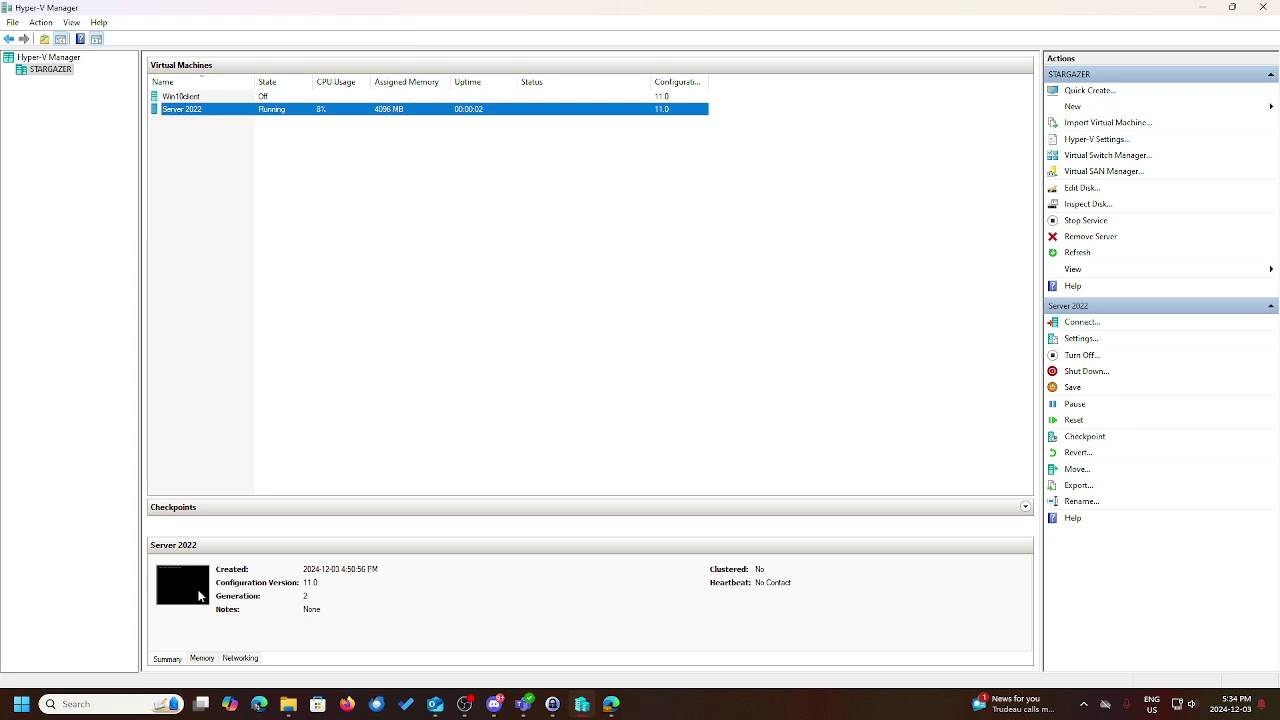
# Connect to Server 2022, reset it, boot from the install DVD and accept the language settings
pyautogui.doubleClick(196, 588)
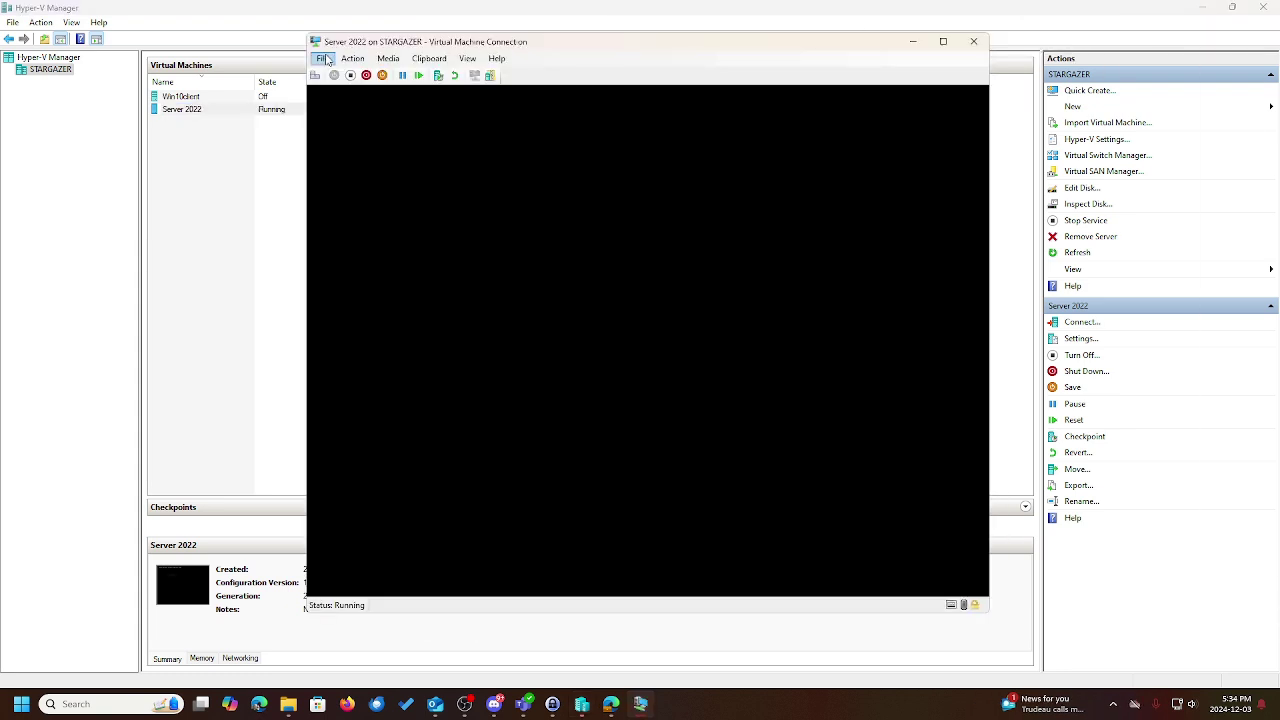
pyautogui.click(352, 58)
pyautogui.click(372, 154)
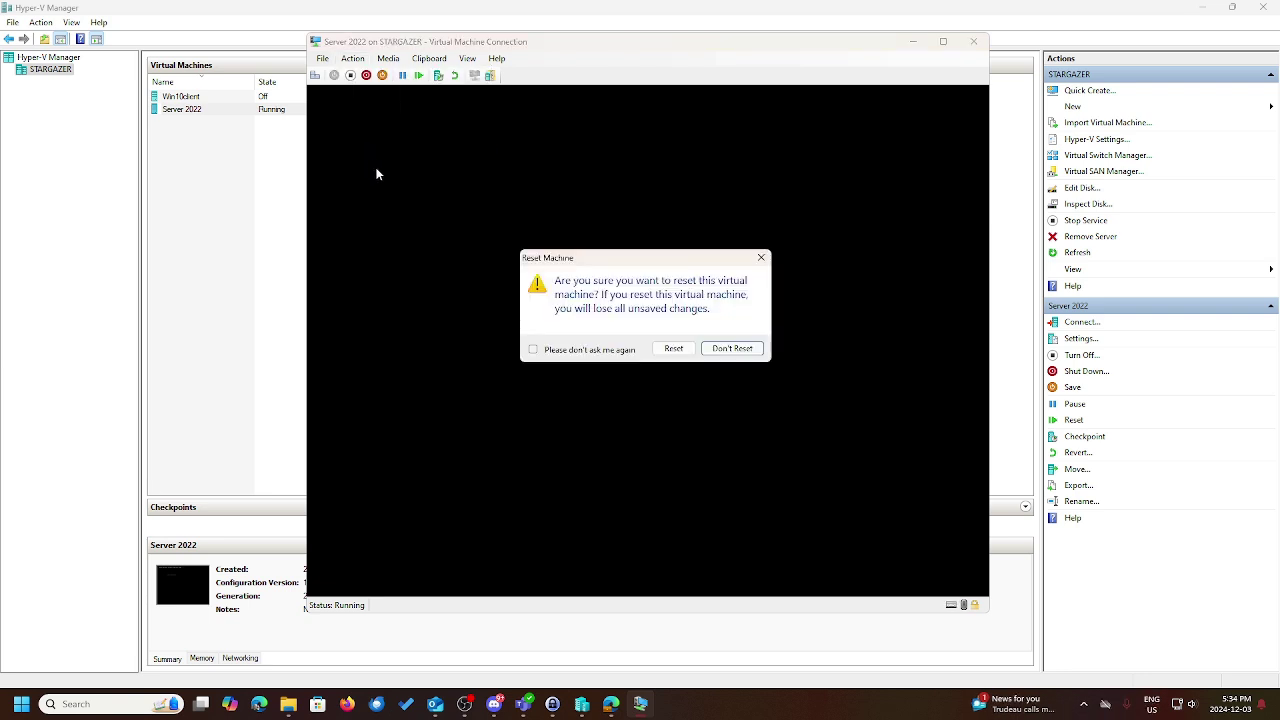
pyautogui.click(673, 348)
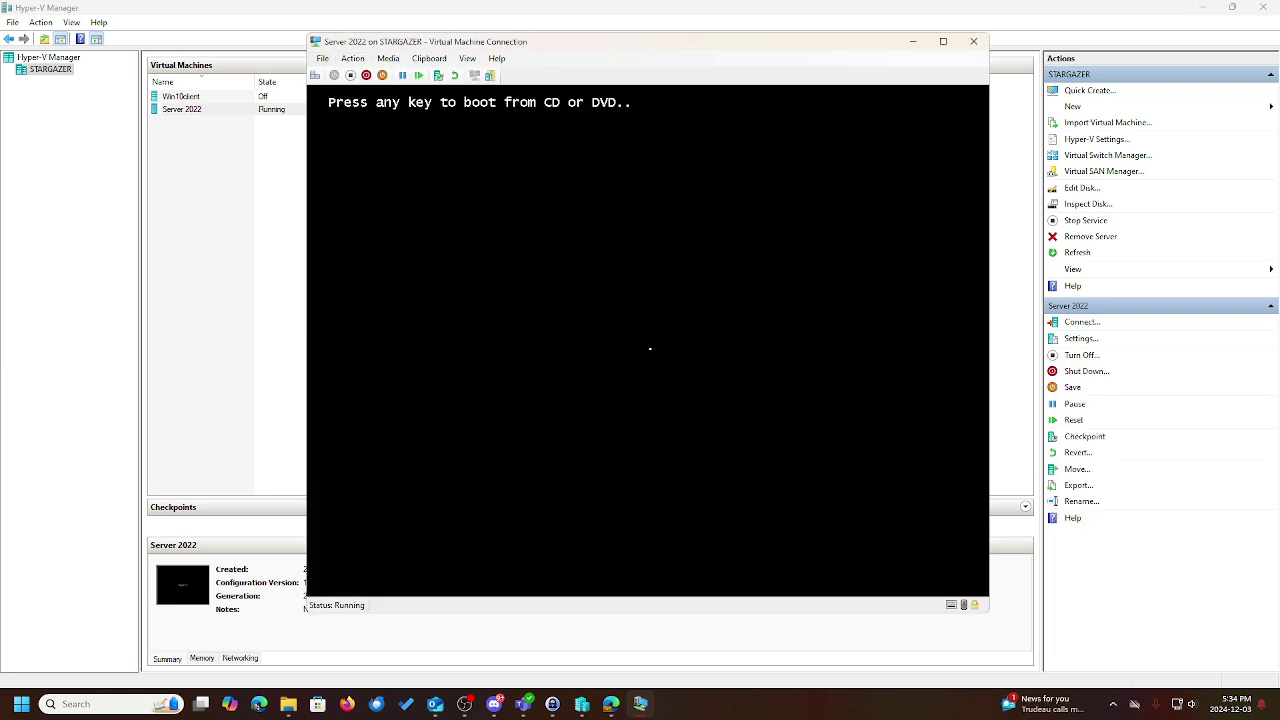
pyautogui.press('Return')
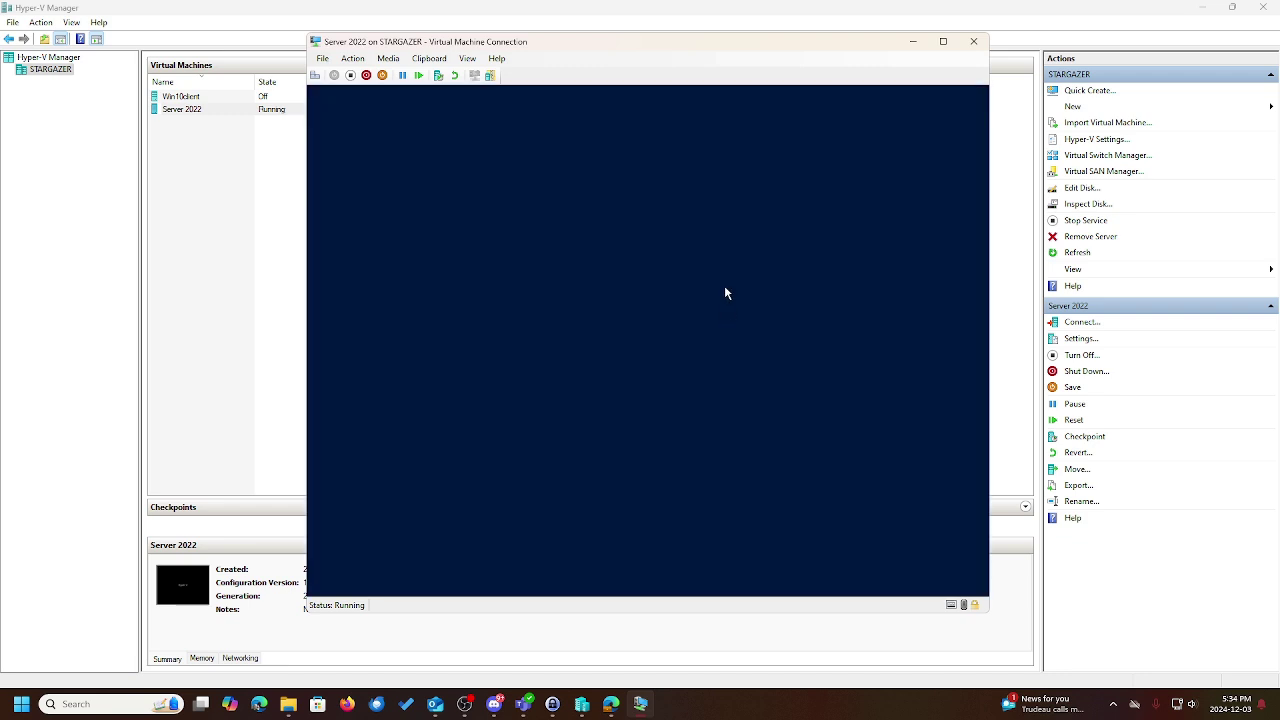
pyautogui.click(819, 451)
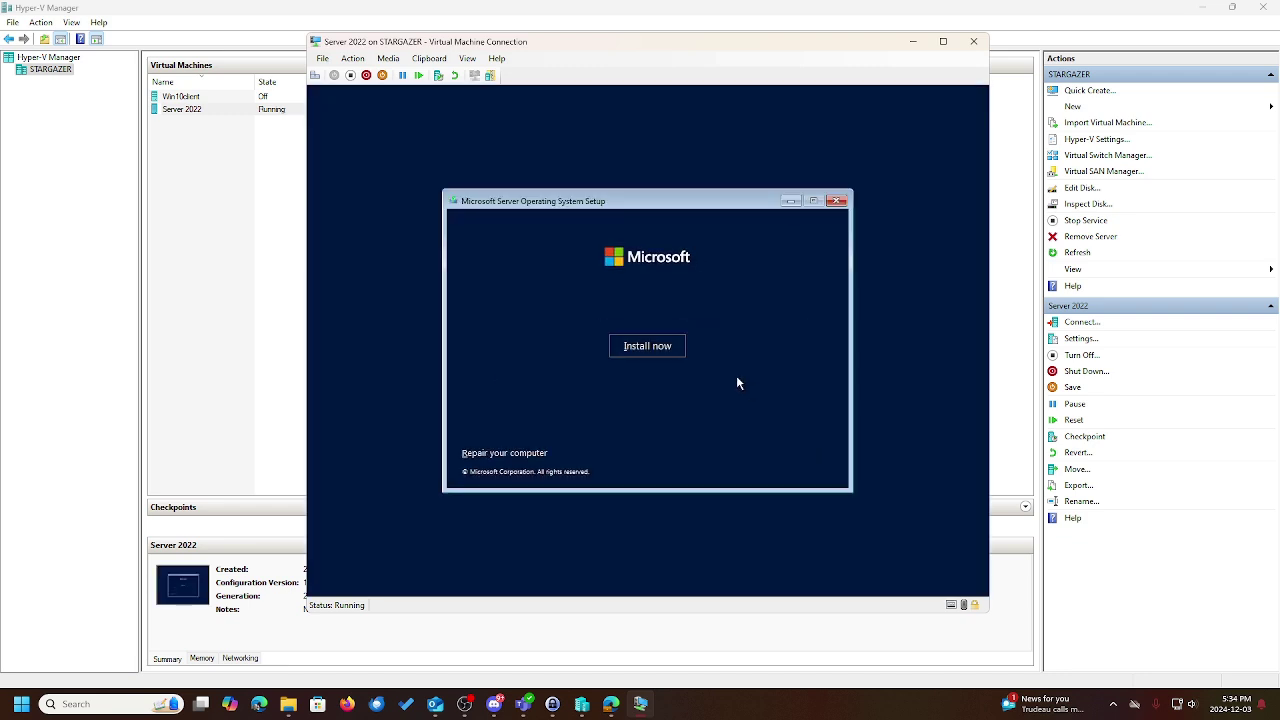
# Begin installing without a product key, choose Standard (Desktop Experience), and accept the license terms
pyautogui.click(655, 352)
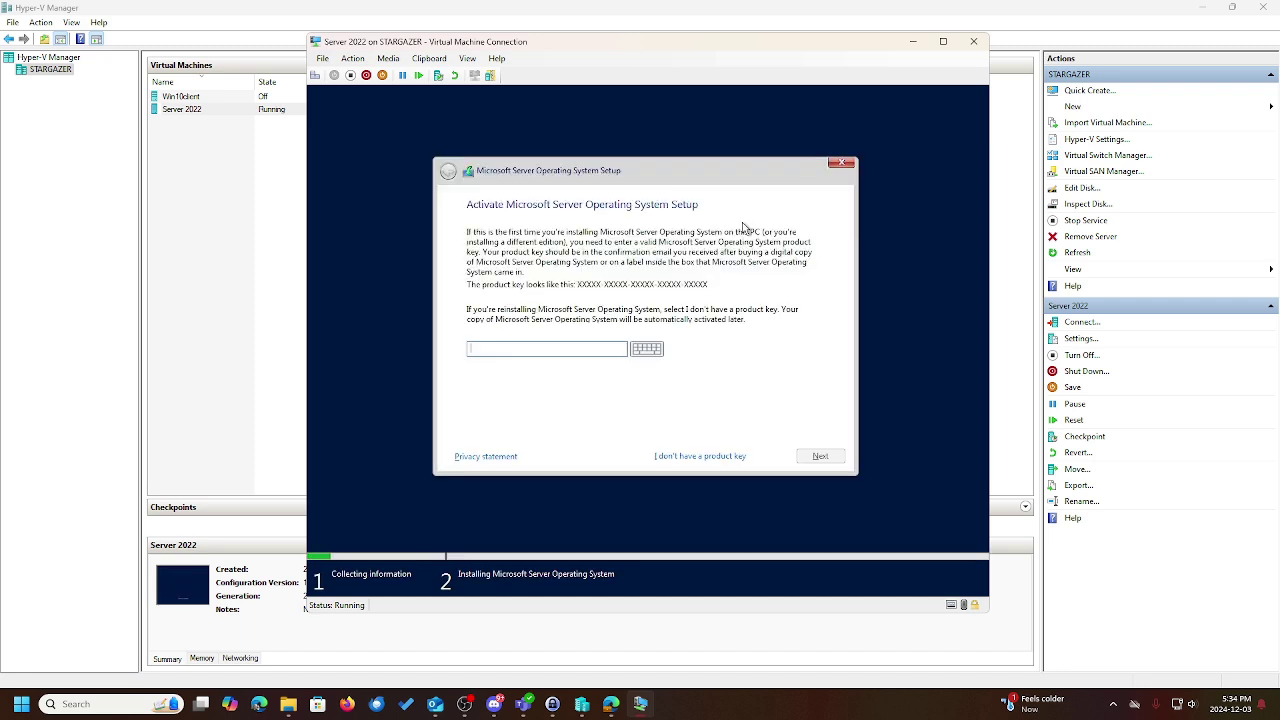
pyautogui.click(706, 456)
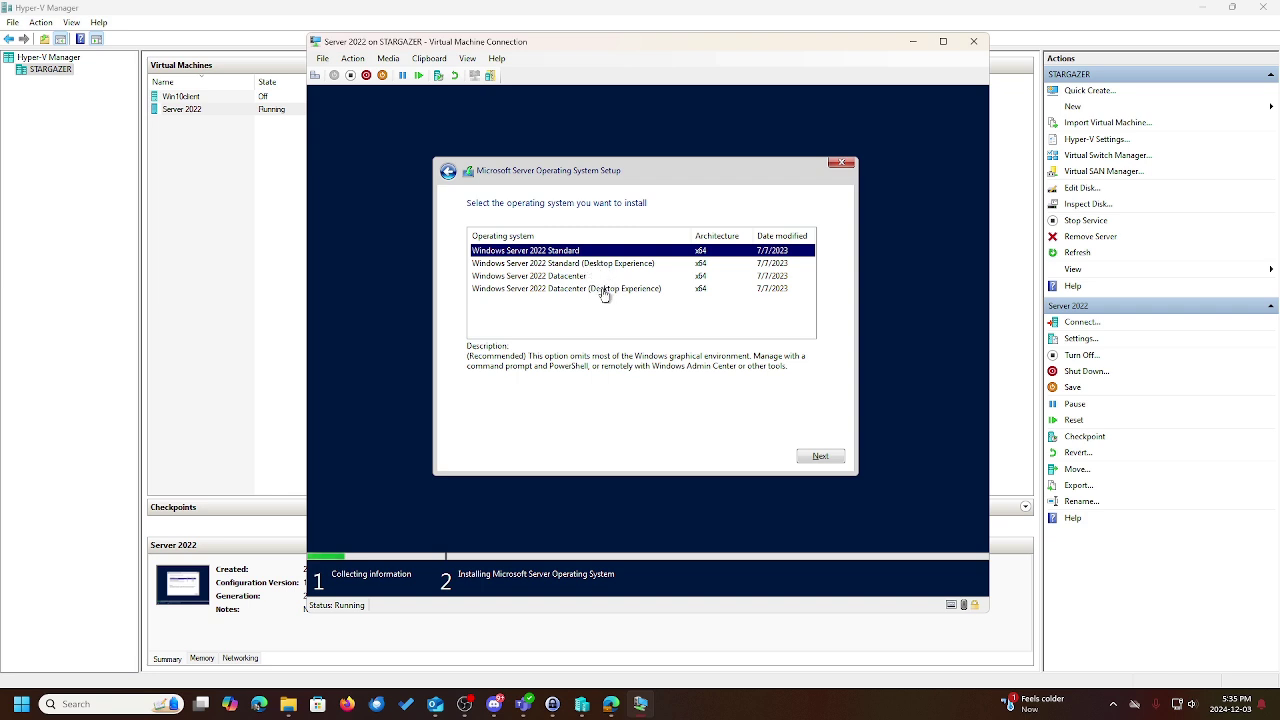
pyautogui.click(604, 292)
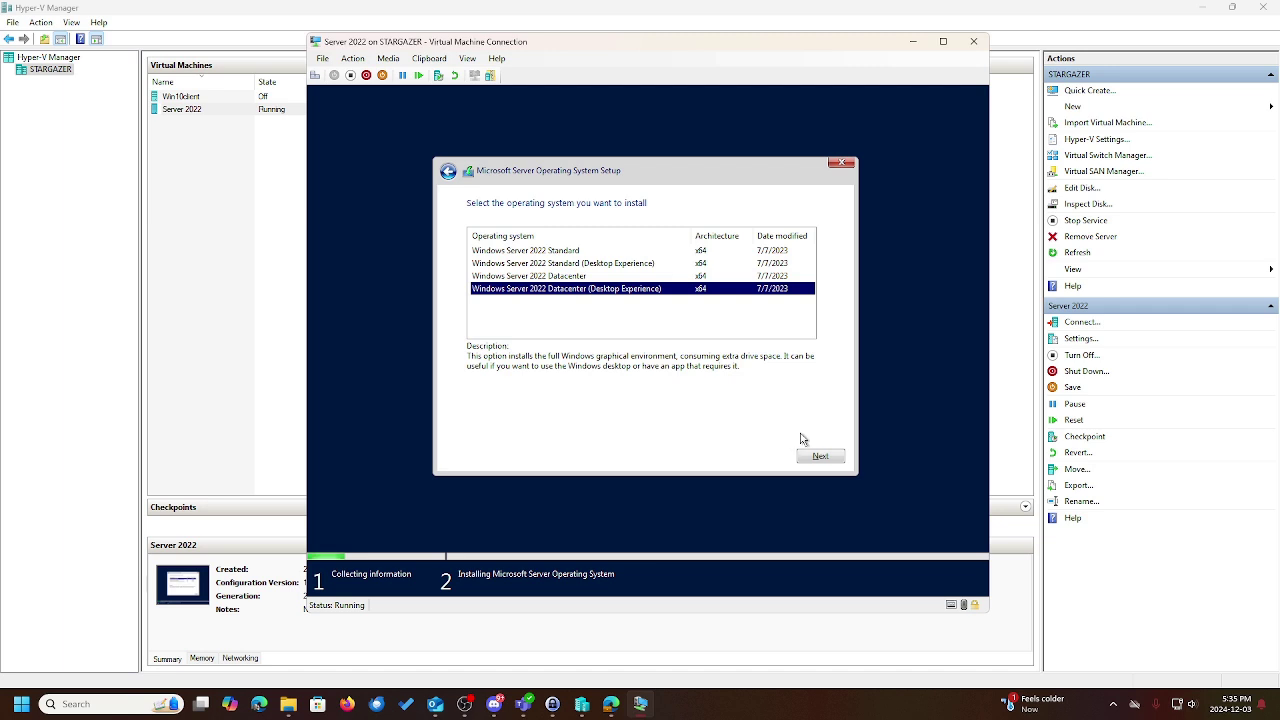
pyautogui.click(648, 263)
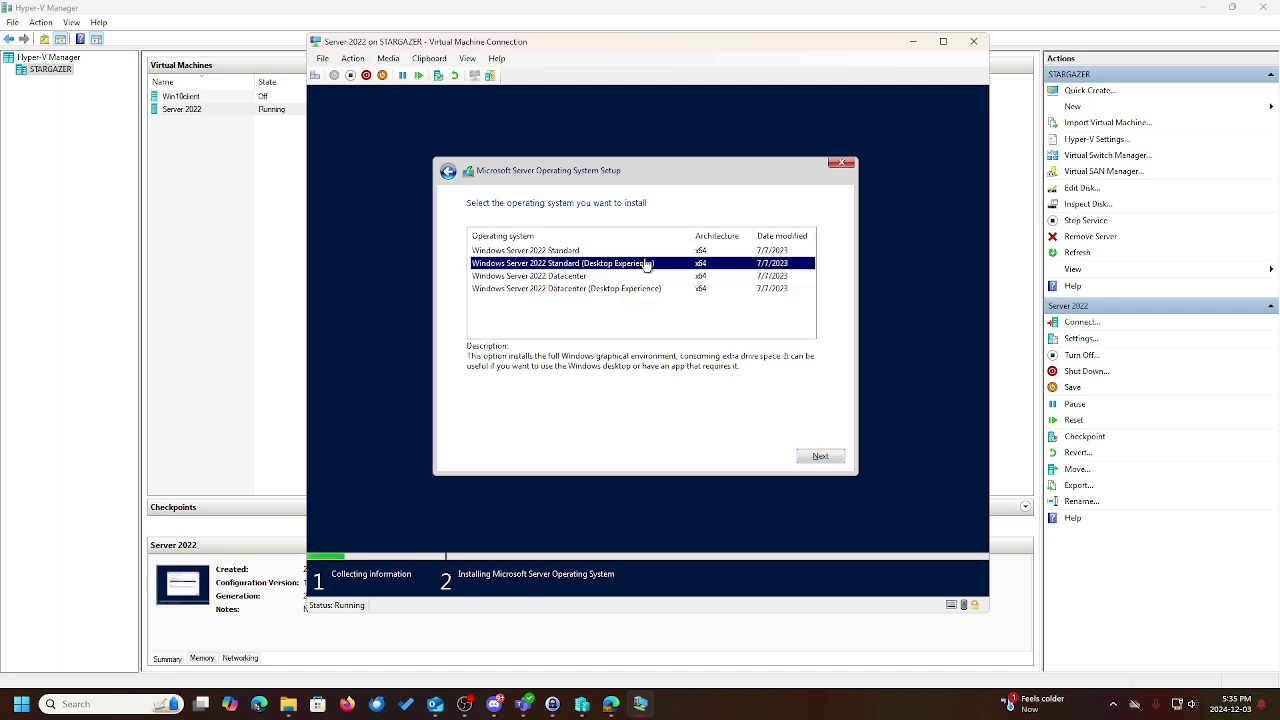
pyautogui.click(816, 457)
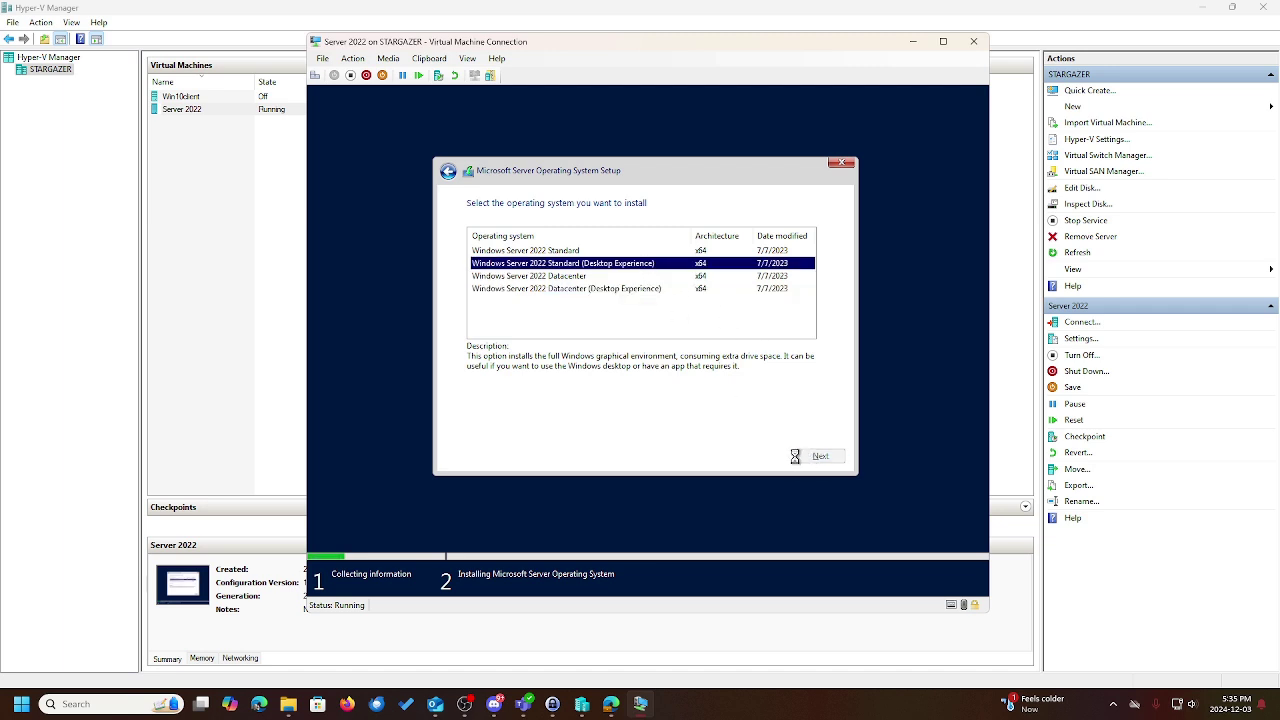
pyautogui.click(594, 430)
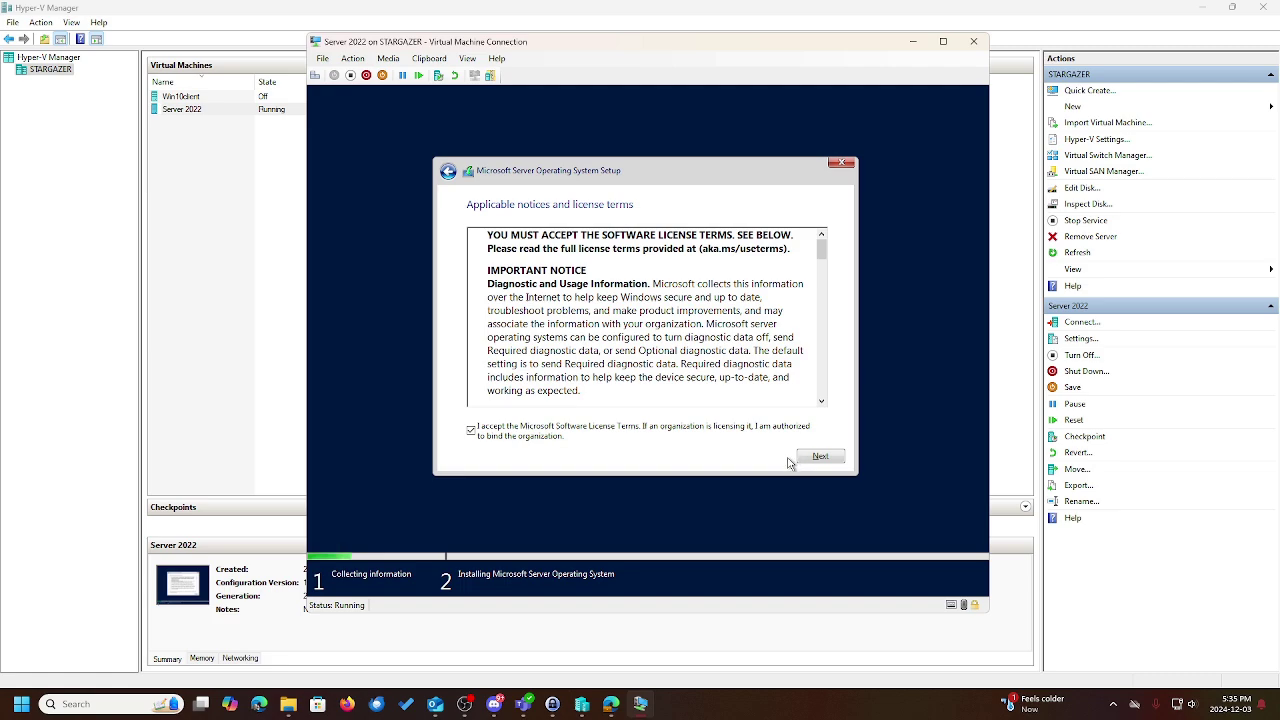
pyautogui.click(940, 43)
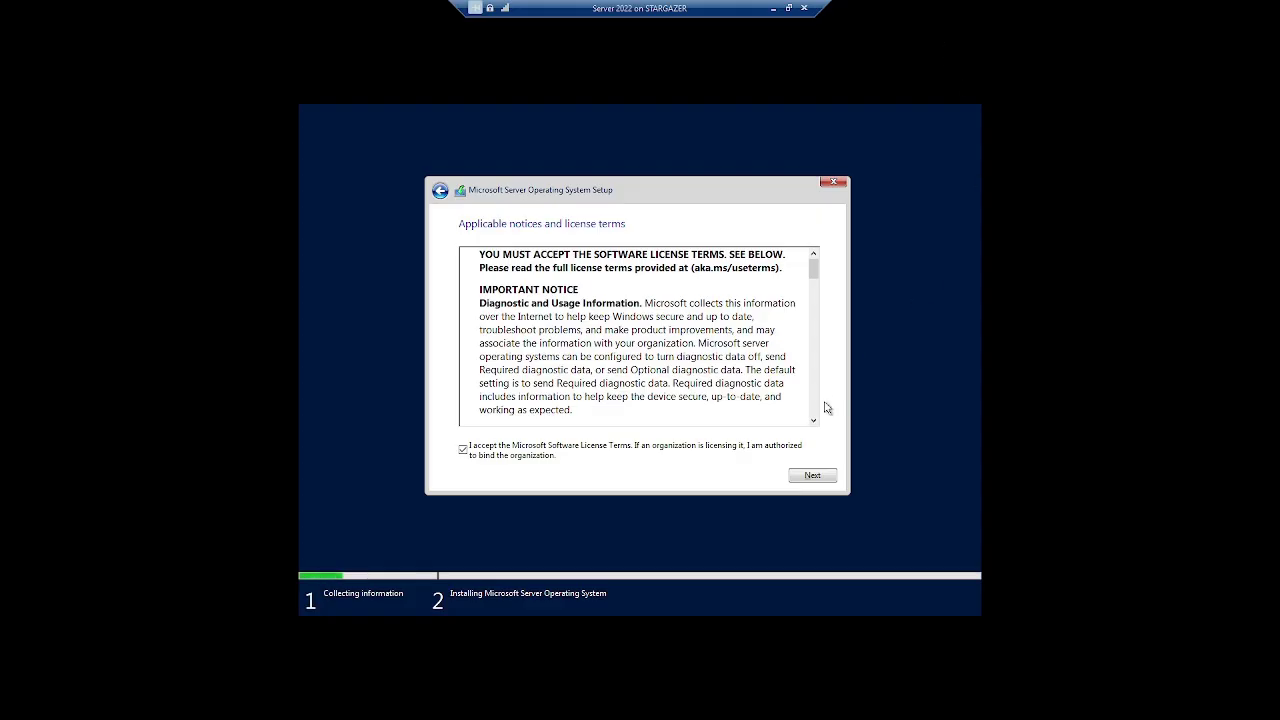
# Run a Custom install onto Drive 0's 40 GB unallocated space
pyautogui.click(813, 476)
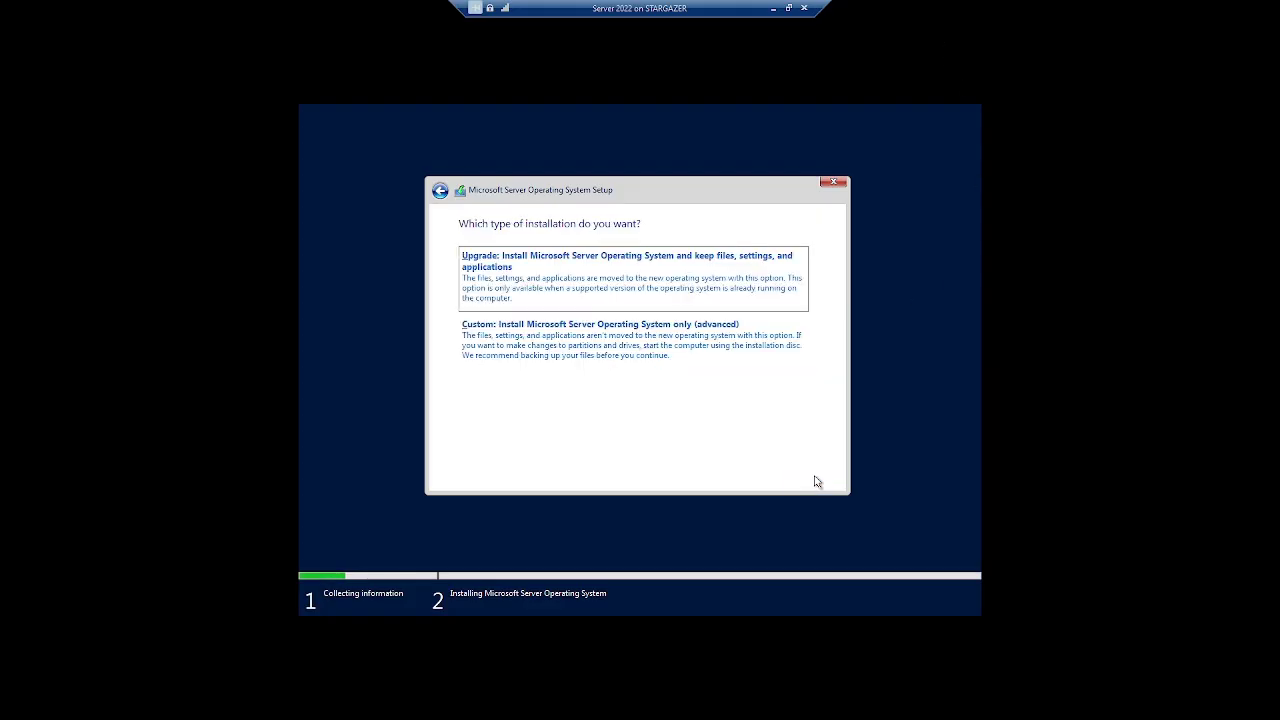
pyautogui.click(529, 354)
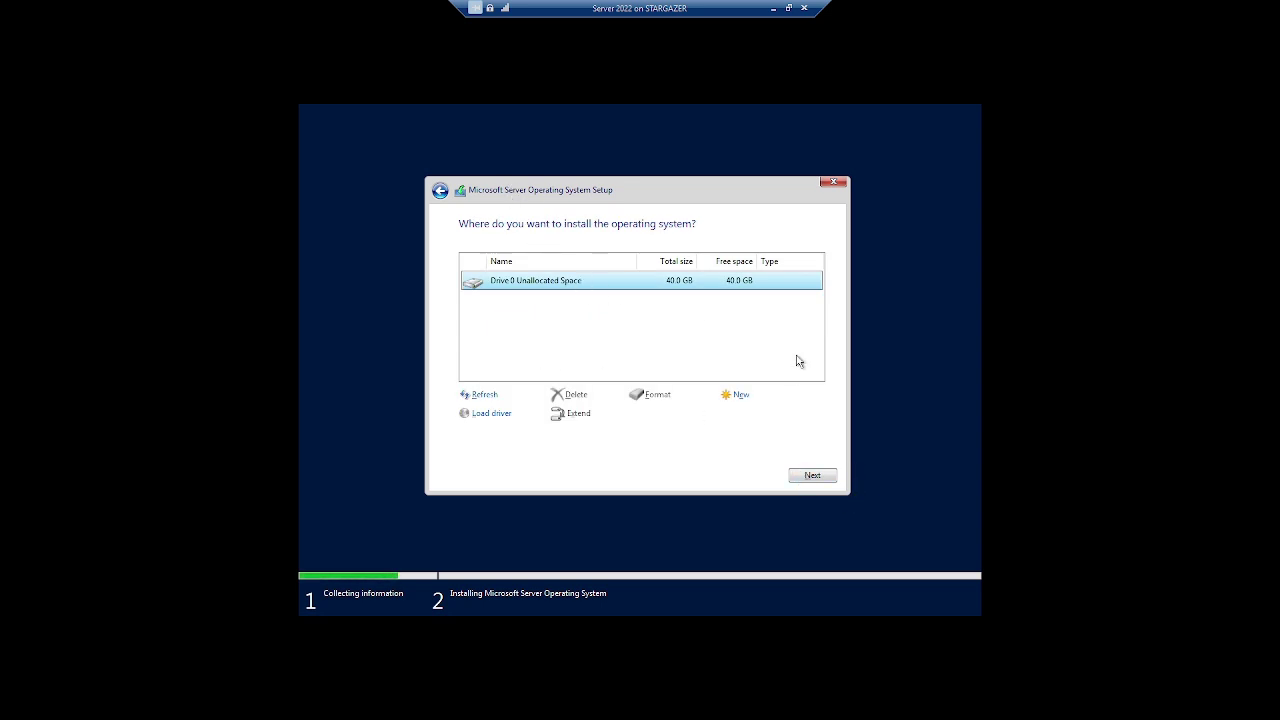
pyautogui.click(803, 479)
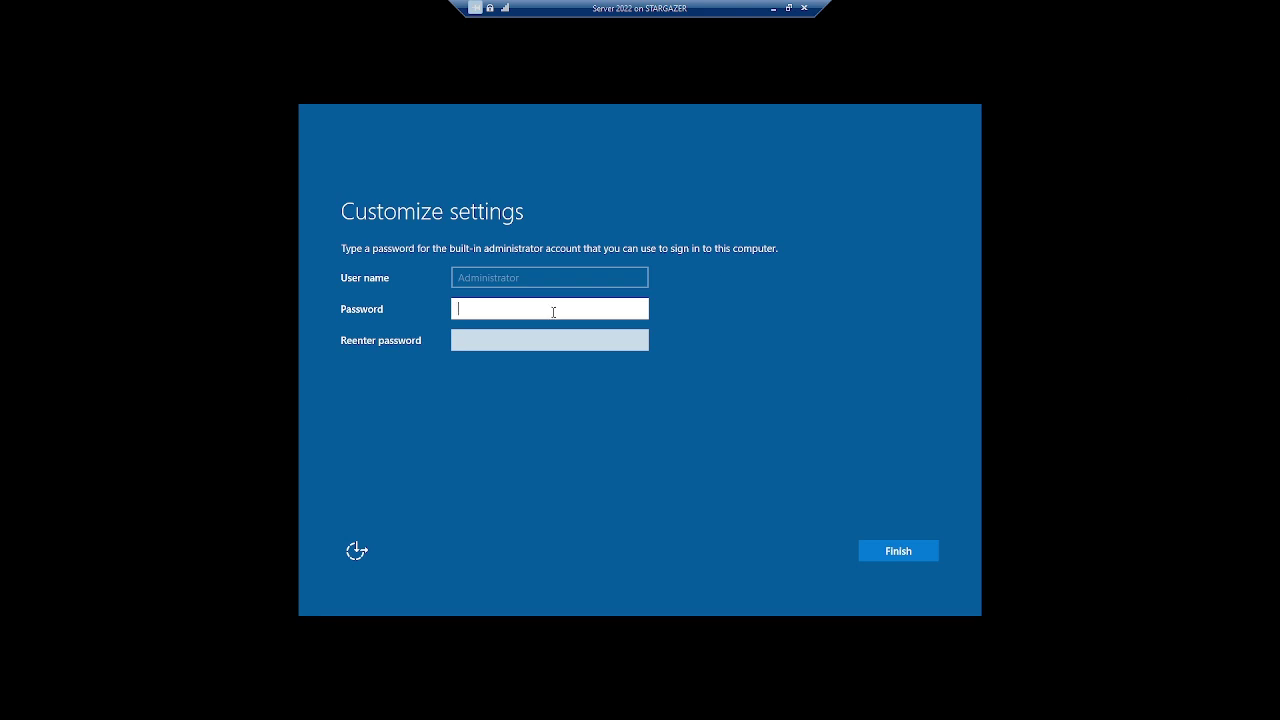
# Enter and confirm the built-in Administrator password, then finish setup
pyautogui.write('••')
pyautogui.click(549, 335)
pyautogui.write('•')
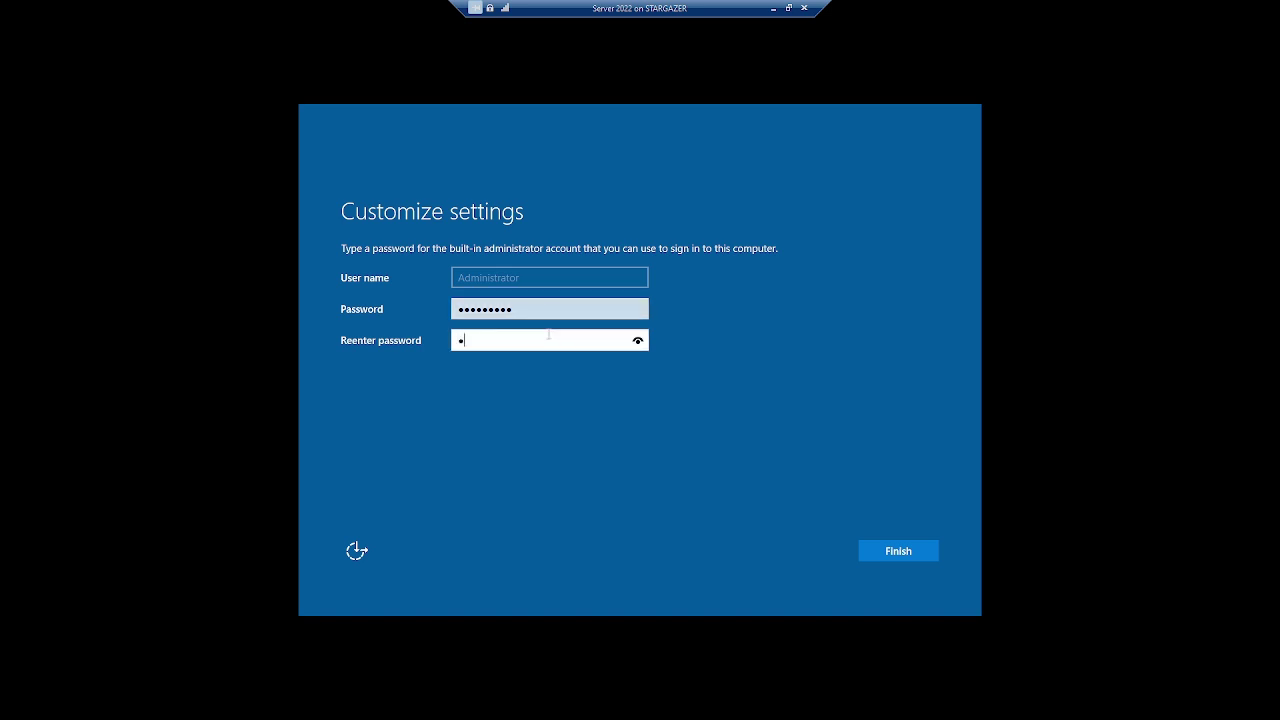
pyautogui.write('•••••')
pyautogui.click(894, 552)
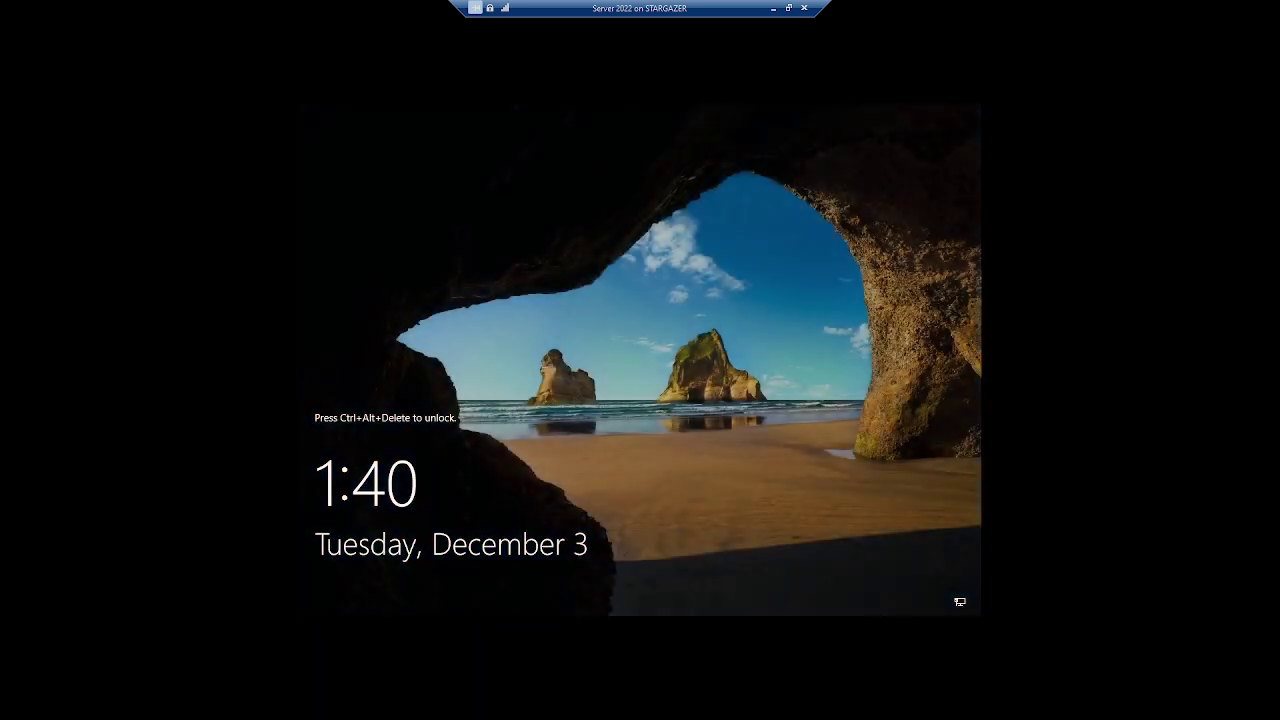
# Reconnect to Server 2022 full screen and sign in with the Administrator password
pyautogui.doubleClick(758, 421)
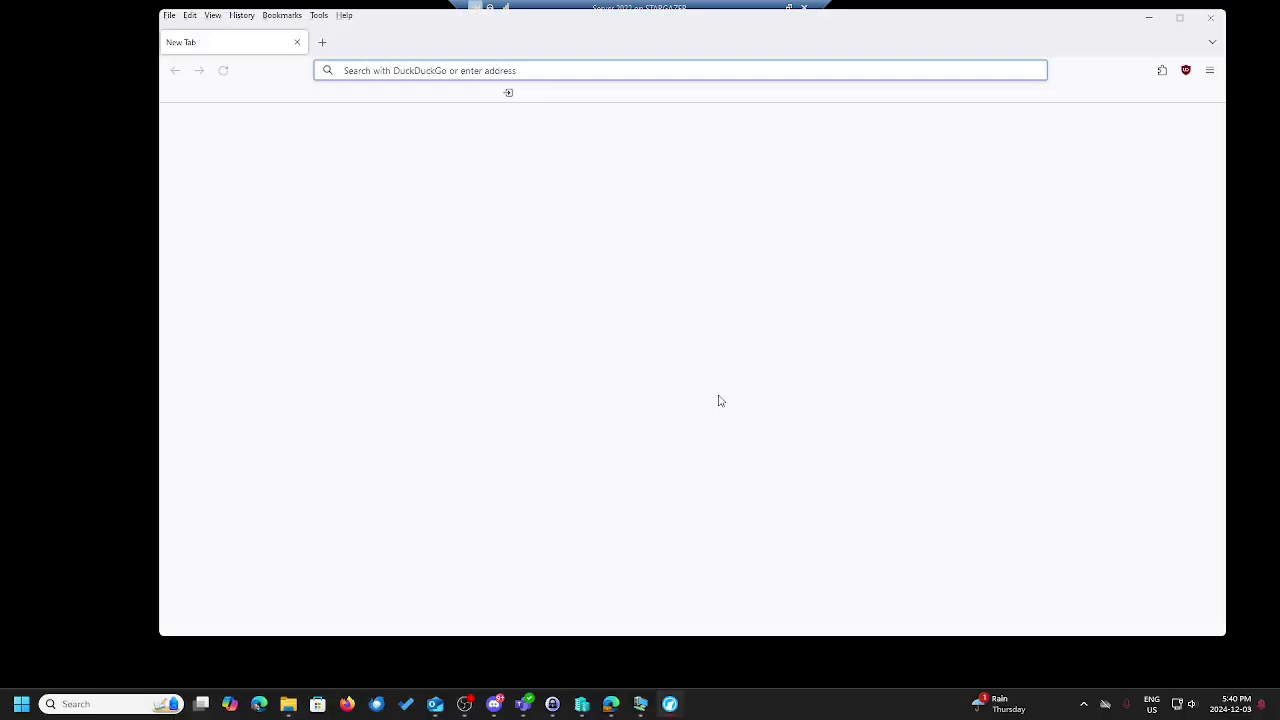
pyautogui.click(1210, 17)
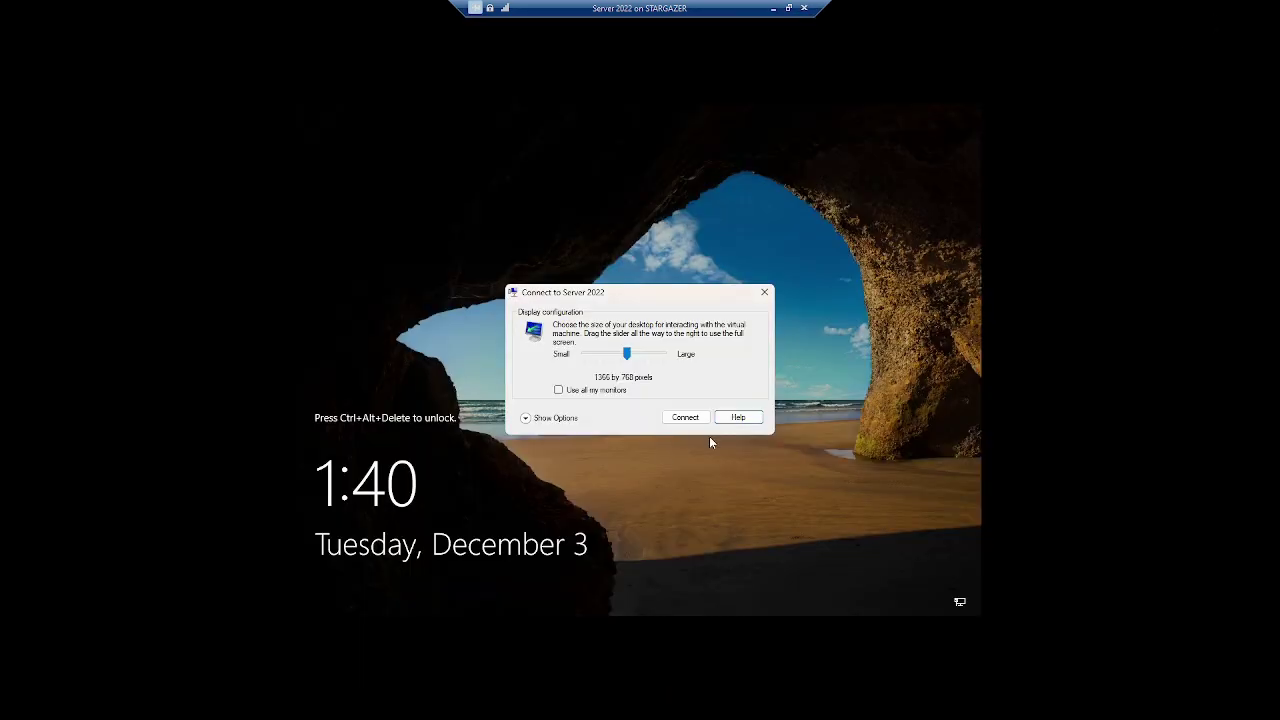
pyautogui.click(672, 420)
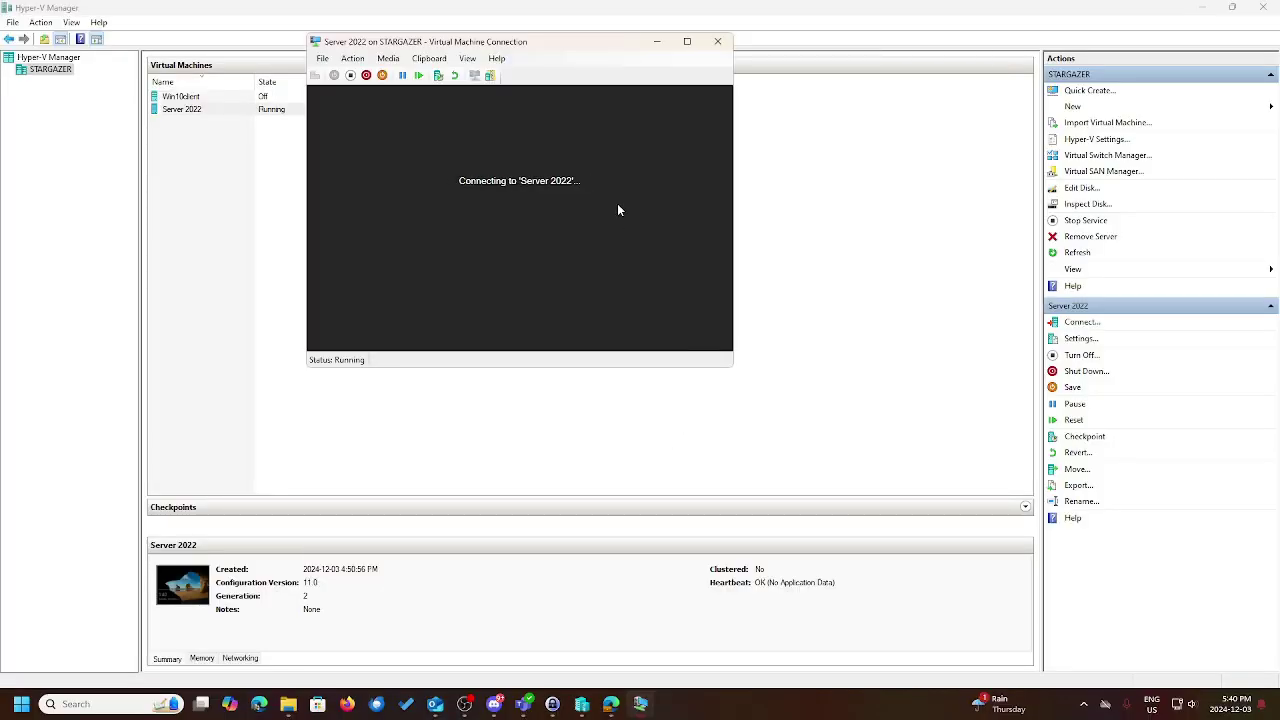
pyautogui.click(687, 41)
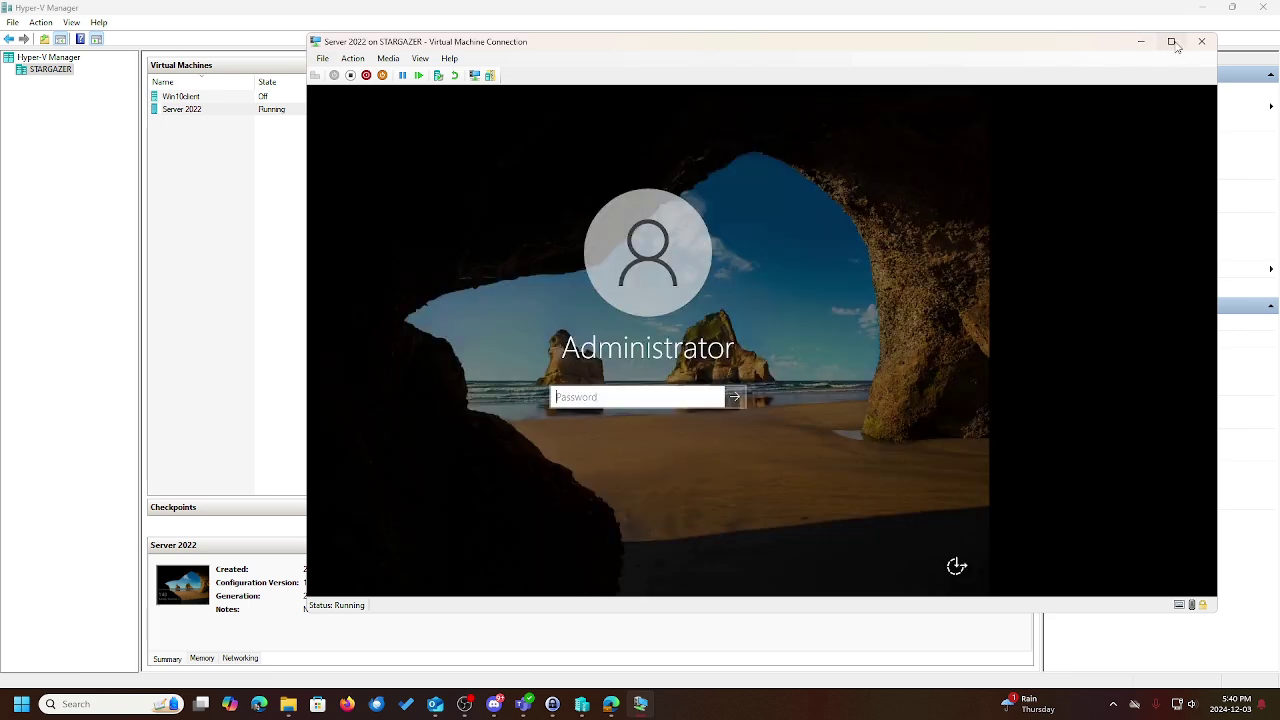
pyautogui.click(1172, 42)
pyautogui.write('••••')
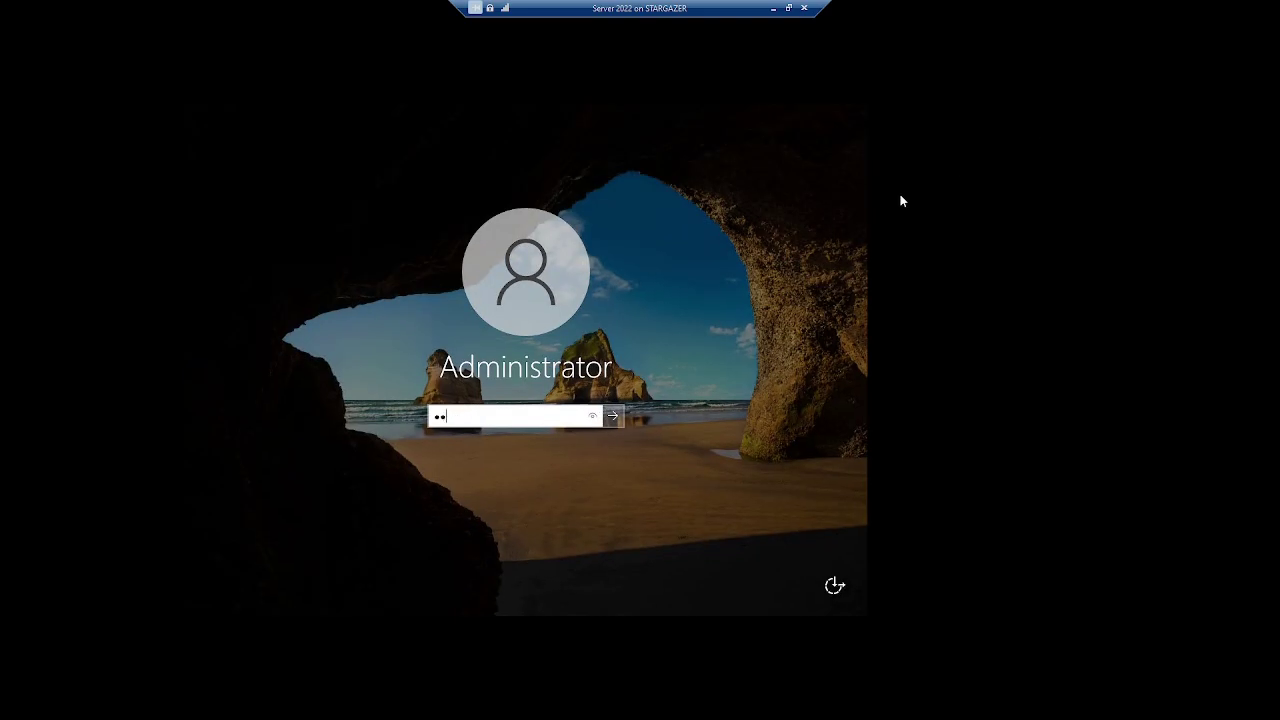
pyautogui.write('••••')
pyautogui.press('Return')
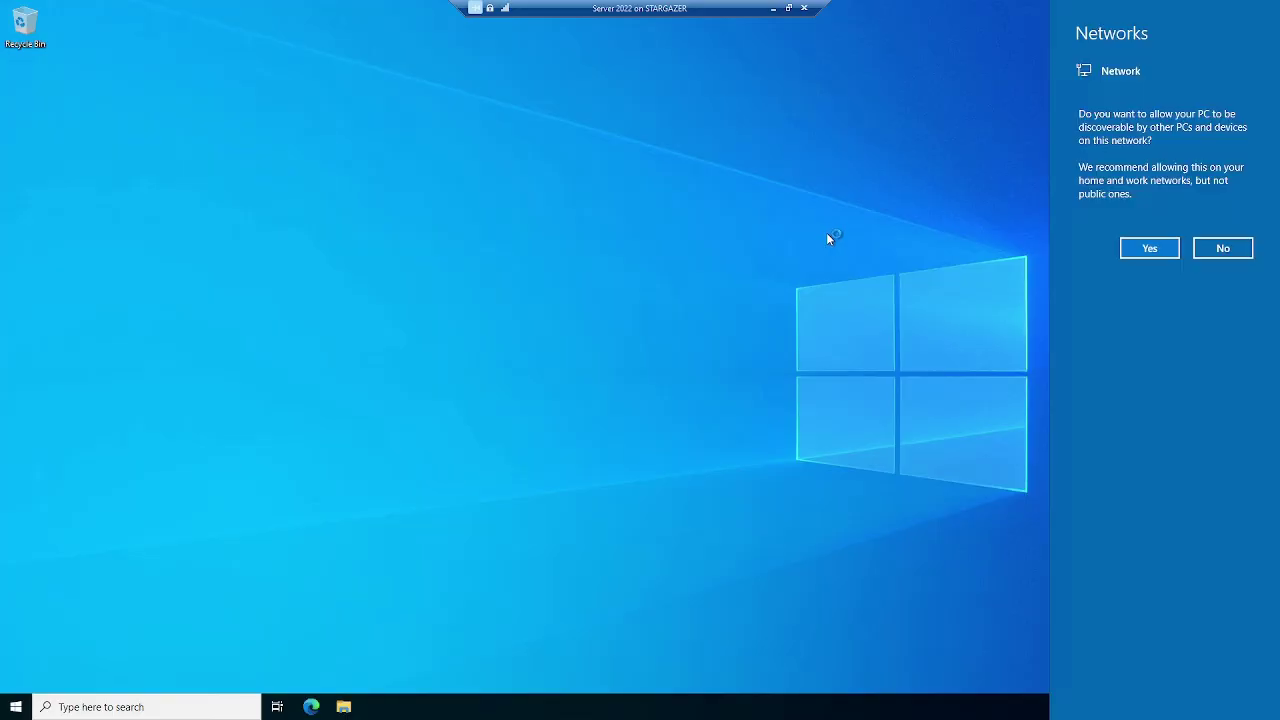
# Allow network discovery, close the Windows Admin Center notice, and view Local Server properties
pyautogui.click(1149, 249)
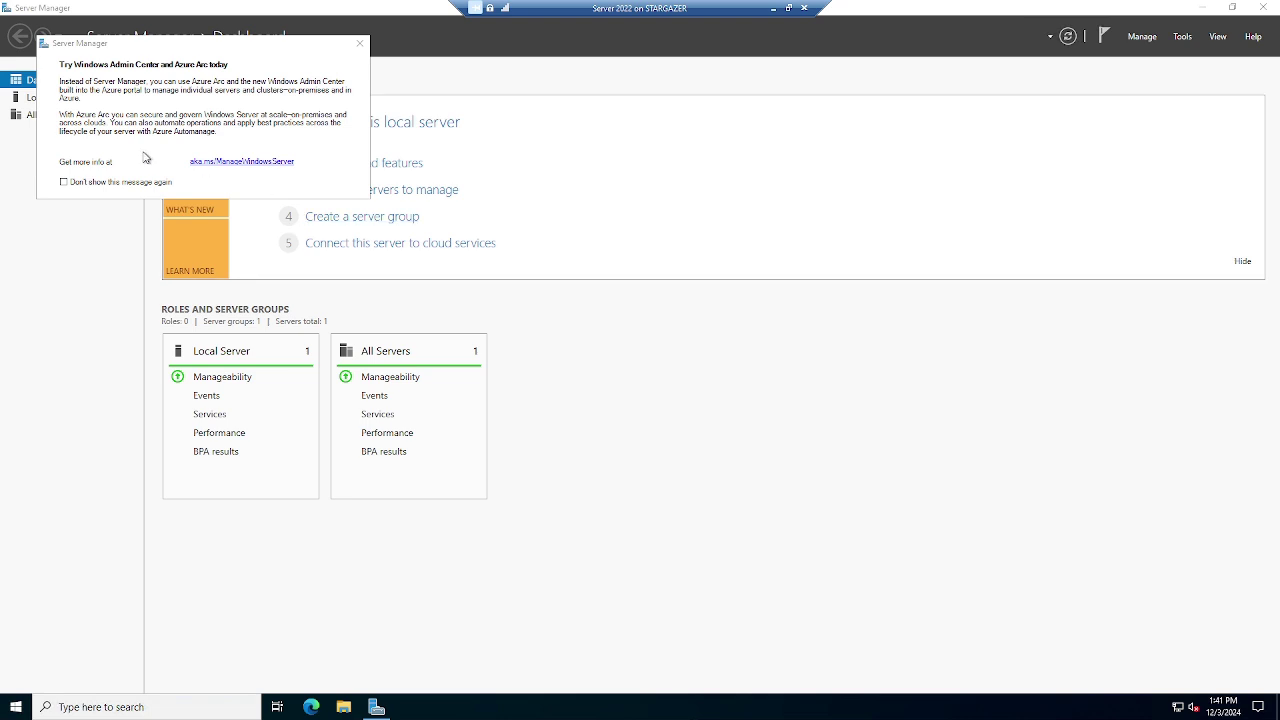
pyautogui.click(359, 43)
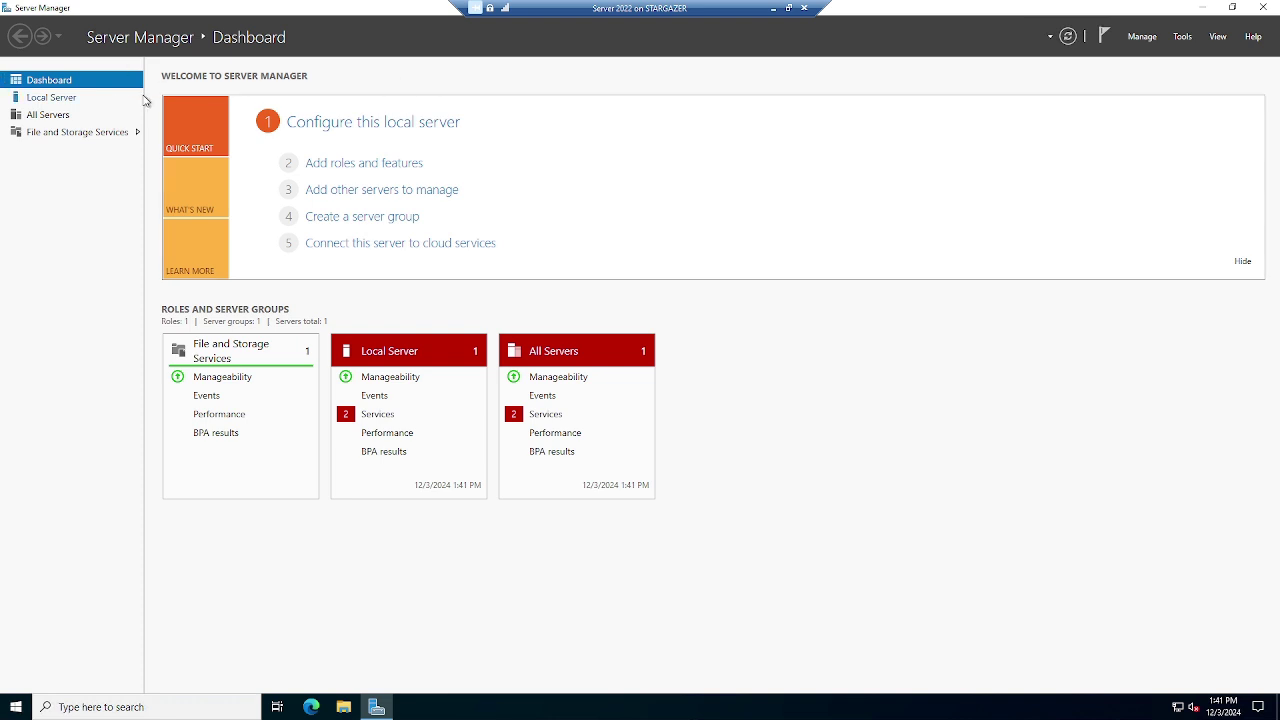
pyautogui.click(62, 99)
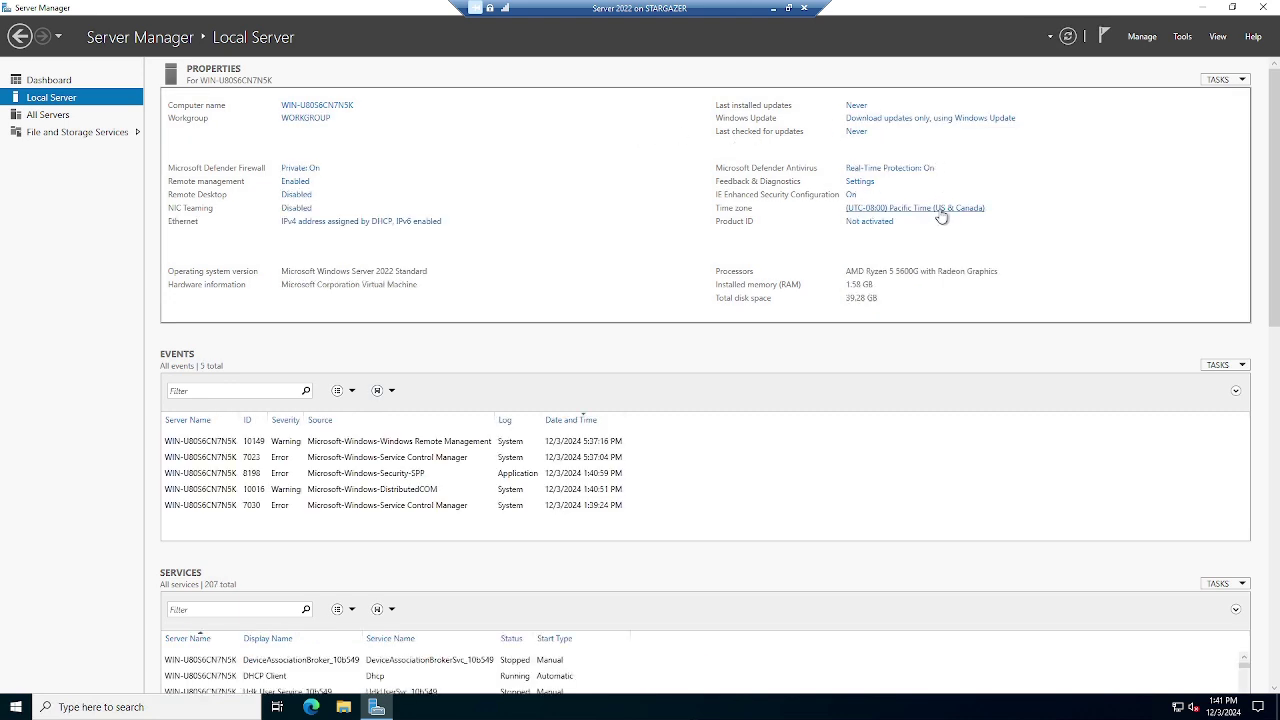
# Change the server's time zone to (UTC-04:00) Atlantic Time (Canada)
pyautogui.click(943, 209)
pyautogui.click(300, 252)
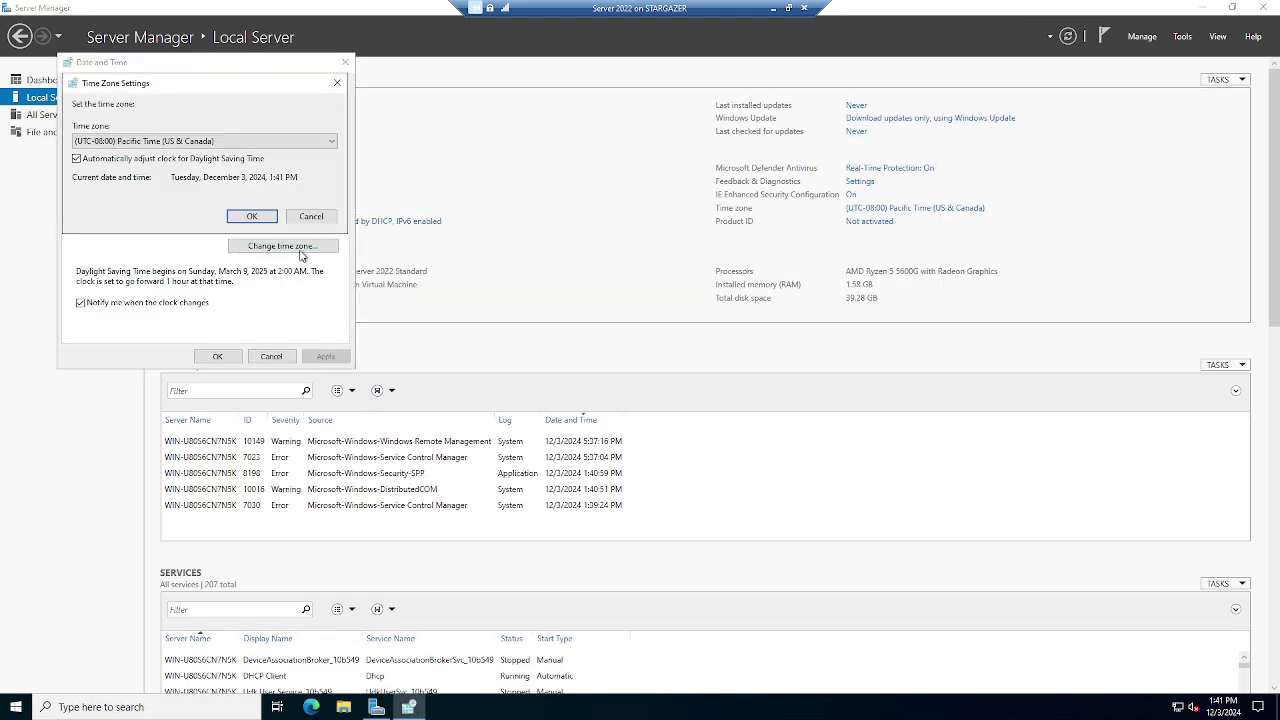
pyautogui.click(251, 141)
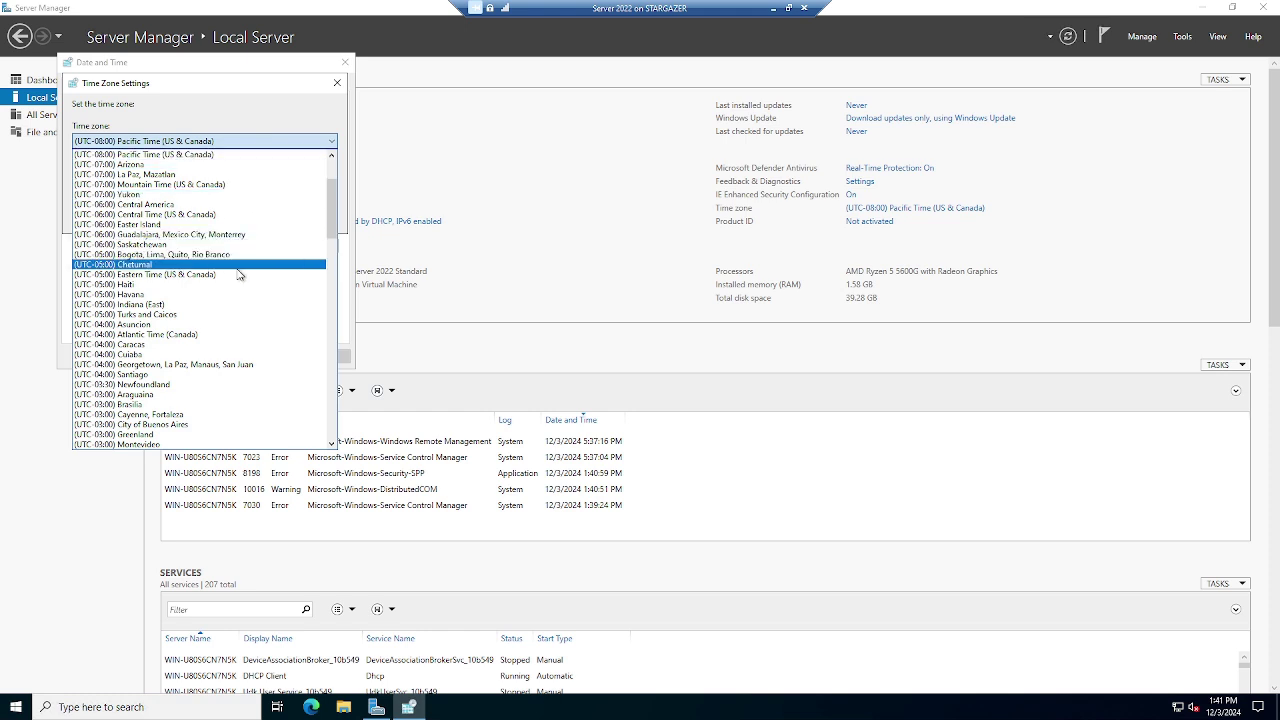
pyautogui.scroll(-3, 243, 275)
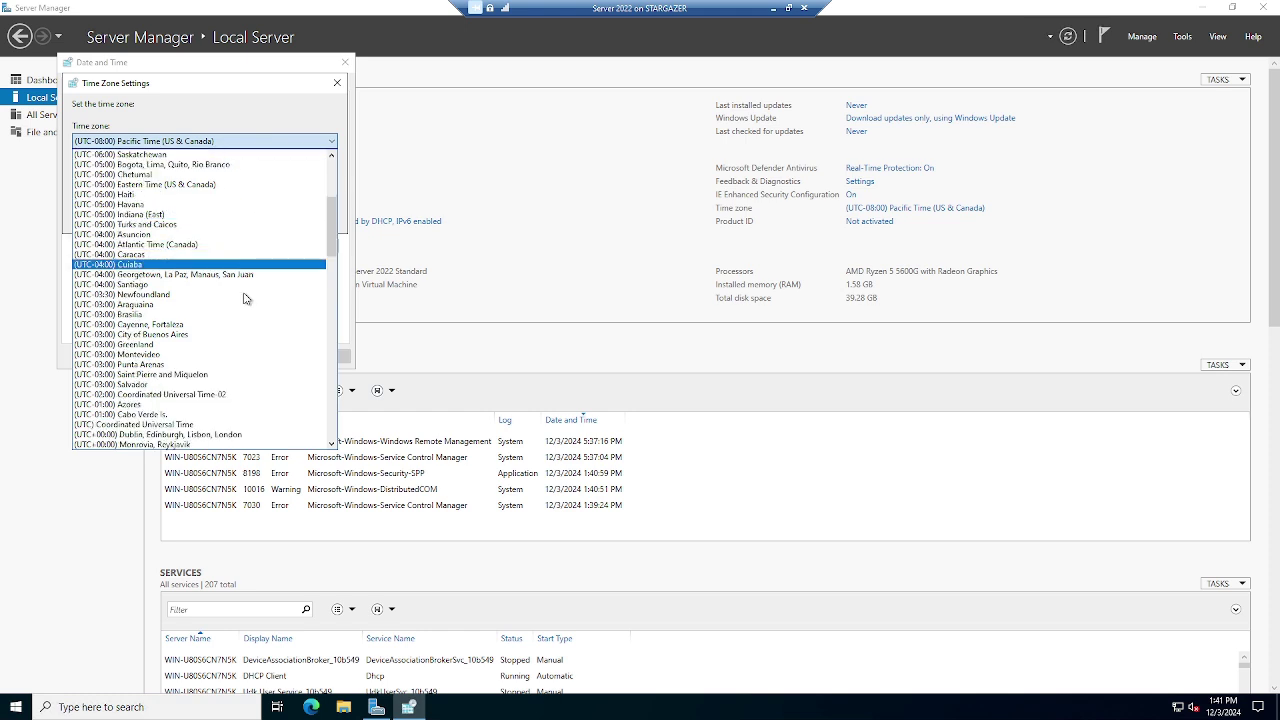
pyautogui.scroll(-2, 245, 298)
pyautogui.click(250, 185)
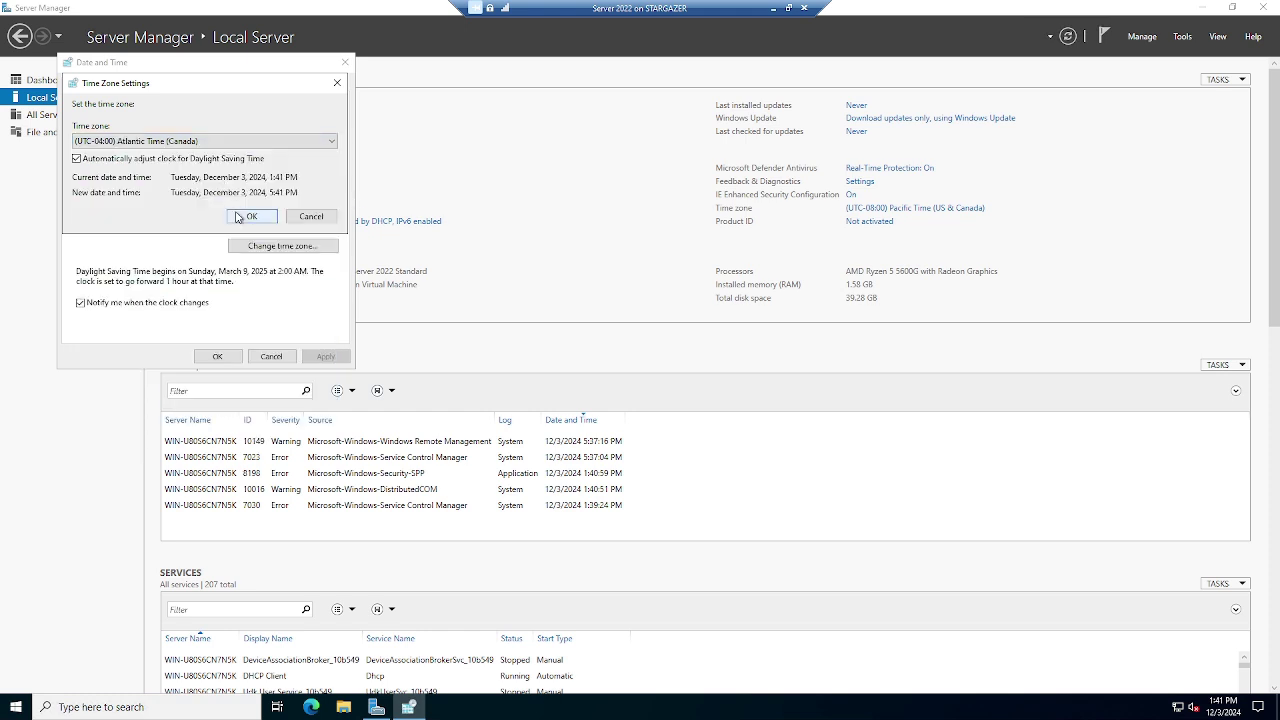
pyautogui.click(250, 216)
pyautogui.click(216, 356)
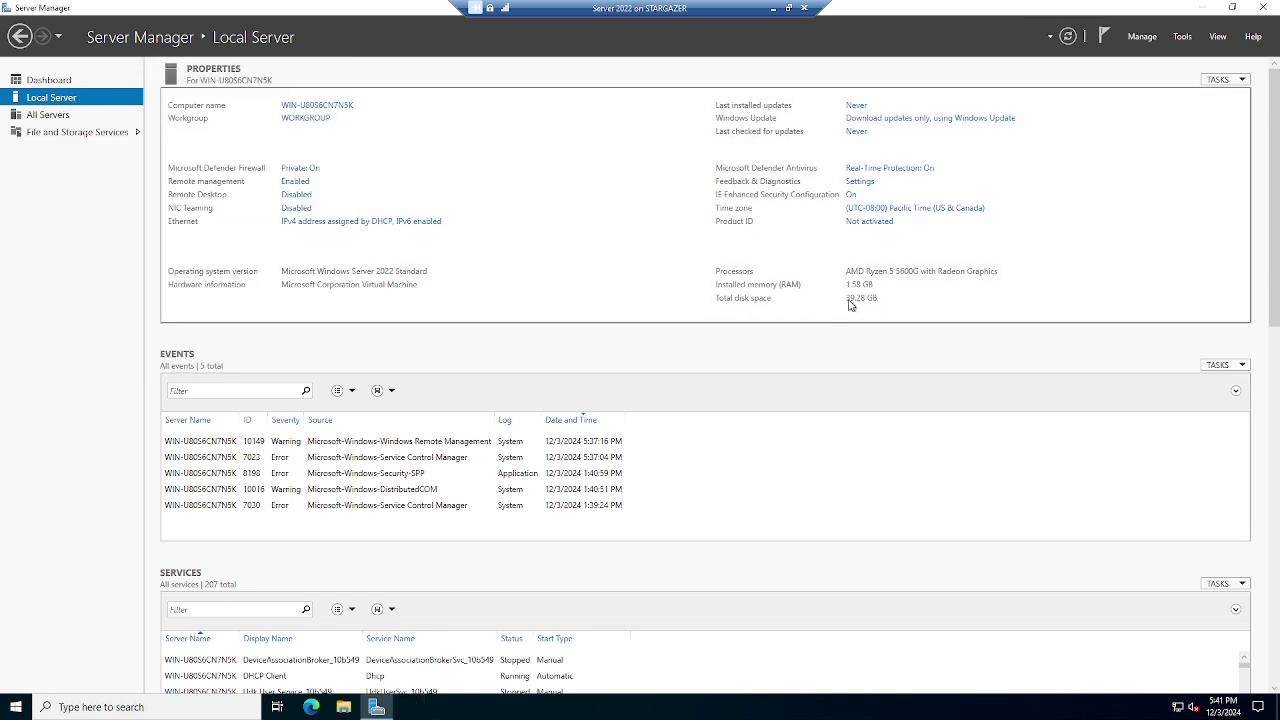
pyautogui.click(963, 121)
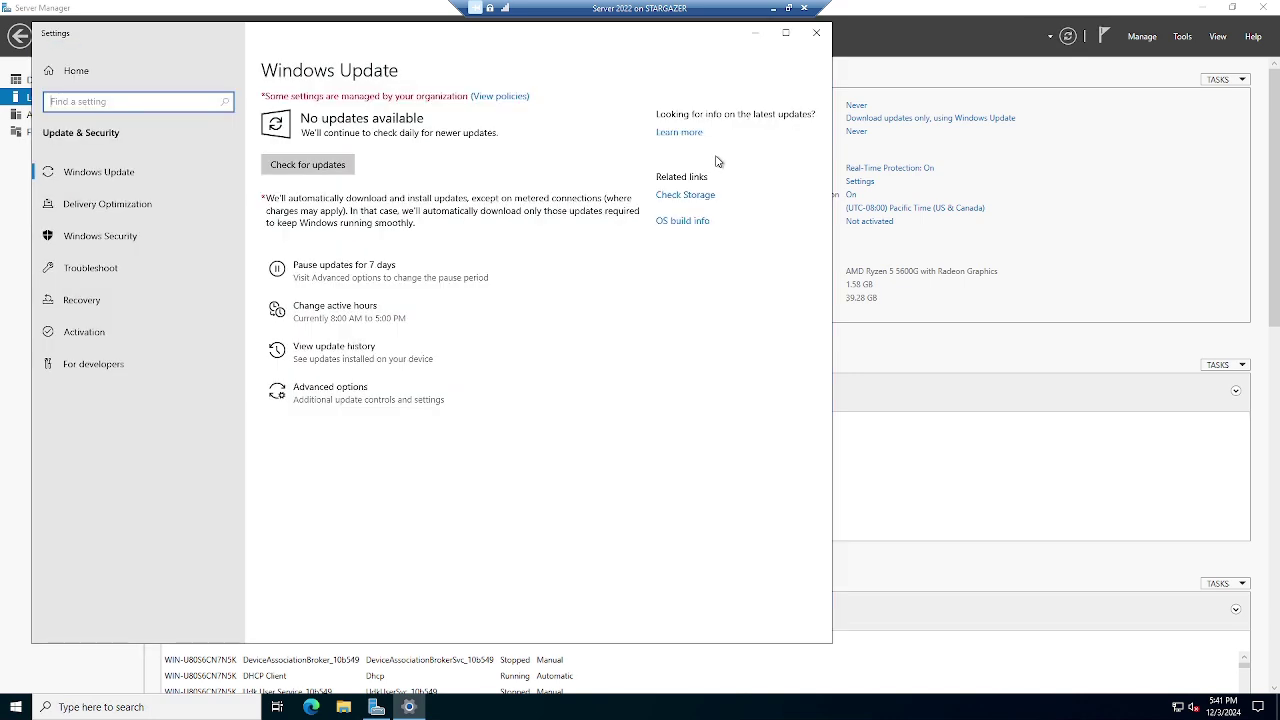
# Check for Windows updates so the four updates download, then minimize Settings
pyautogui.click(336, 163)
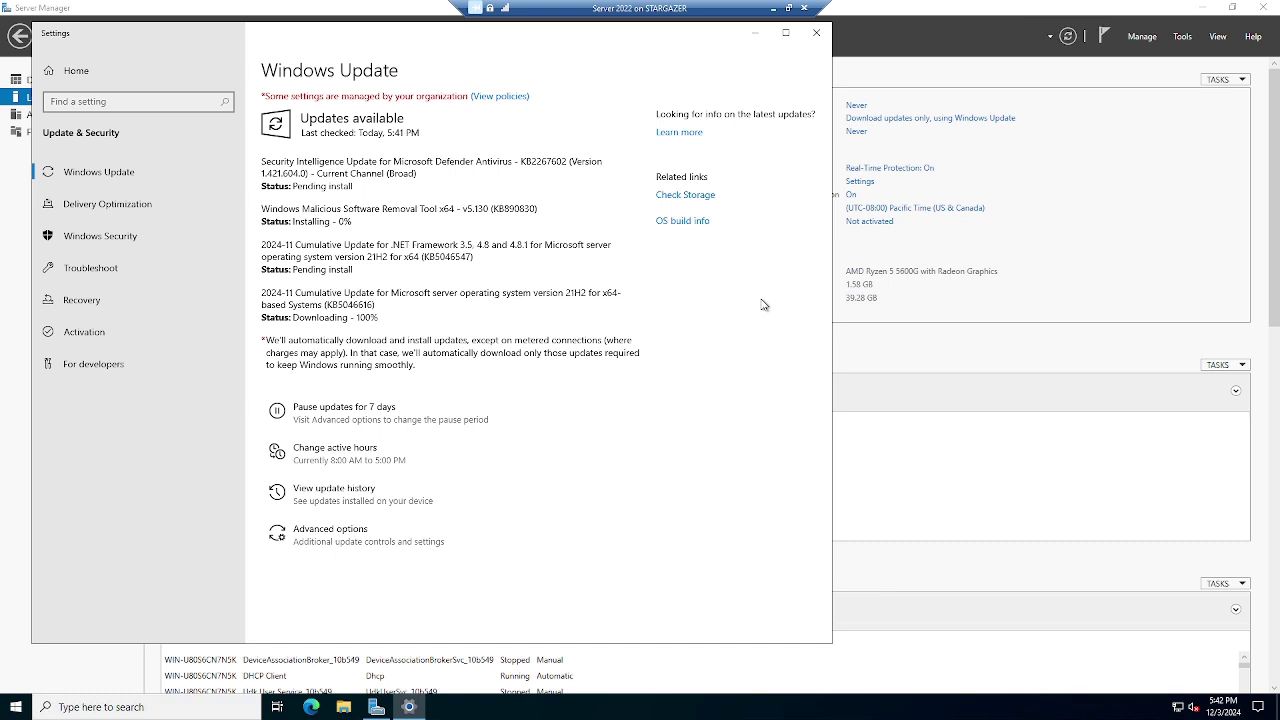
pyautogui.click(763, 31)
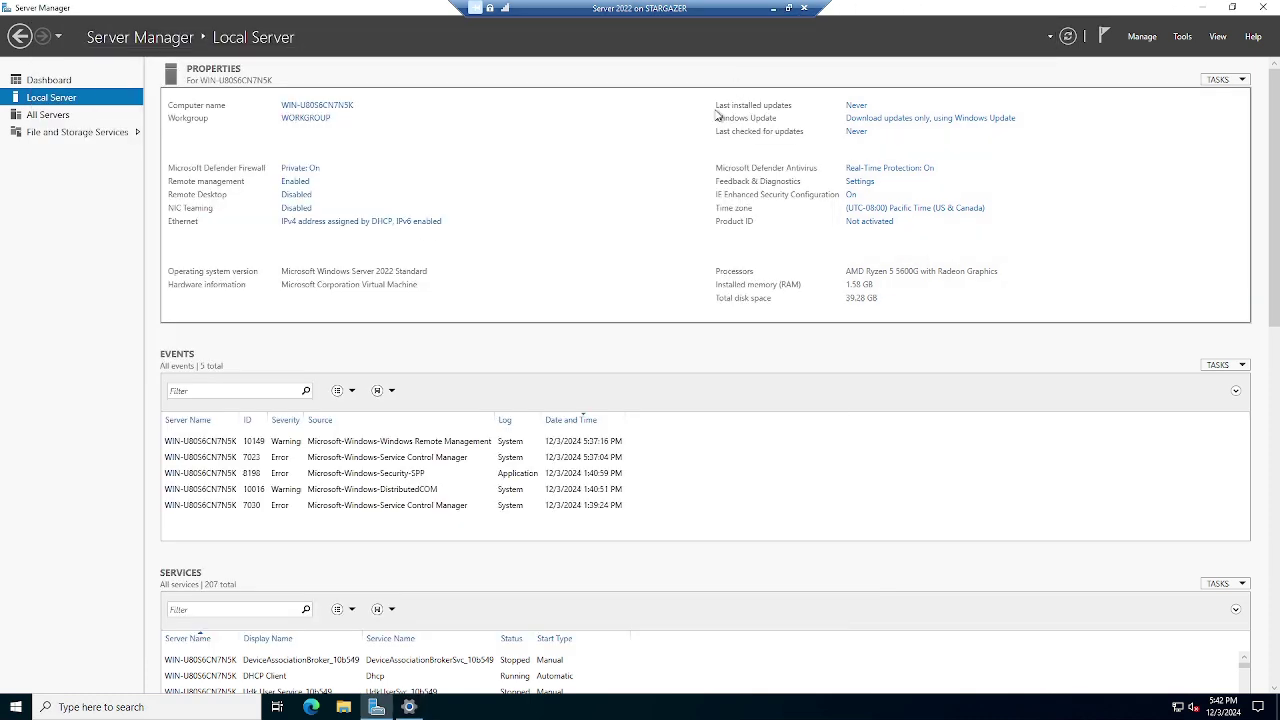
# Rename the computer to DC1 and choose Restart Later
pyautogui.click(326, 106)
pyautogui.click(316, 250)
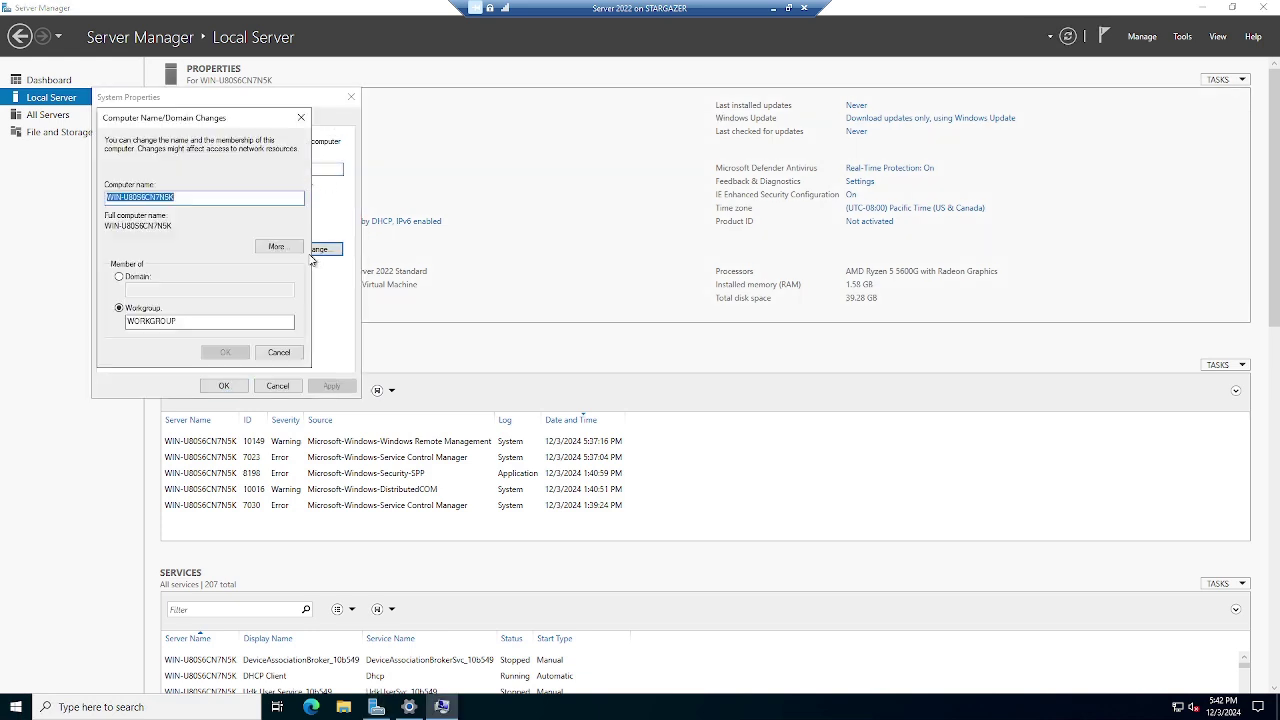
pyautogui.write('DC1')
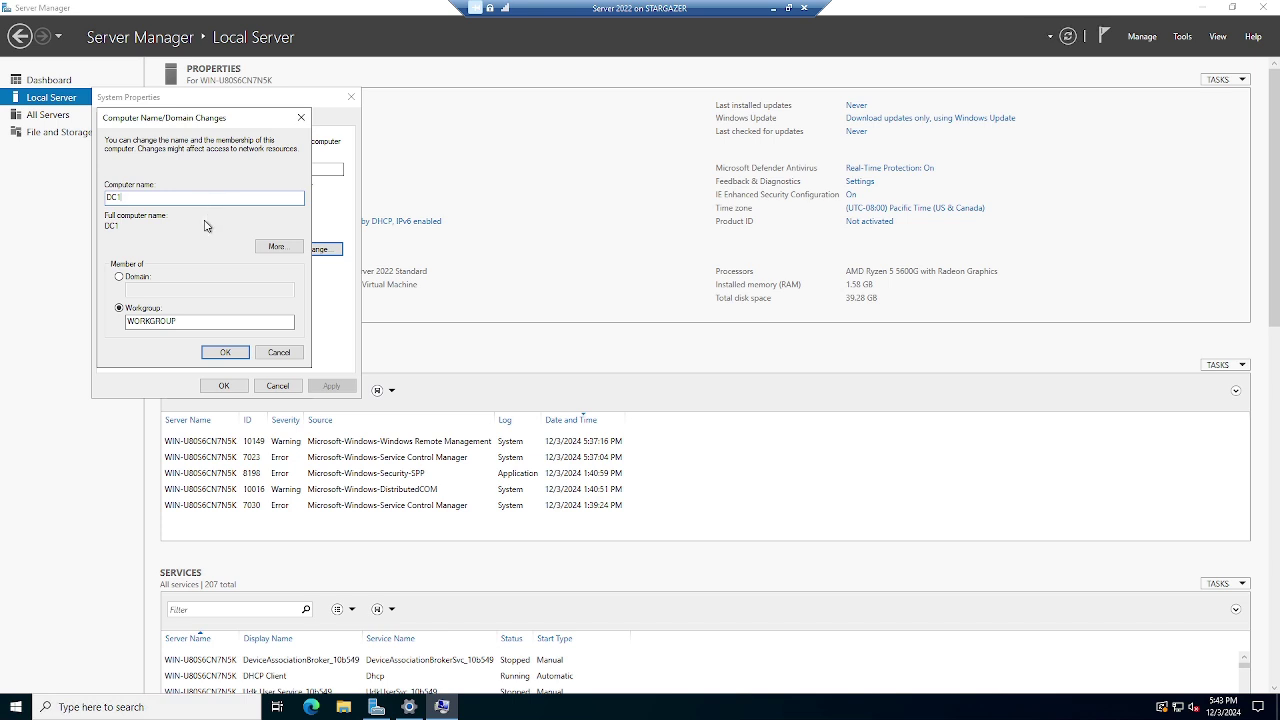
pyautogui.click(224, 354)
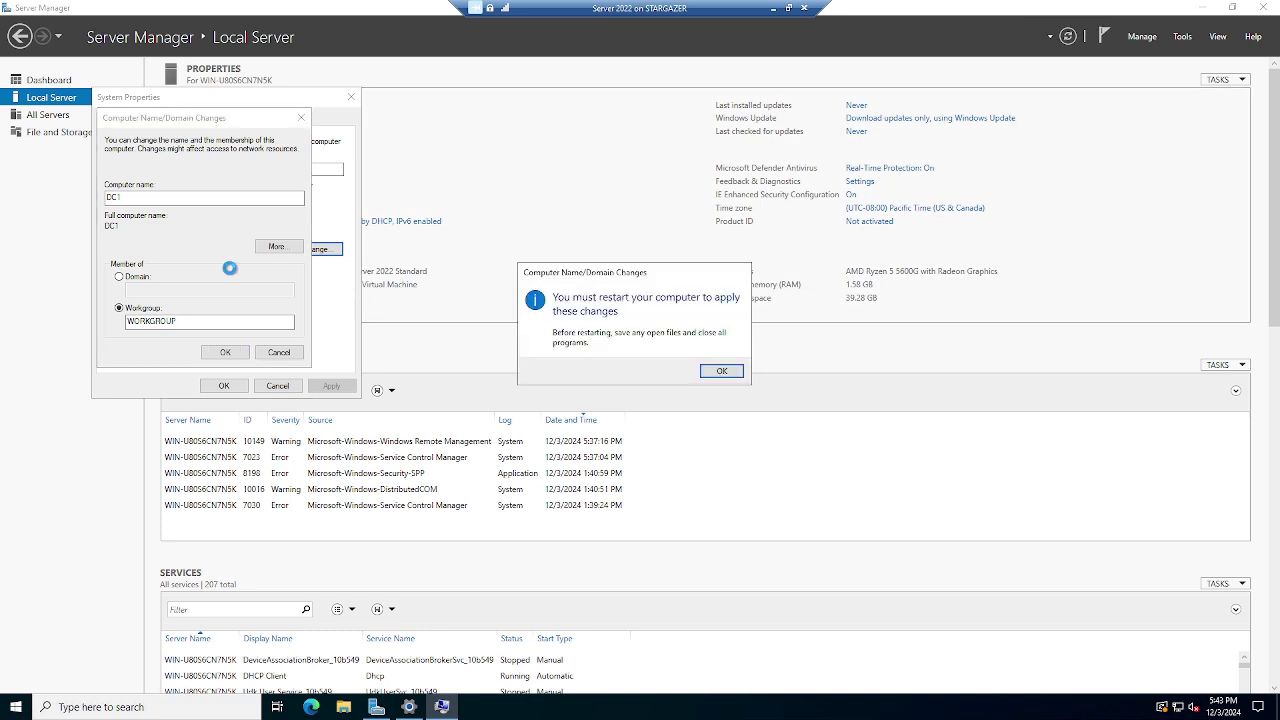
pyautogui.click(718, 370)
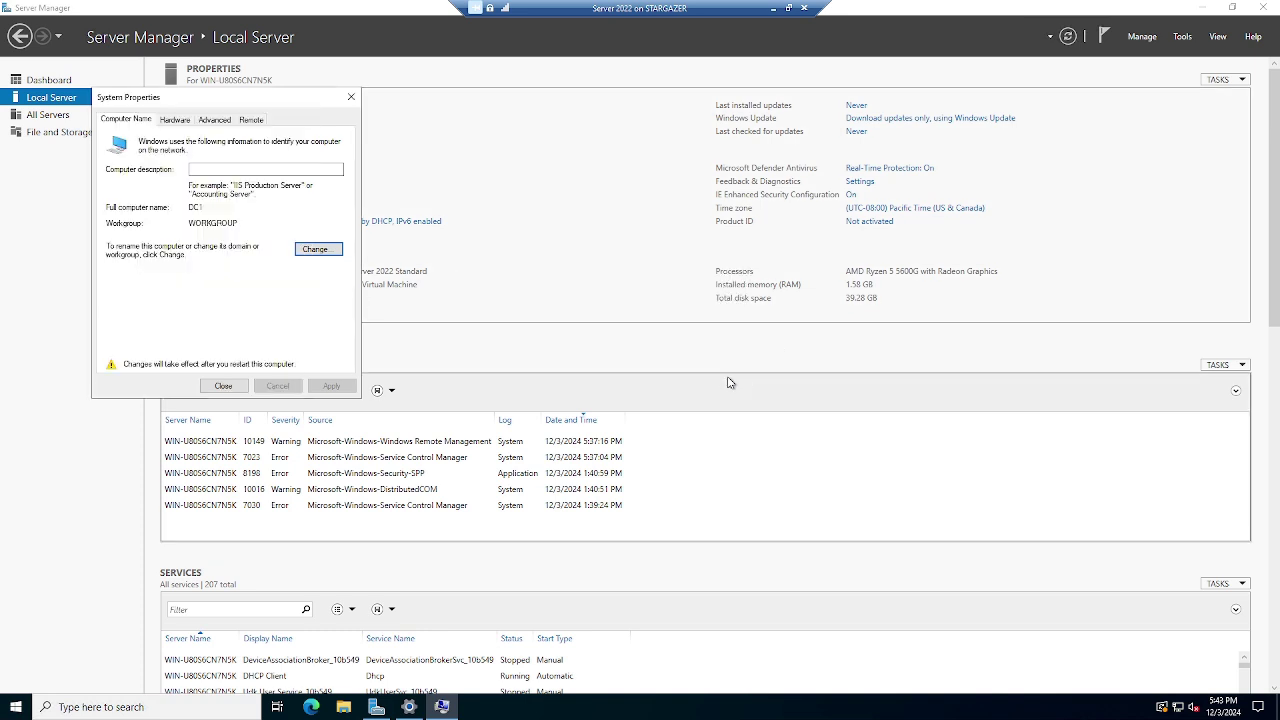
pyautogui.click(224, 385)
pyautogui.click(712, 367)
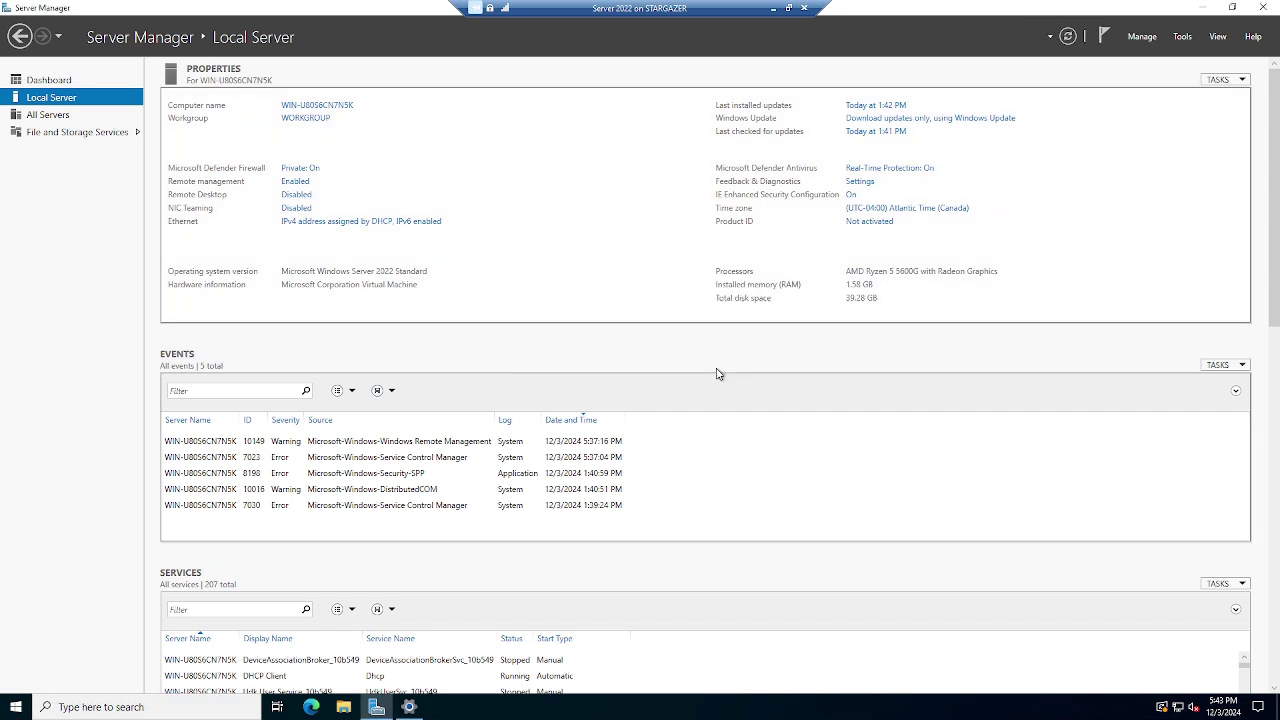
pyautogui.click(378, 707)
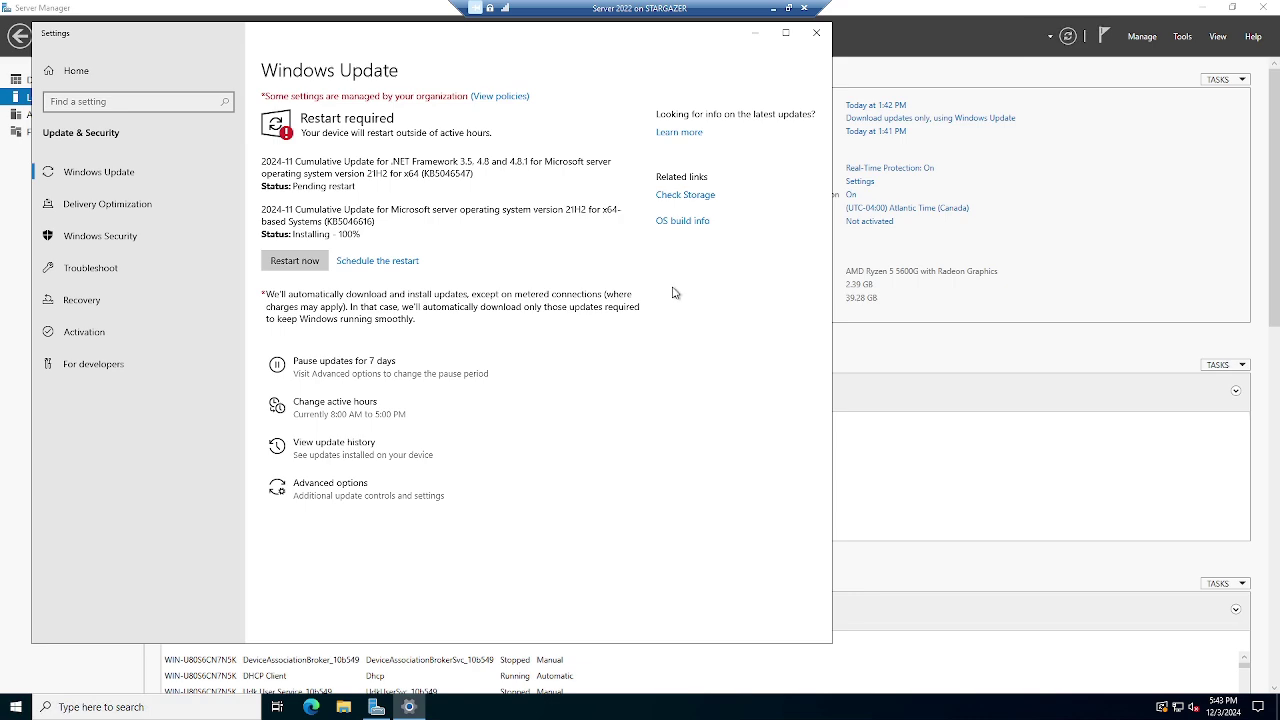
# Restart the server now from the Windows Update page to finish the updates
pyautogui.click(290, 258)
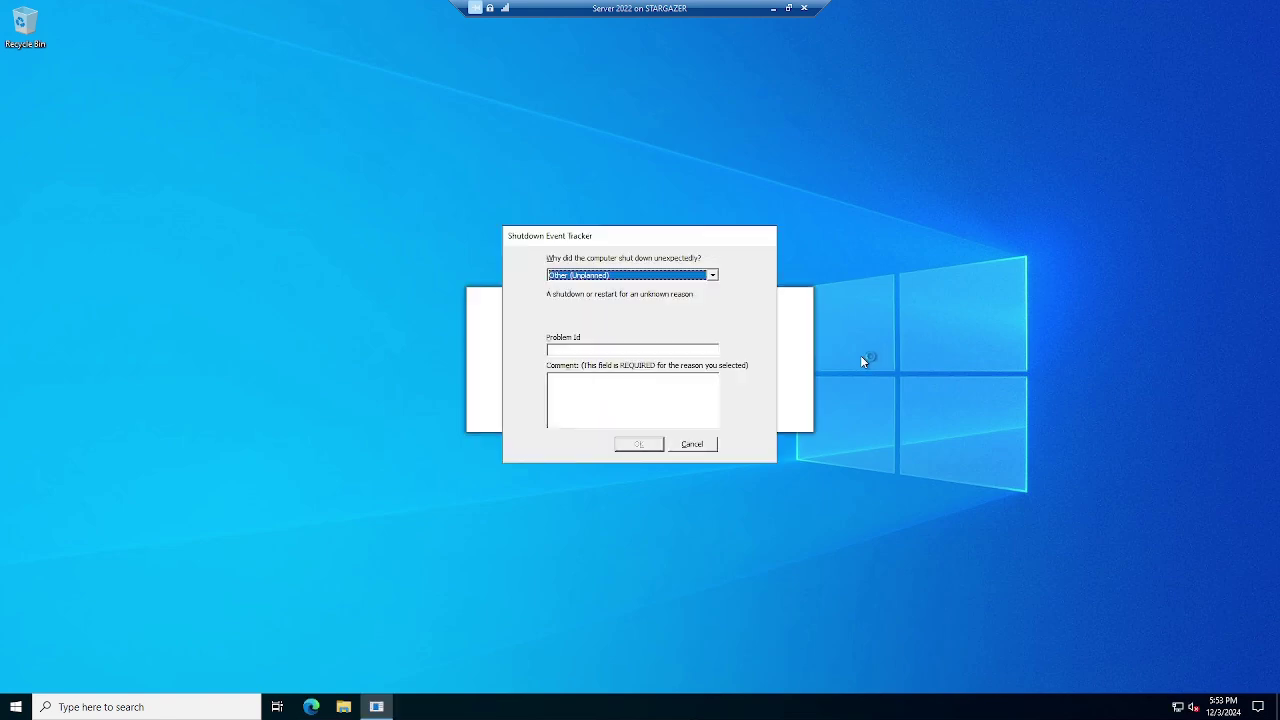
# Cancel the Shutdown Event Tracker and view Local Server, confirming the name DC1
pyautogui.click(694, 444)
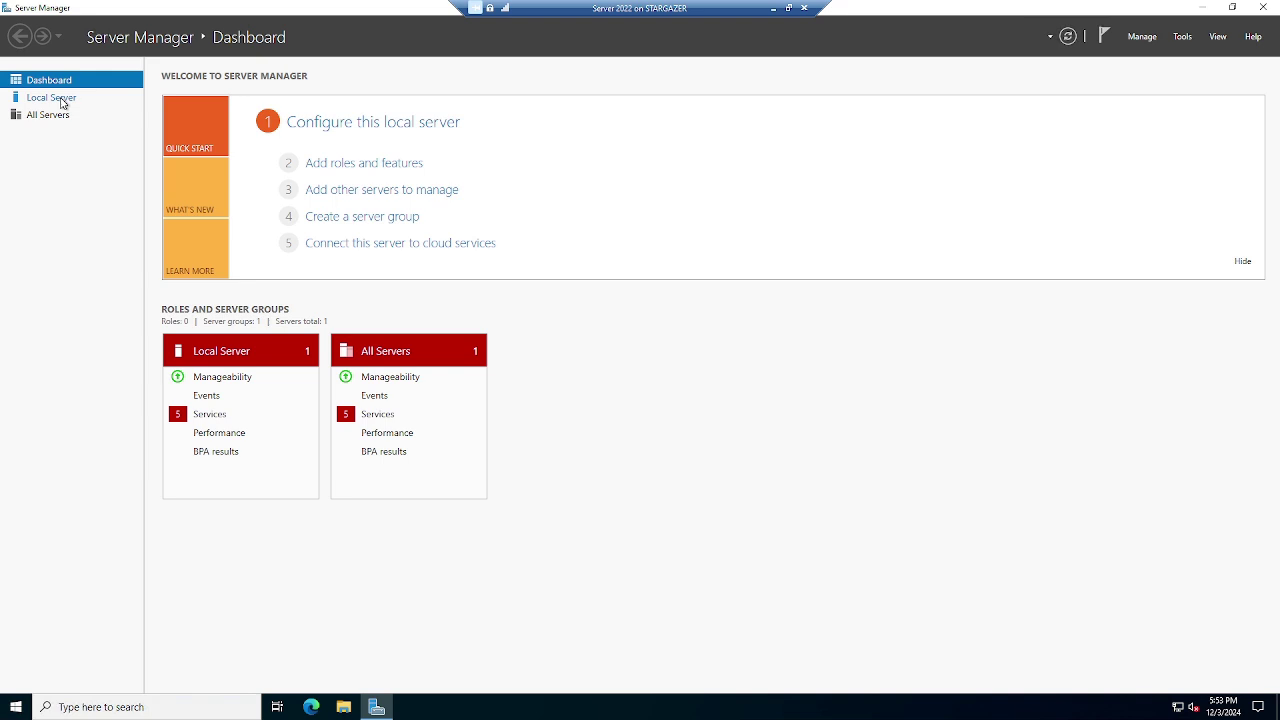
pyautogui.click(52, 98)
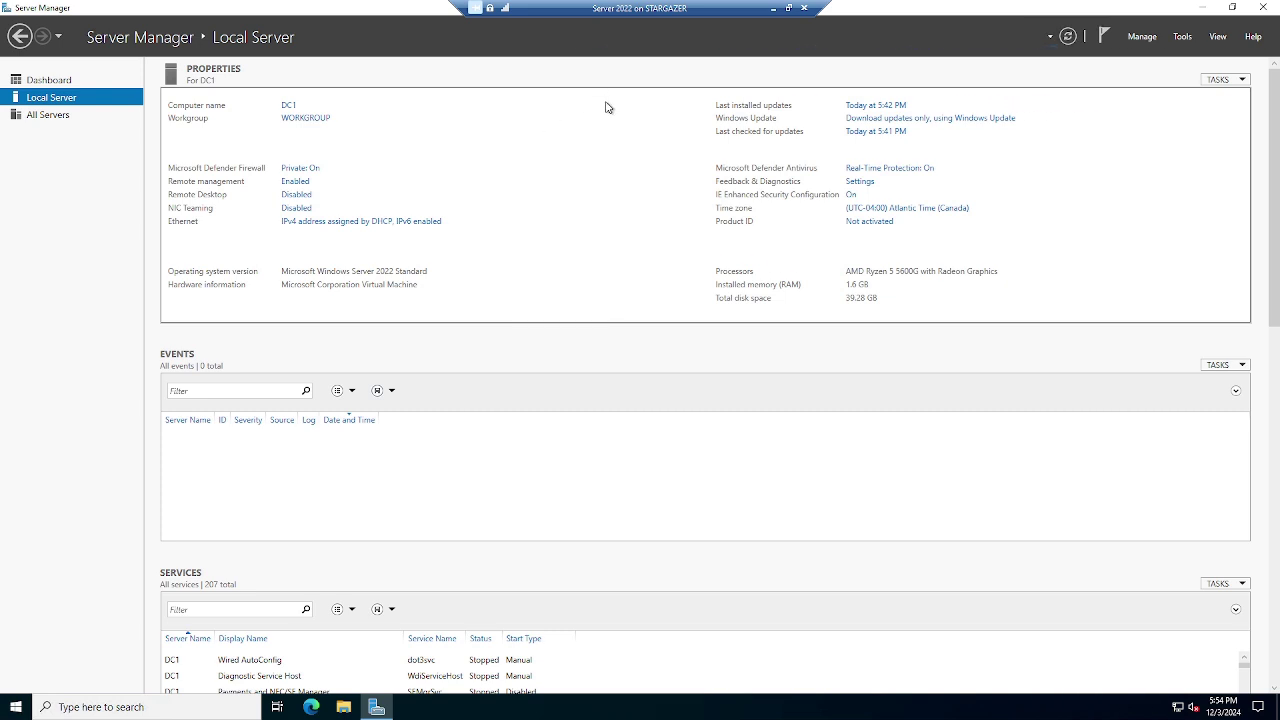
# Give the Ethernet adapter static IPv4 192.168.0.10, mask 255.255.255.0, with preferred DNS 127.0.0.1
pyautogui.click(335, 224)
pyautogui.click(377, 239)
pyautogui.rightClick(377, 239)
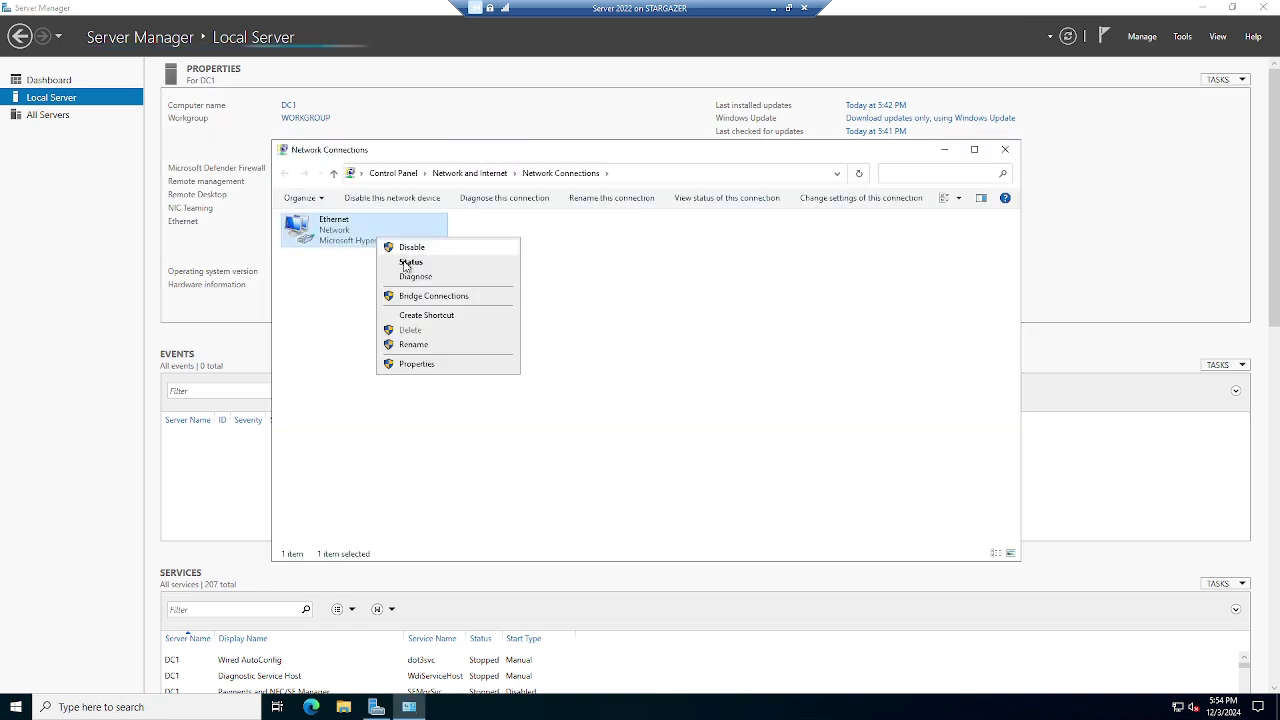
pyautogui.click(436, 365)
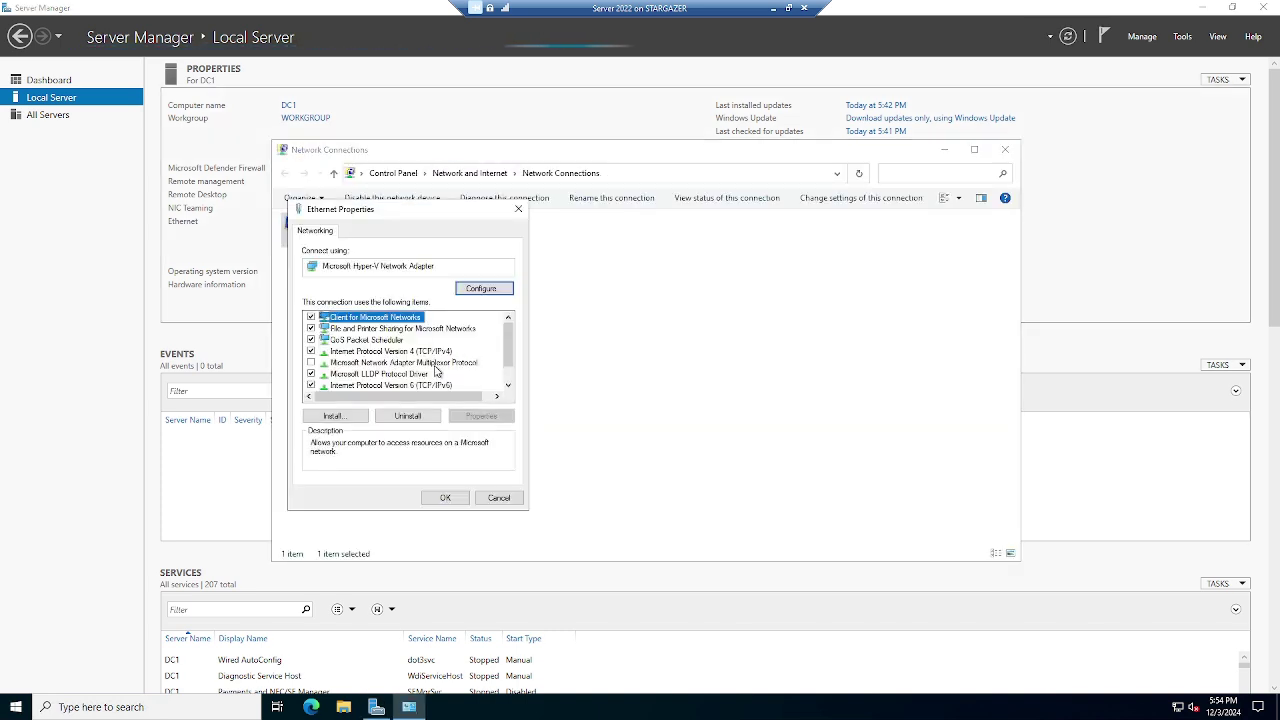
pyautogui.click(420, 351)
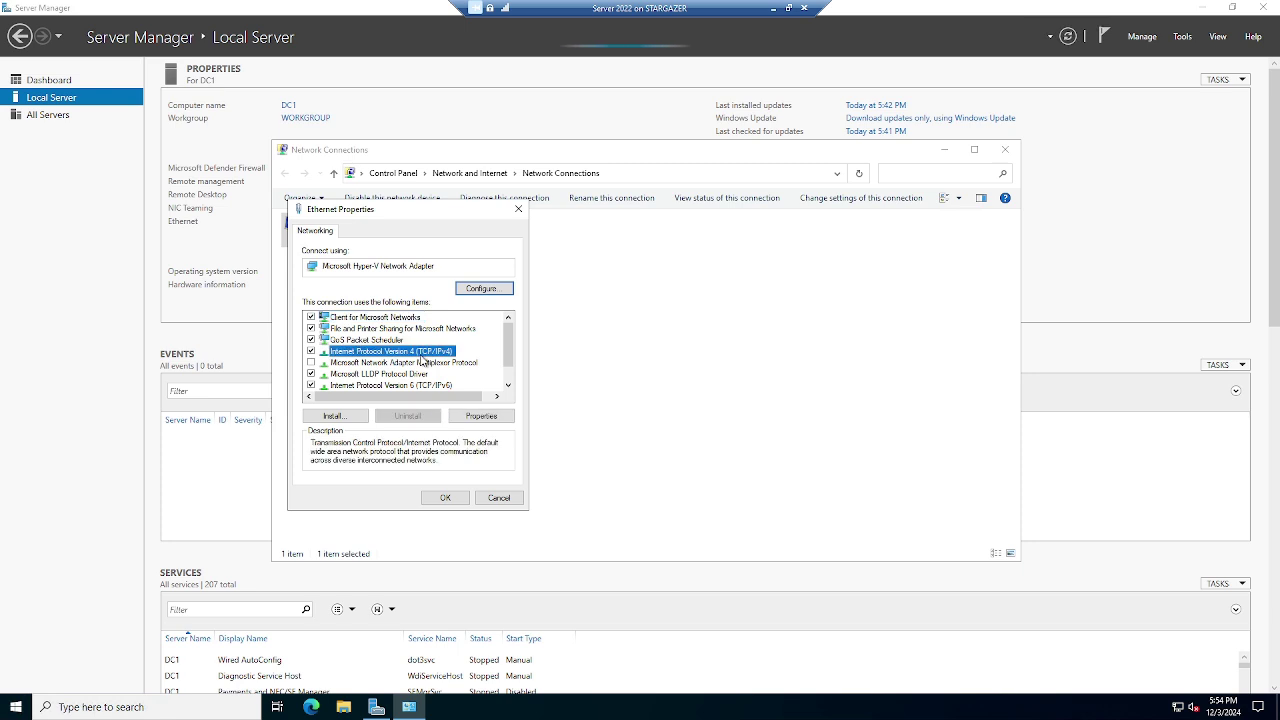
pyautogui.click(487, 416)
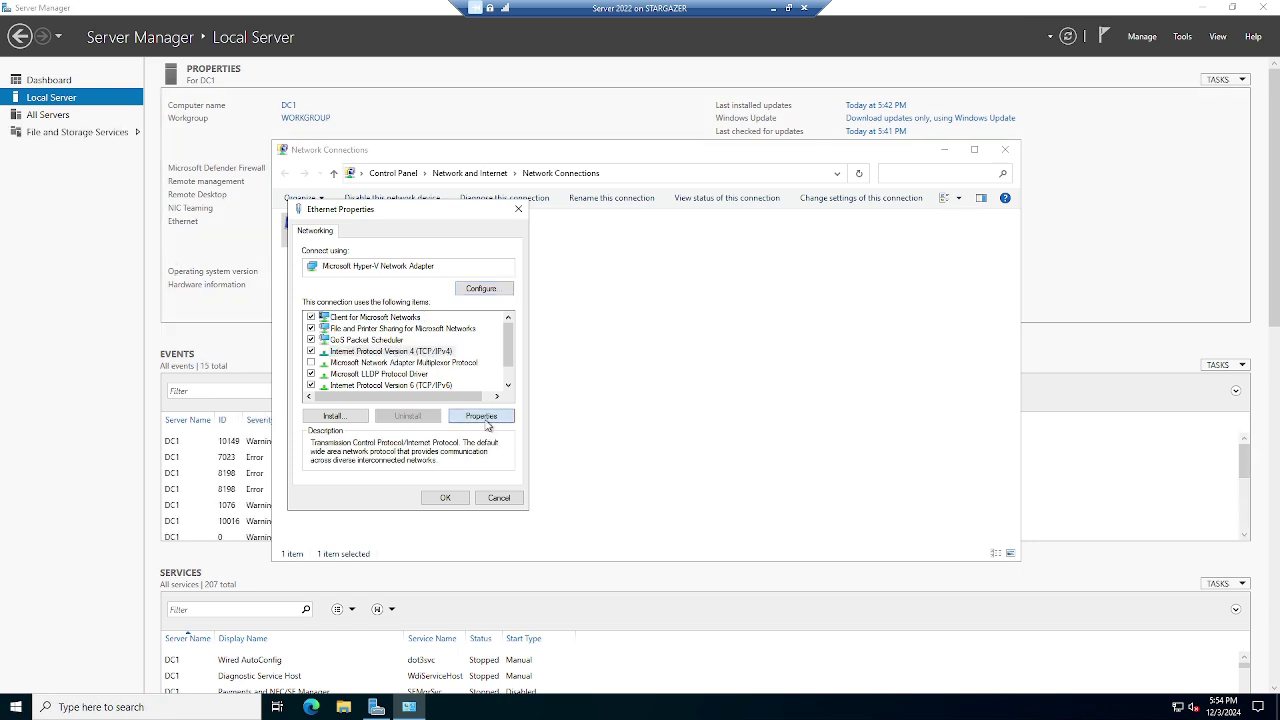
pyautogui.click(400, 357)
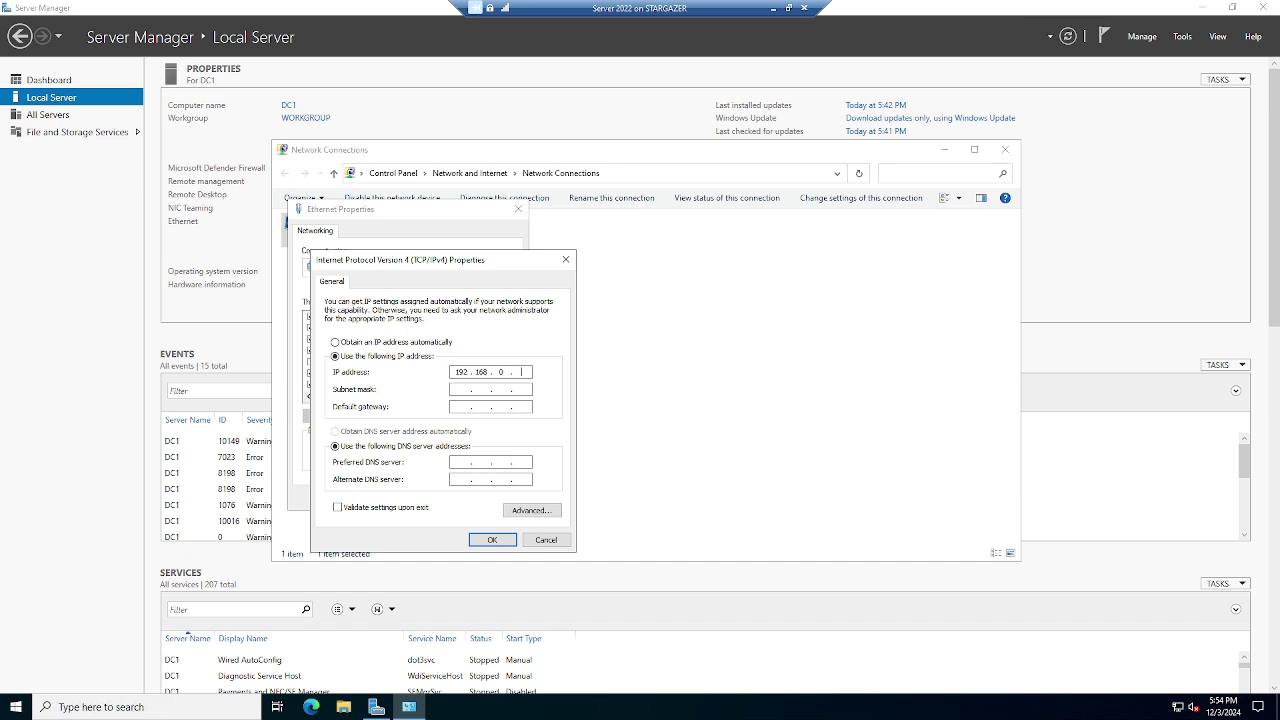
pyautogui.press('Tab')
pyautogui.click(490, 539)
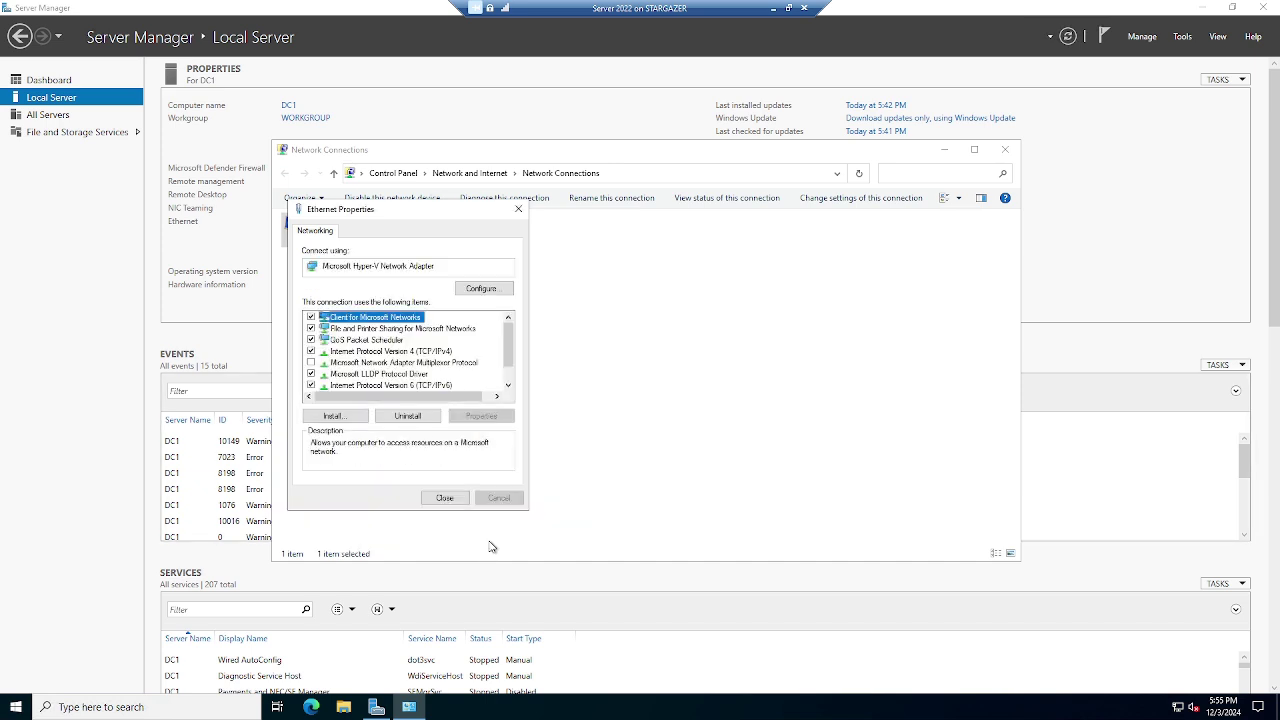
pyautogui.click(445, 498)
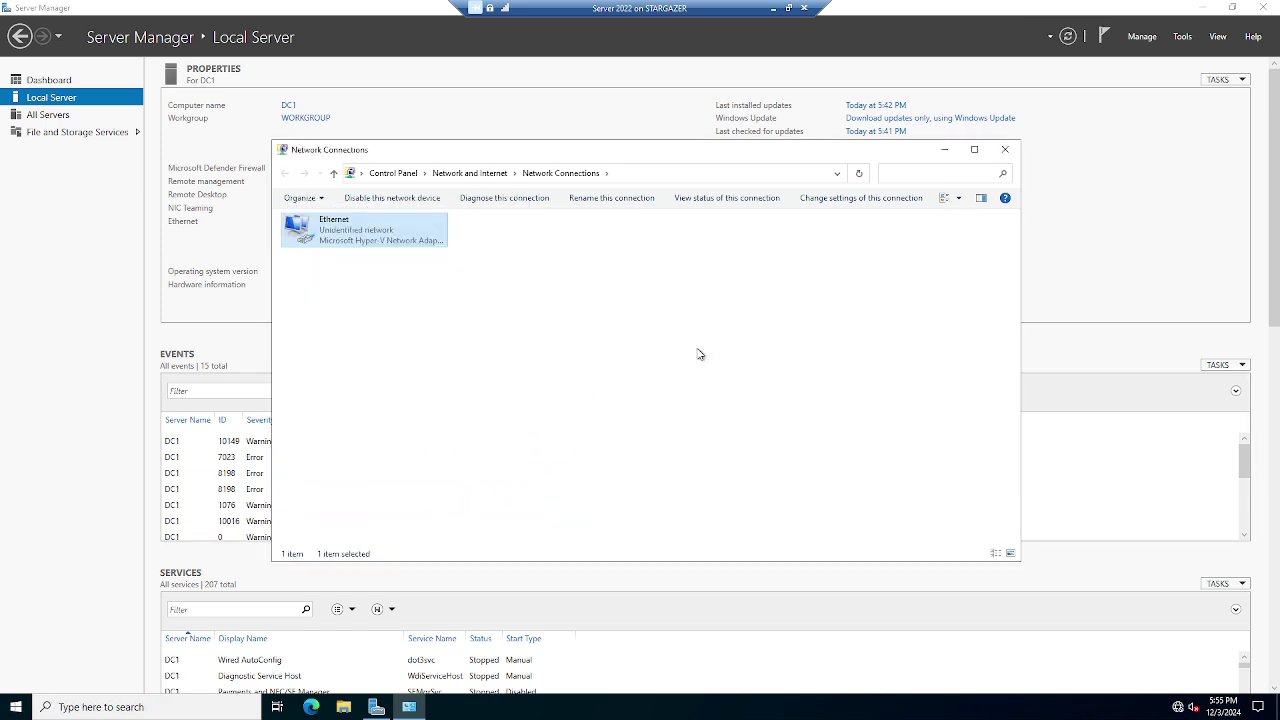
# Close Network Connections and start Add Roles and Features as a role-based install on this server
pyautogui.click(1006, 151)
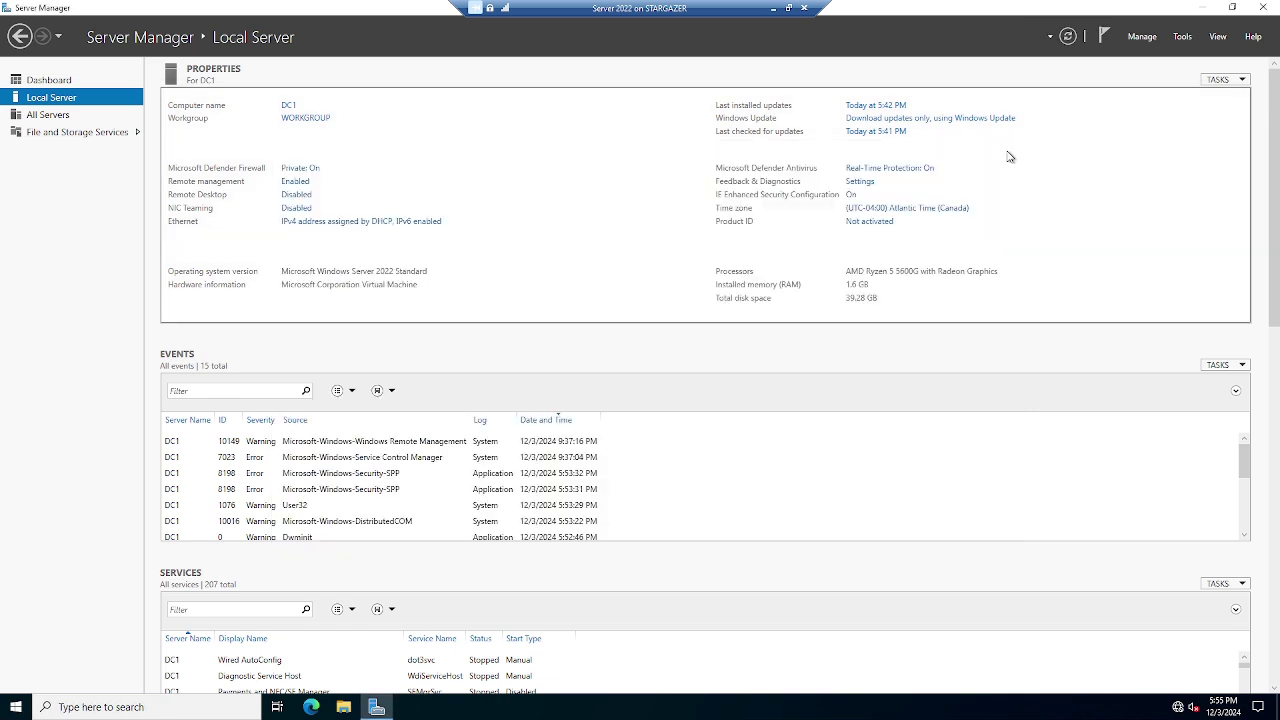
pyautogui.click(1146, 40)
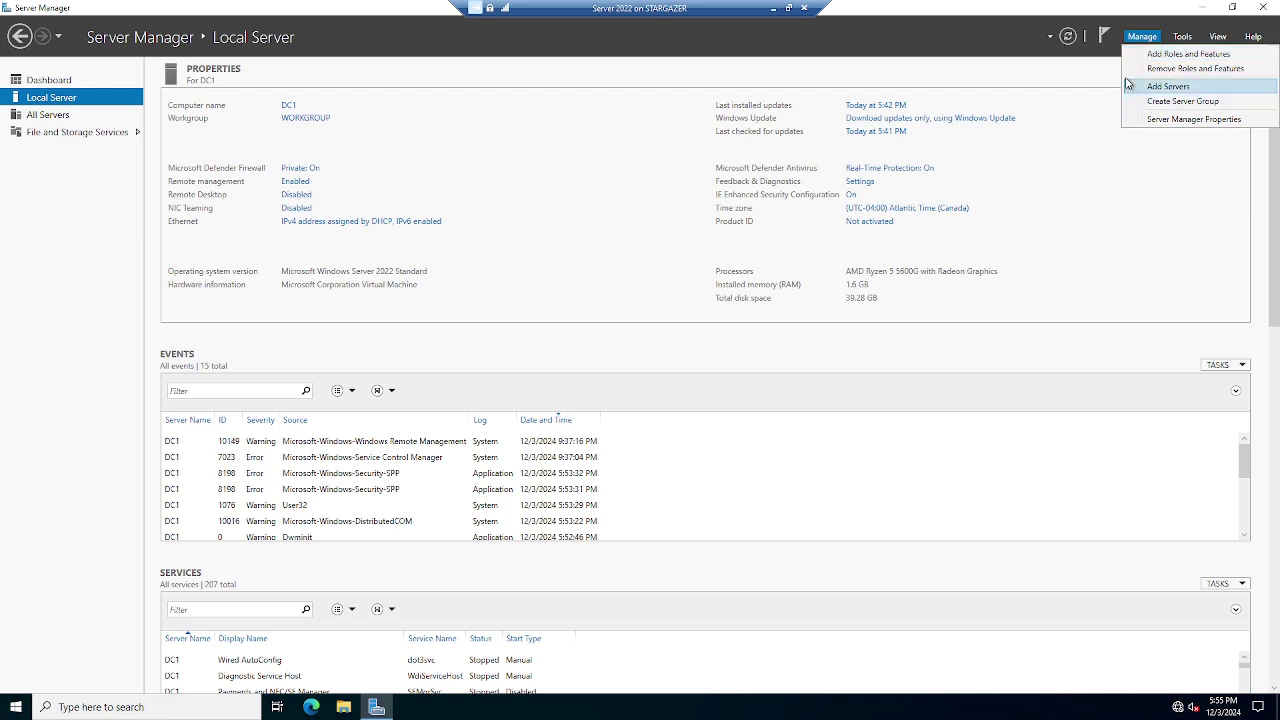
pyautogui.click(1136, 55)
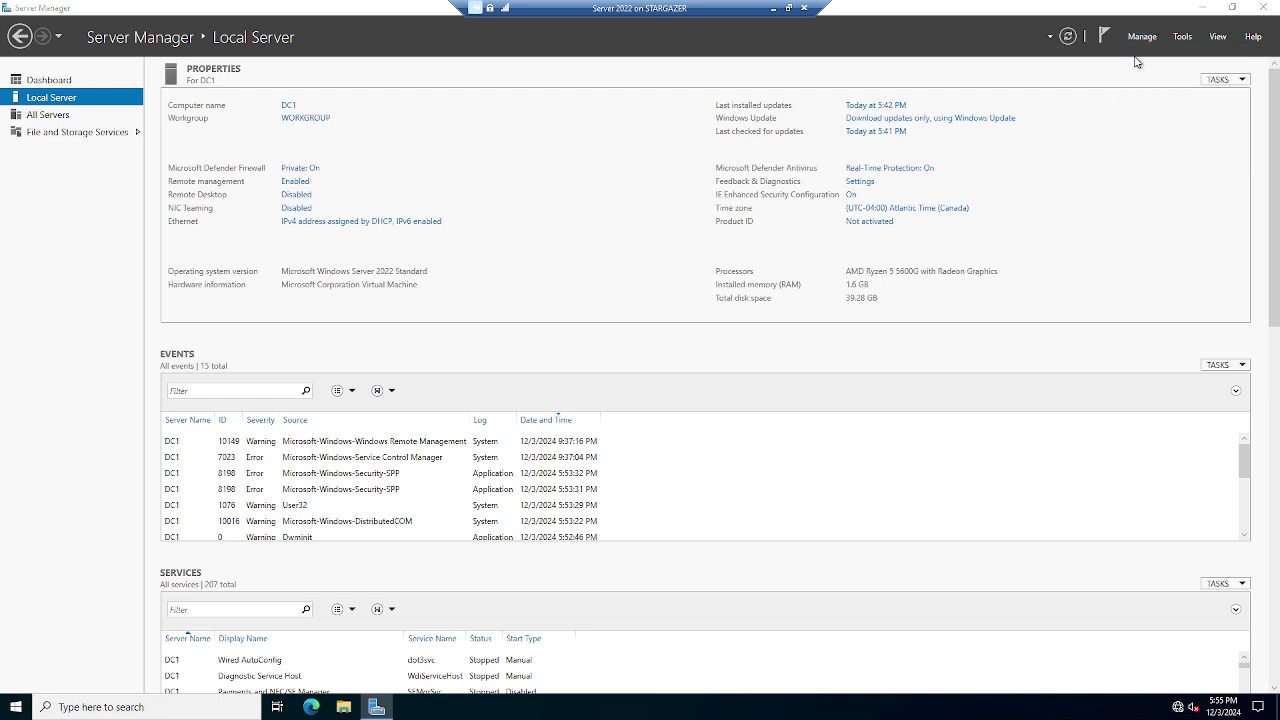
pyautogui.click(486, 484)
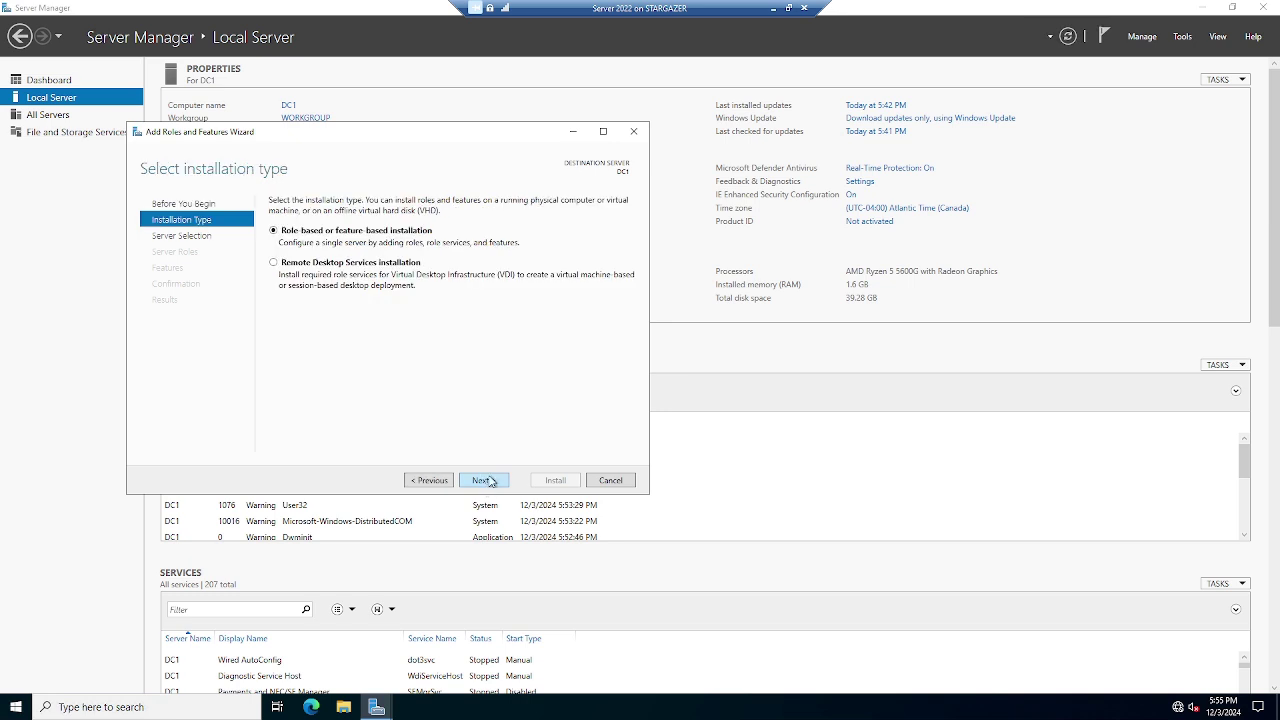
pyautogui.click(489, 482)
pyautogui.click(492, 482)
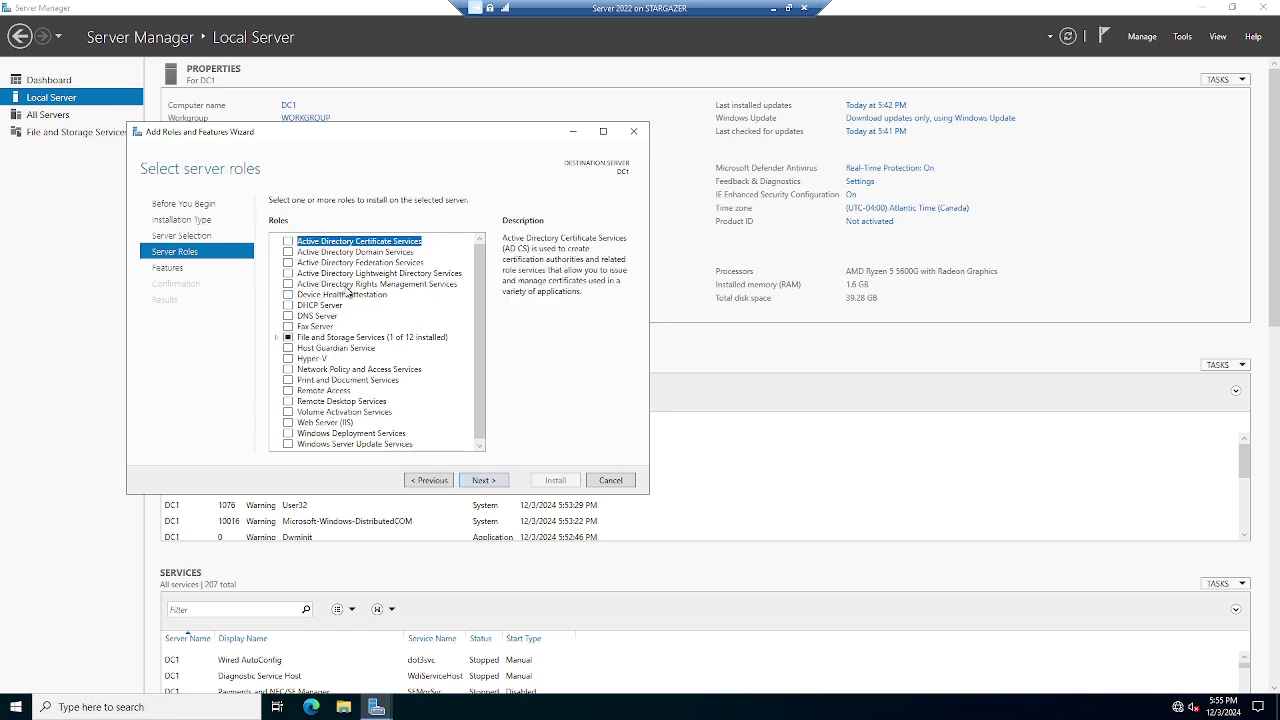
# Select the Active Directory Domain Services and DNS Server roles with their required features
pyautogui.click(293, 254)
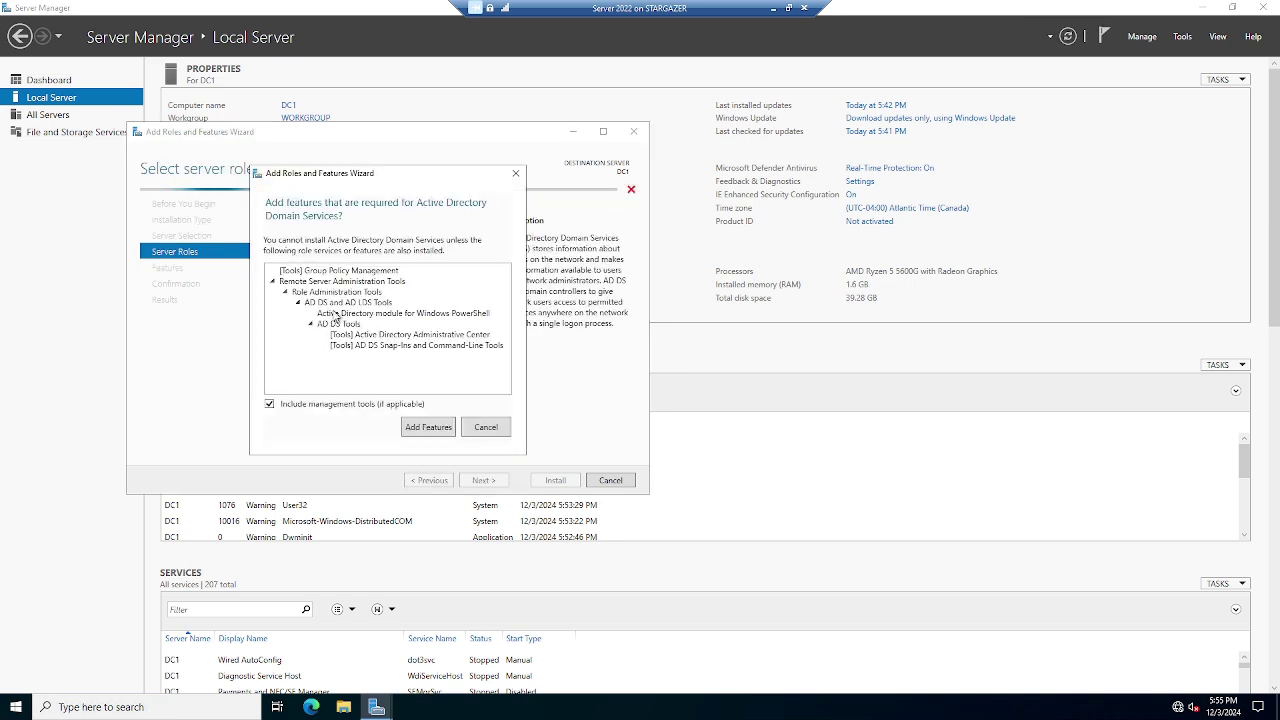
pyautogui.click(431, 430)
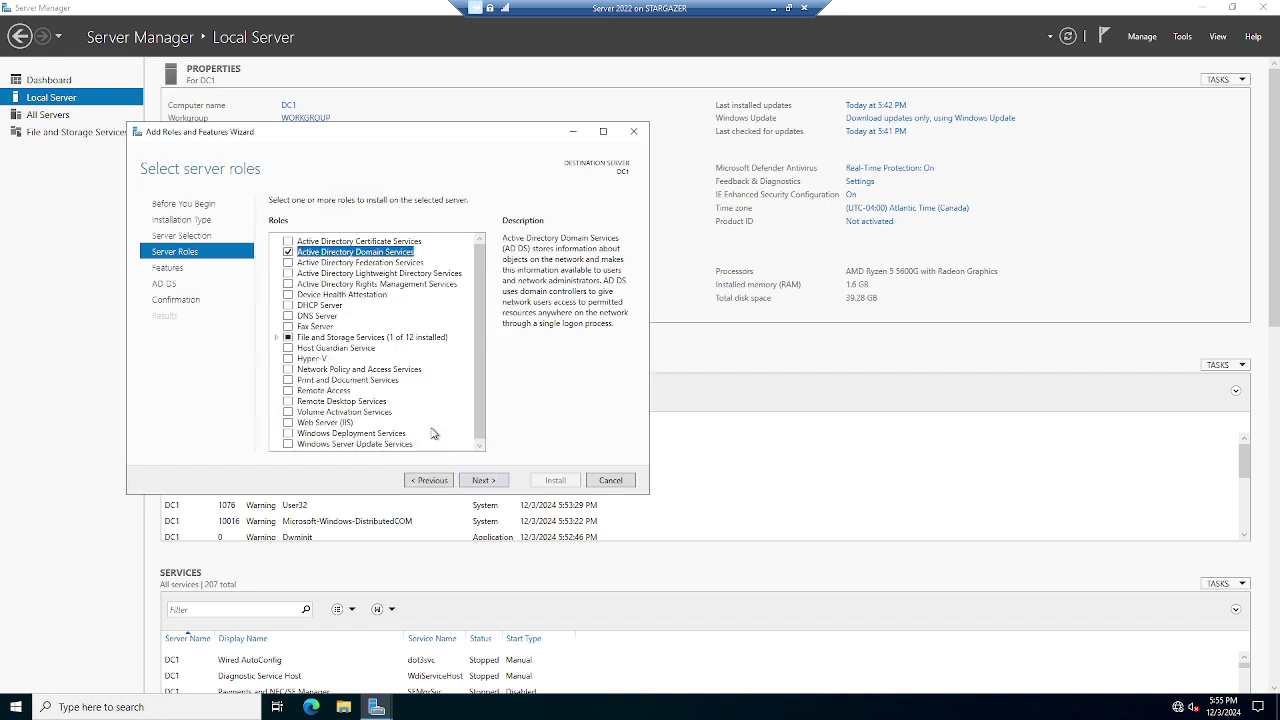
pyautogui.click(288, 316)
pyautogui.click(428, 420)
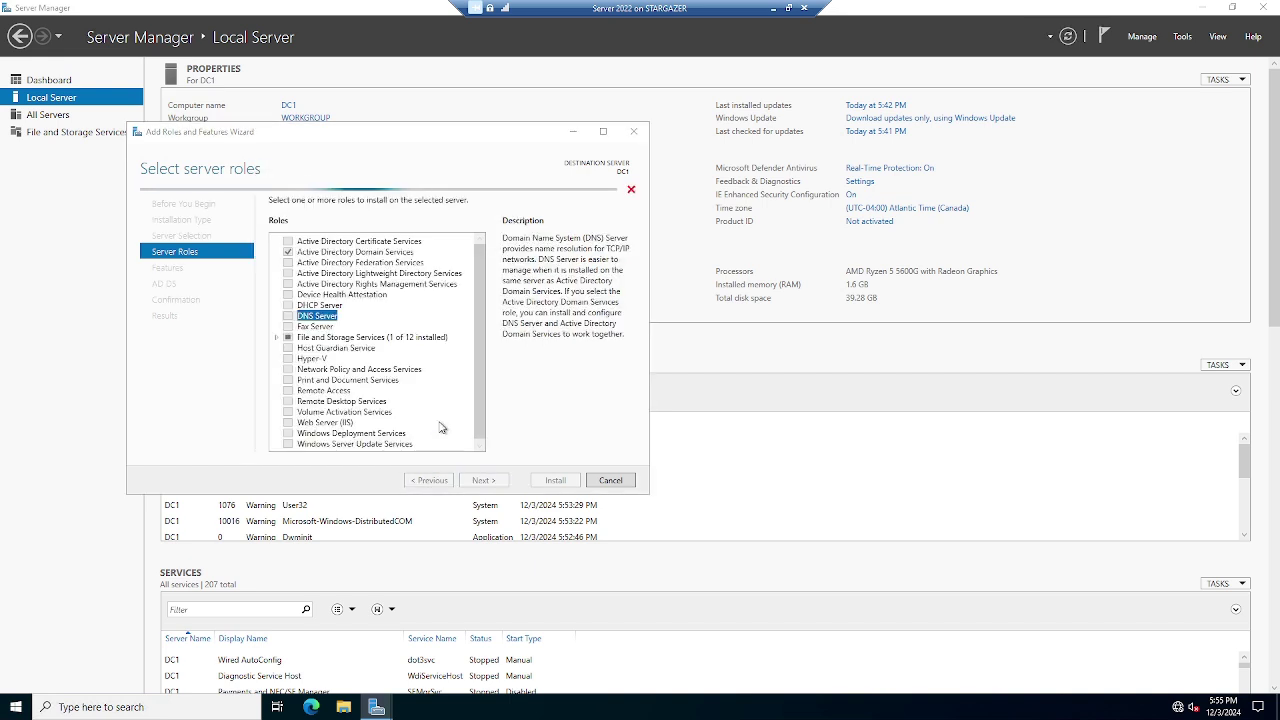
pyautogui.click(484, 413)
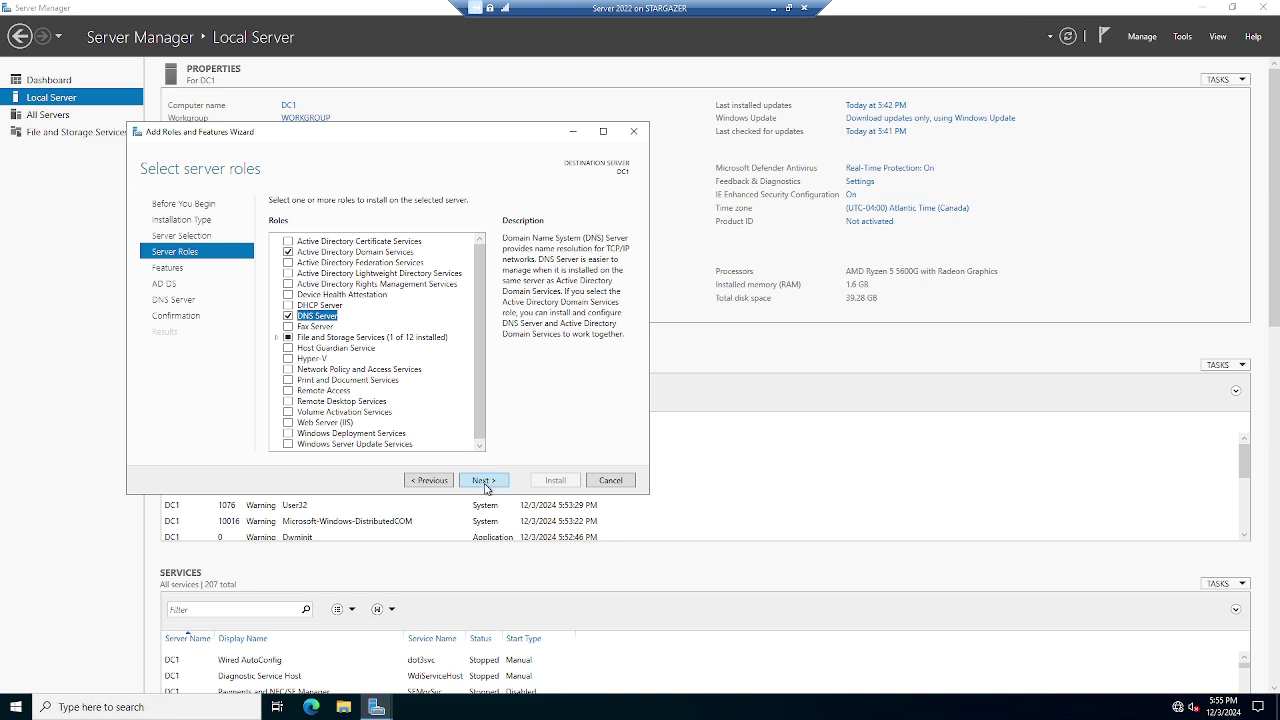
# Keep the default features, allow automatic restart, and install the roles
pyautogui.click(484, 482)
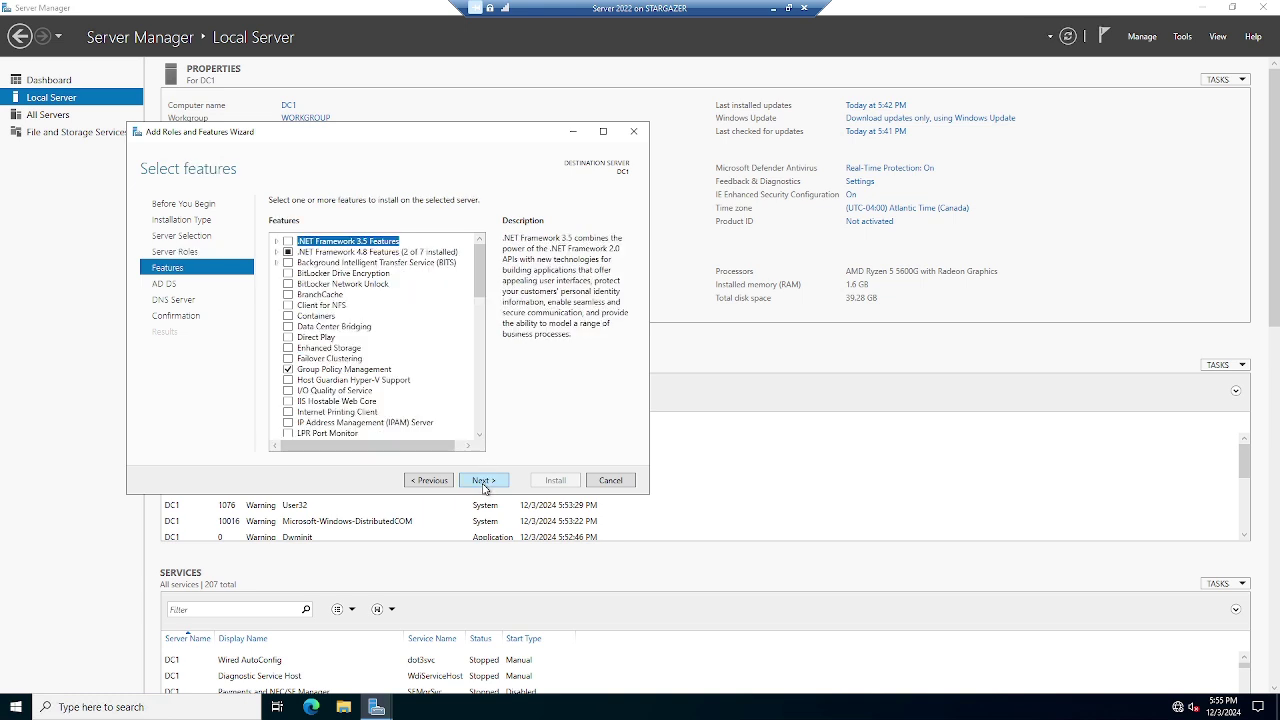
pyautogui.click(484, 481)
pyautogui.click(484, 481)
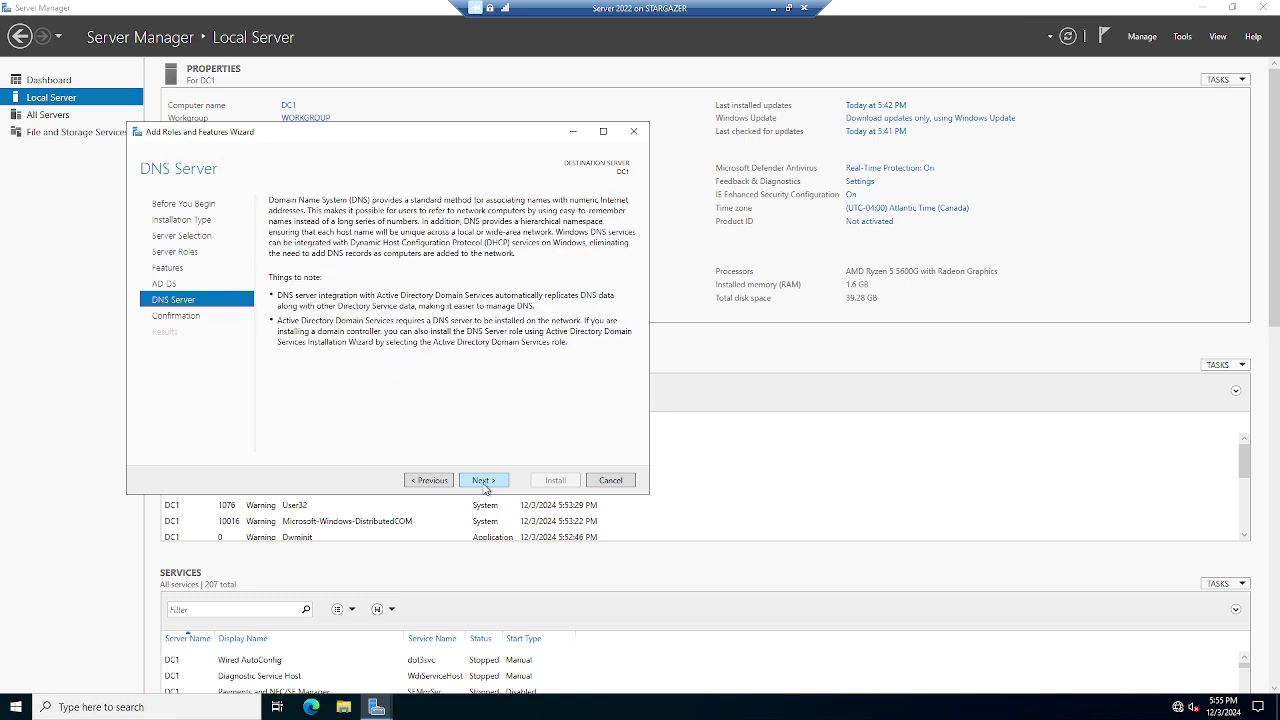
pyautogui.click(484, 481)
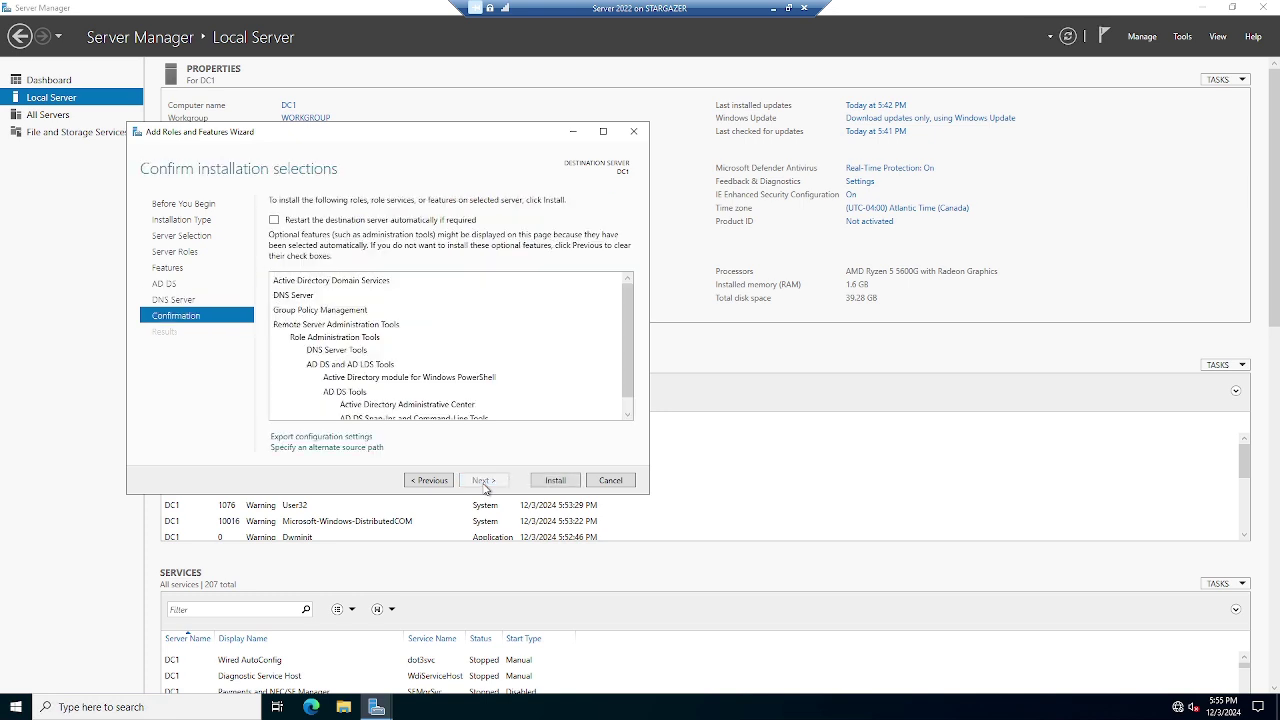
pyautogui.click(288, 224)
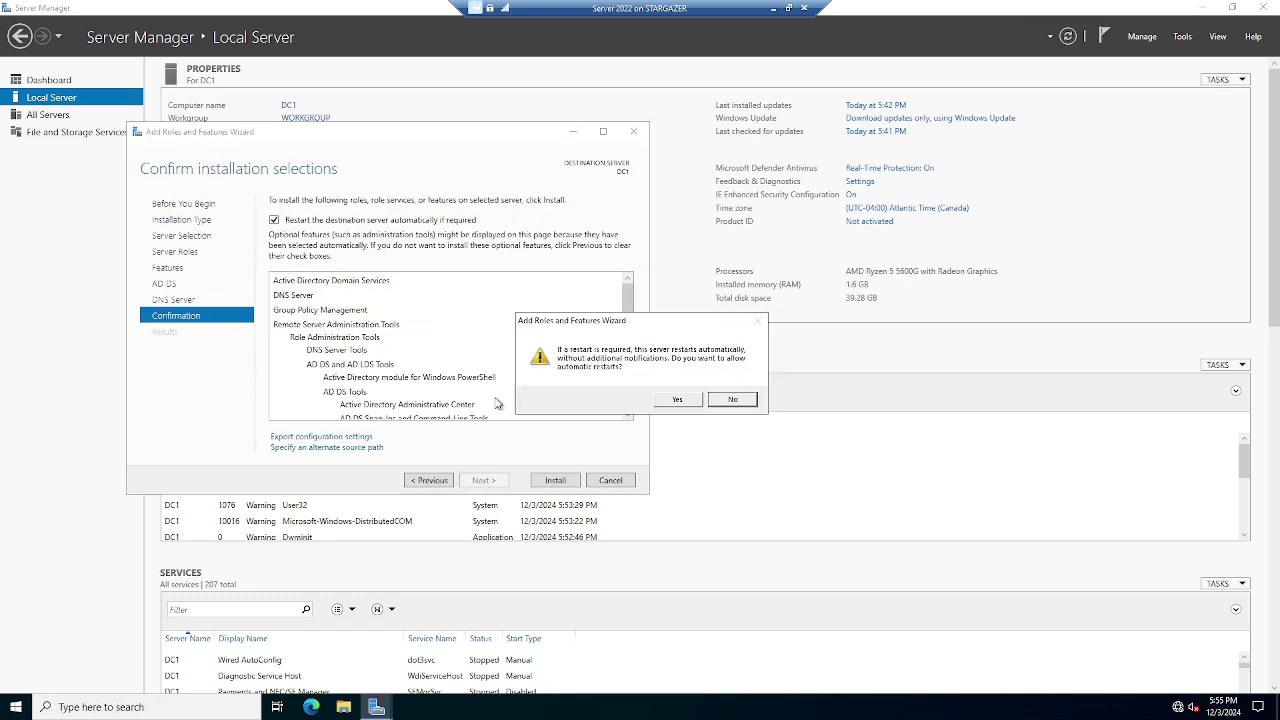
pyautogui.click(550, 485)
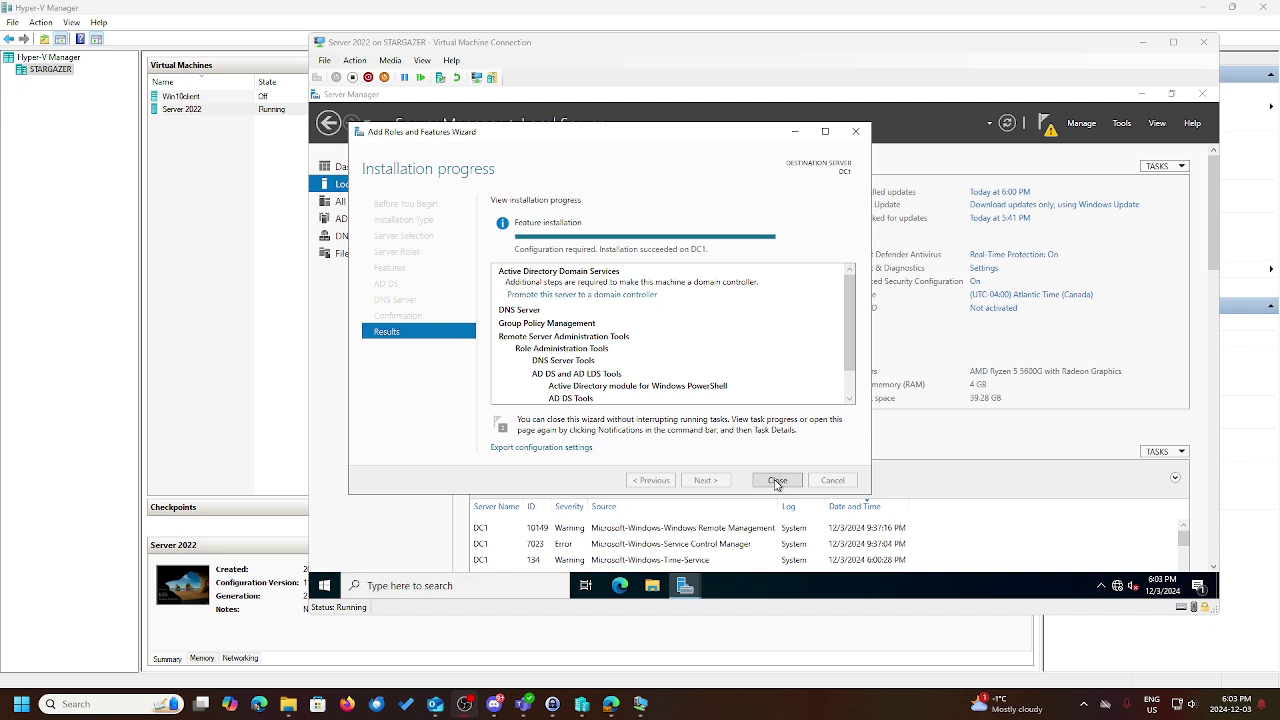
# Close the finished install wizard and launch 'Promote this server to a domain controller'
pyautogui.click(776, 481)
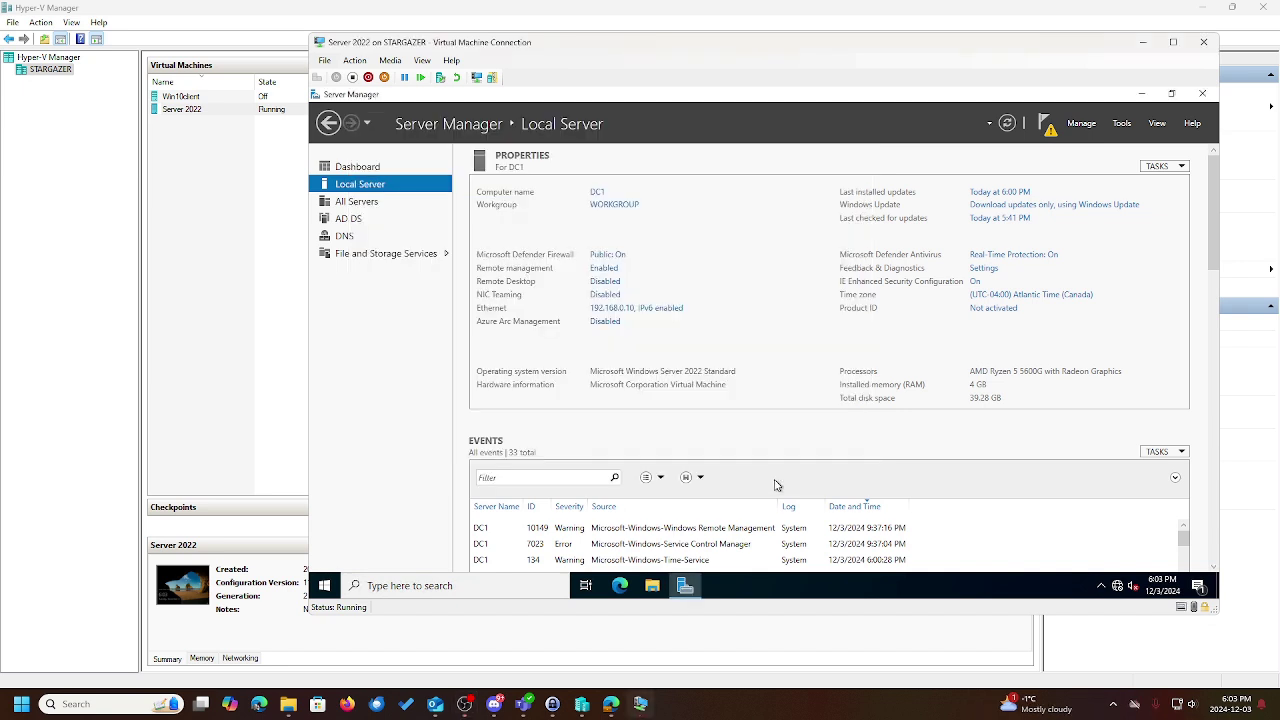
pyautogui.click(1053, 138)
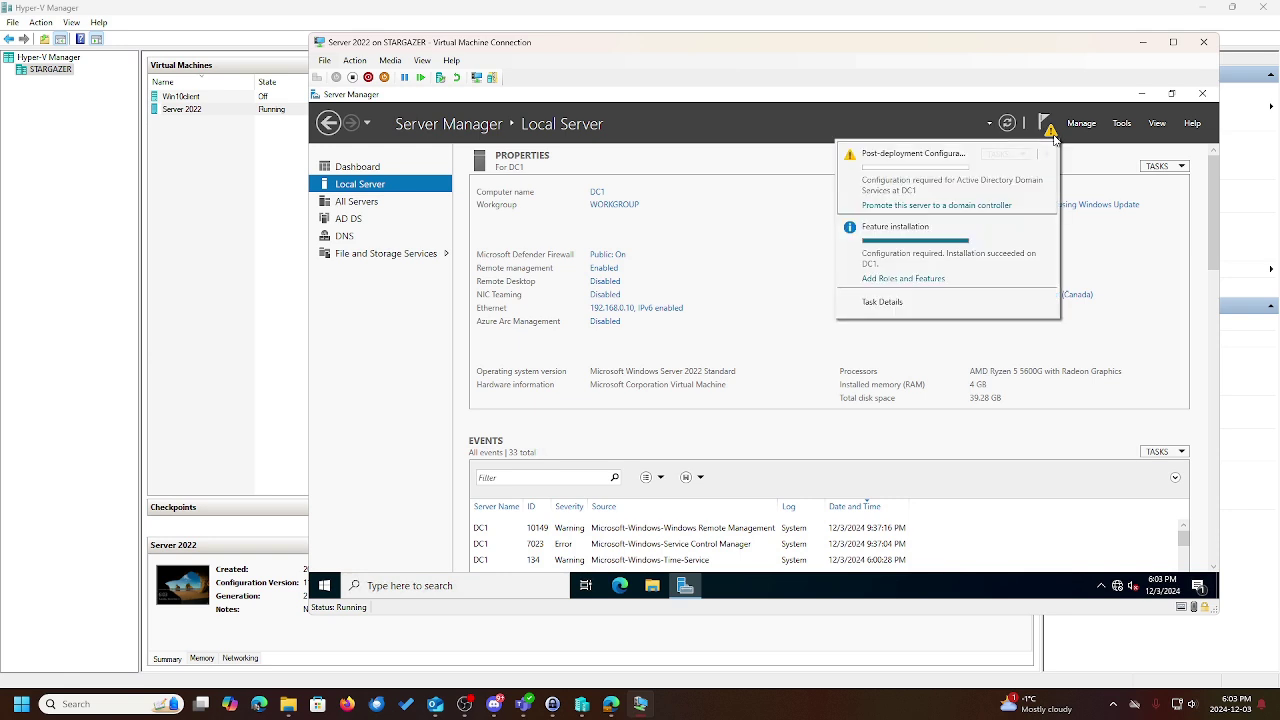
pyautogui.click(984, 206)
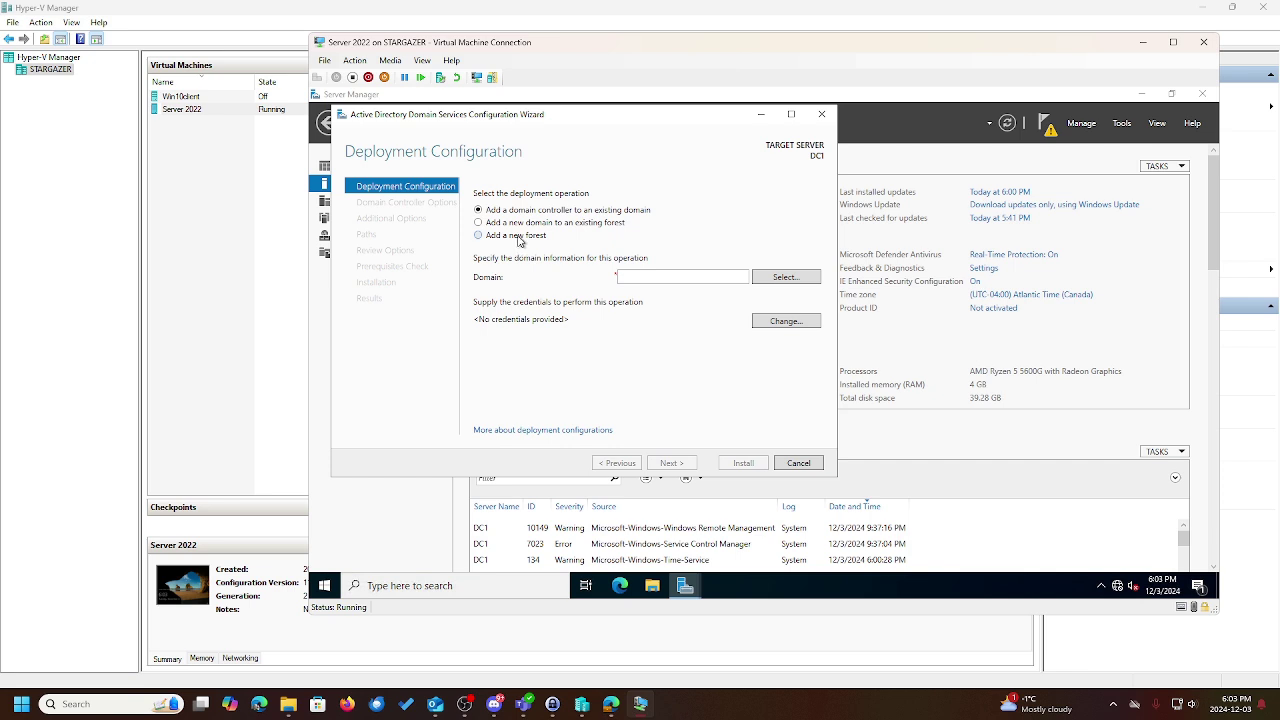
# Choose a new forest with root domain sith.lan and advance to Domain Controller Options
pyautogui.click(519, 238)
pyautogui.click(653, 281)
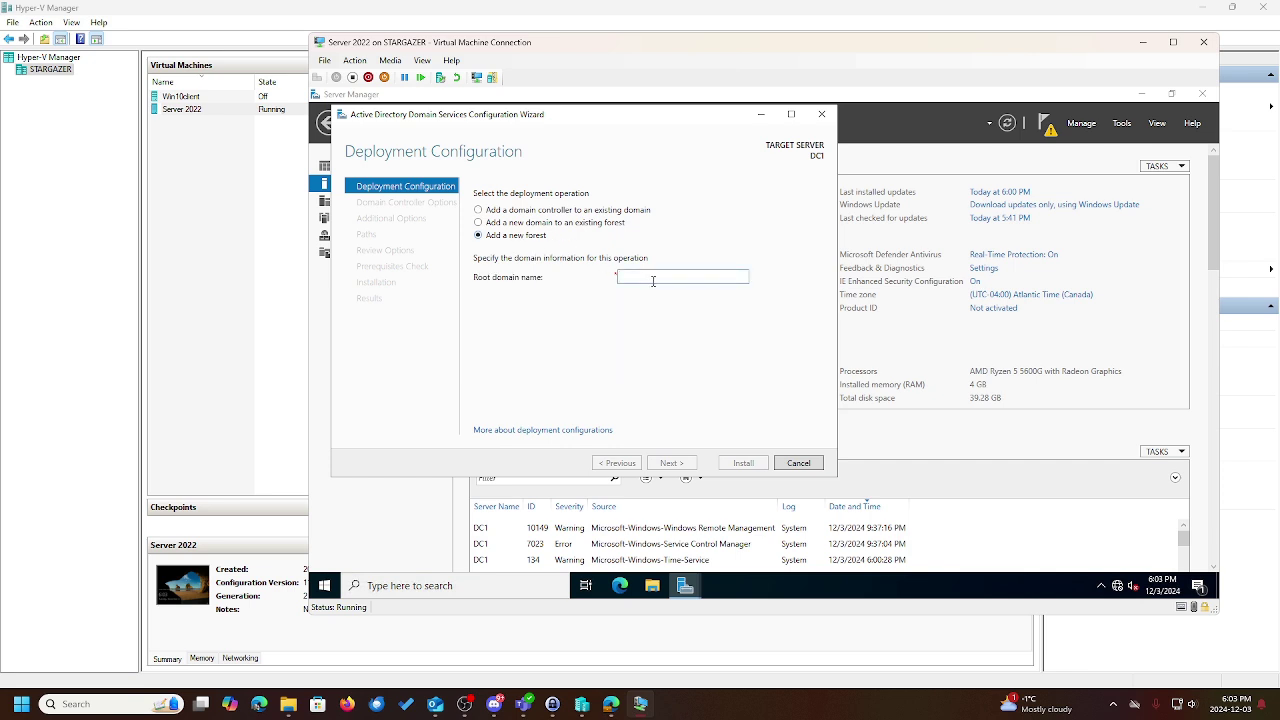
pyautogui.write('sith.lan')
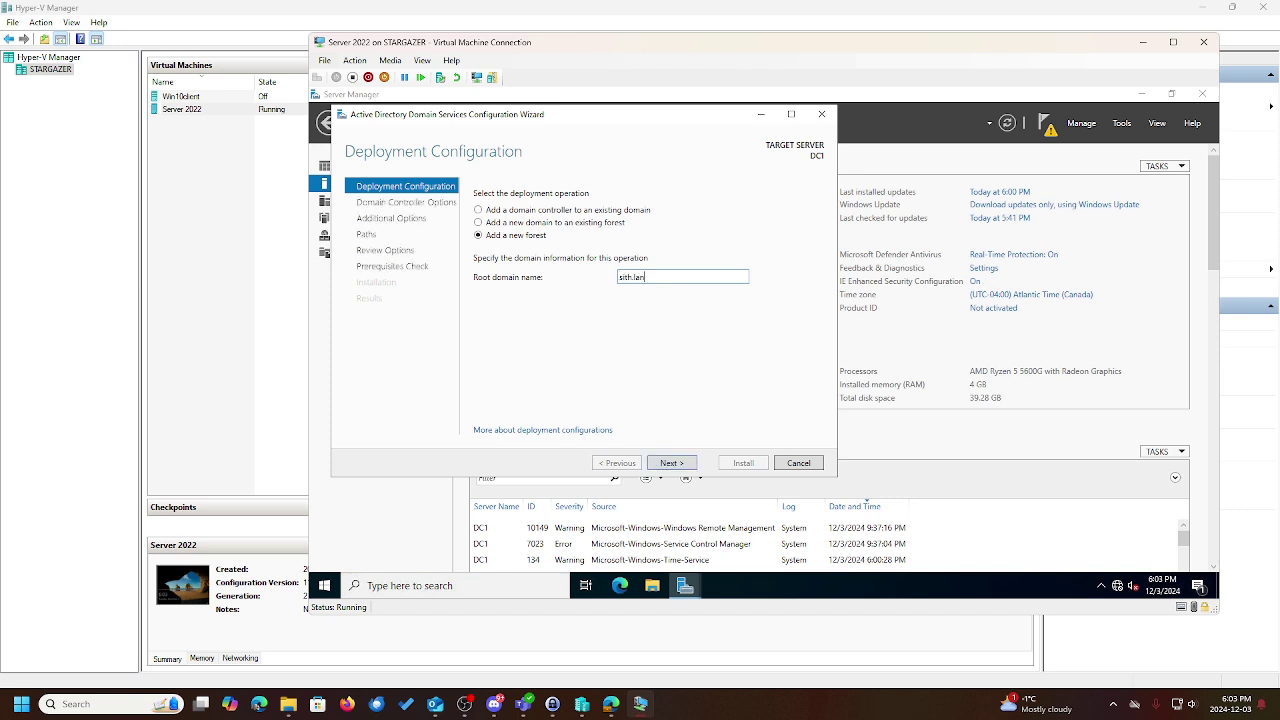
pyautogui.click(664, 466)
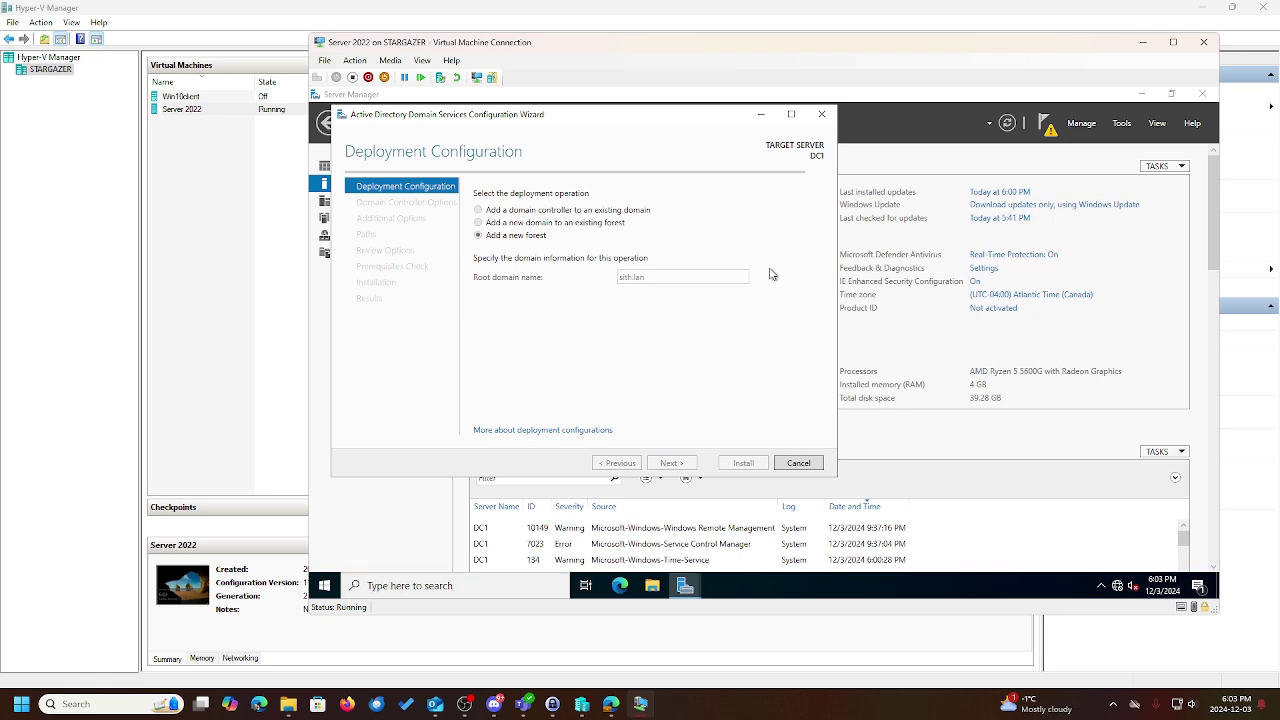
pyautogui.moveTo(708, 115); pyautogui.dragTo(1031, 51)
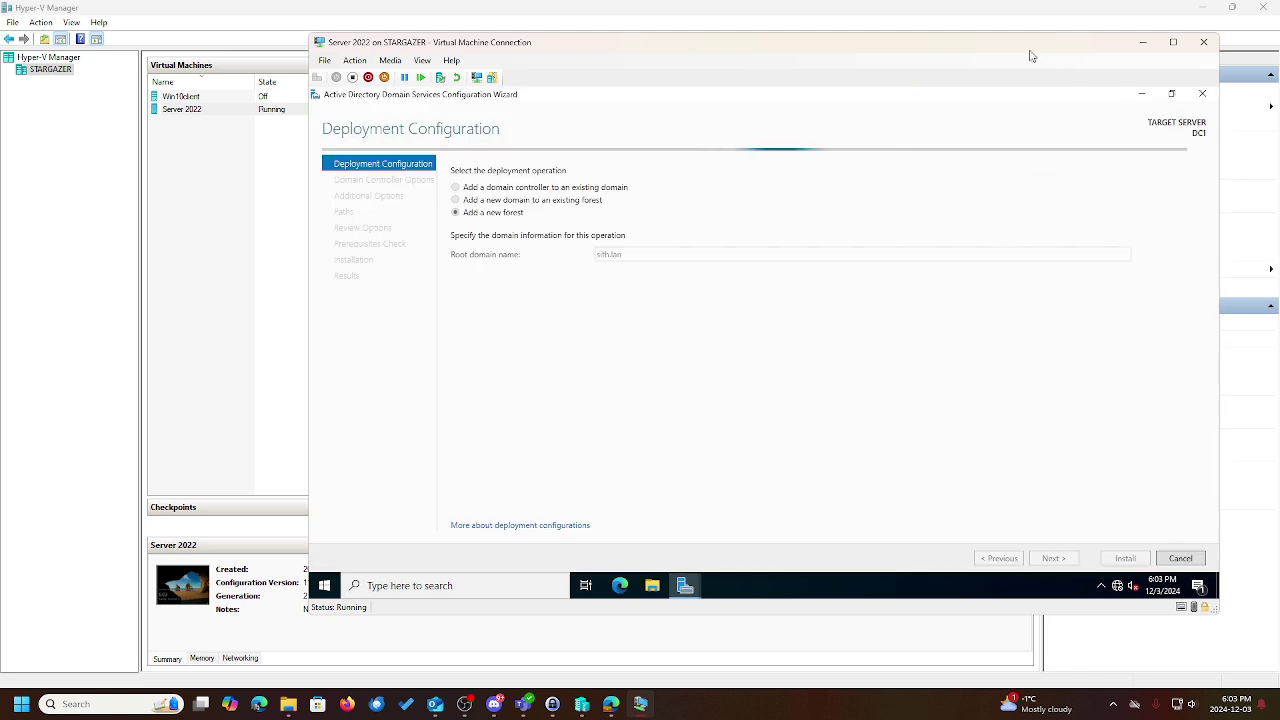
pyautogui.click(1173, 42)
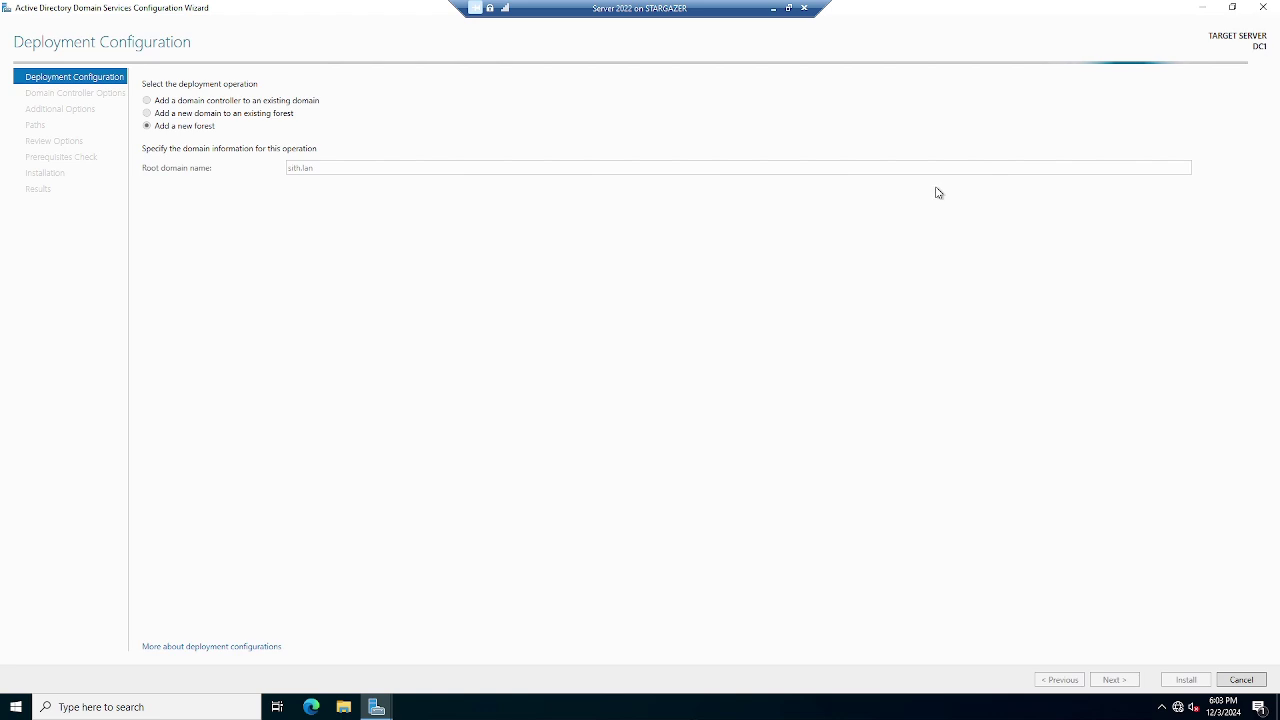
pyautogui.click(1232, 7)
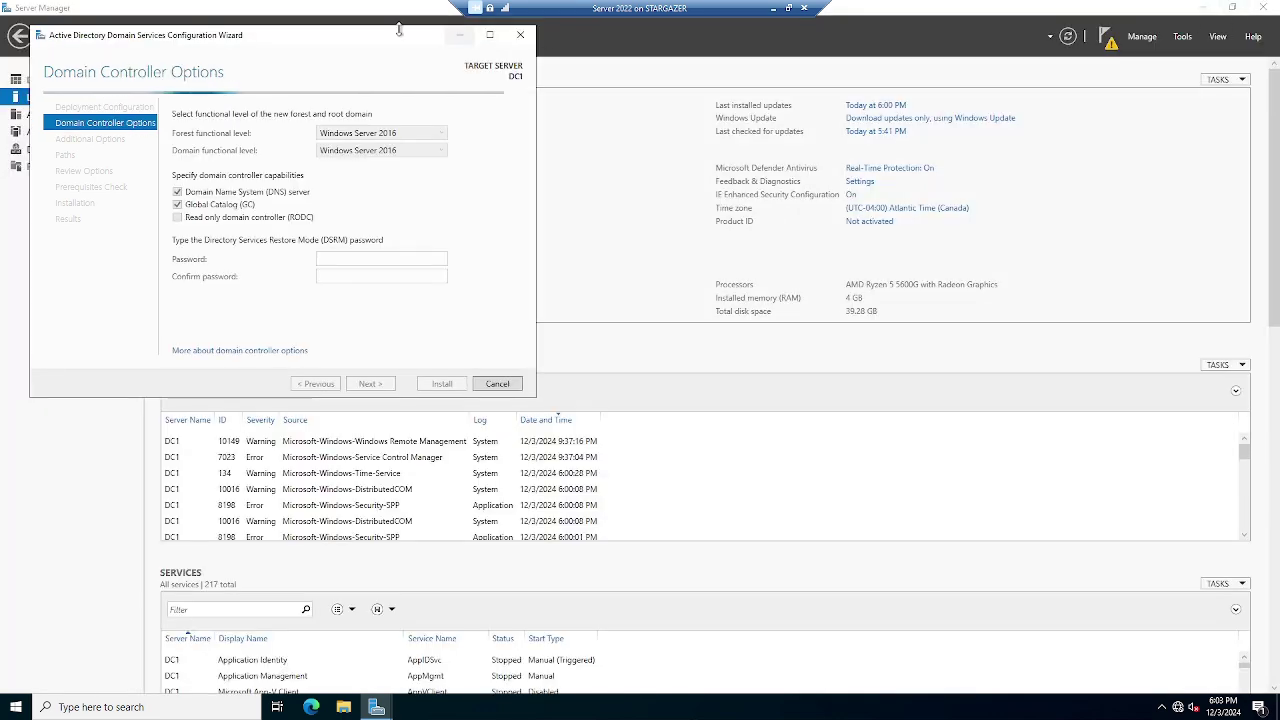
# Keep Windows Server 2016 functional levels, enter and confirm the DSRM password, and continue
pyautogui.moveTo(458, 35); pyautogui.dragTo(926, 180)
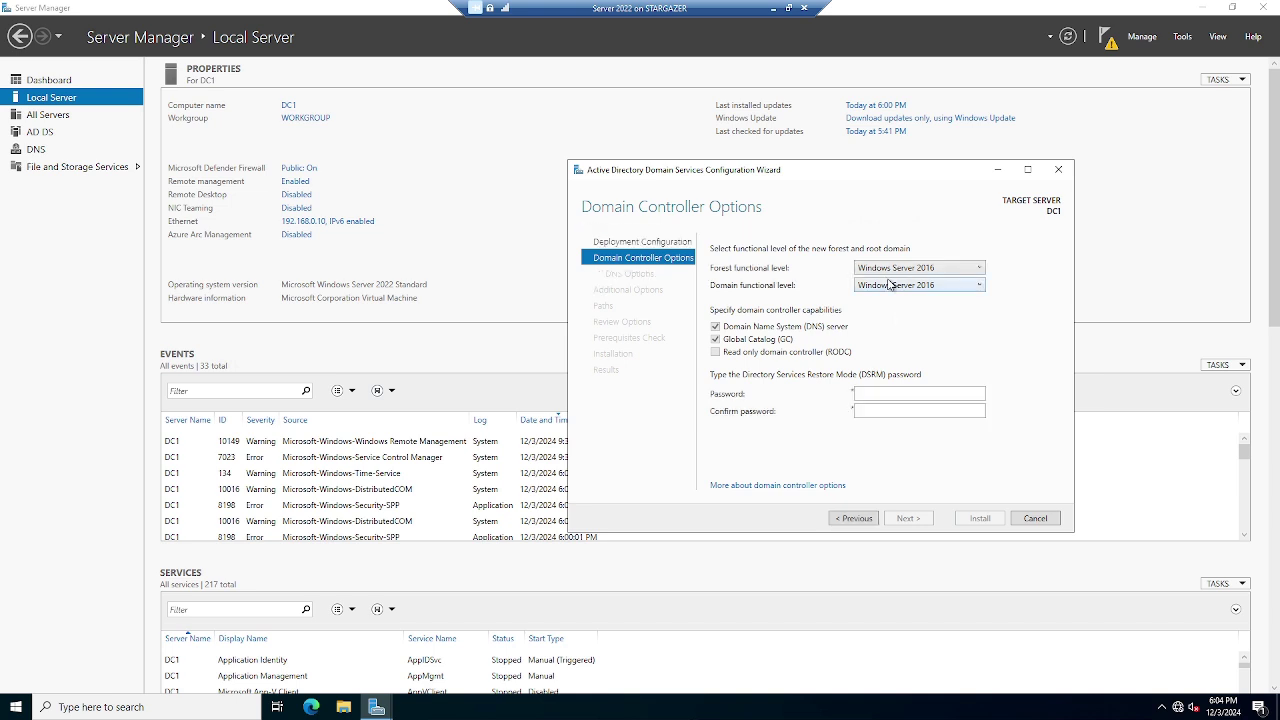
pyautogui.click(907, 267)
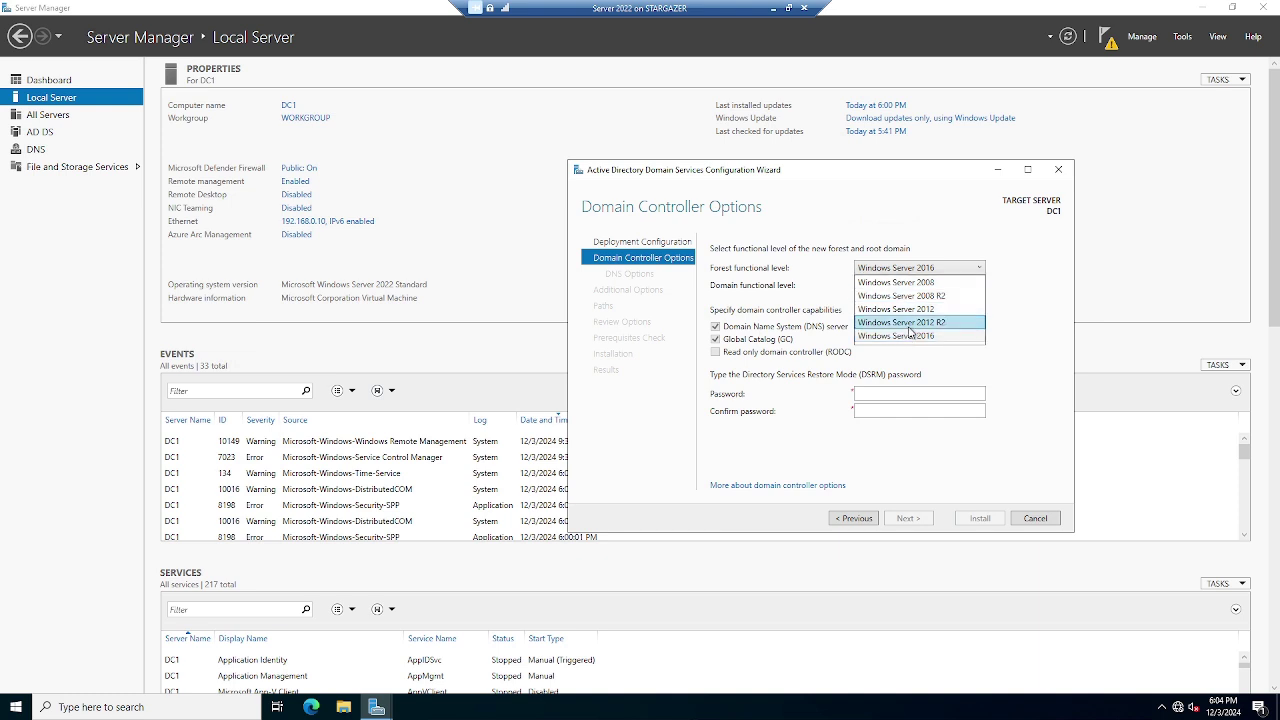
pyautogui.click(1010, 367)
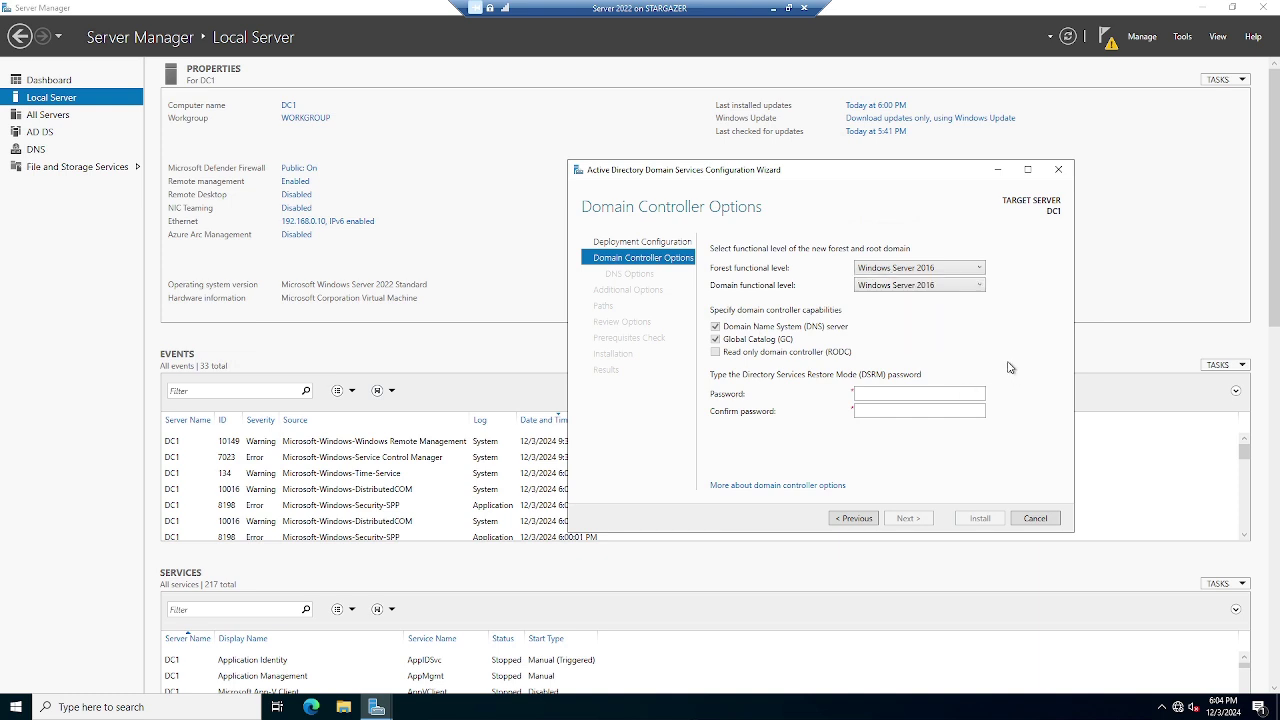
pyautogui.click(950, 390)
pyautogui.write('•••••••••')
pyautogui.click(934, 412)
pyautogui.write('•••••••••')
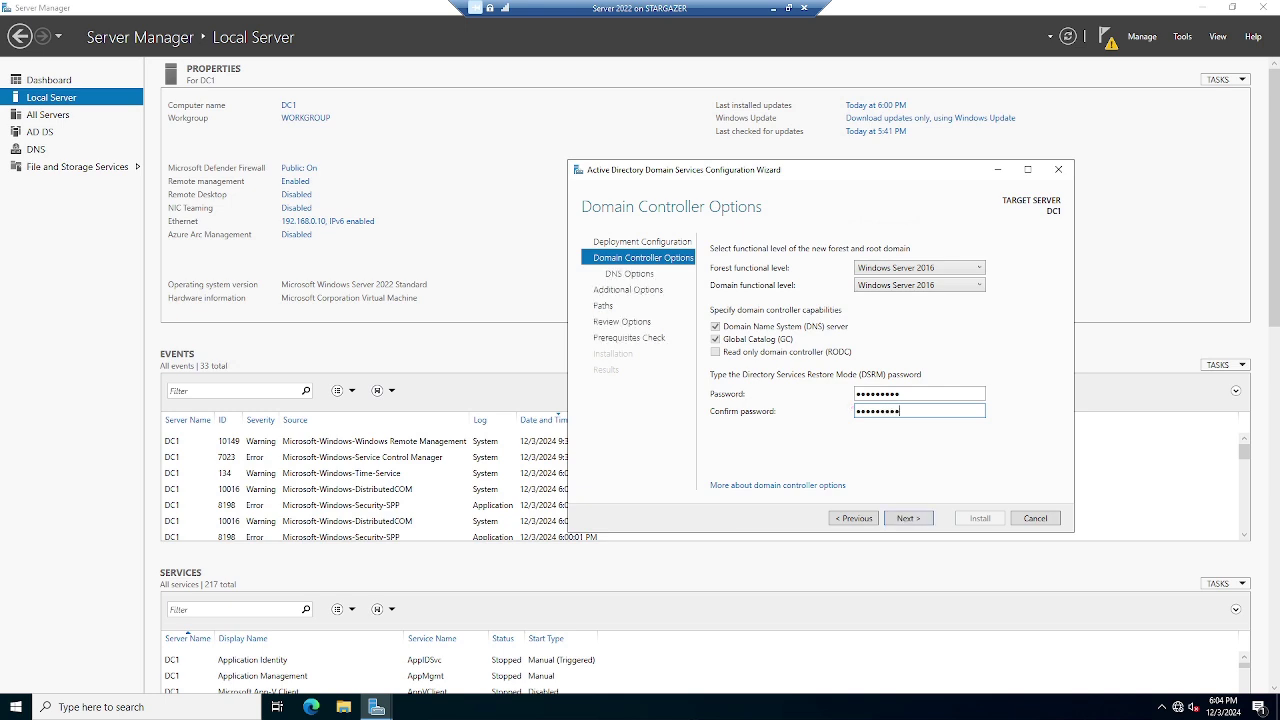
pyautogui.click(920, 518)
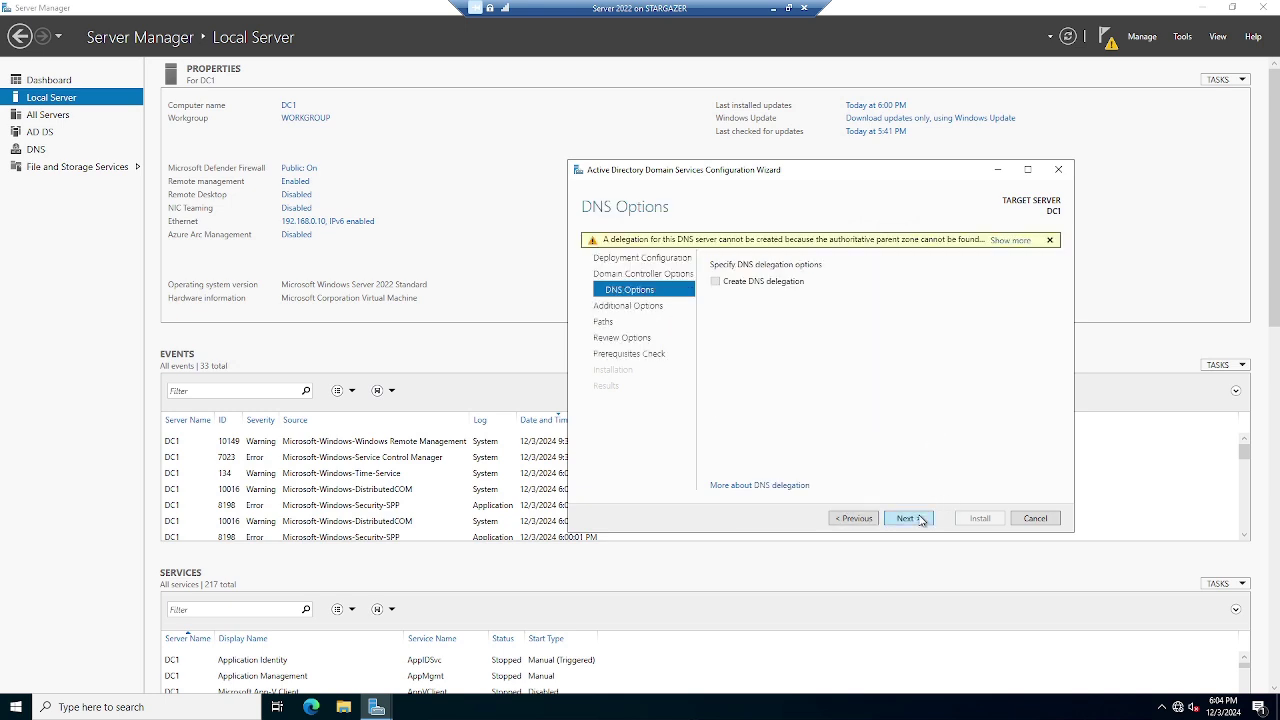
# Accept default DNS options, NetBIOS name SITH, and default database, log and SYSVOL paths
pyautogui.click(908, 518)
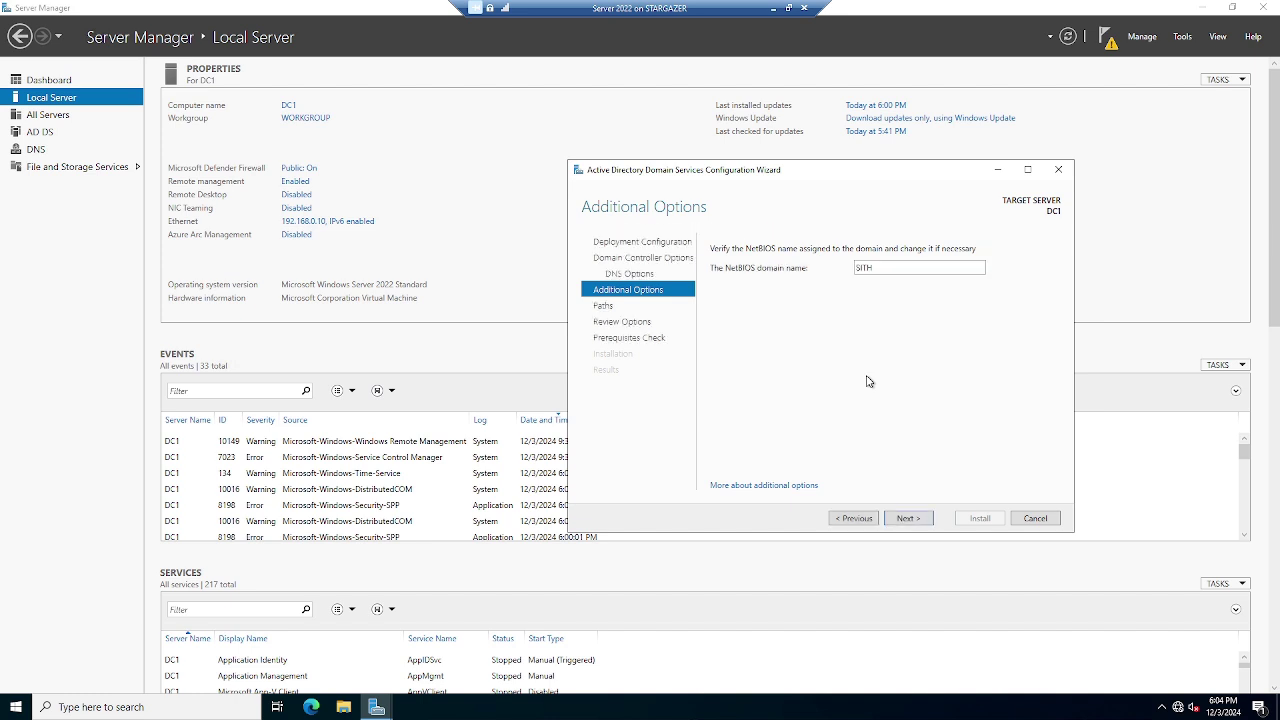
pyautogui.click(913, 521)
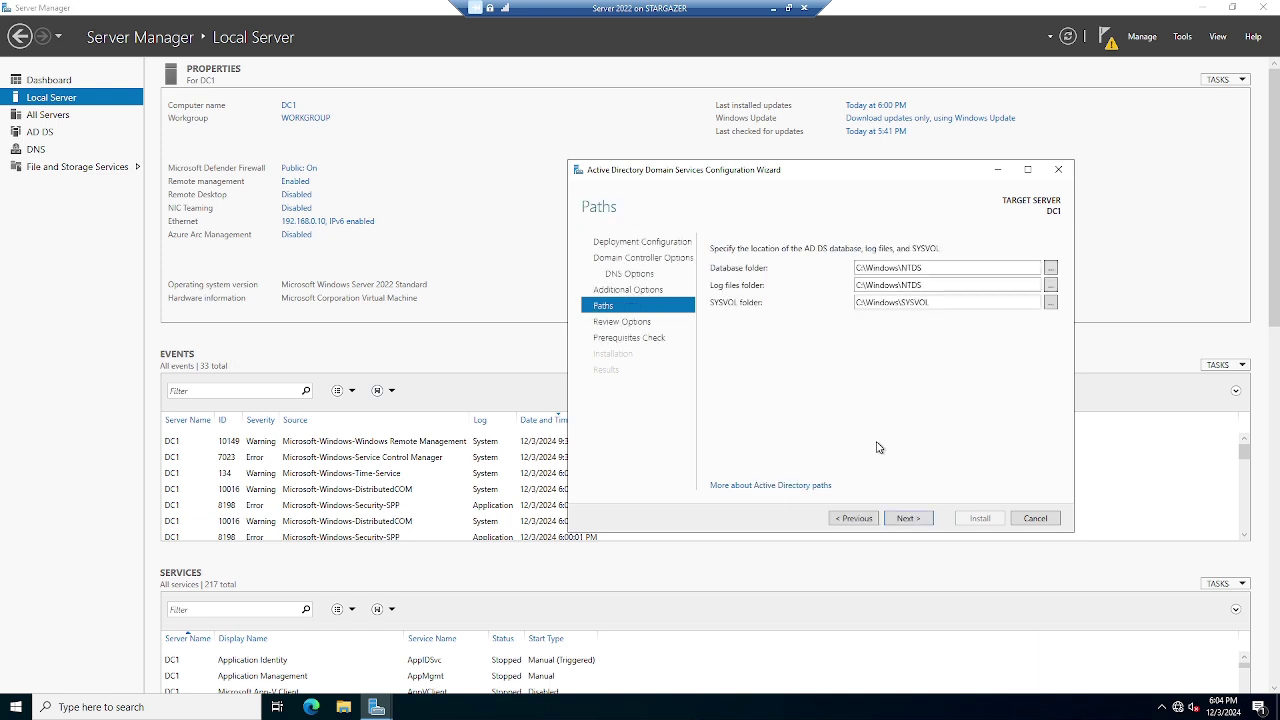
pyautogui.click(908, 520)
pyautogui.click(908, 524)
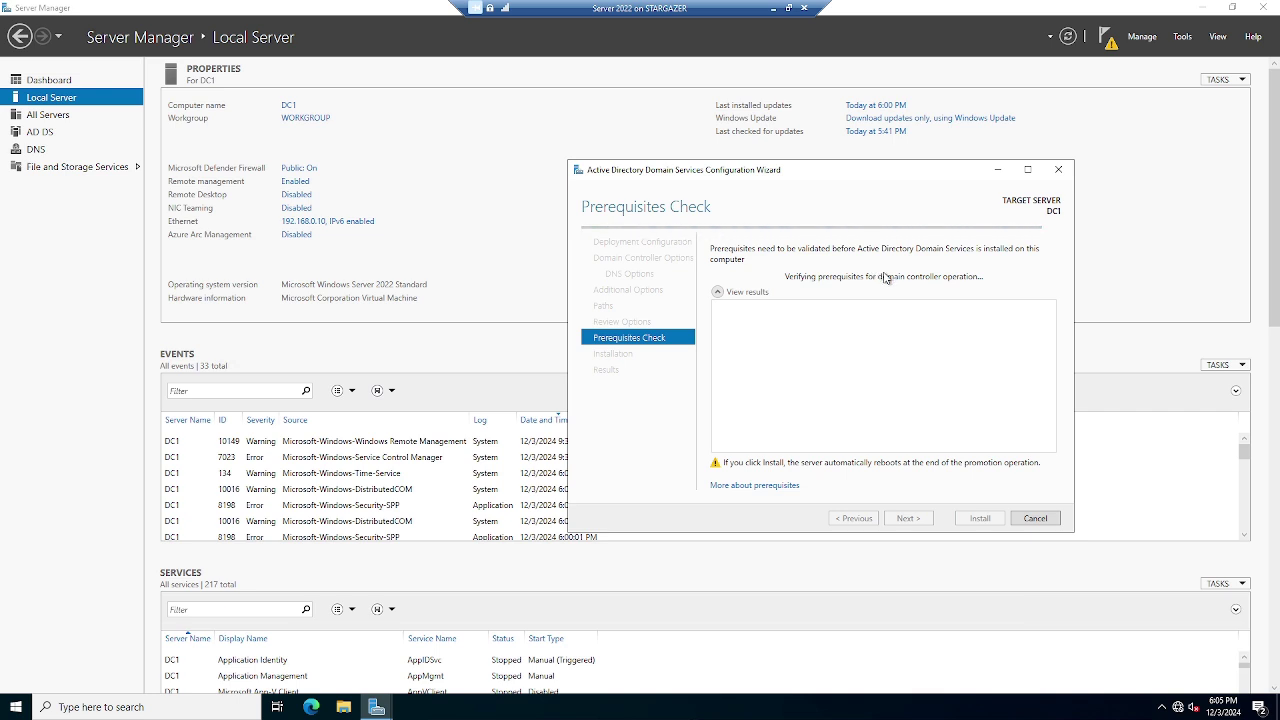
# Install AD DS from the Prerequisites Check page to make DC1 a domain controller
pyautogui.click(980, 519)
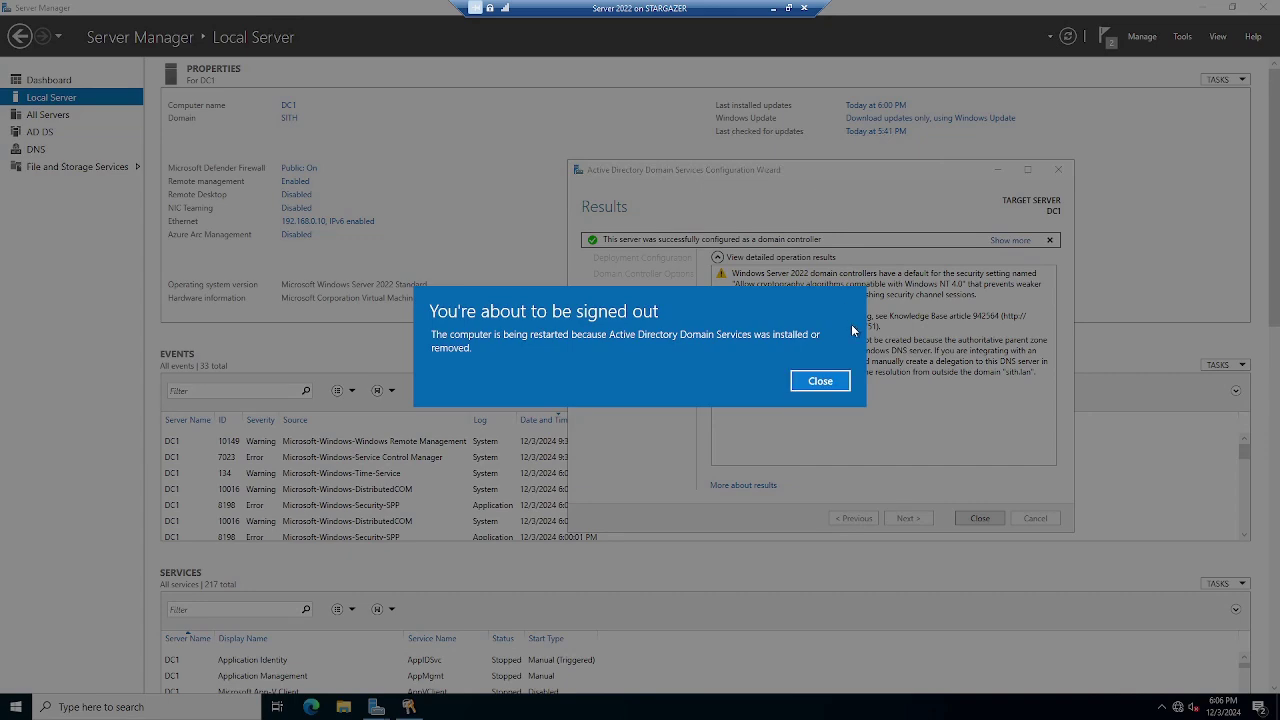
# Dismiss the sign-out notice, close the configuration wizard, and open the Start quick menu
pyautogui.click(845, 381)
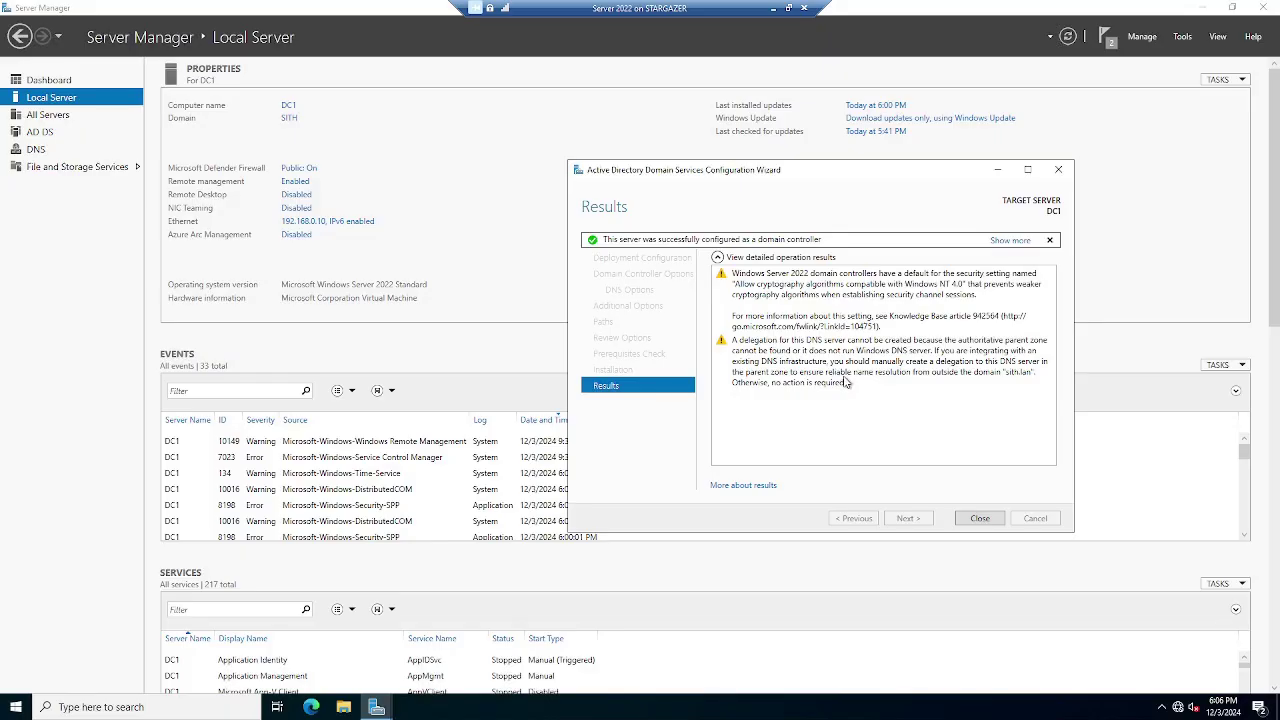
pyautogui.click(960, 520)
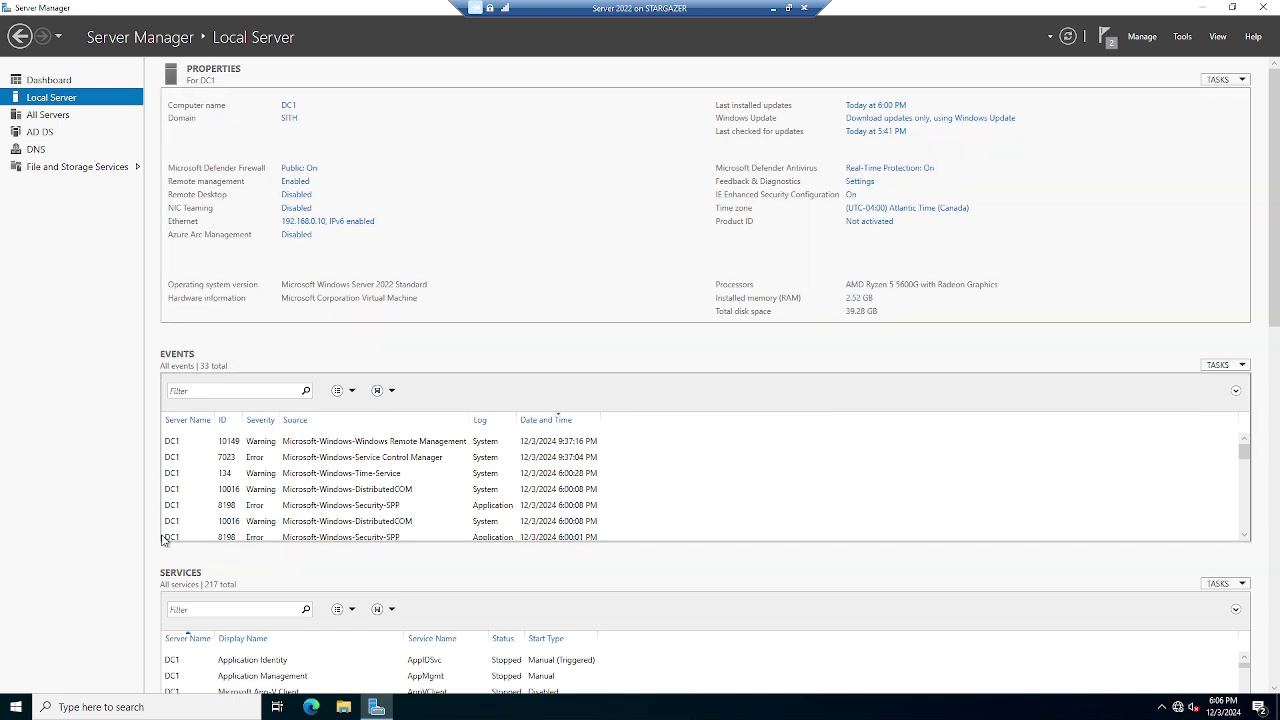
pyautogui.rightClick(15, 709)
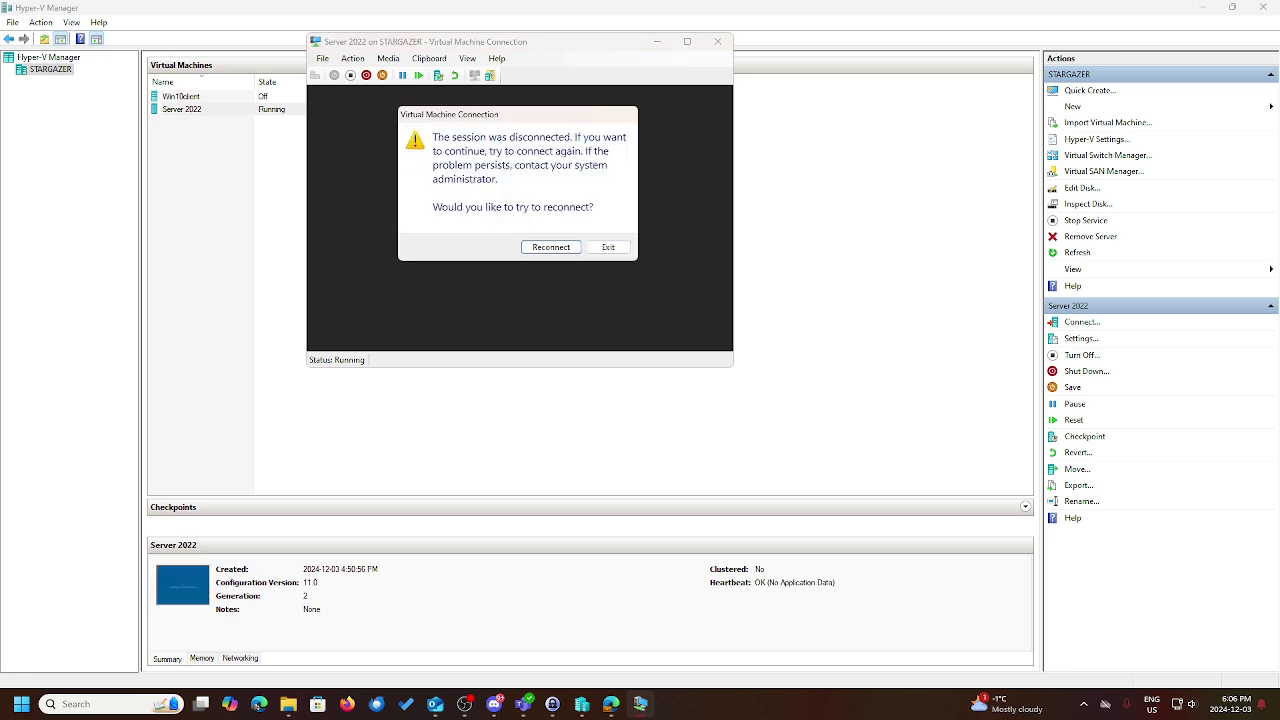
# Reconnect to the virtual machine from the disconnected dialog
pyautogui.click(565, 248)
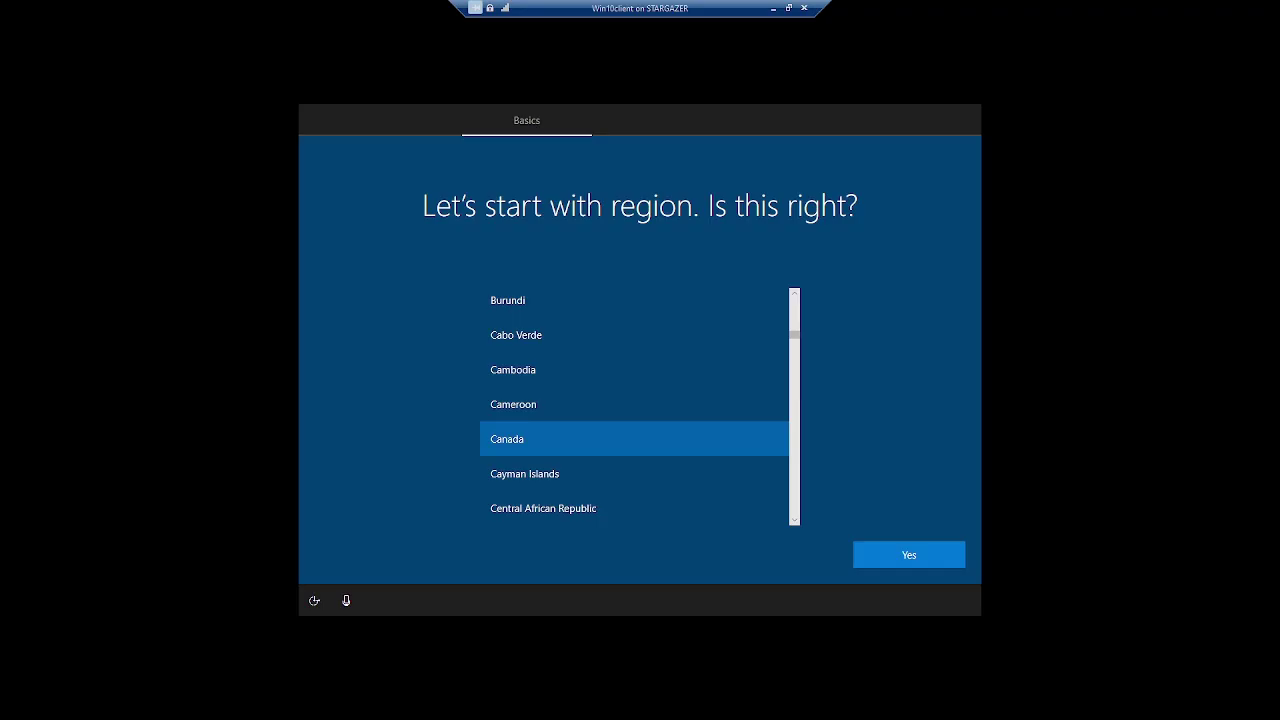
# Confirm Canada as region and the suggested keyboard layout, skipping a second layout
pyautogui.click(935, 549)
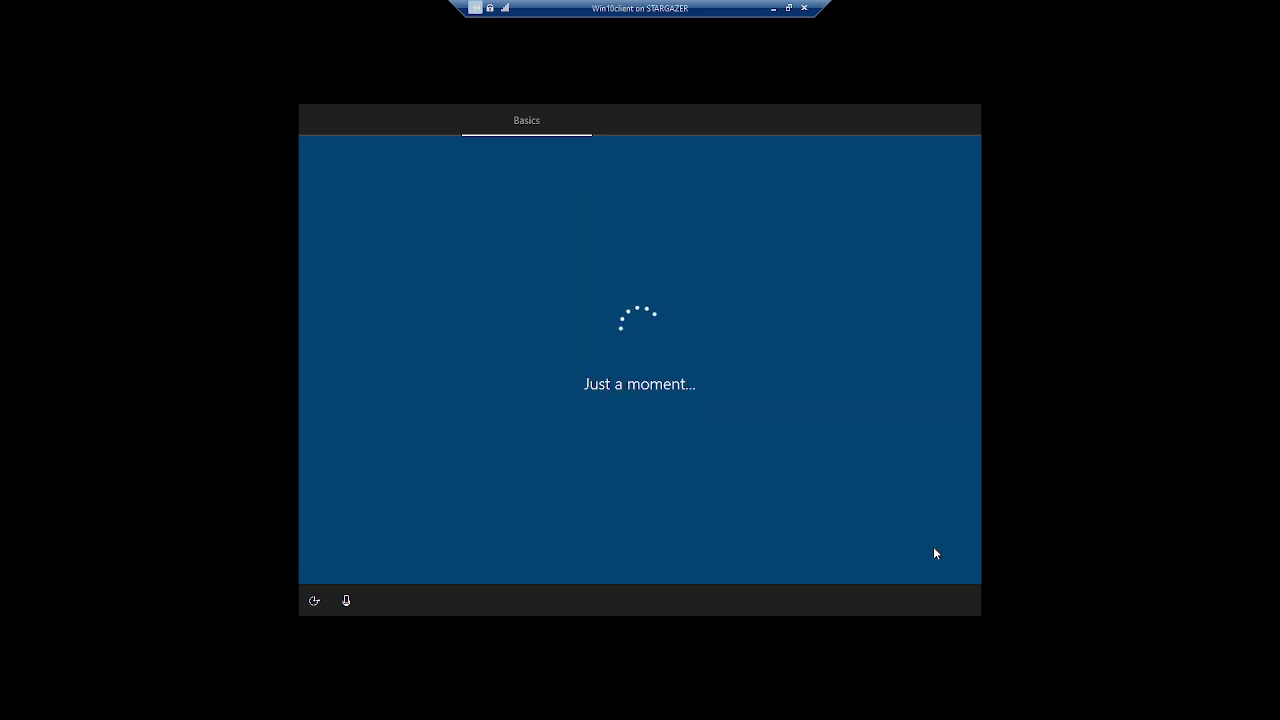
pyautogui.click(933, 546)
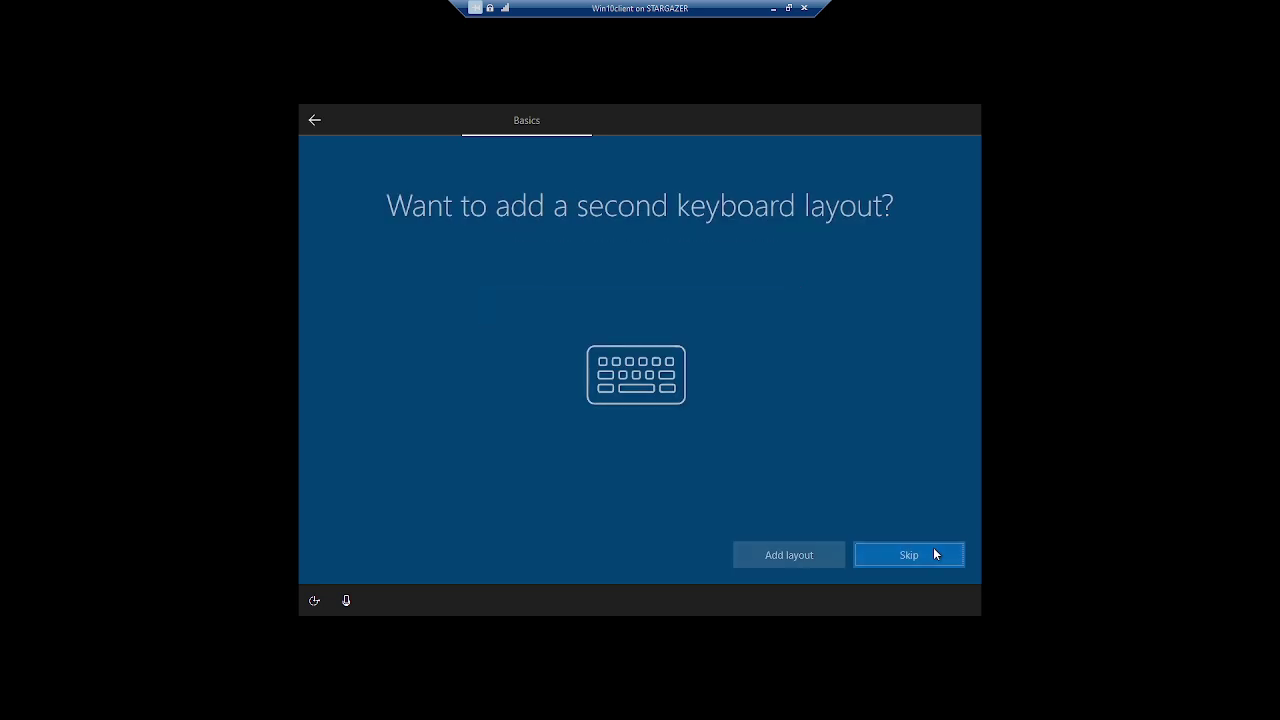
pyautogui.click(931, 556)
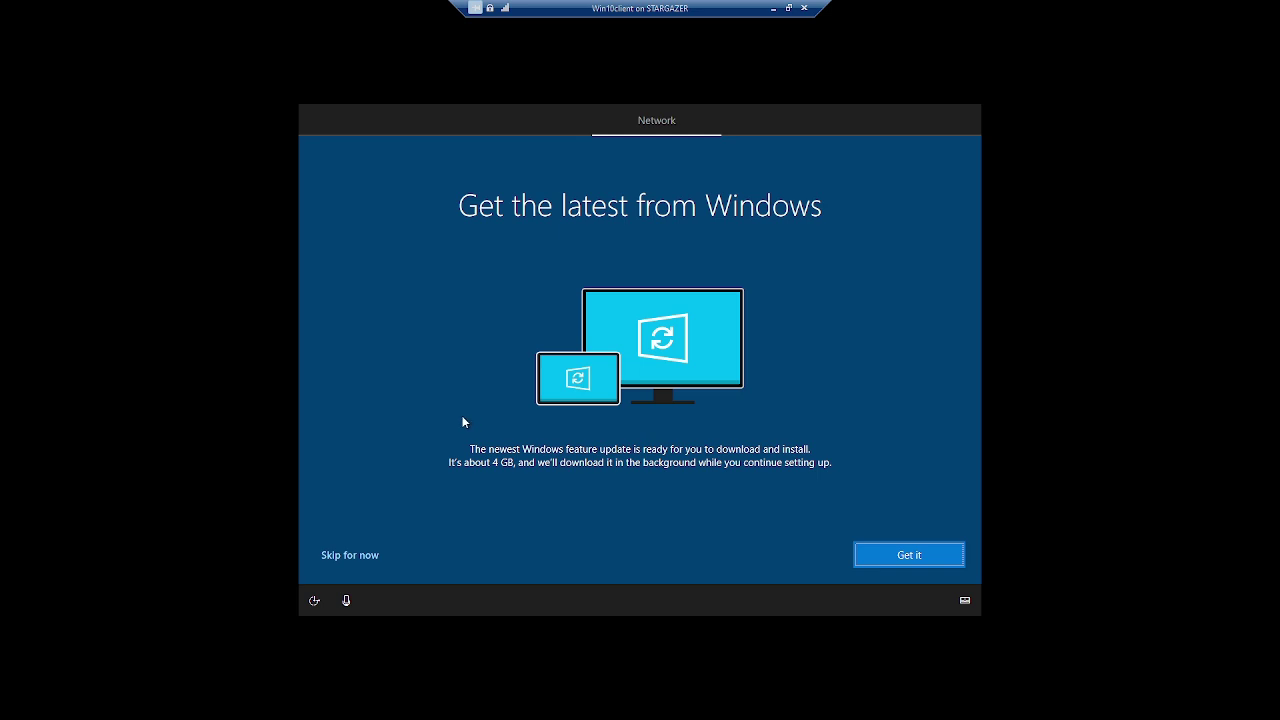
# Skip the feature update and choose Set up for personal use
pyautogui.click(374, 549)
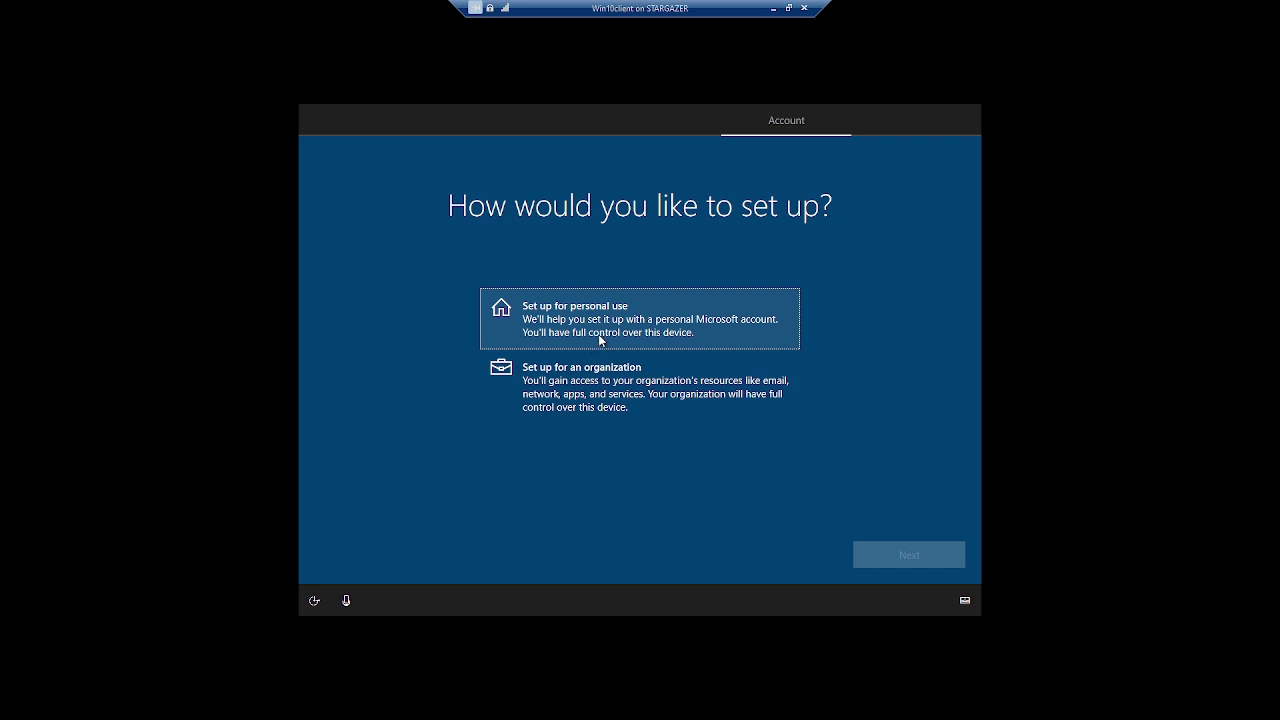
pyautogui.click(598, 340)
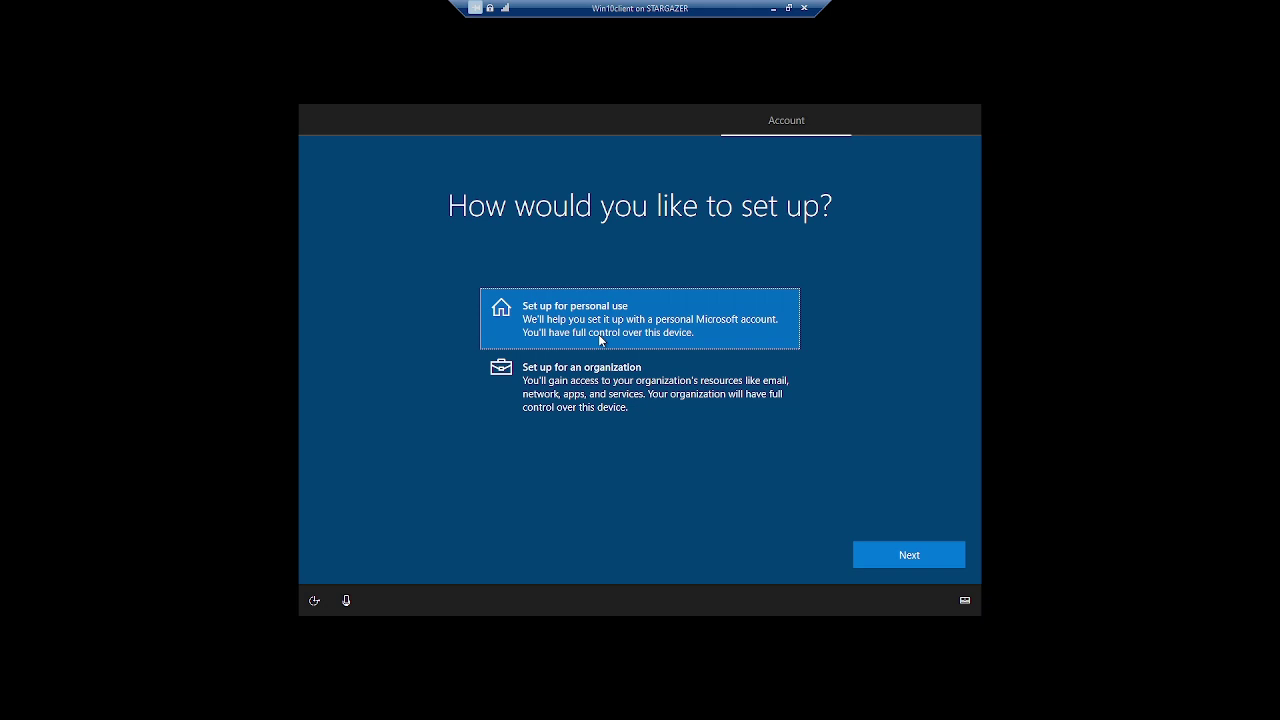
pyautogui.click(890, 548)
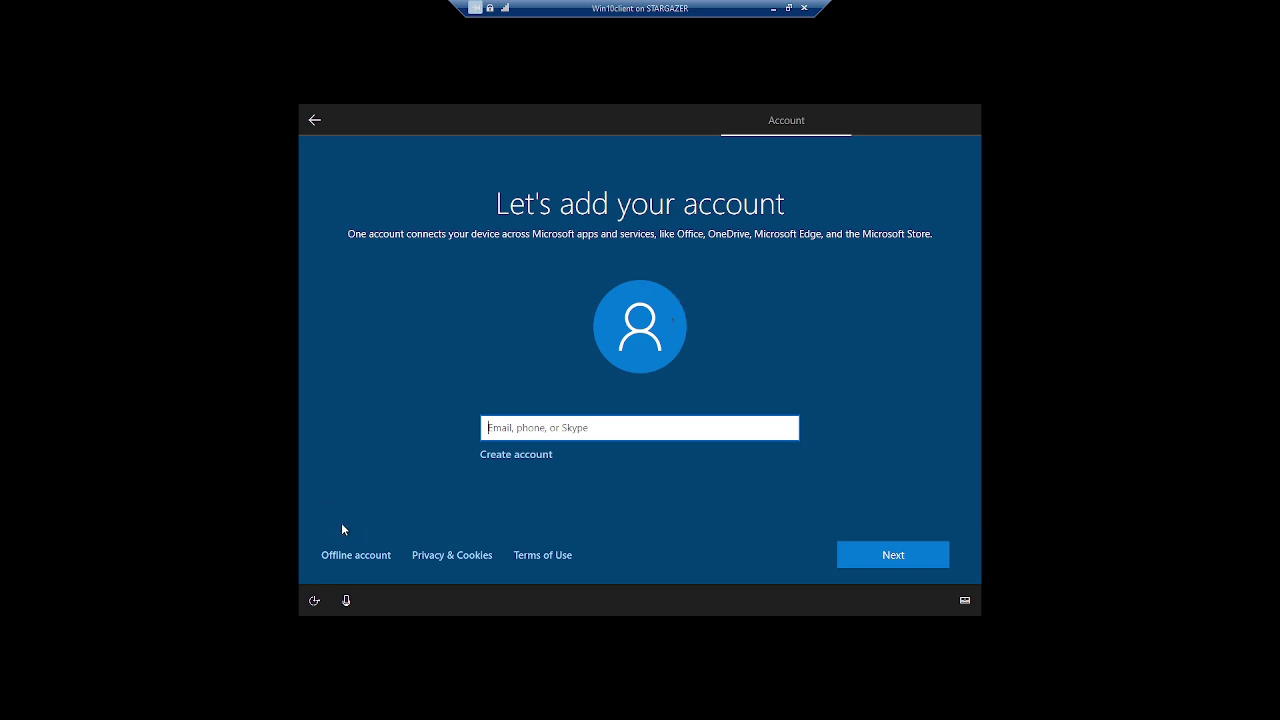
# Choose an offline local account instead and name it user1
pyautogui.click(332, 554)
pyautogui.click(363, 555)
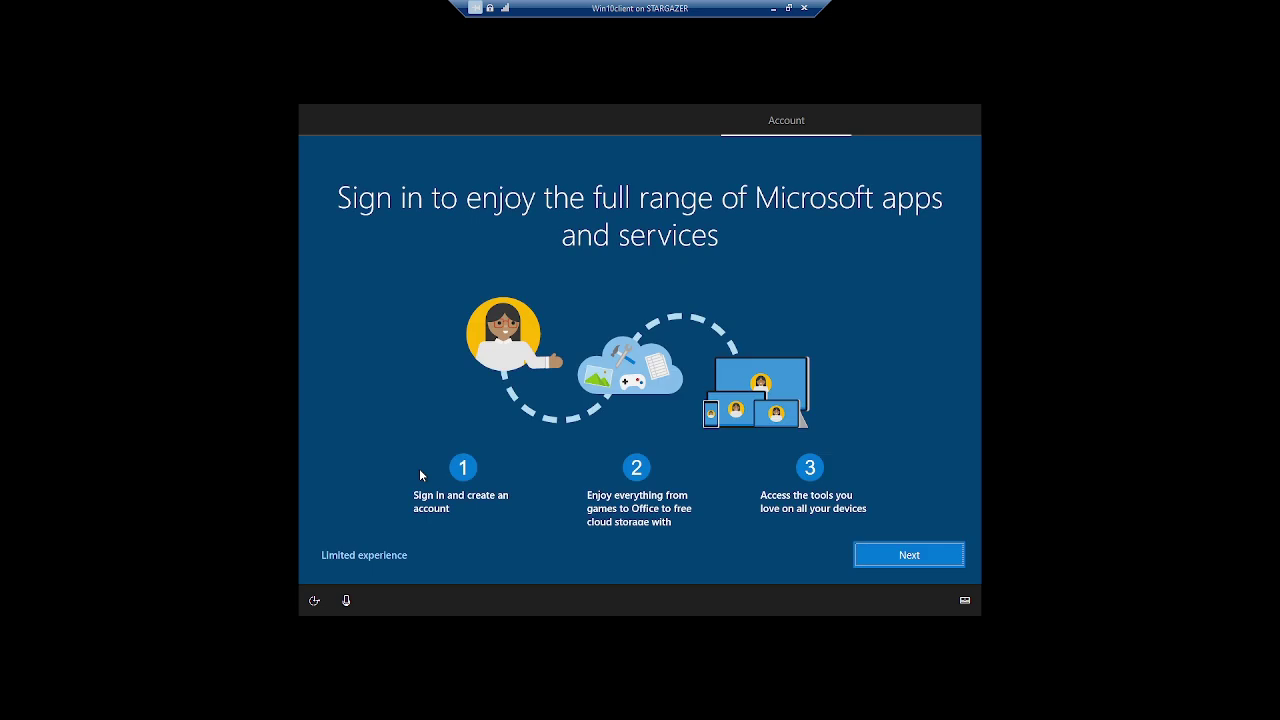
pyautogui.click(369, 551)
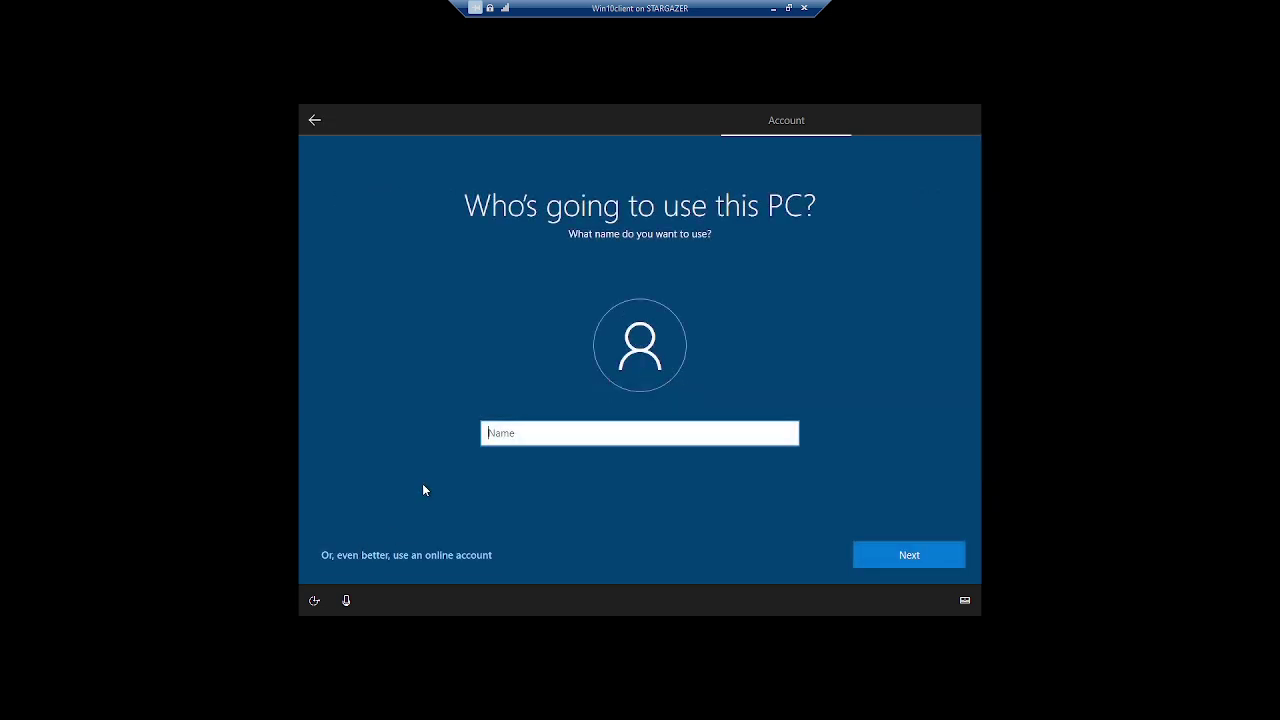
pyautogui.write('user1')
pyautogui.click(902, 555)
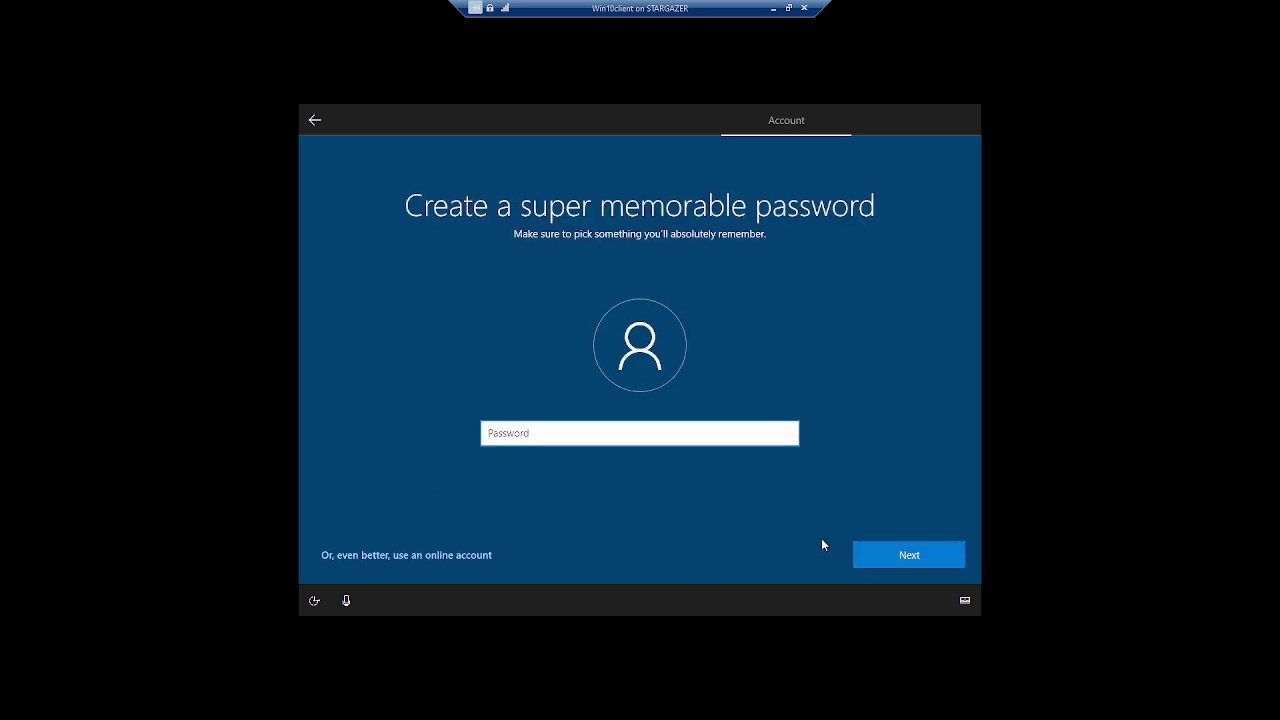
# Enter and confirm the local account's password
pyautogui.write('pass')
pyautogui.click(906, 562)
pyautogui.write('pass')
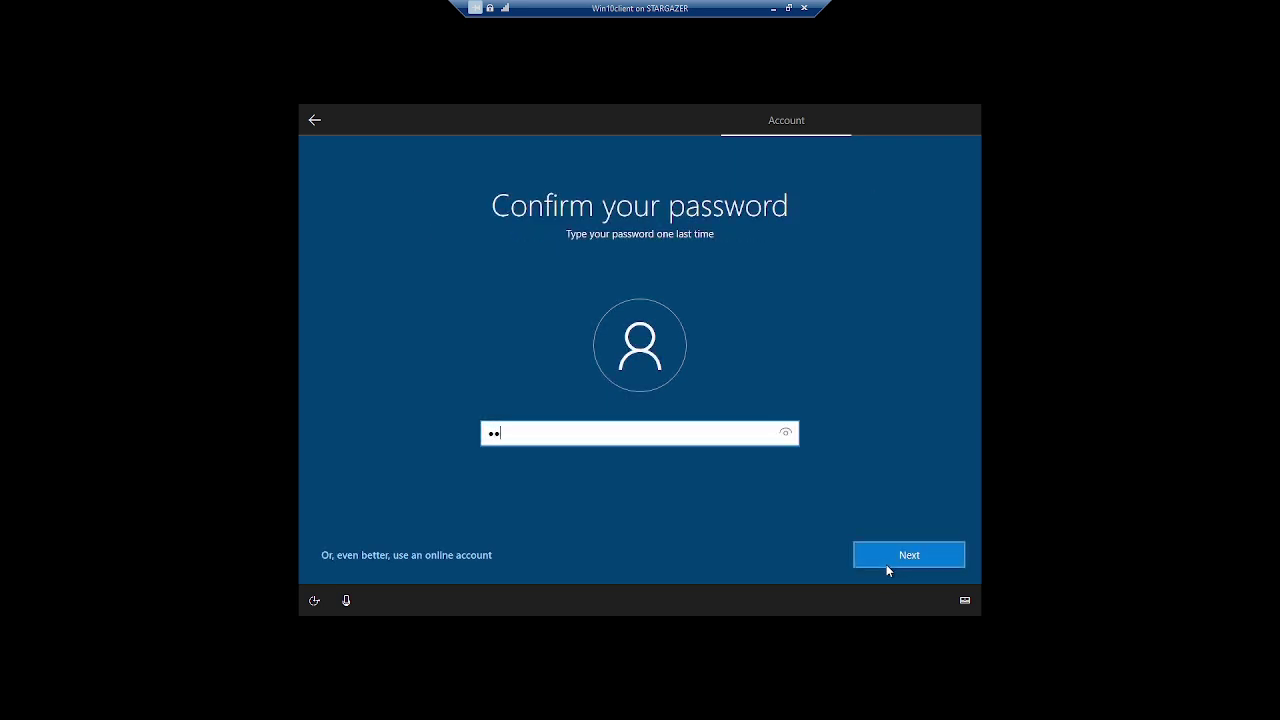
pyautogui.click(885, 562)
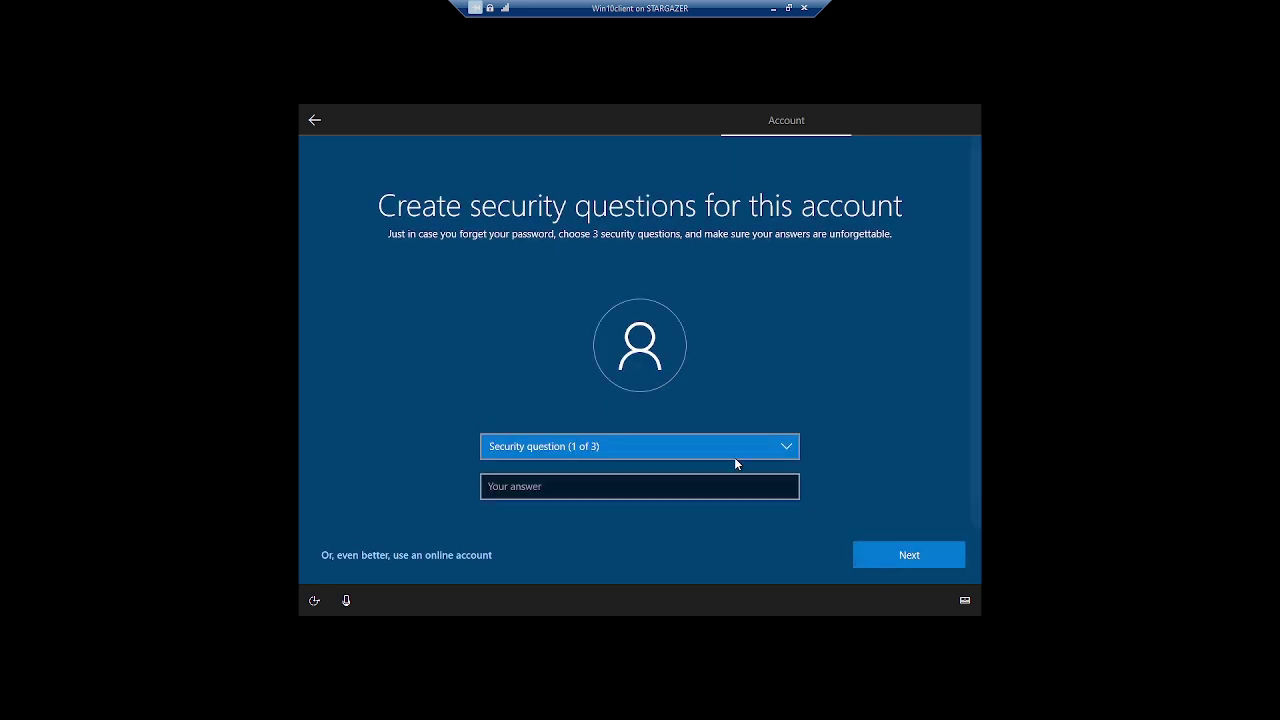
# Pick the first pet's name security question and enter its answer
pyautogui.click(724, 446)
pyautogui.click(689, 460)
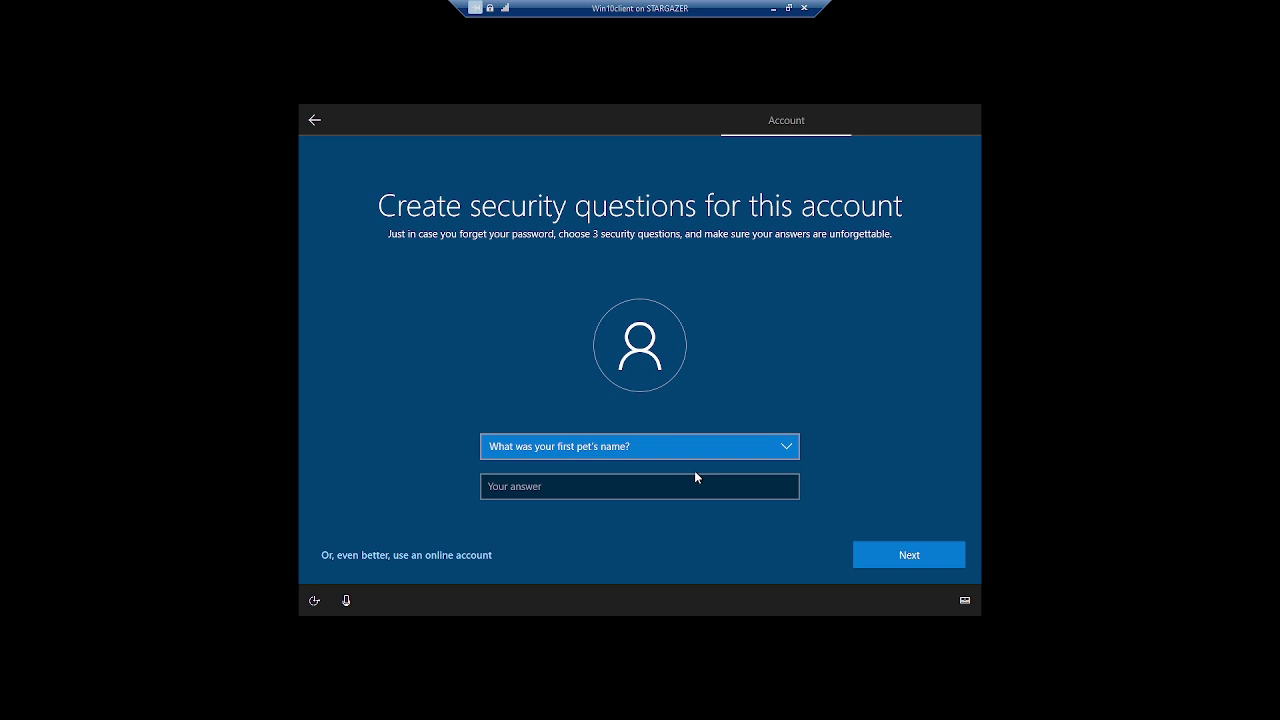
pyautogui.click(712, 456)
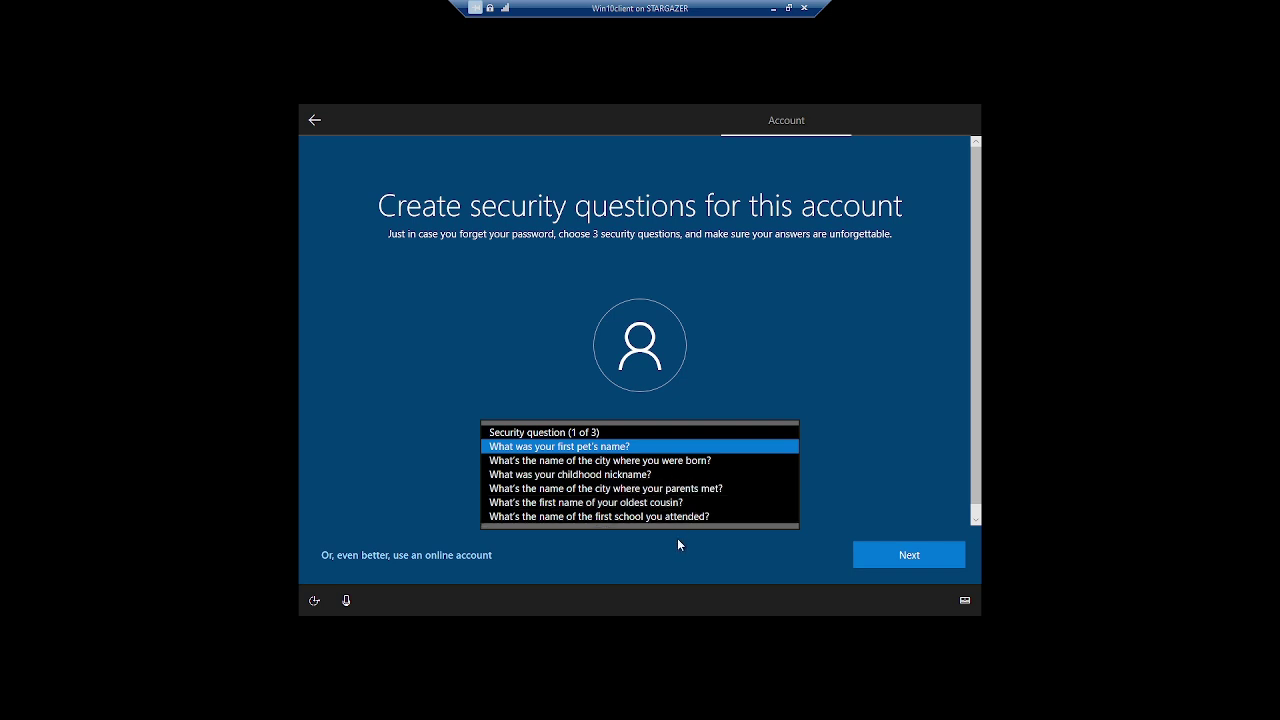
pyautogui.click(853, 476)
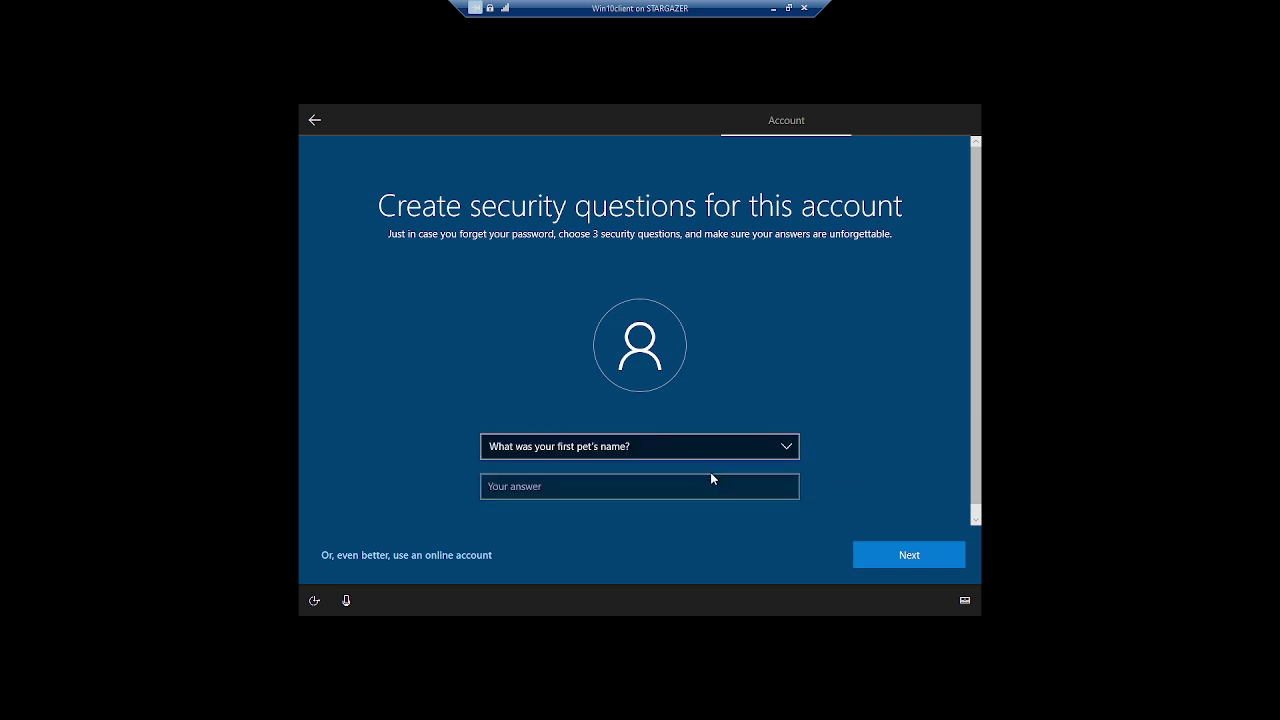
pyautogui.click(711, 477)
pyautogui.write('q')
pyautogui.click(880, 565)
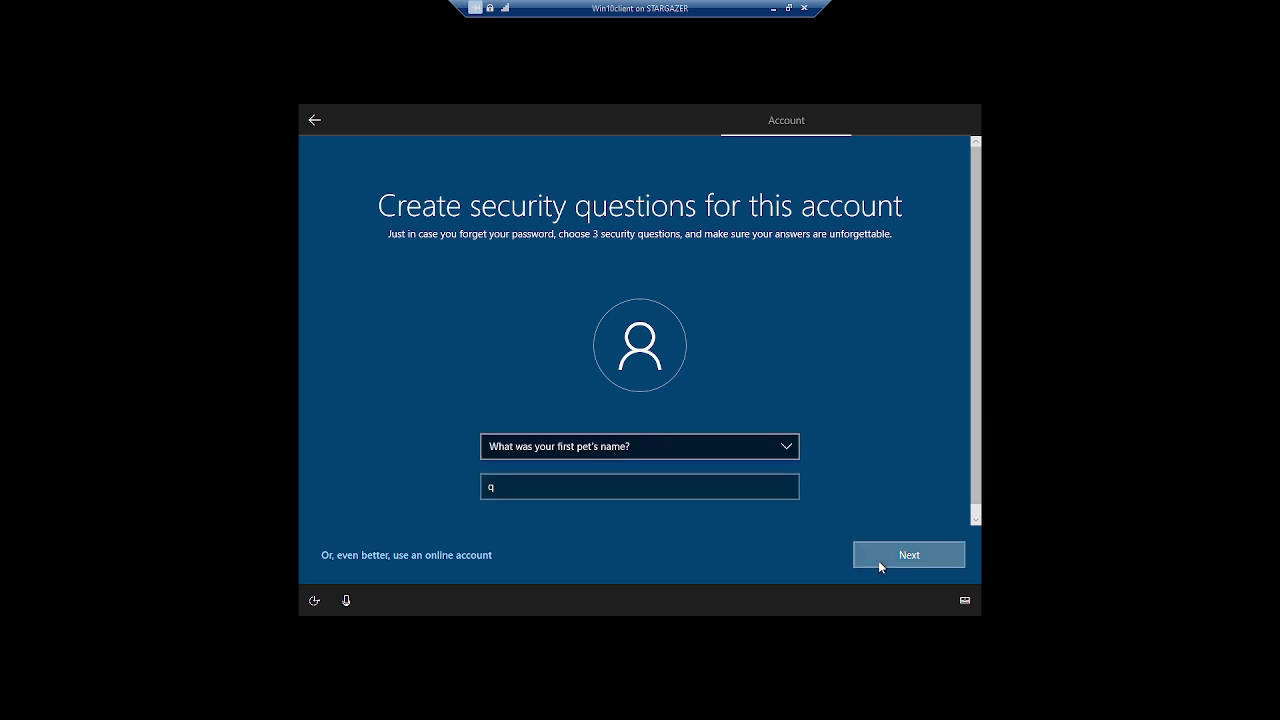
# Answer the birth city and childhood nickname security questions
pyautogui.click(681, 442)
pyautogui.click(748, 458)
pyautogui.click(563, 486)
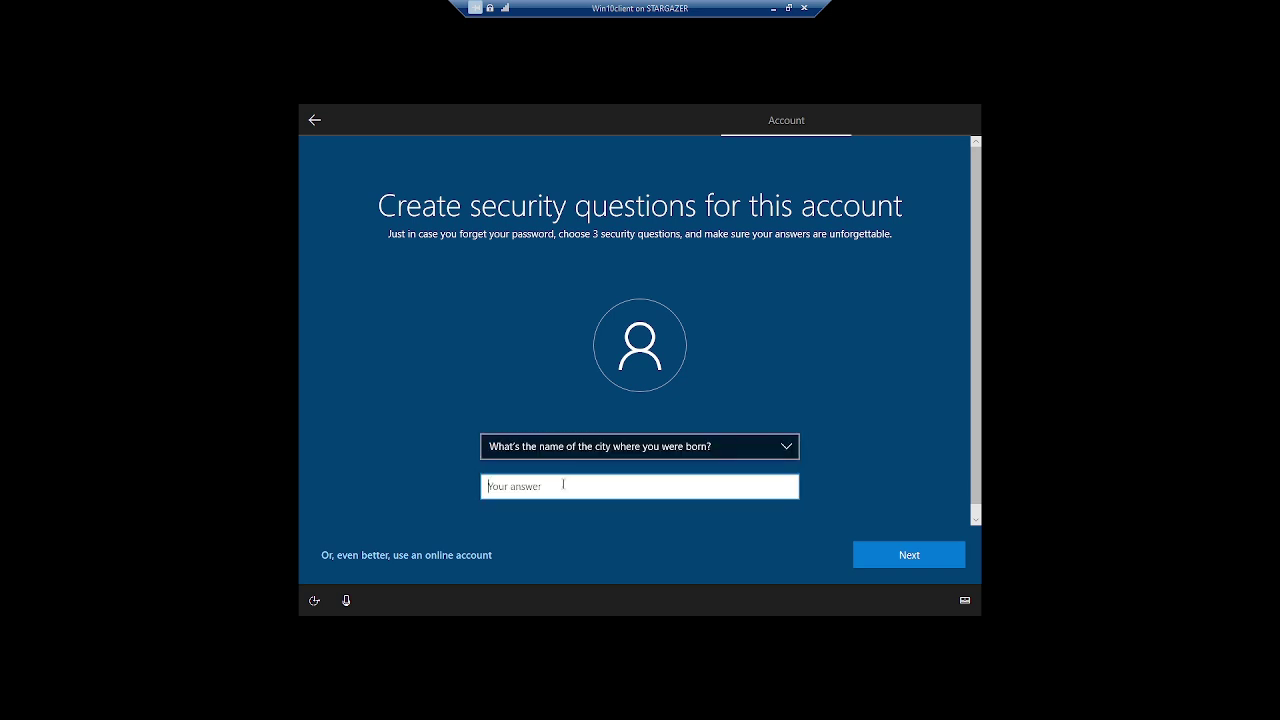
pyautogui.write('q')
pyautogui.click(905, 556)
pyautogui.click(715, 455)
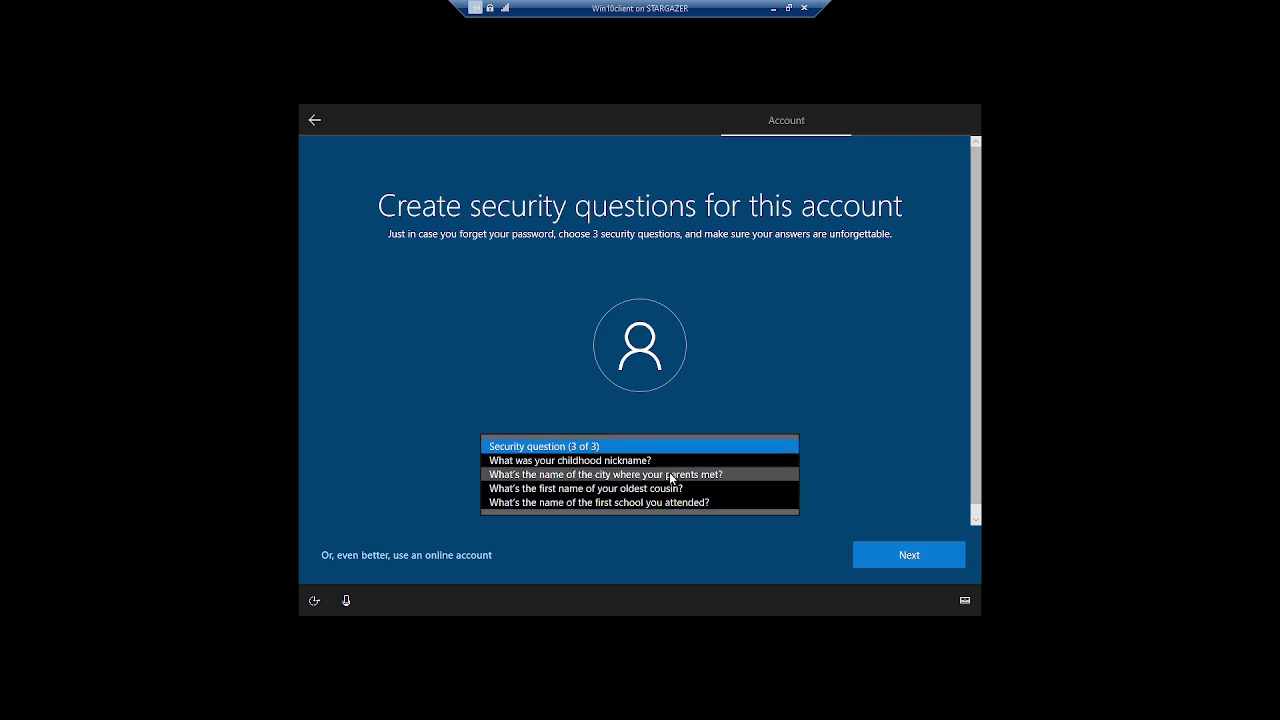
pyautogui.click(632, 491)
pyautogui.click(629, 452)
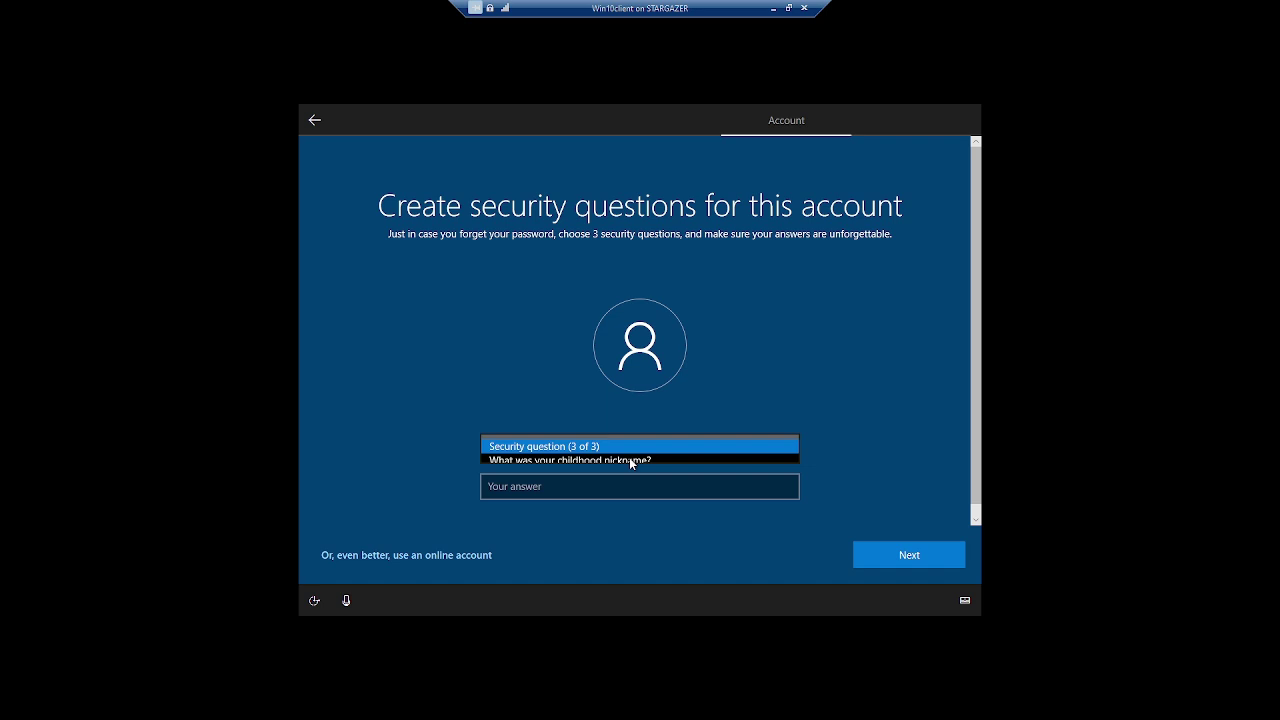
pyautogui.click(626, 462)
pyautogui.click(582, 490)
pyautogui.write('q')
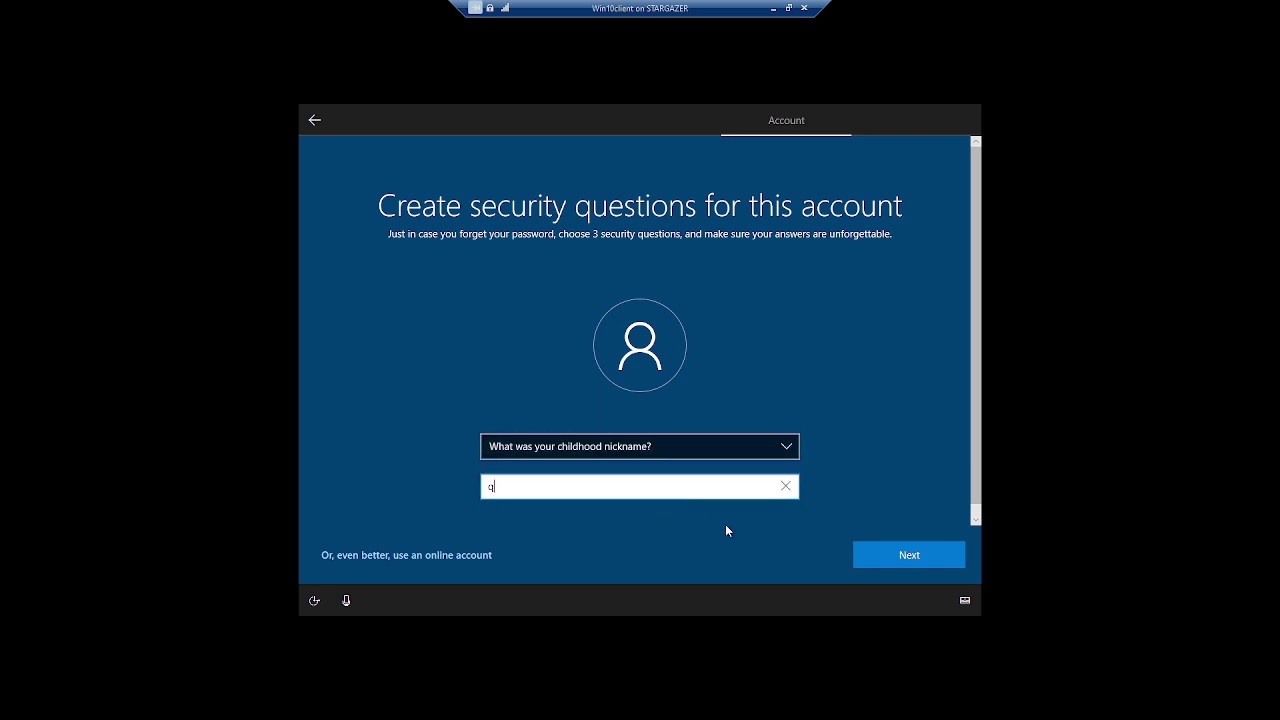
pyautogui.click(879, 552)
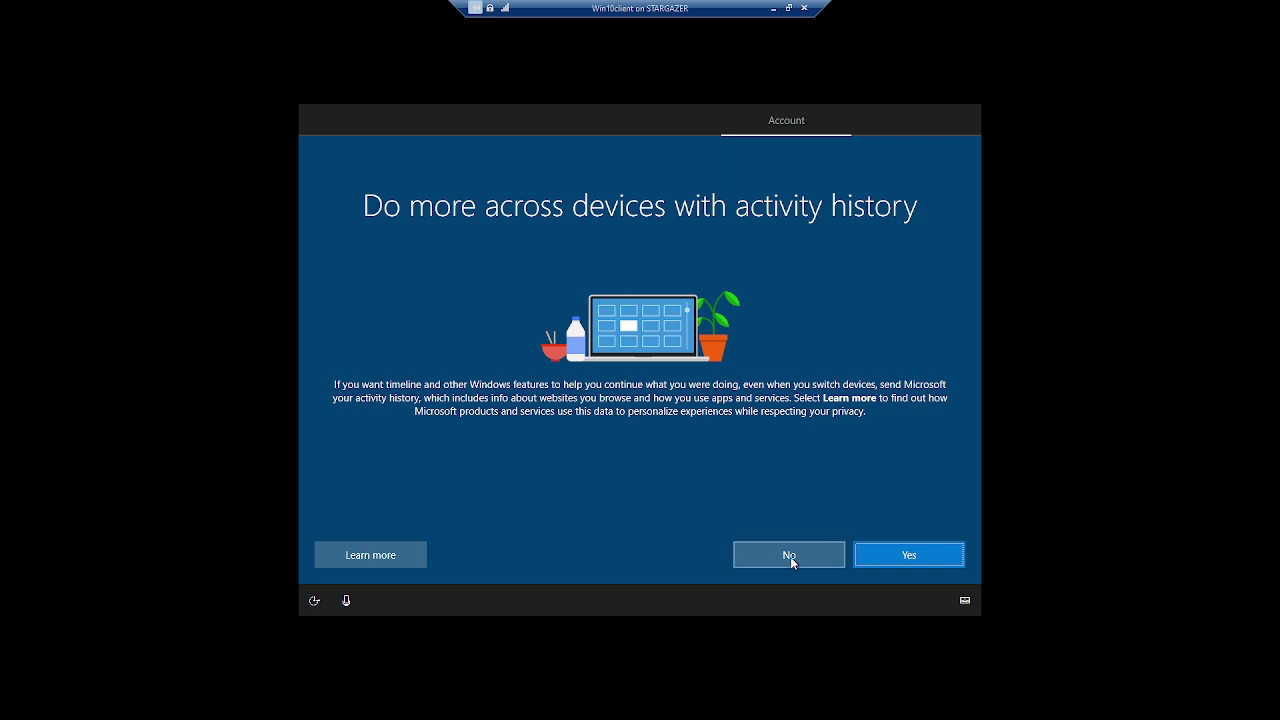
# Decline activity history, Cortana, online speech recognition, location and Find my device
pyautogui.click(791, 556)
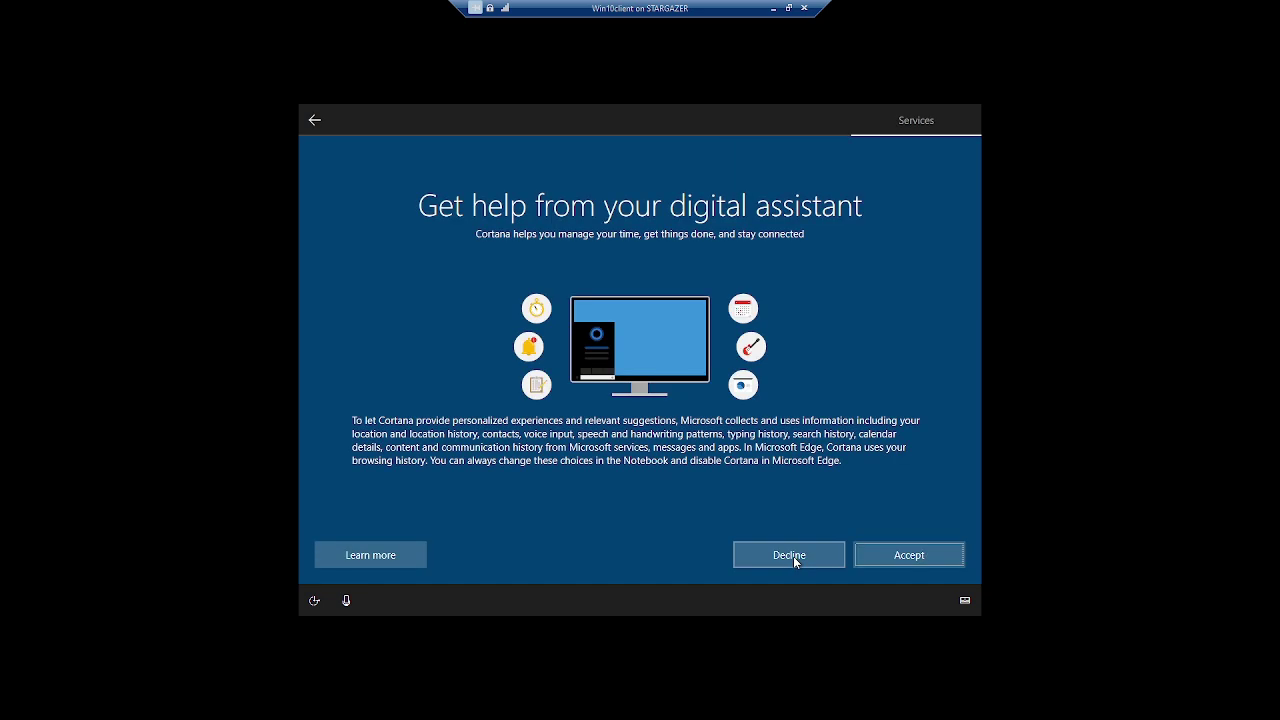
pyautogui.click(795, 560)
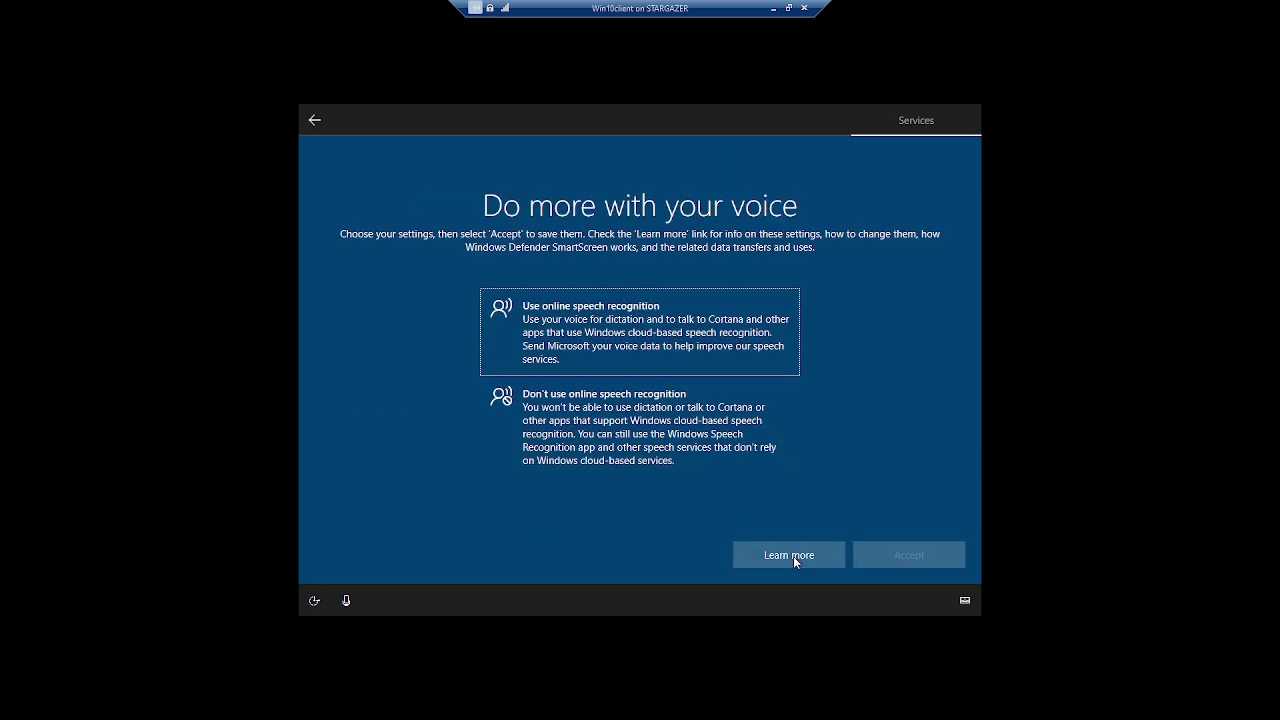
pyautogui.click(699, 468)
pyautogui.click(885, 561)
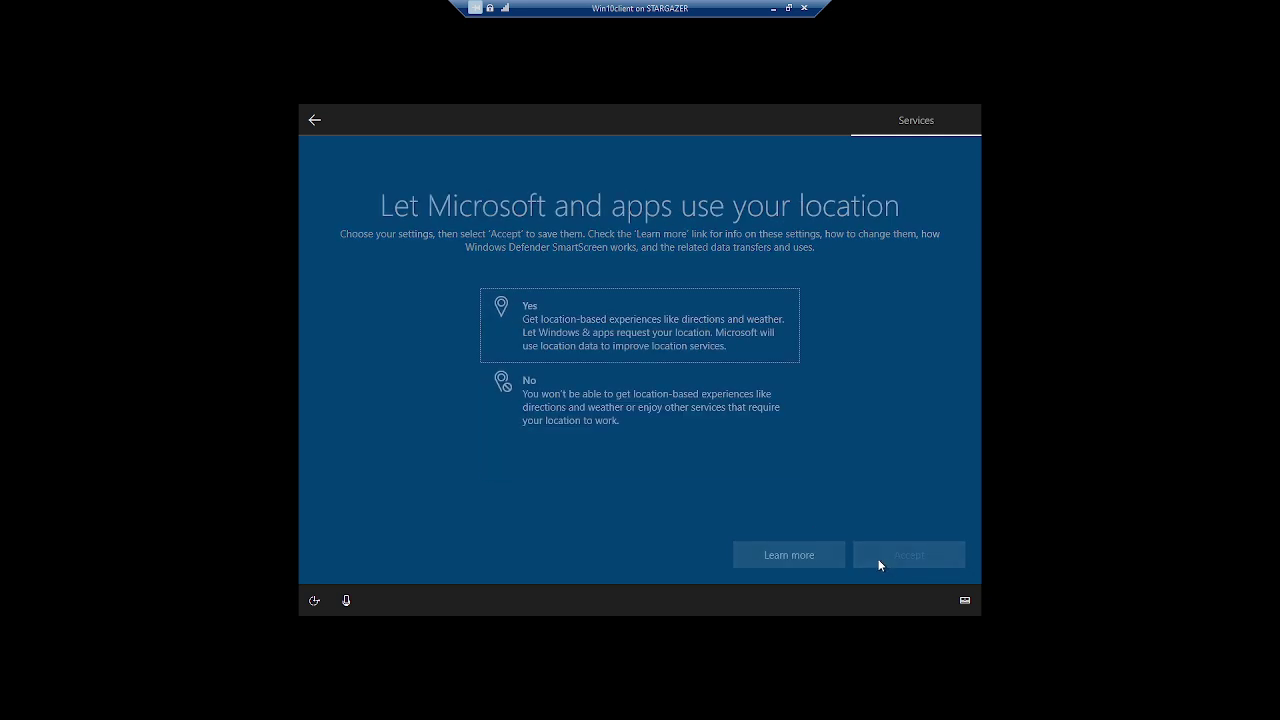
pyautogui.click(699, 424)
pyautogui.click(889, 552)
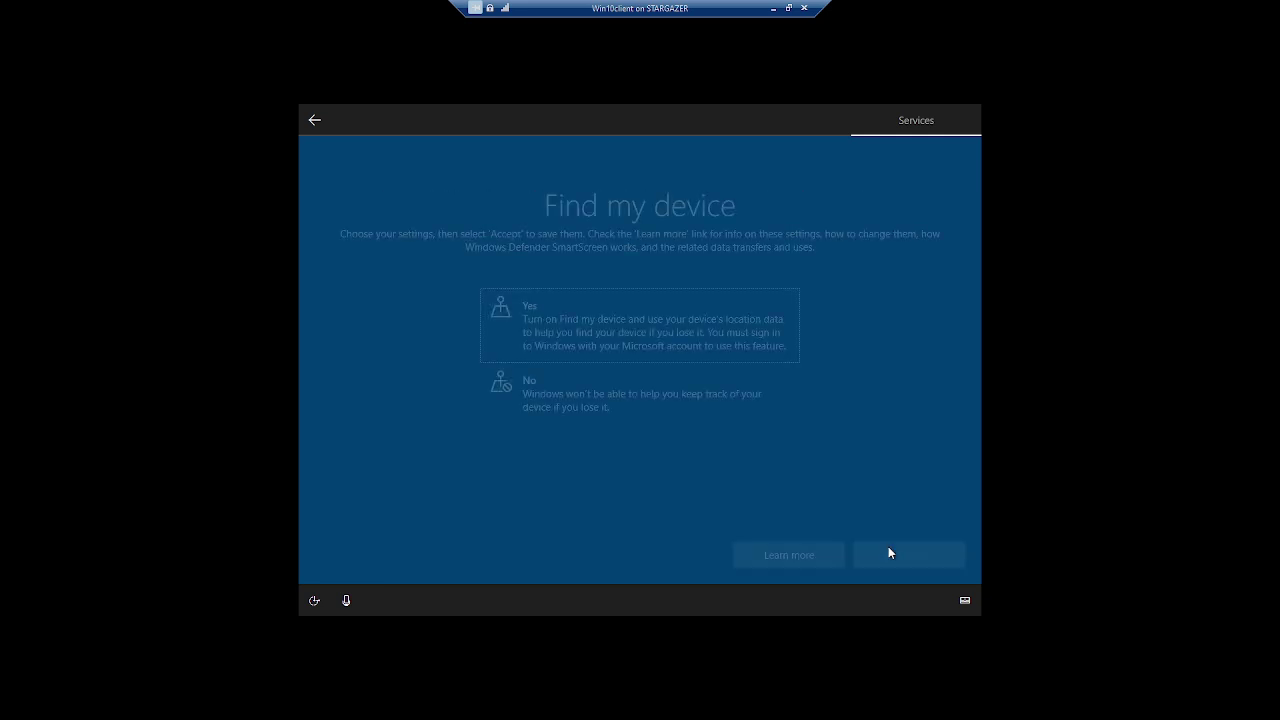
pyautogui.click(712, 422)
pyautogui.click(889, 556)
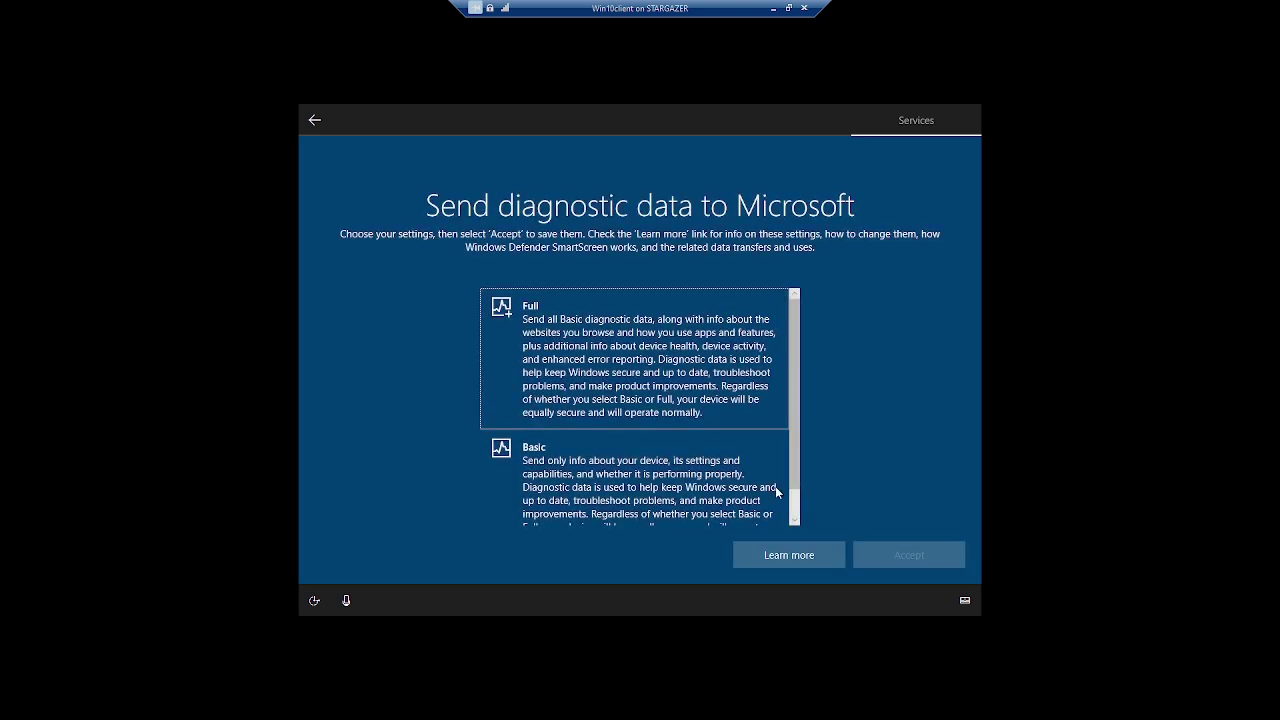
# Keep Basic diagnostics and refuse inking/typing data, tailored experiences and advertising ID
pyautogui.click(890, 553)
pyautogui.click(618, 417)
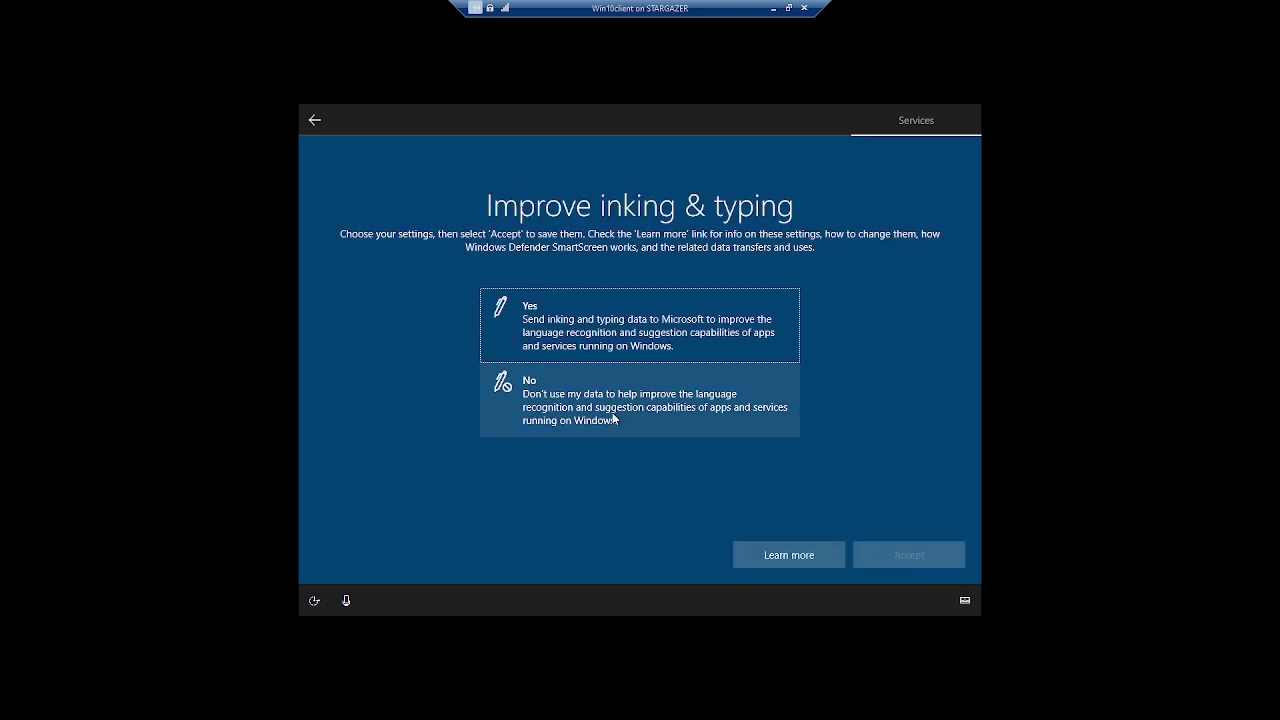
pyautogui.click(880, 555)
pyautogui.click(690, 425)
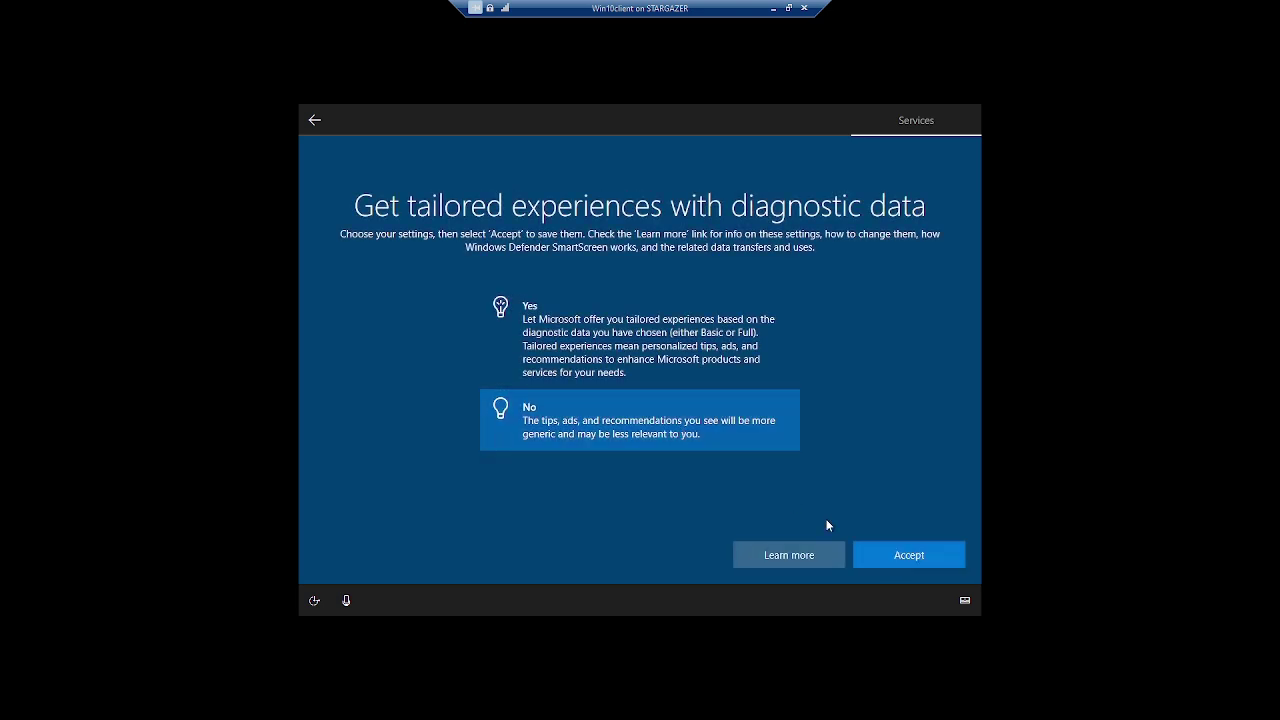
pyautogui.click(879, 554)
pyautogui.click(673, 418)
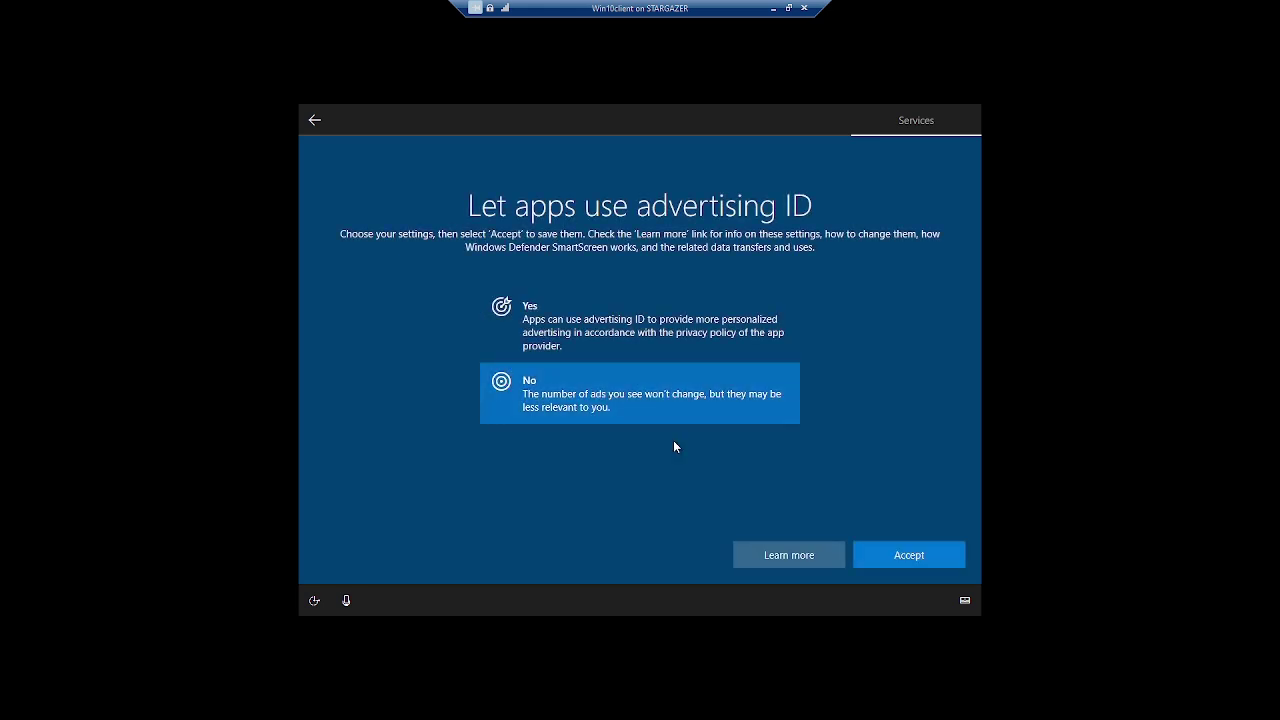
pyautogui.click(901, 556)
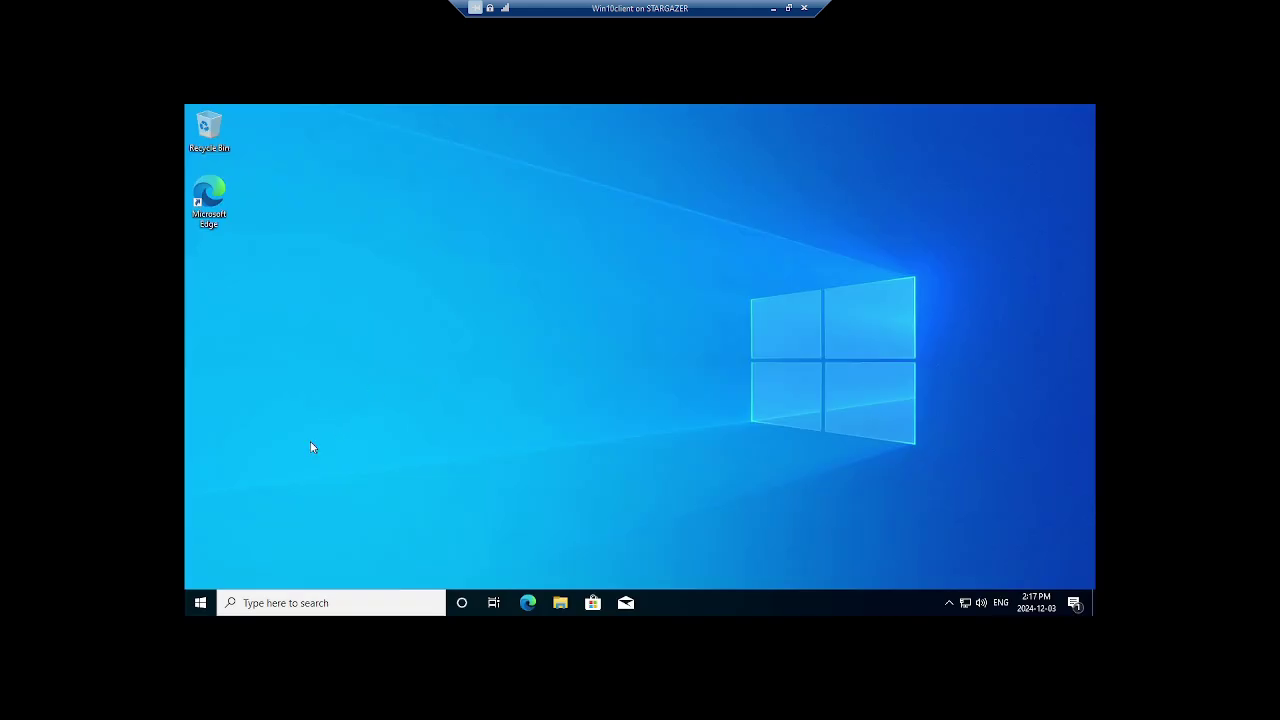
# Search 'windows', open Windows Update settings and run Check for updates
pyautogui.click(244, 610)
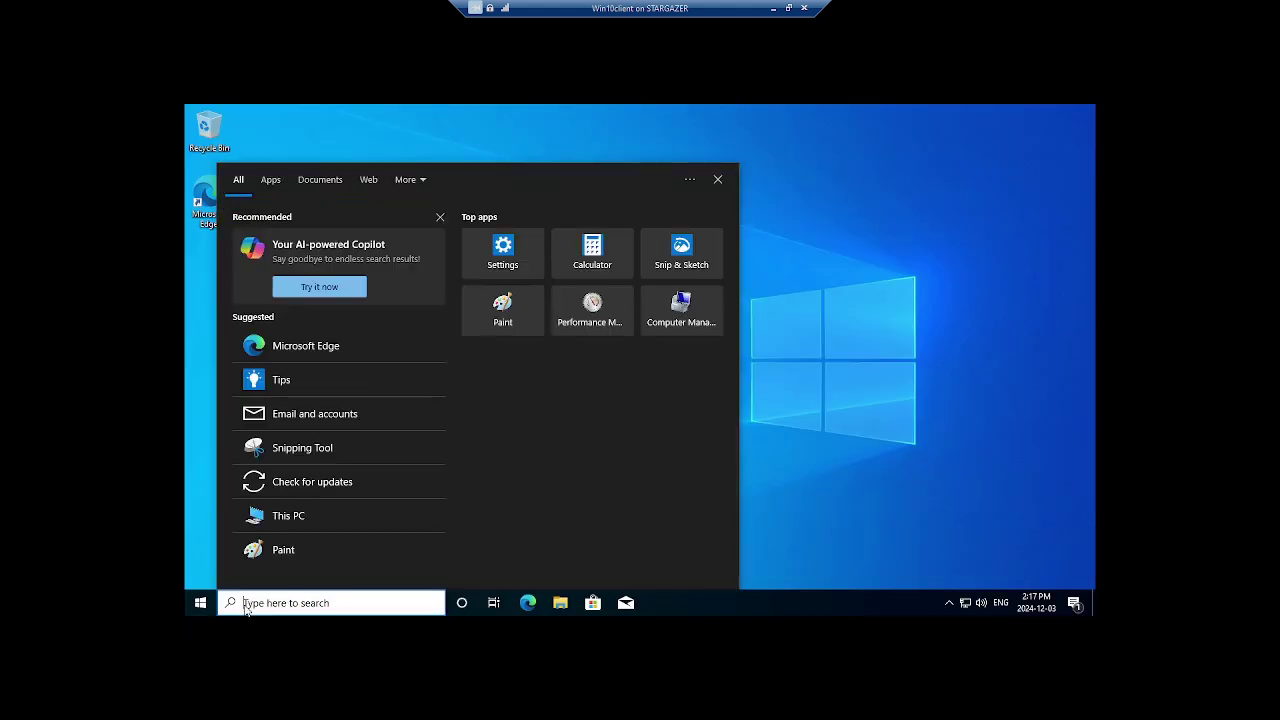
pyautogui.write('windows')
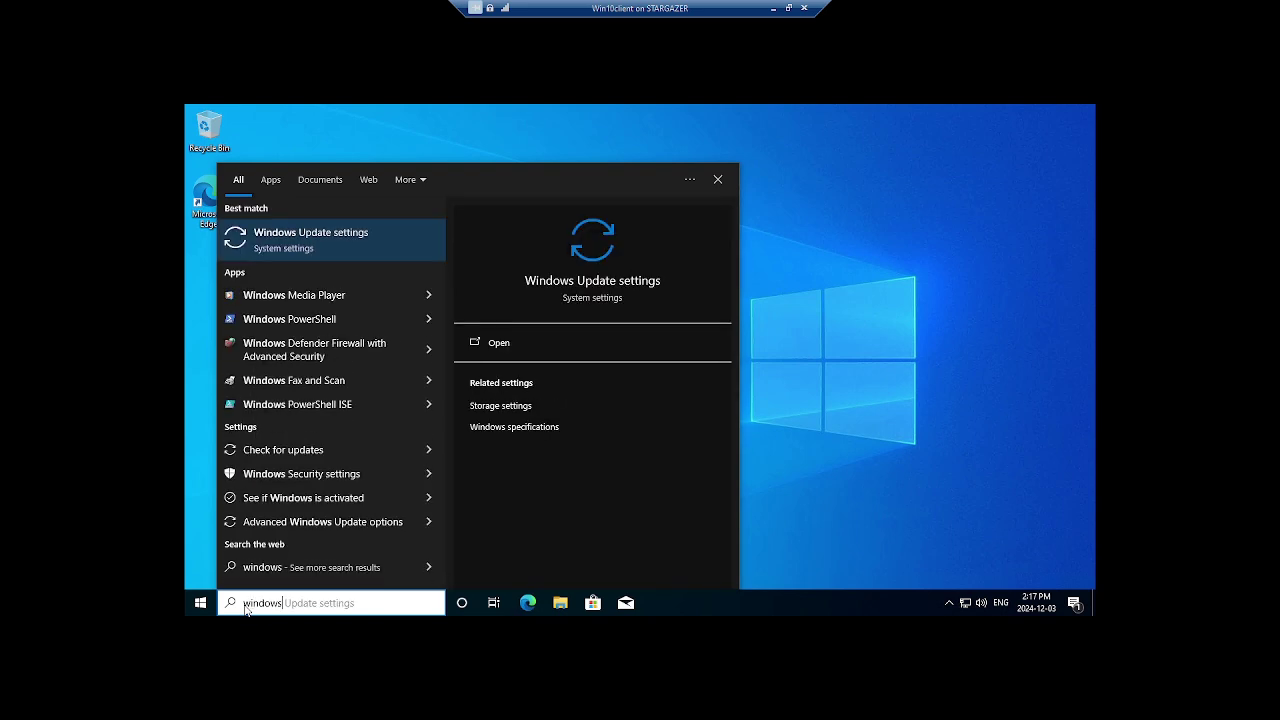
pyautogui.click(561, 345)
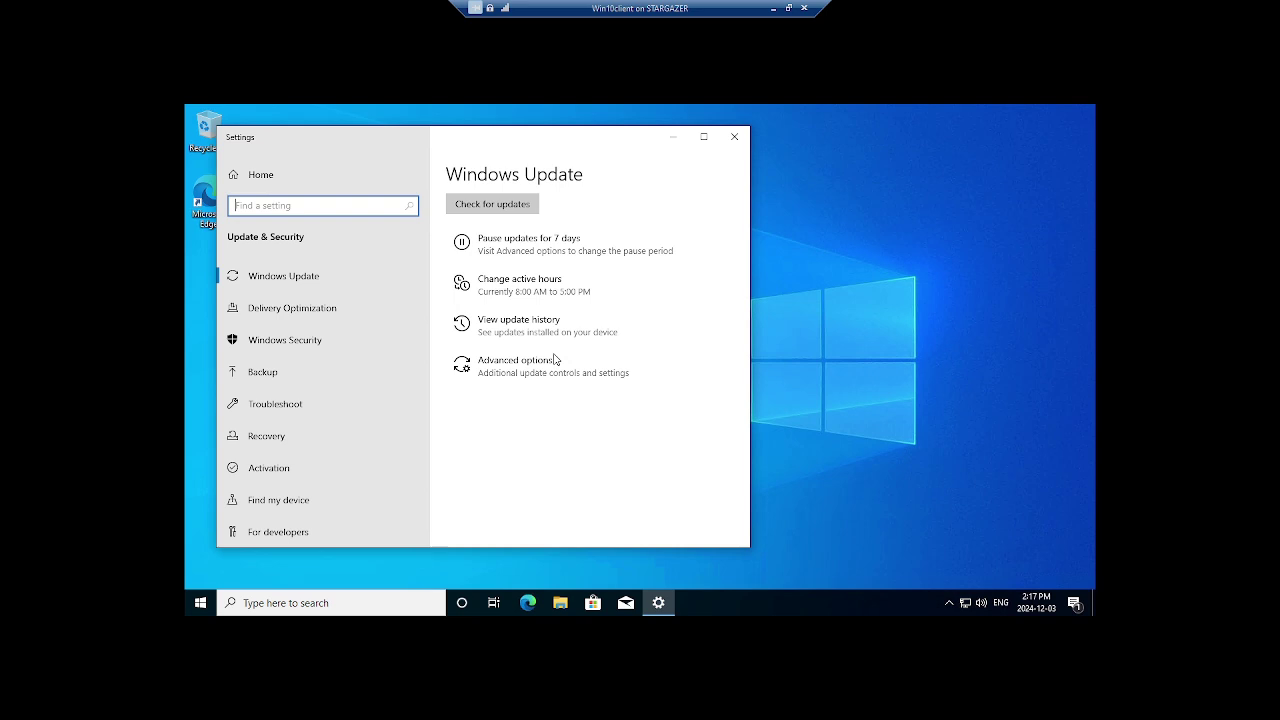
pyautogui.click(486, 274)
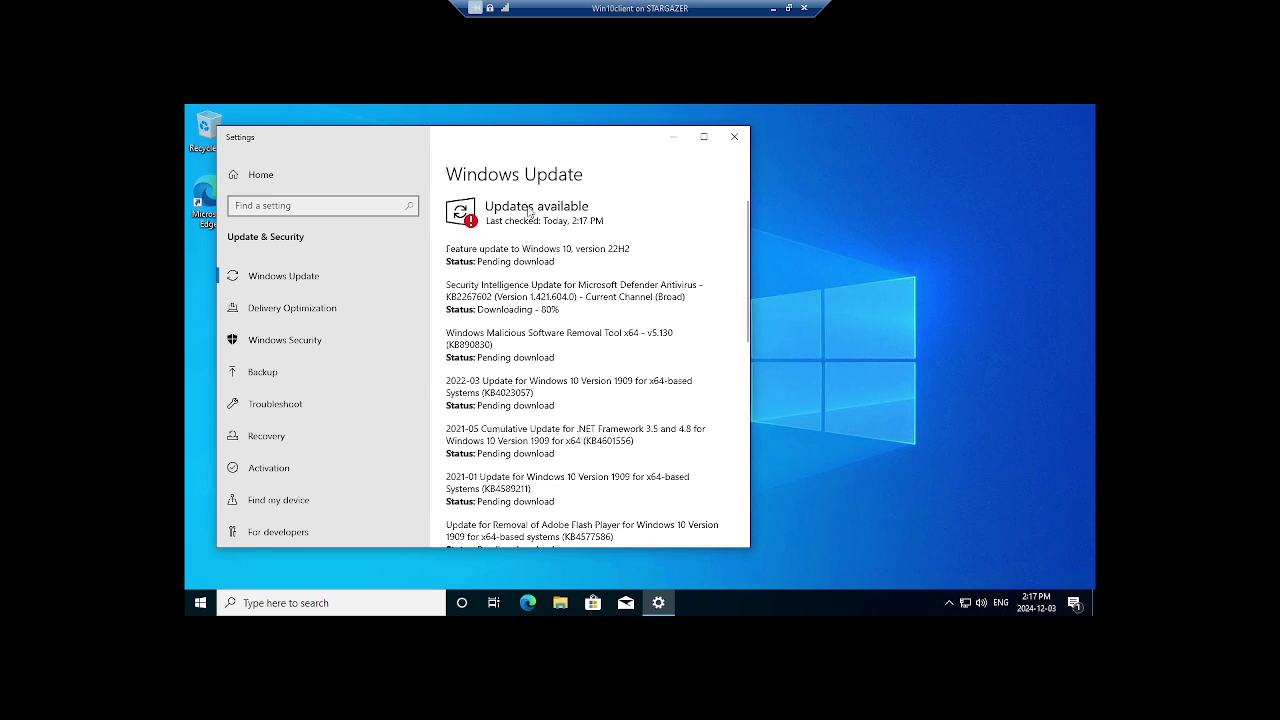
pyautogui.scroll(-3, 497, 321)
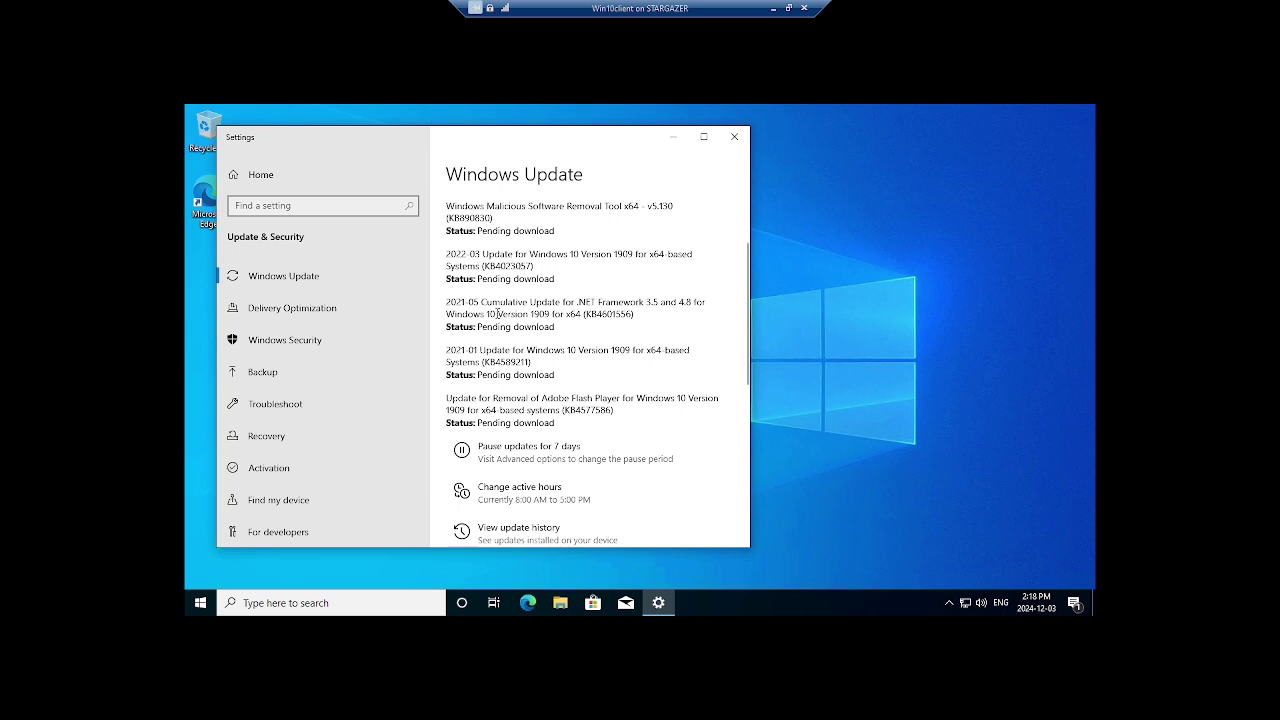
pyautogui.scroll(3, 497, 318)
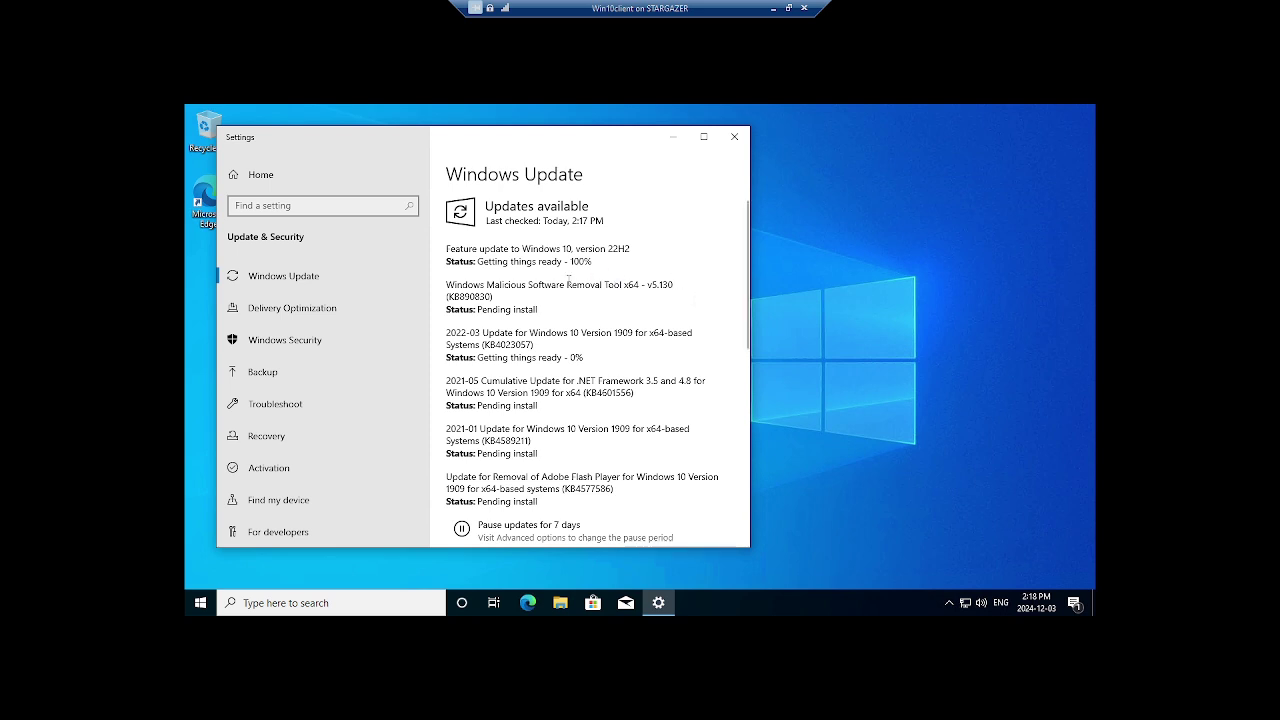
pyautogui.scroll(-1, 522, 345)
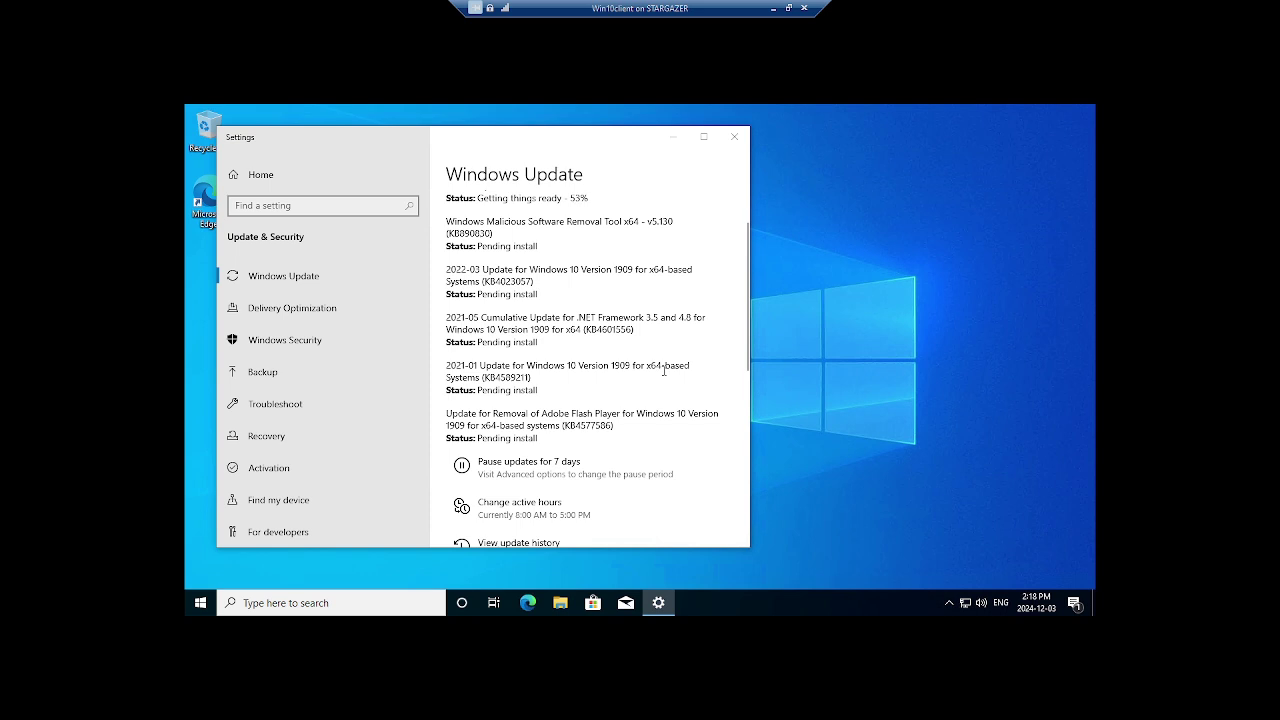
pyautogui.scroll(1, 666, 270)
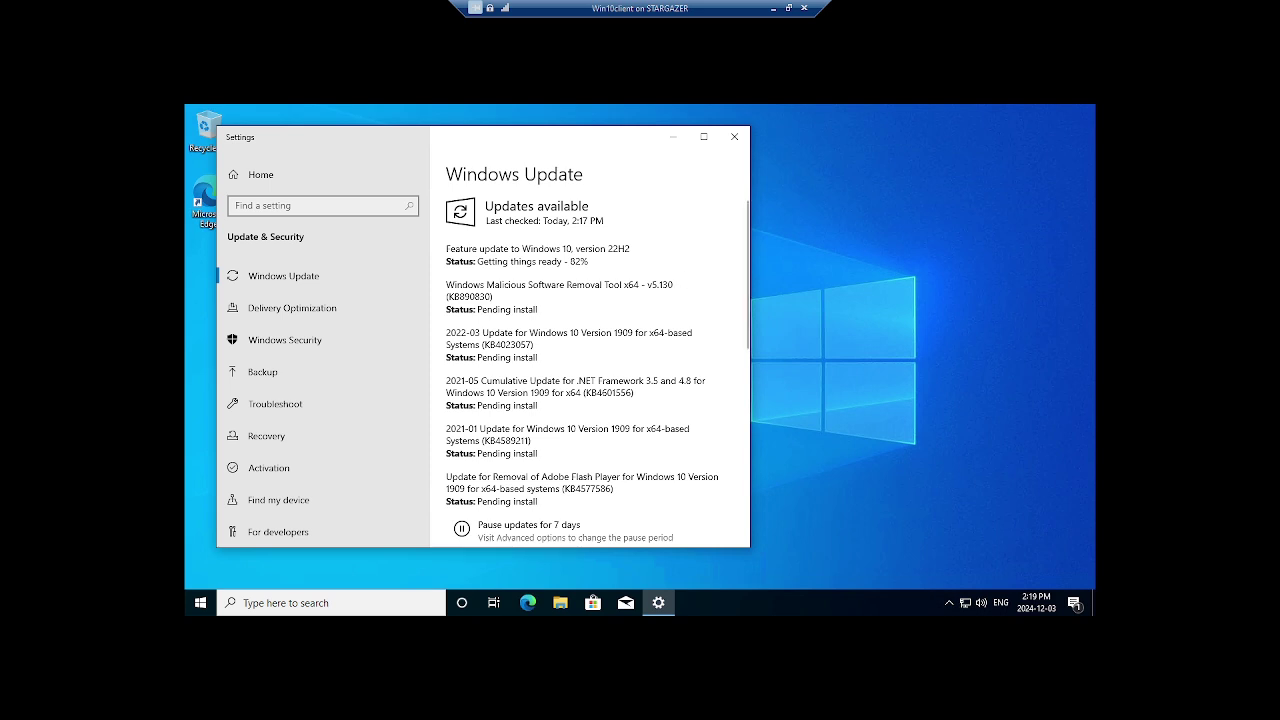
pyautogui.scroll(-3, 599, 333)
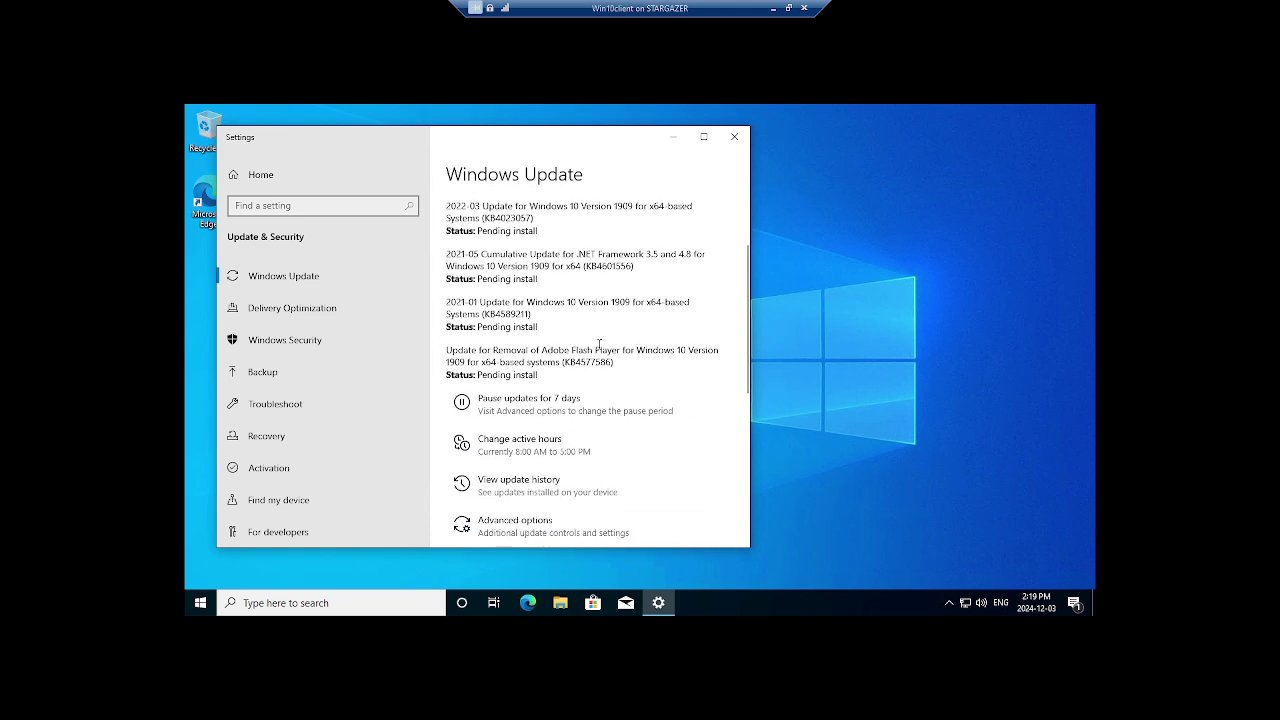
pyautogui.scroll(3, 600, 345)
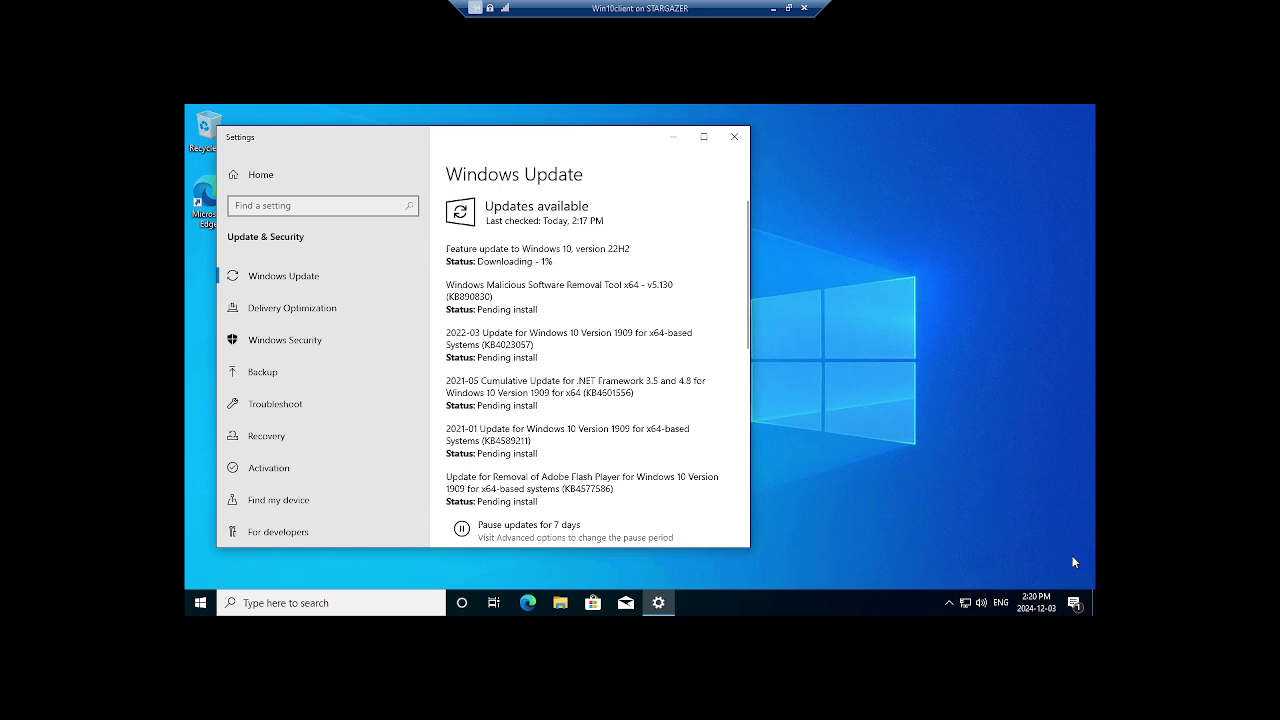
# Set the time zone to (UTC-04:00) Atlantic Time (Canada) via Adjust date/time, then close Settings
pyautogui.rightClick(1025, 605)
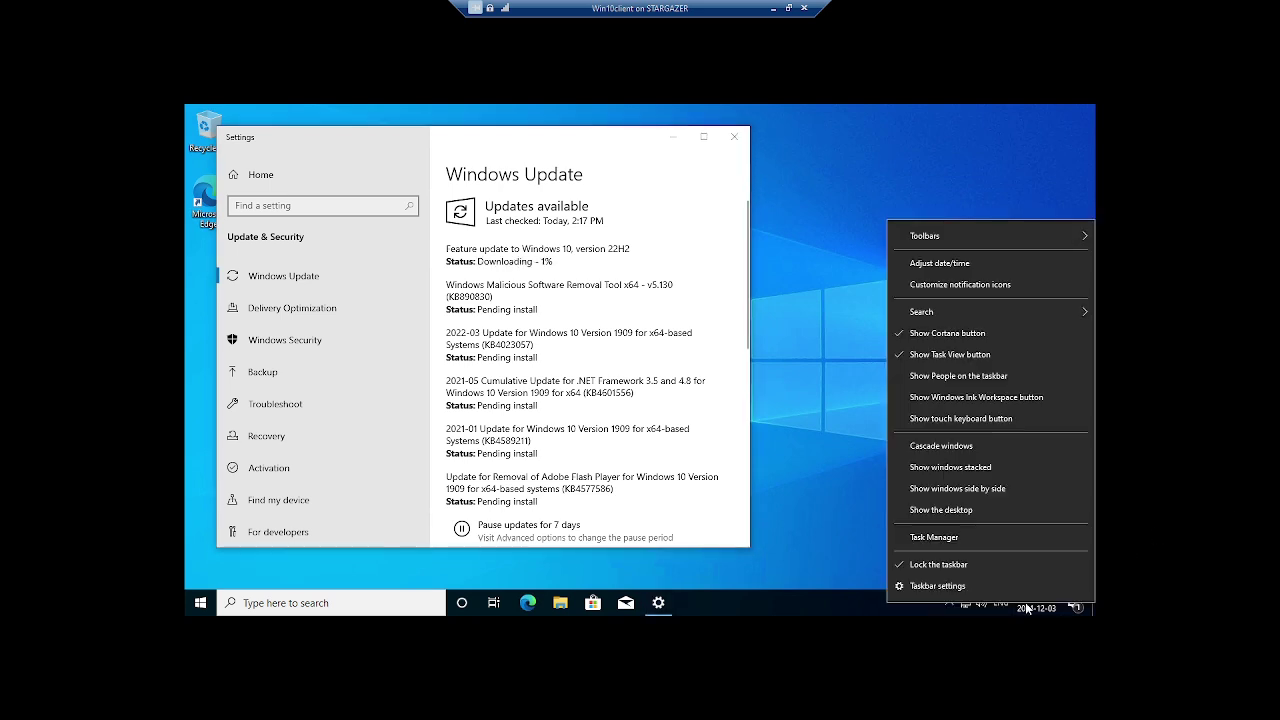
pyautogui.click(945, 263)
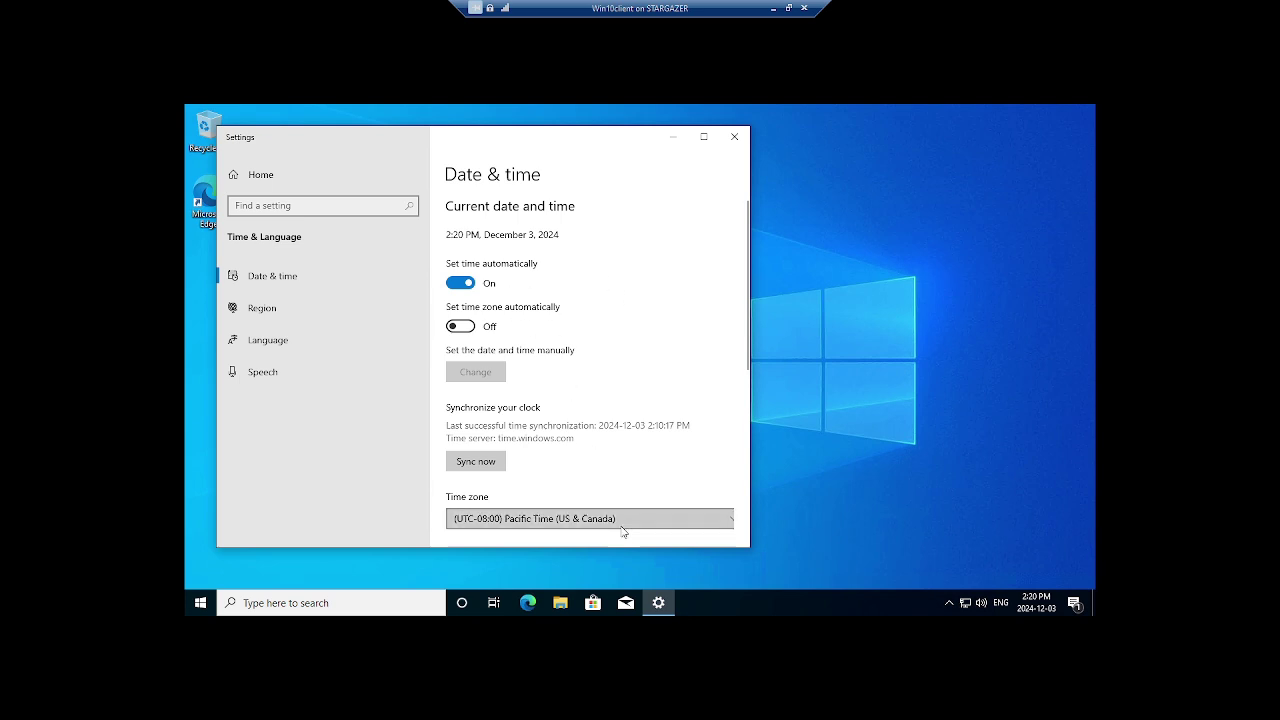
pyautogui.click(592, 518)
pyautogui.scroll(-4, 600, 400)
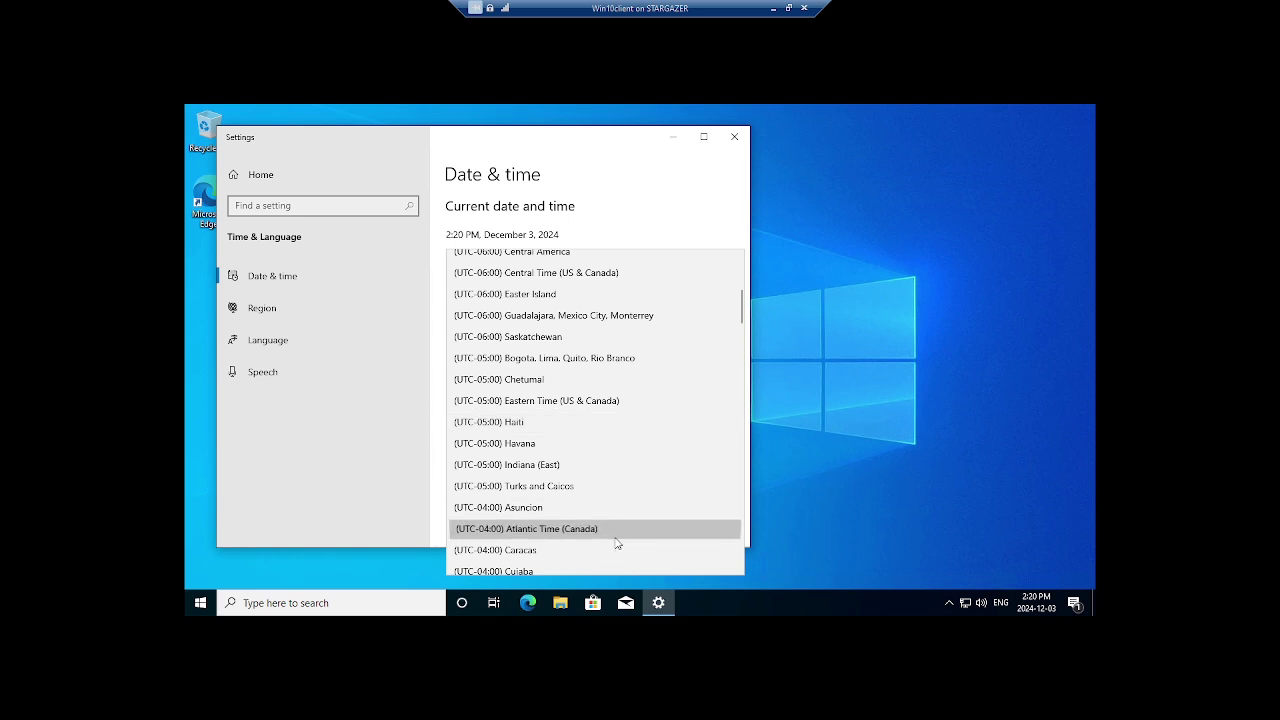
pyautogui.click(620, 543)
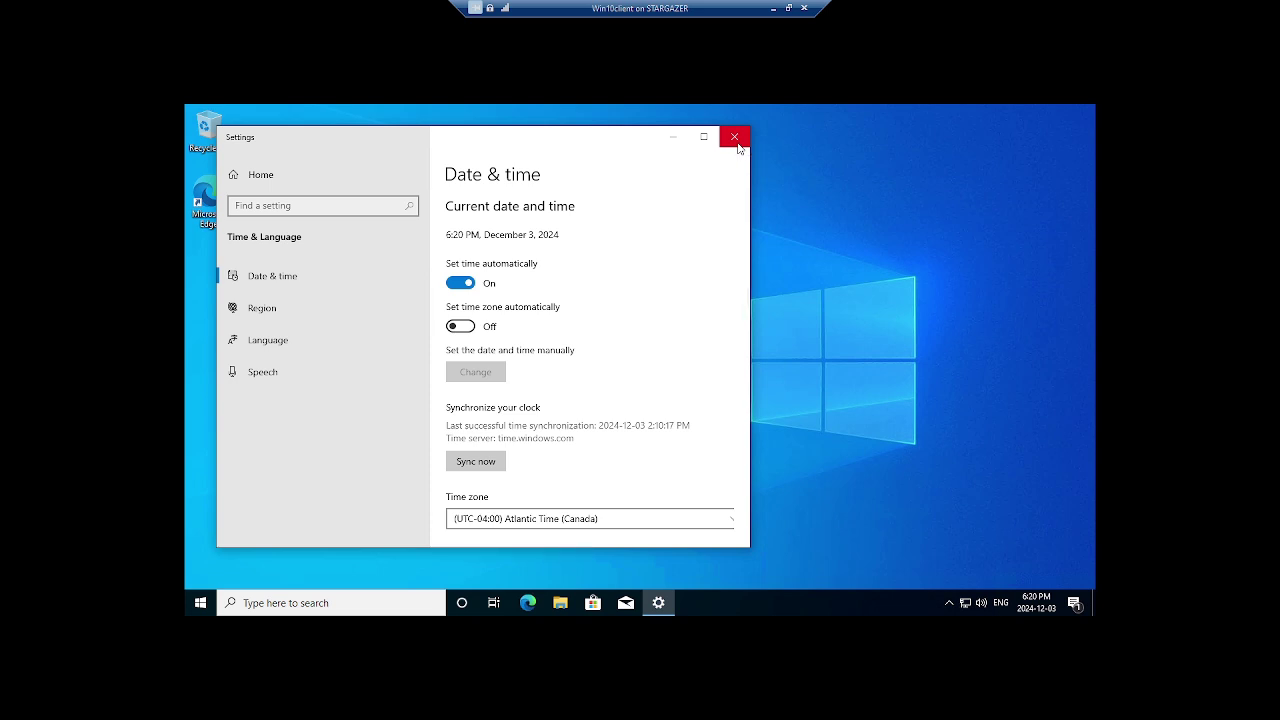
pyautogui.click(738, 146)
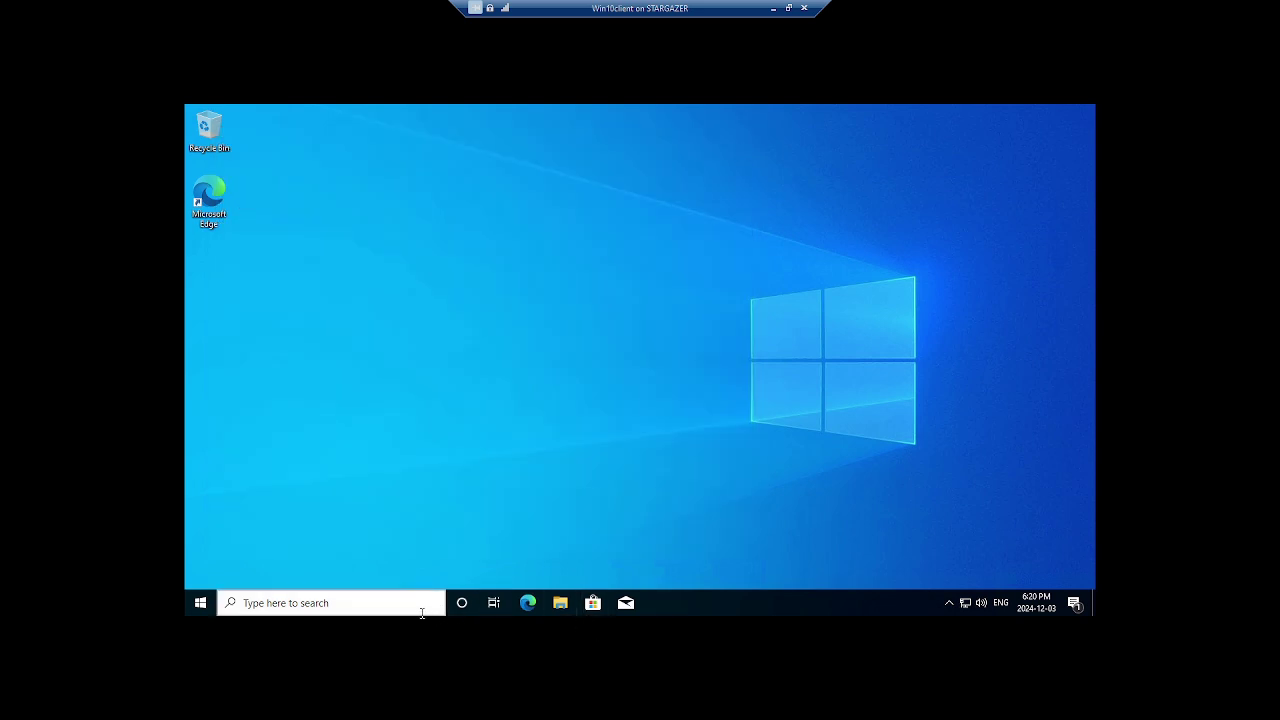
# Search 'update' and open the Windows Update settings page
pyautogui.click(348, 604)
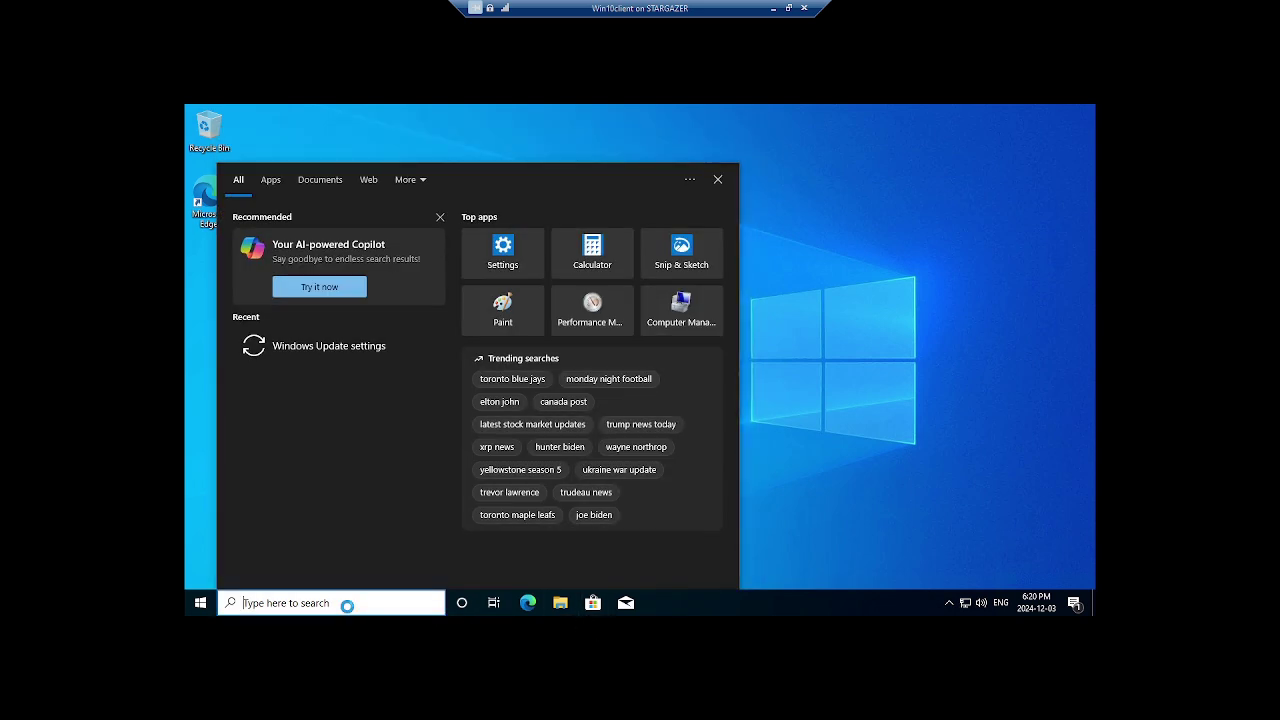
pyautogui.write('update')
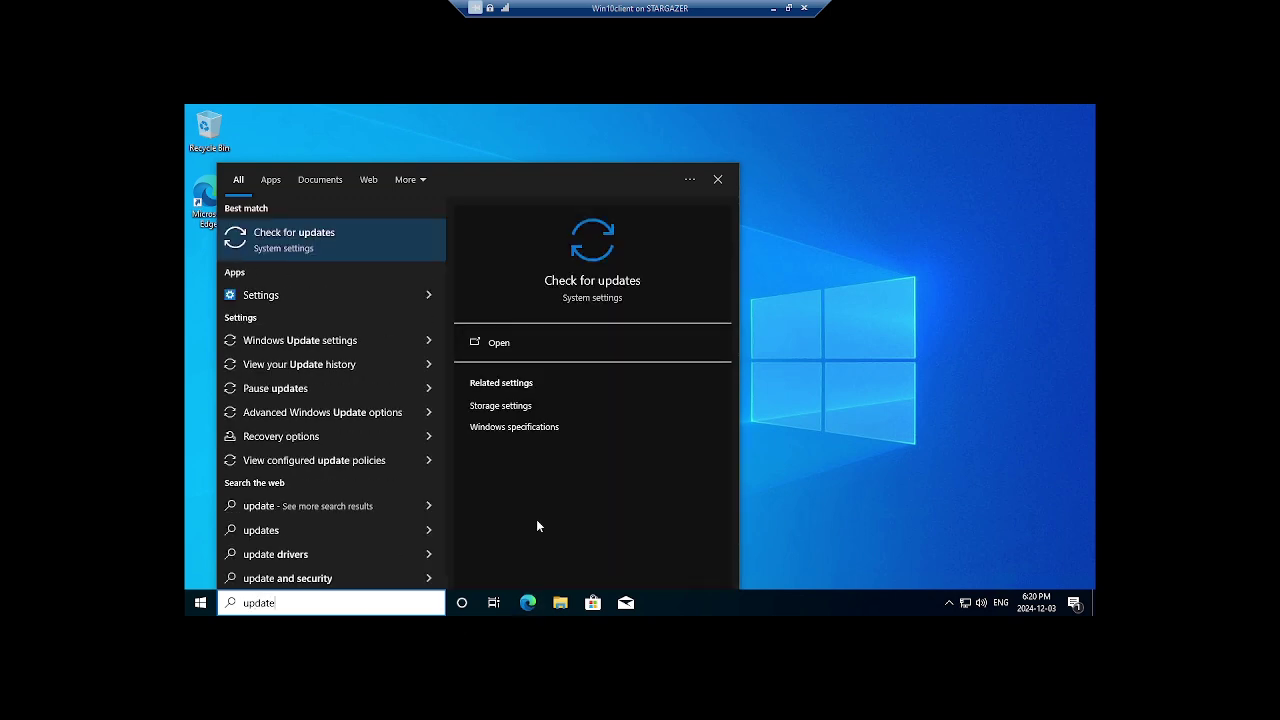
pyautogui.click(537, 344)
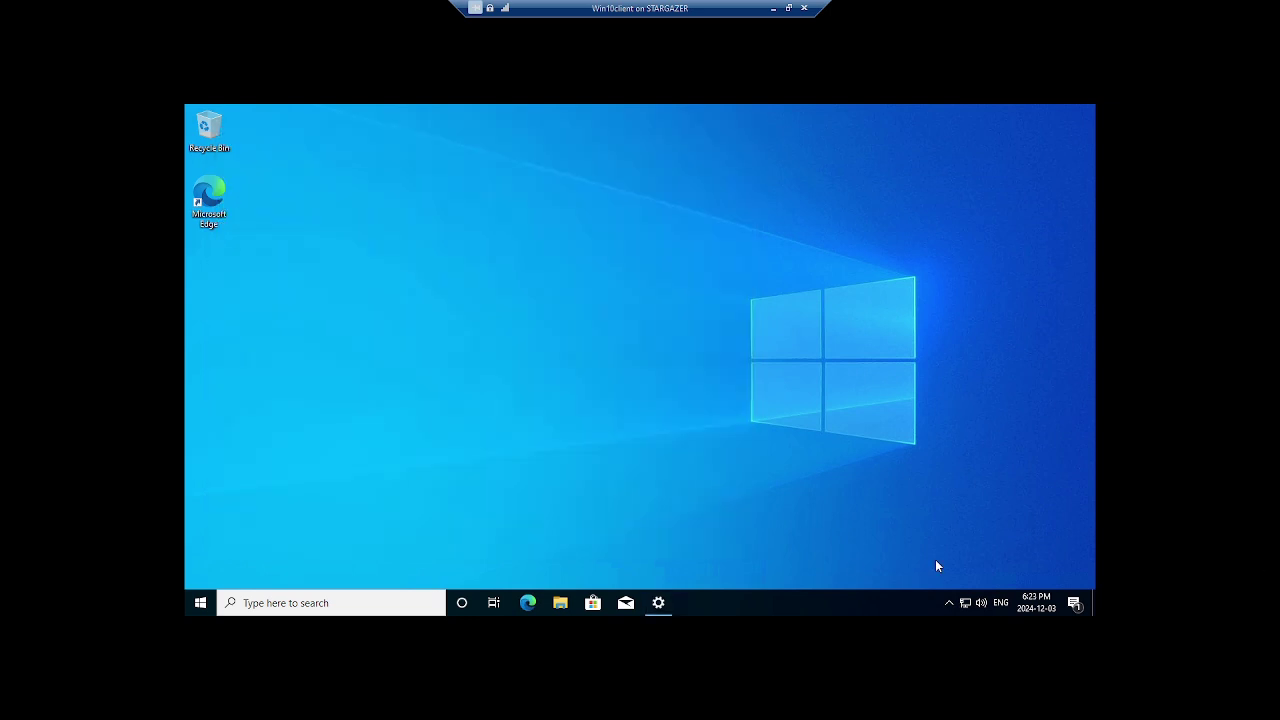
# Open the Ethernet adapter's Internet Protocol Version 4 (TCP/IPv4) properties
pyautogui.rightClick(964, 604)
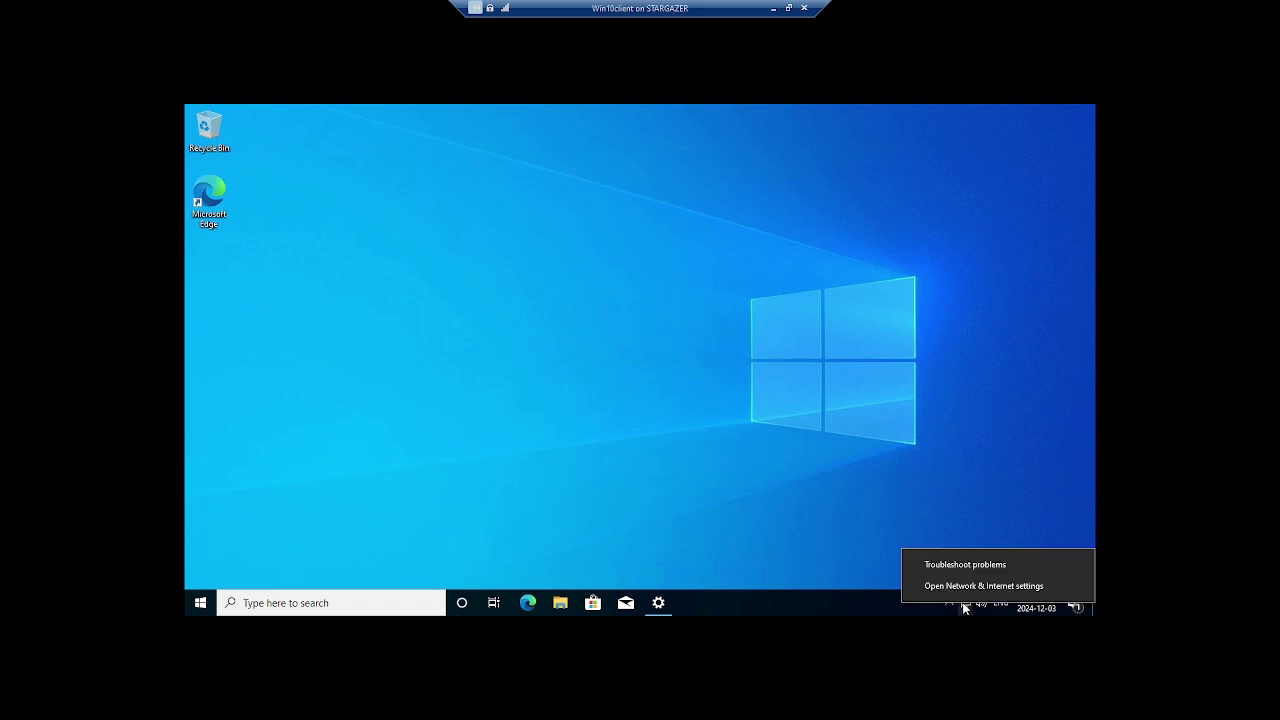
pyautogui.click(978, 586)
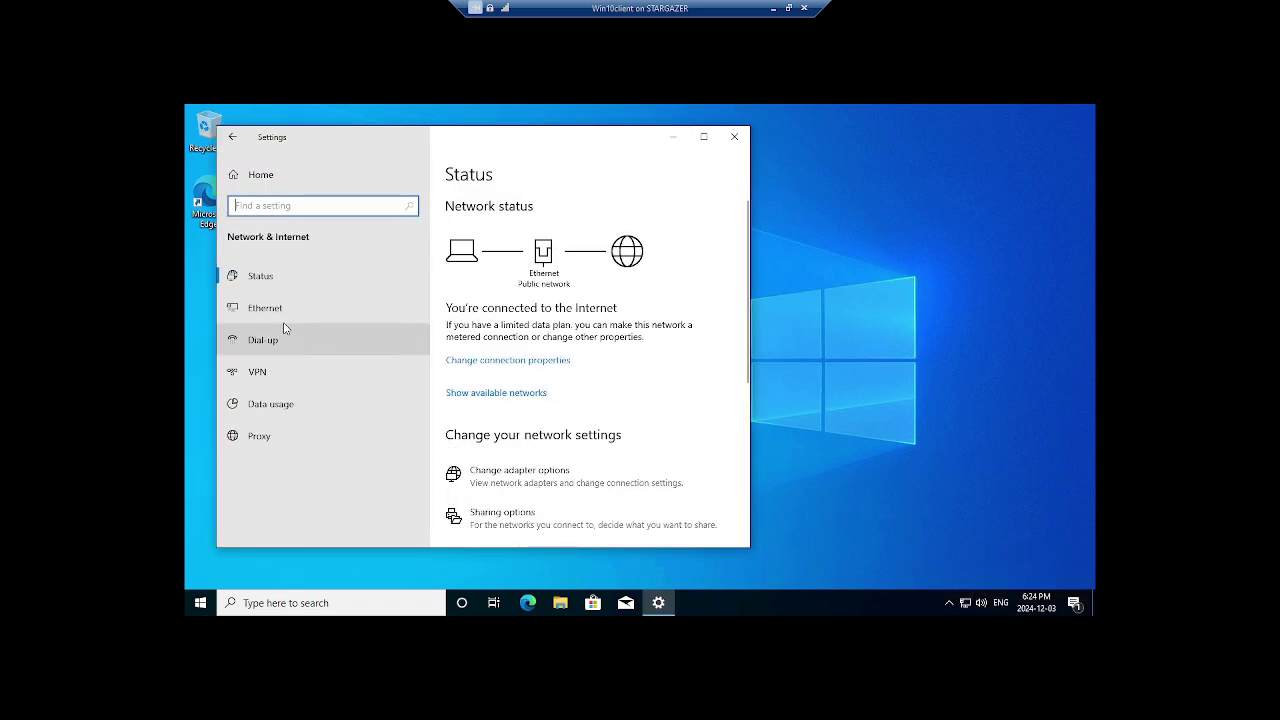
pyautogui.click(284, 309)
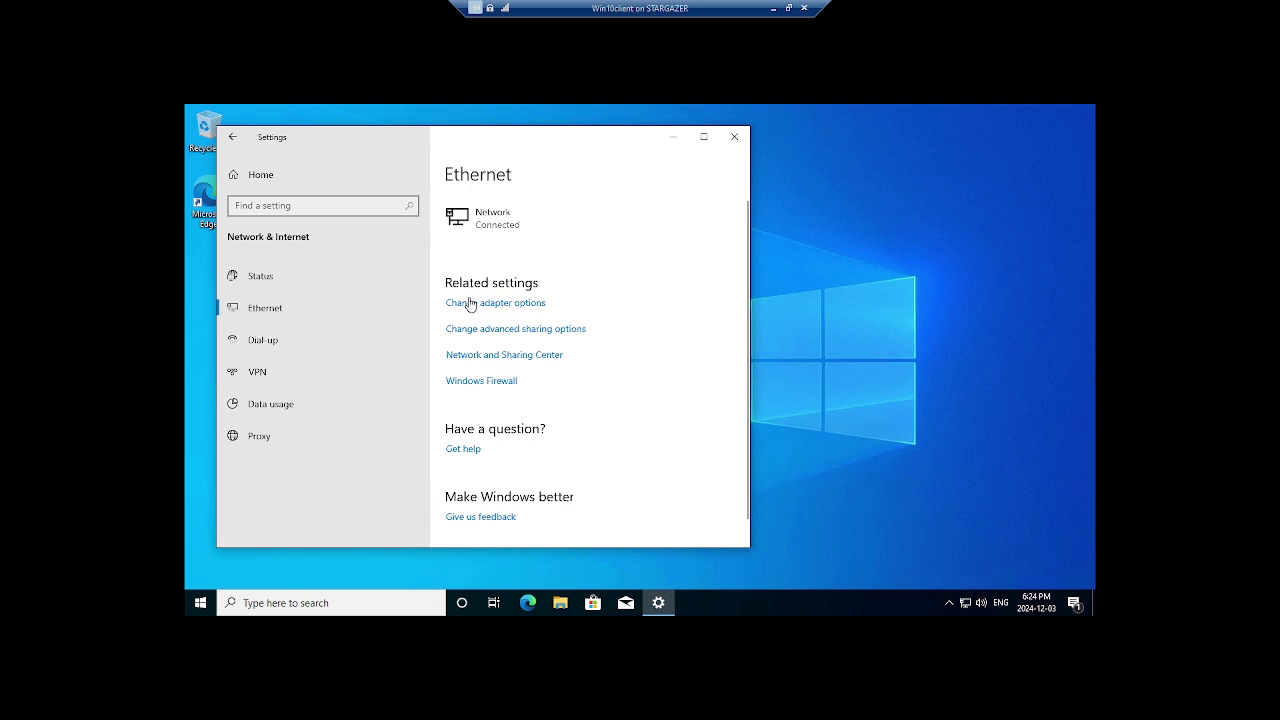
pyautogui.click(471, 307)
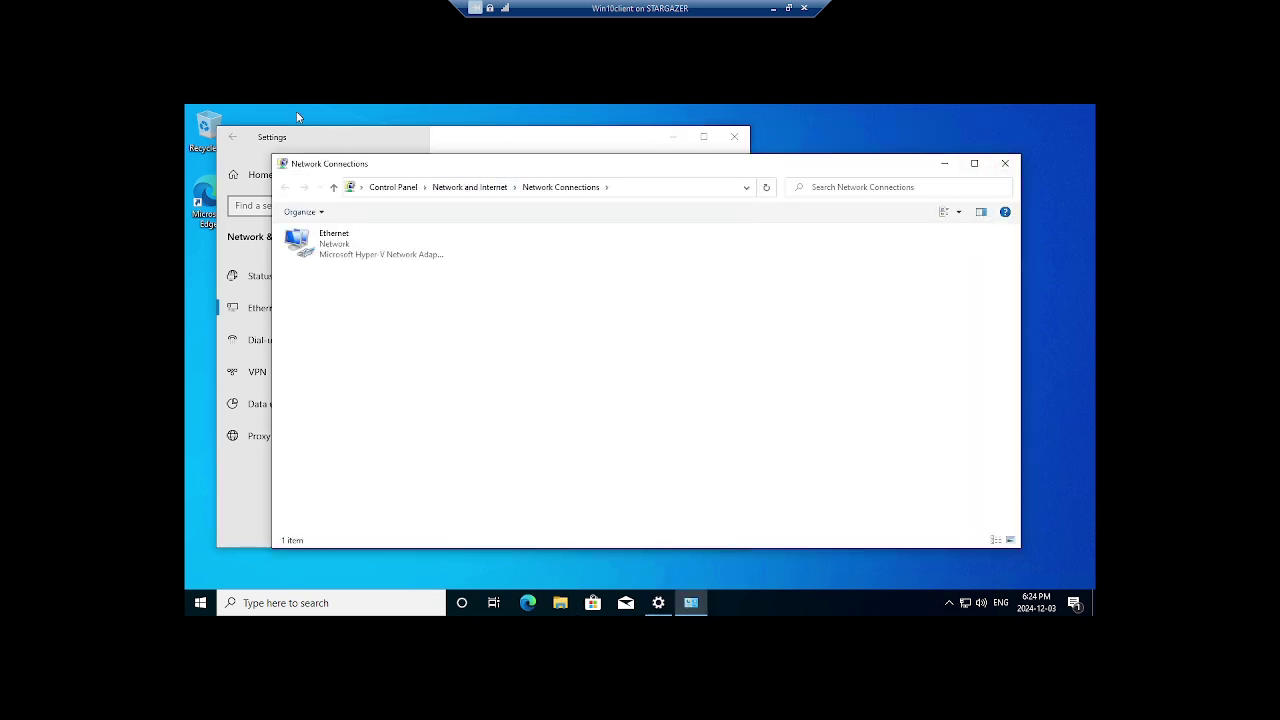
pyautogui.rightClick(335, 248)
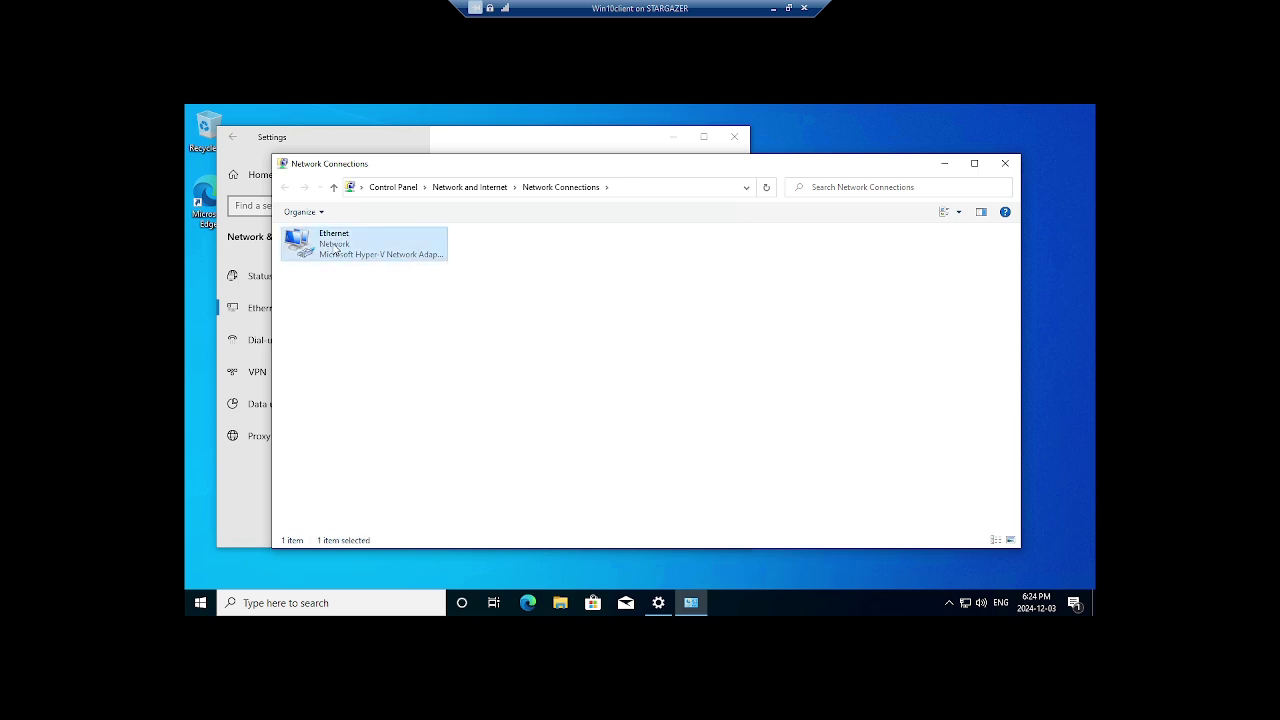
pyautogui.click(371, 371)
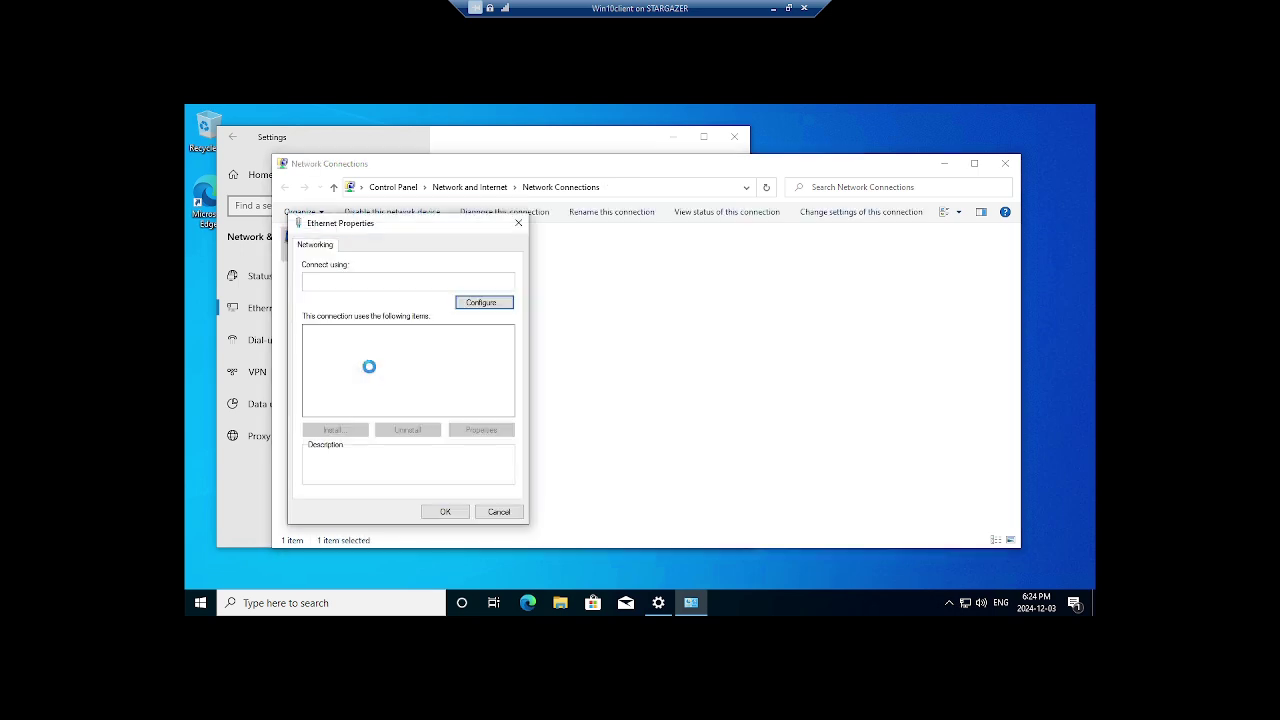
pyautogui.click(376, 366)
pyautogui.click(499, 428)
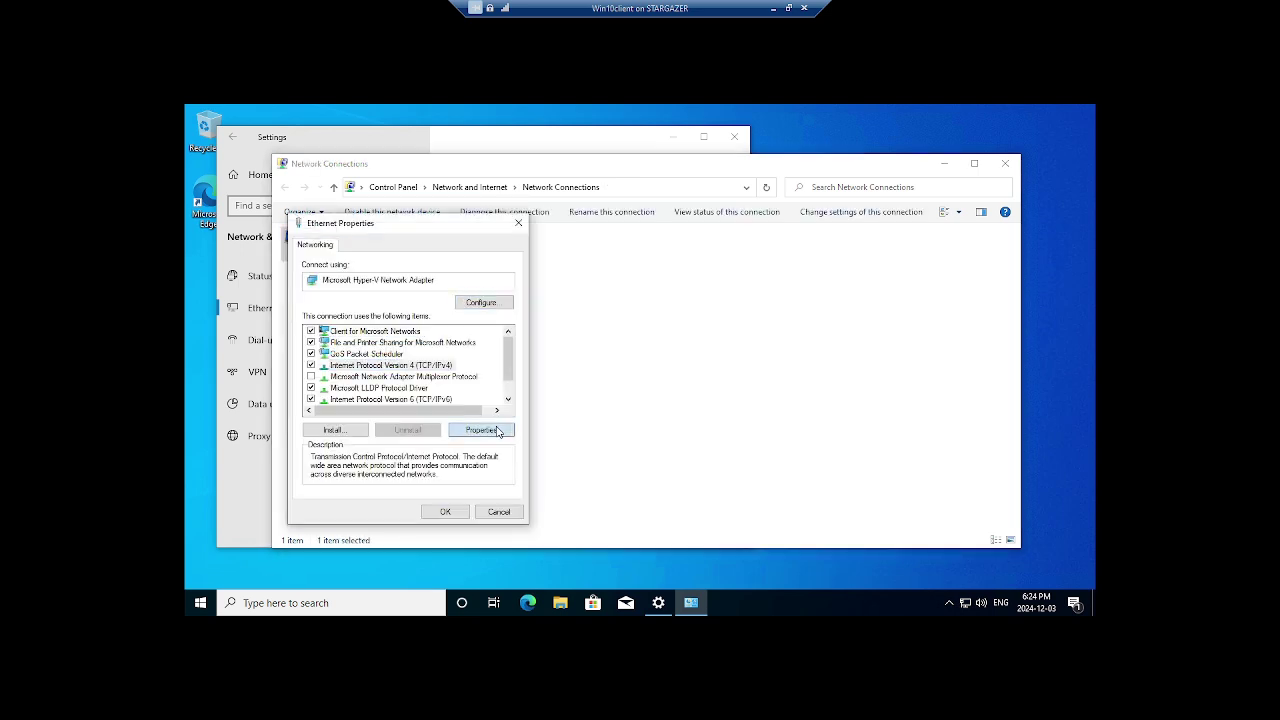
# Set static IP 192.168.0.11 with gateway and preferred DNS 192.168.0.10
pyautogui.click(403, 370)
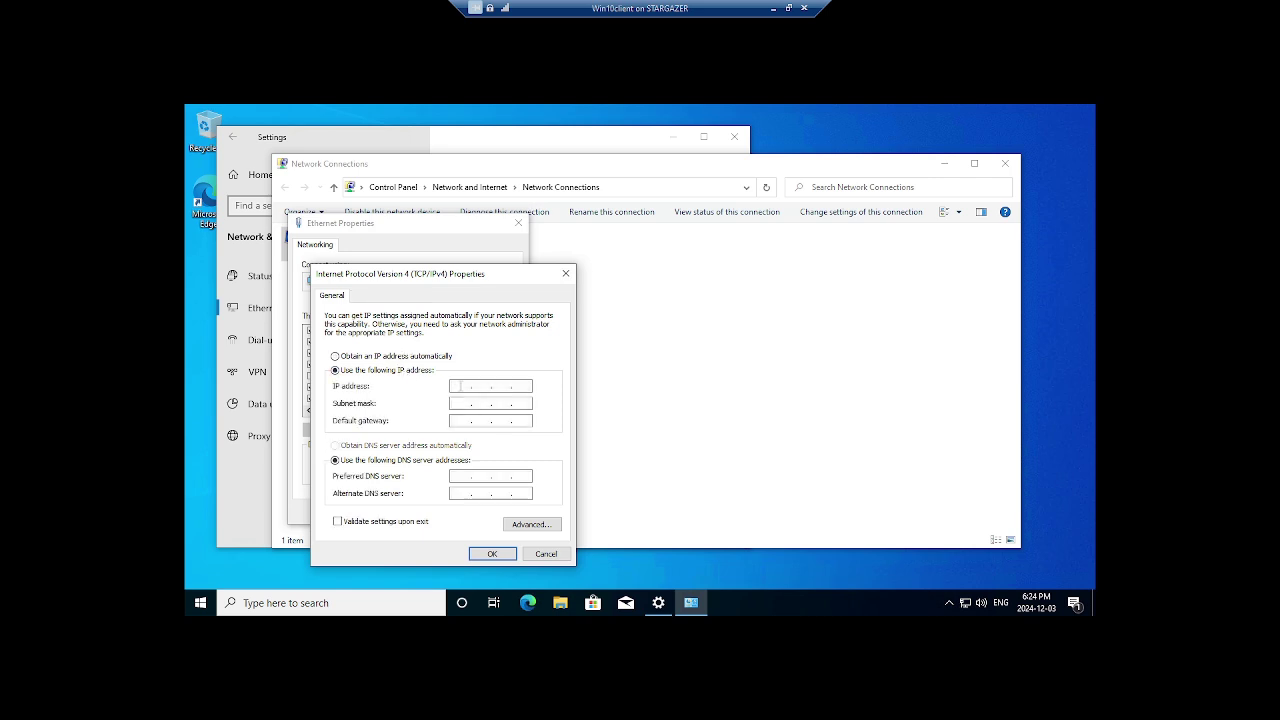
pyautogui.write('192.168.0.11')
pyautogui.press('Tab')
pyautogui.press('Tab')
pyautogui.write('192 . 168 . 0 . 10')
pyautogui.press('Tab')
pyautogui.press('Tab')
pyautogui.write('192 . 168 . 0 . 10')
pyautogui.click(490, 553)
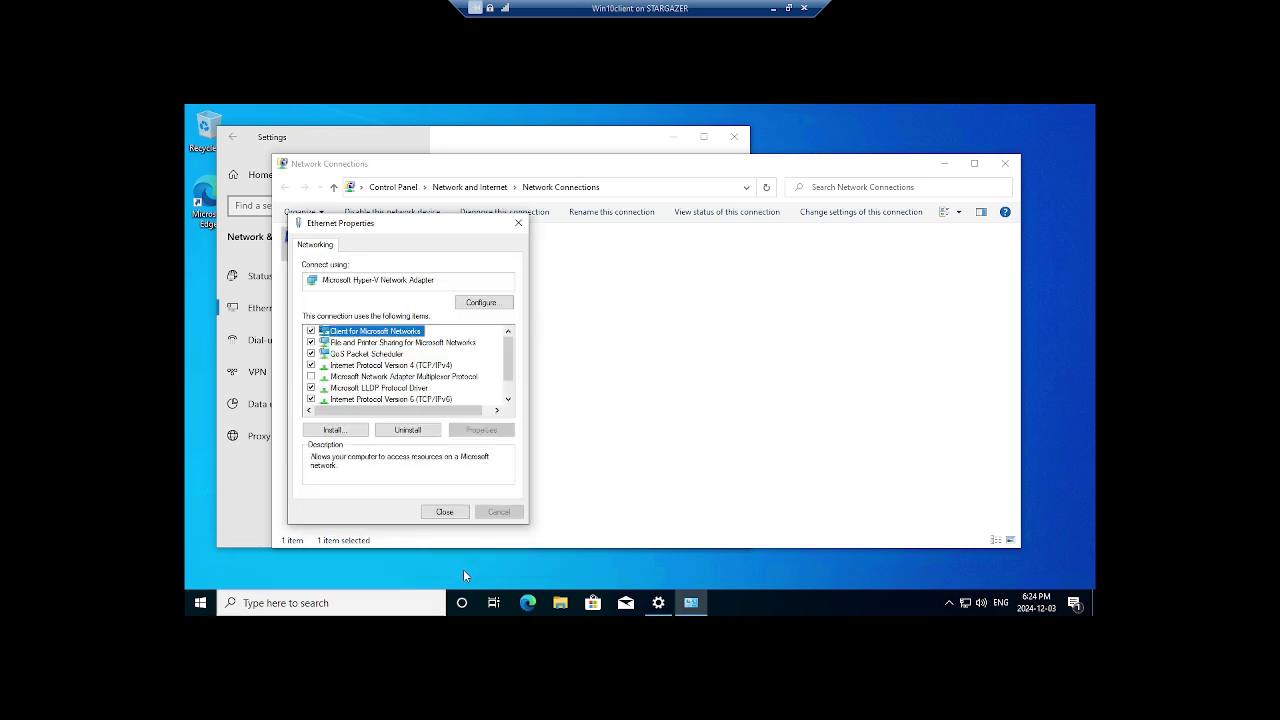
# Allow the PC to be discoverable and close the network windows
pyautogui.click(444, 511)
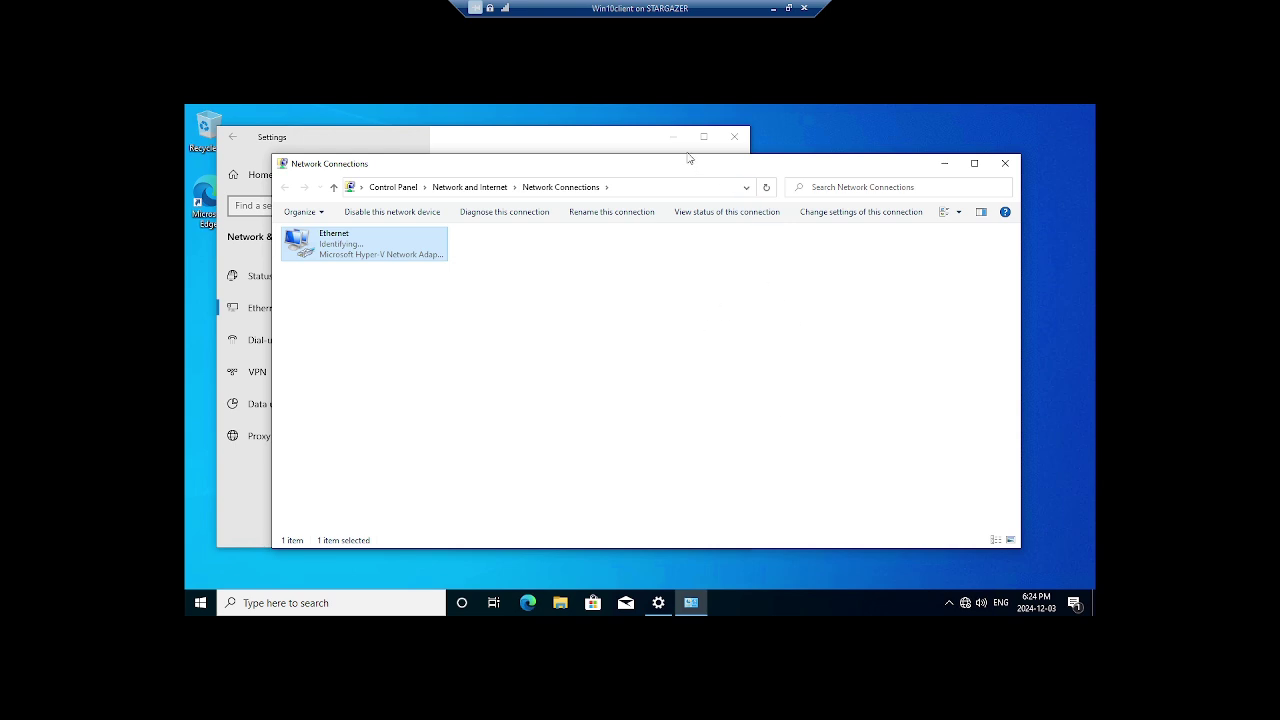
pyautogui.click(734, 136)
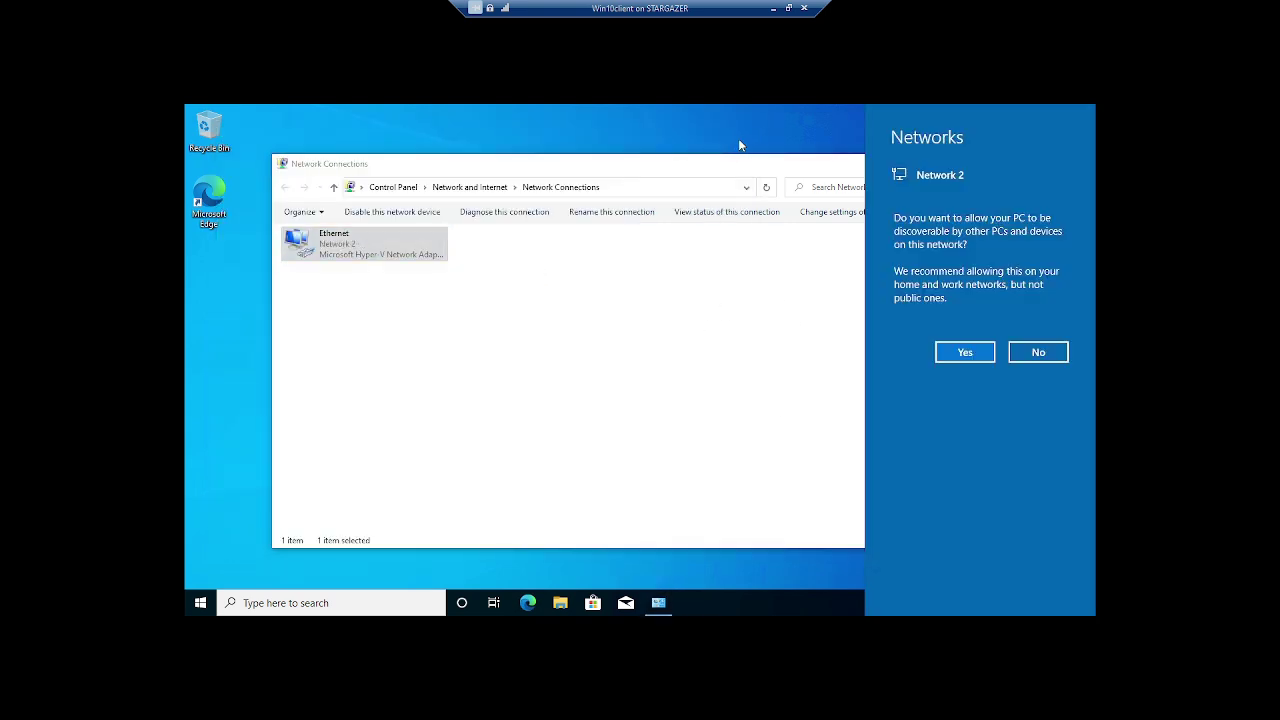
pyautogui.click(950, 352)
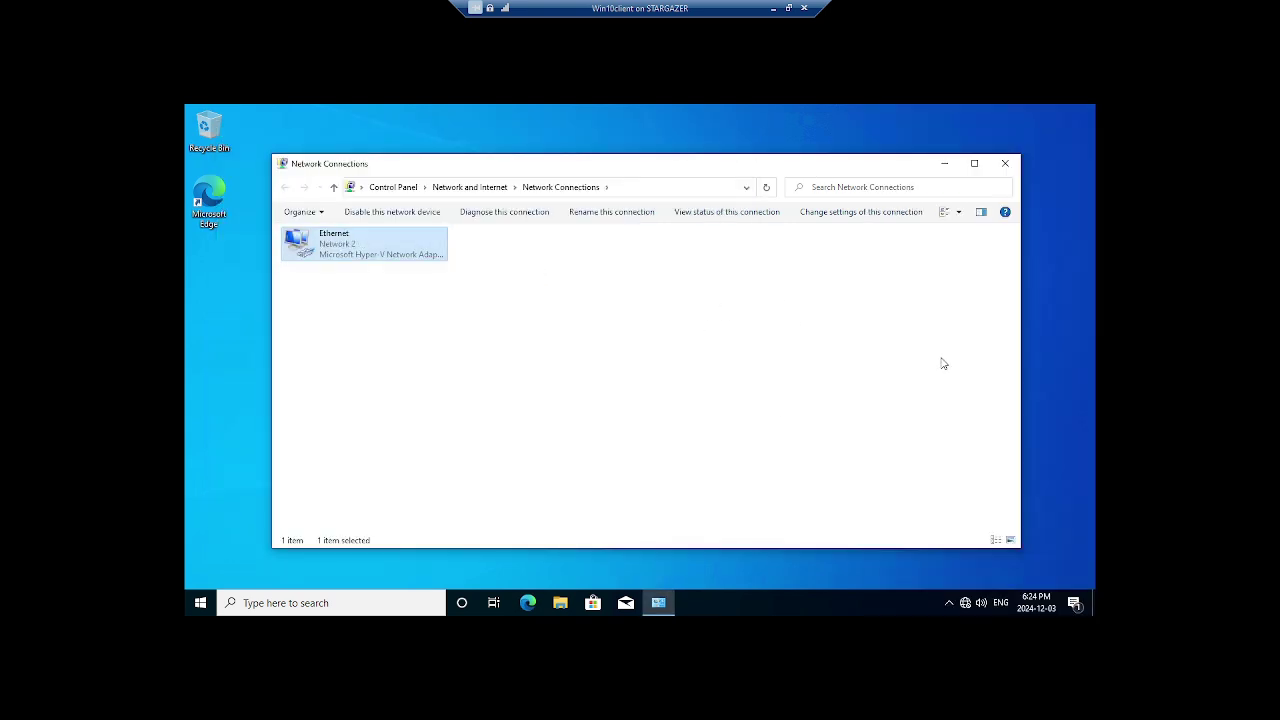
pyautogui.click(1005, 164)
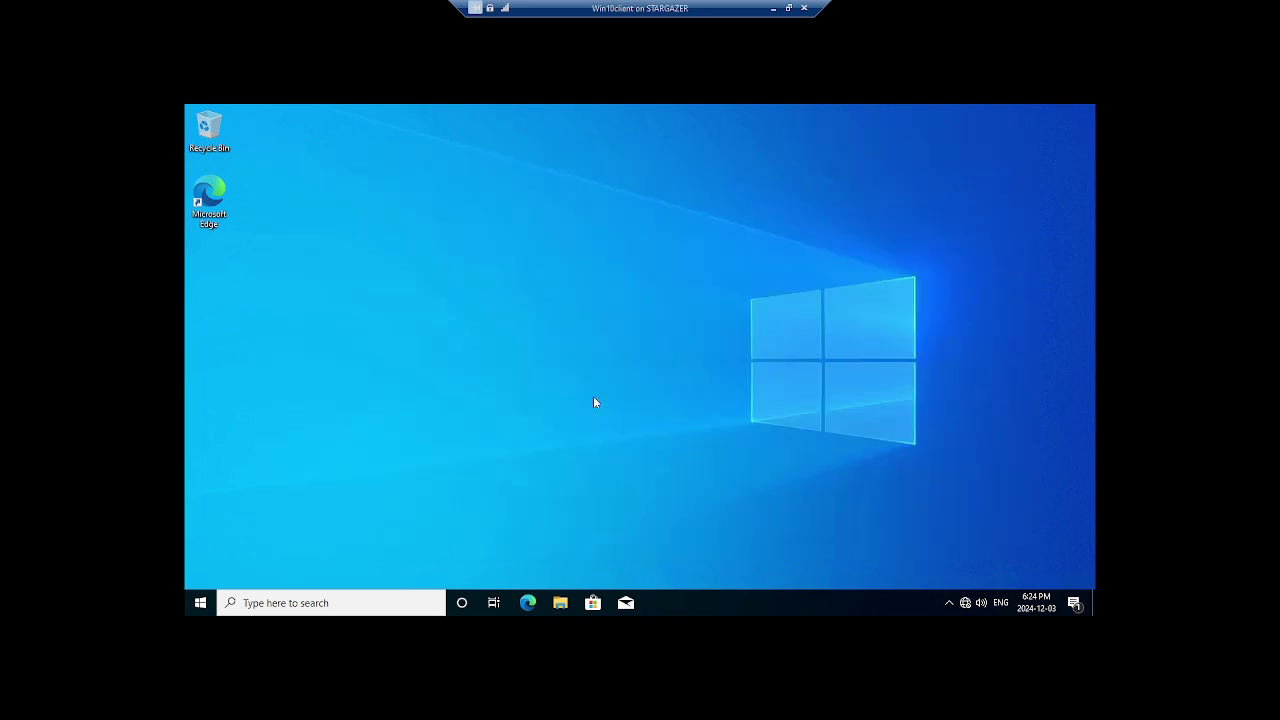
# Reach the Computer Name/Domain Changes dialog from This PC's system properties
pyautogui.click(561, 605)
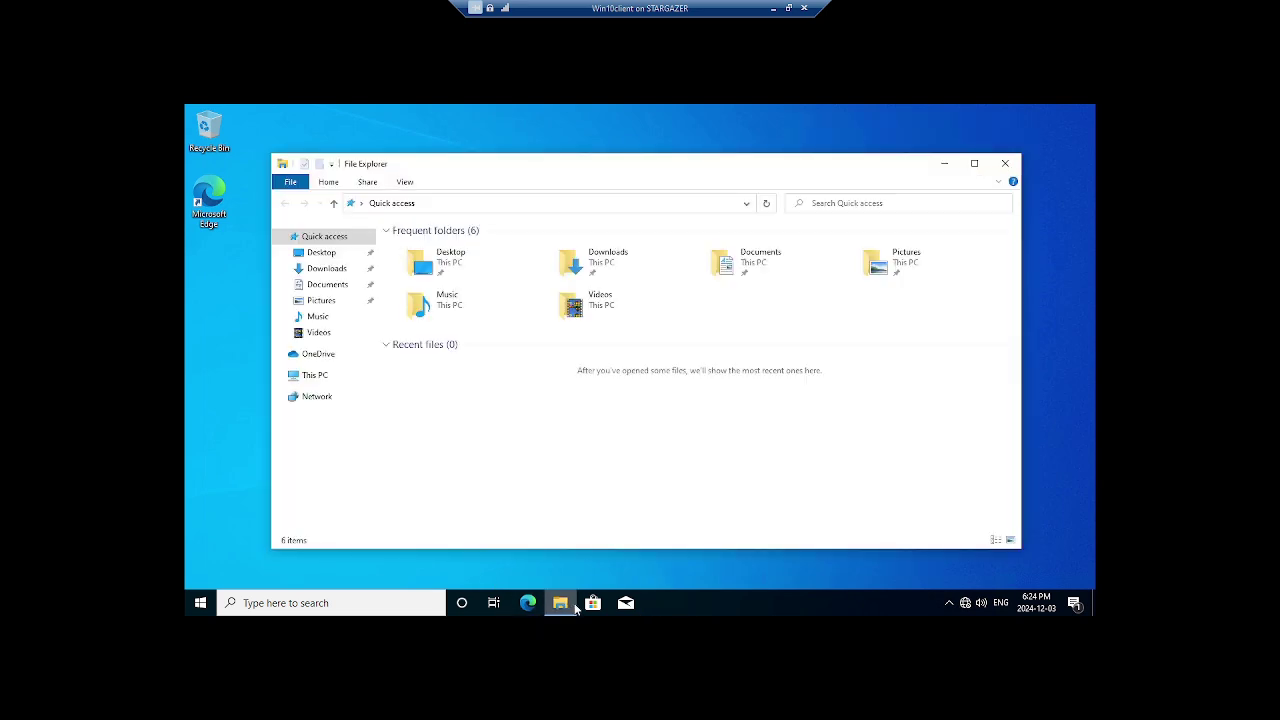
pyautogui.rightClick(314, 376)
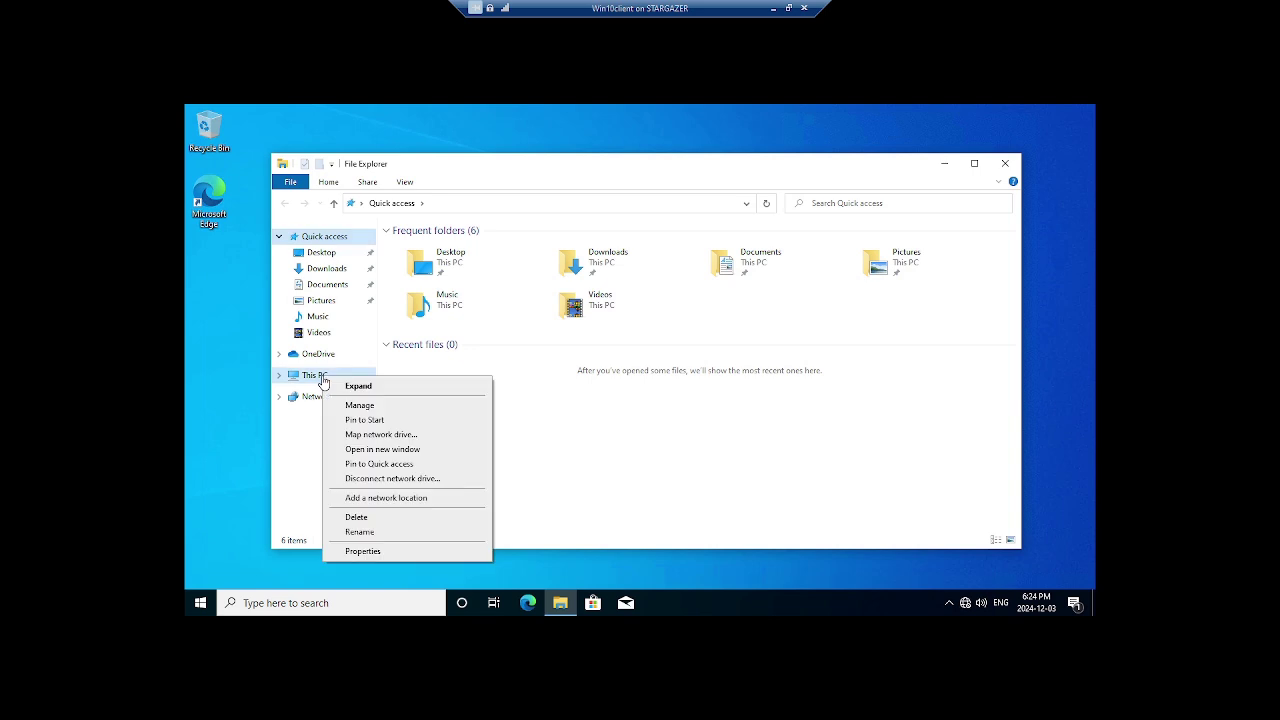
pyautogui.click(403, 552)
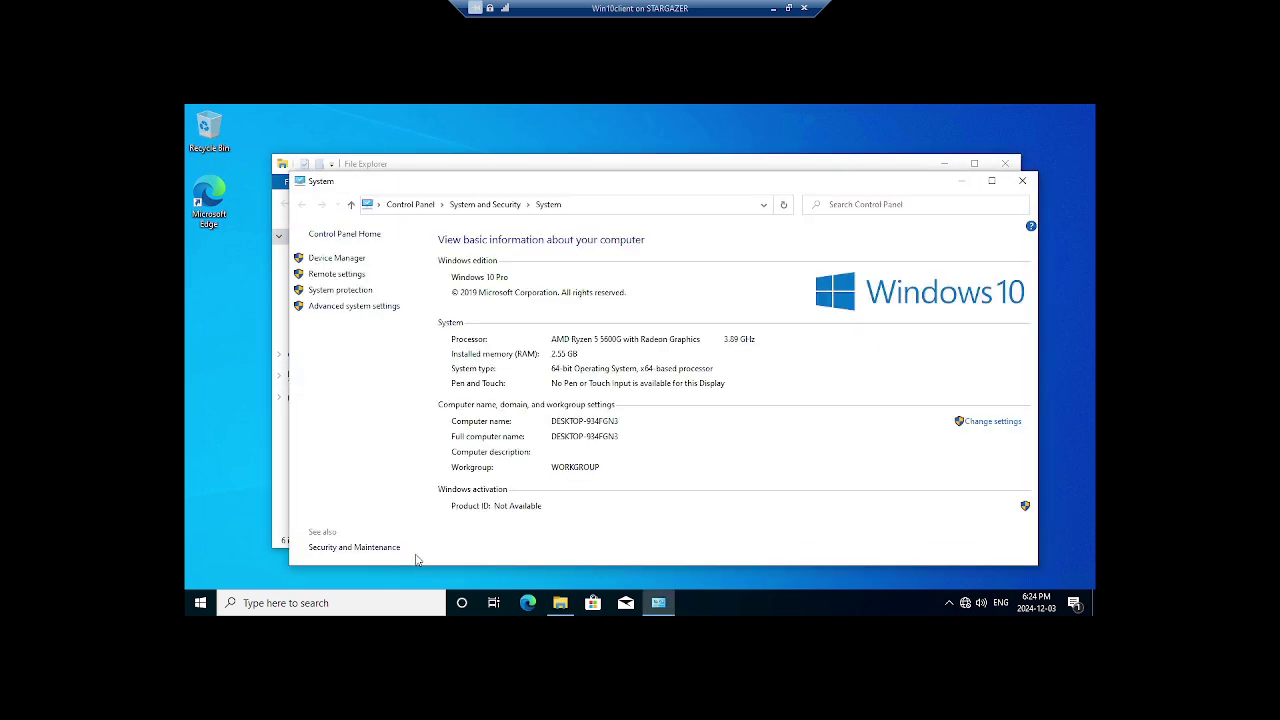
pyautogui.click(364, 308)
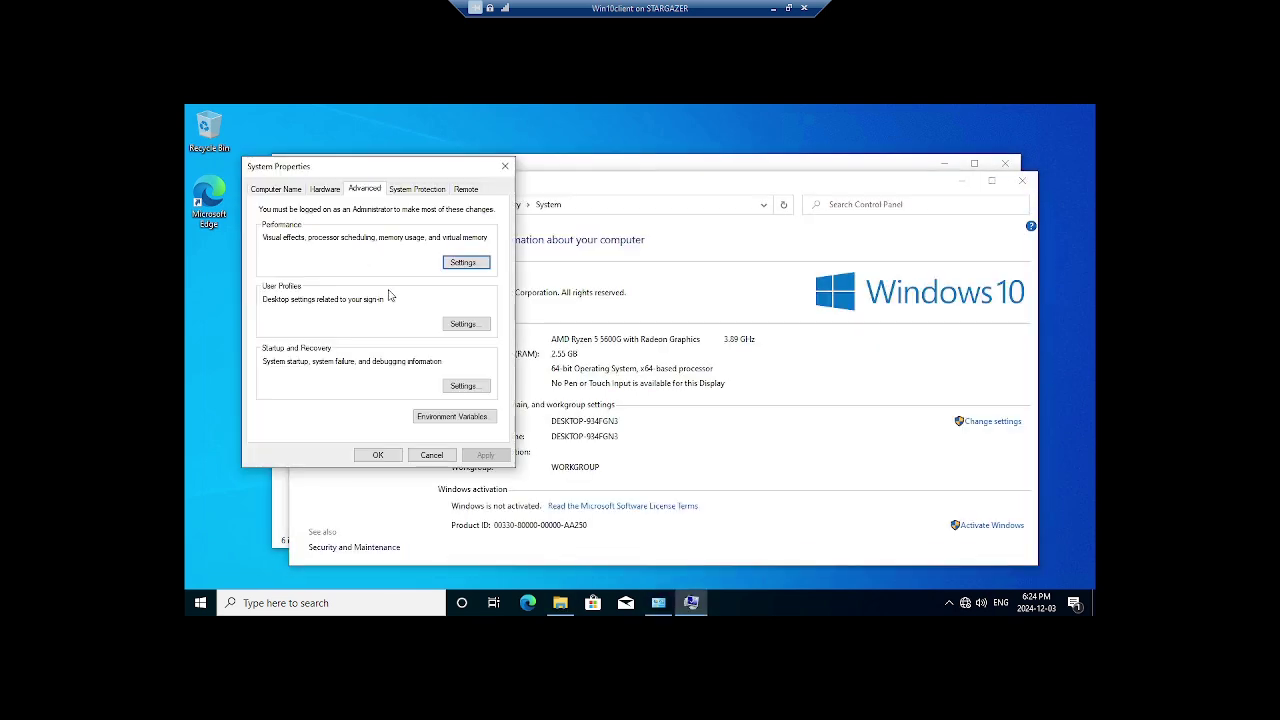
pyautogui.click(266, 190)
pyautogui.click(440, 358)
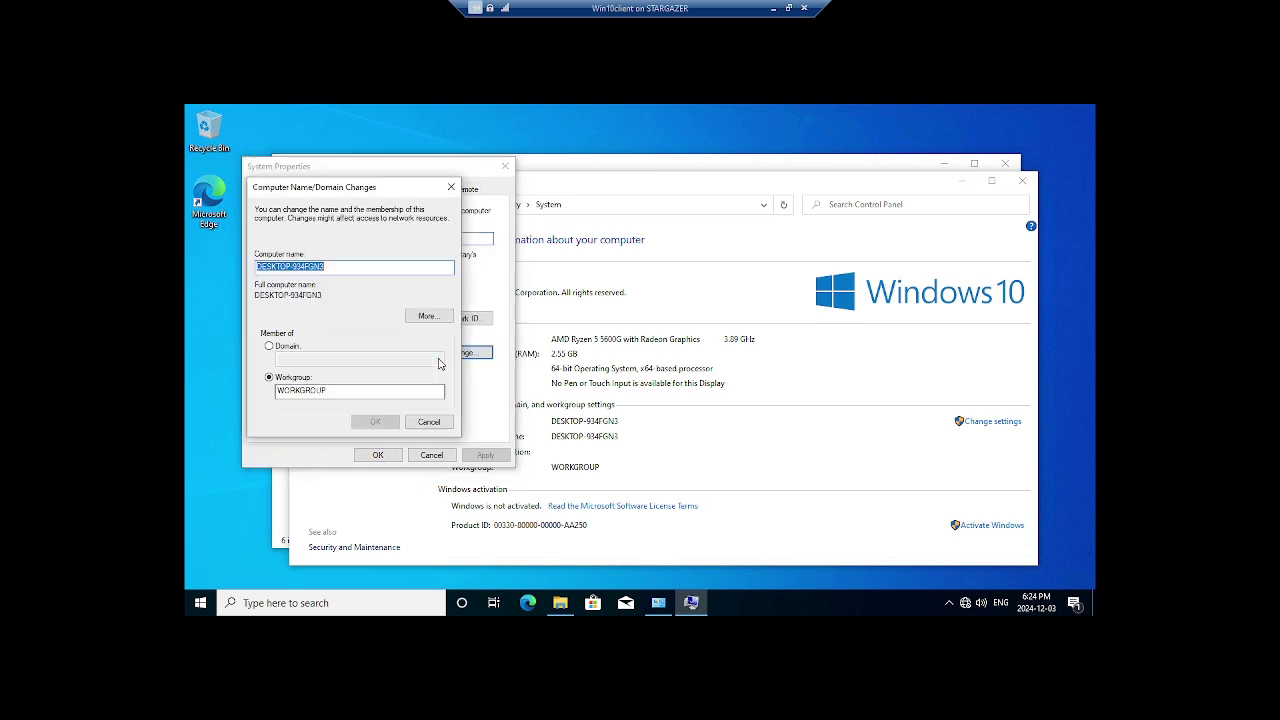
# Rename the PC to Cl1, join domain Sith.lan, and enter the domain administrator user name
pyautogui.write('C')
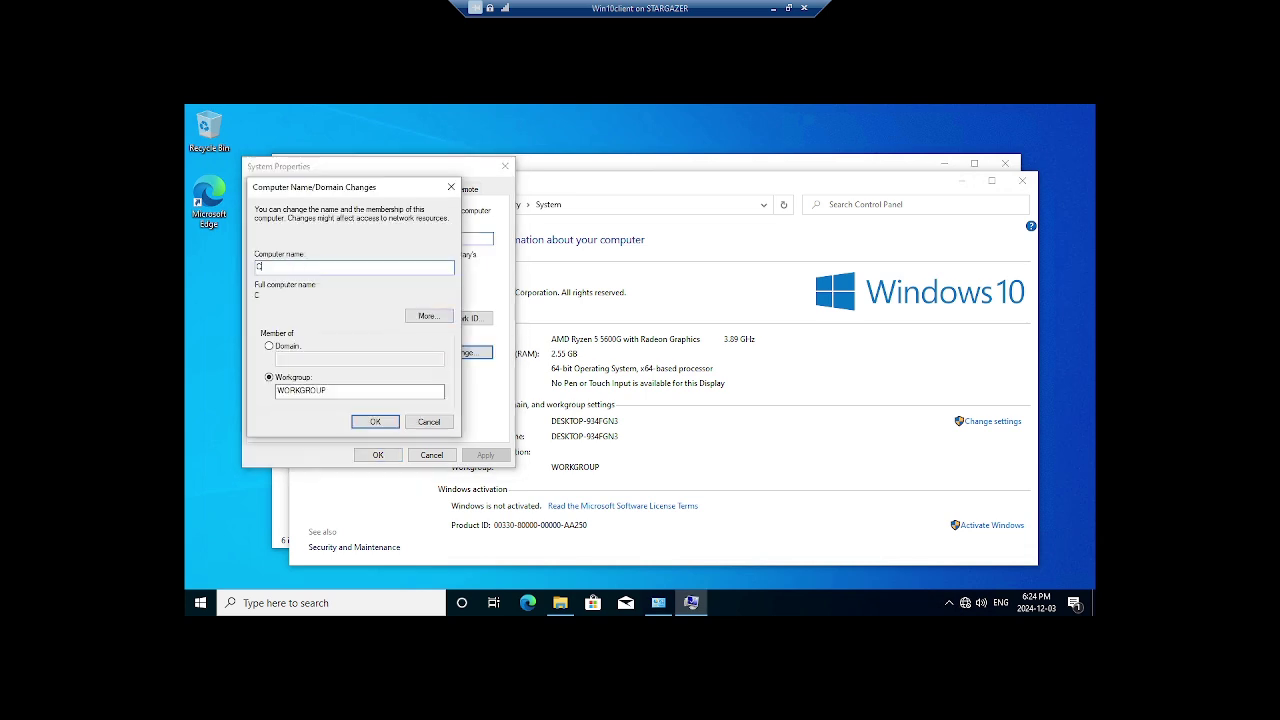
pyautogui.write('l1')
pyautogui.click(270, 346)
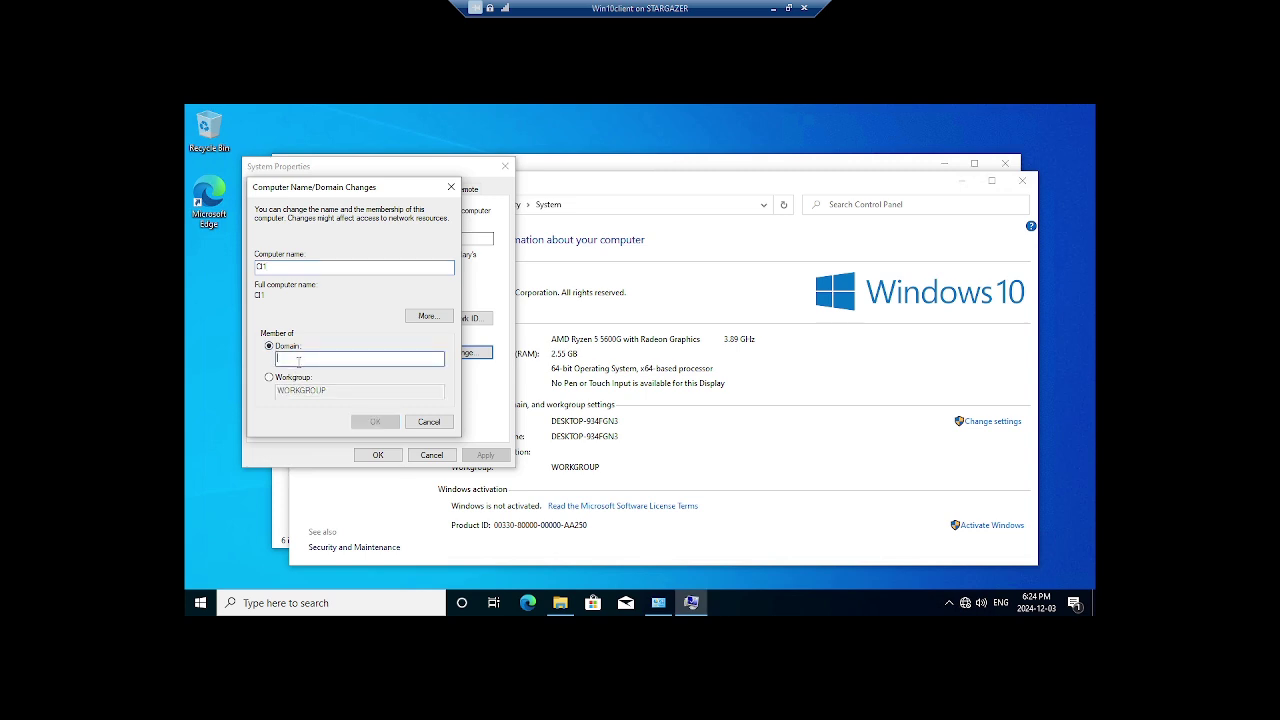
pyautogui.write('SithJan')
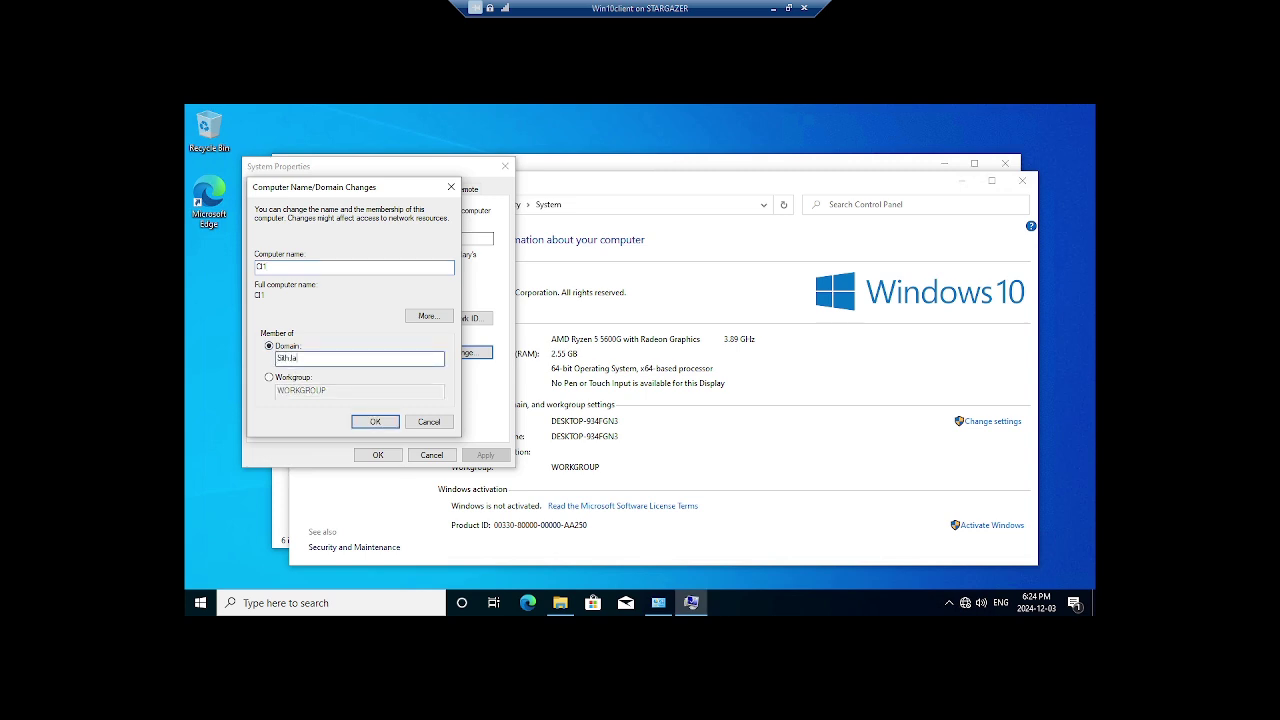
pyautogui.click(365, 423)
pyautogui.write('ad')
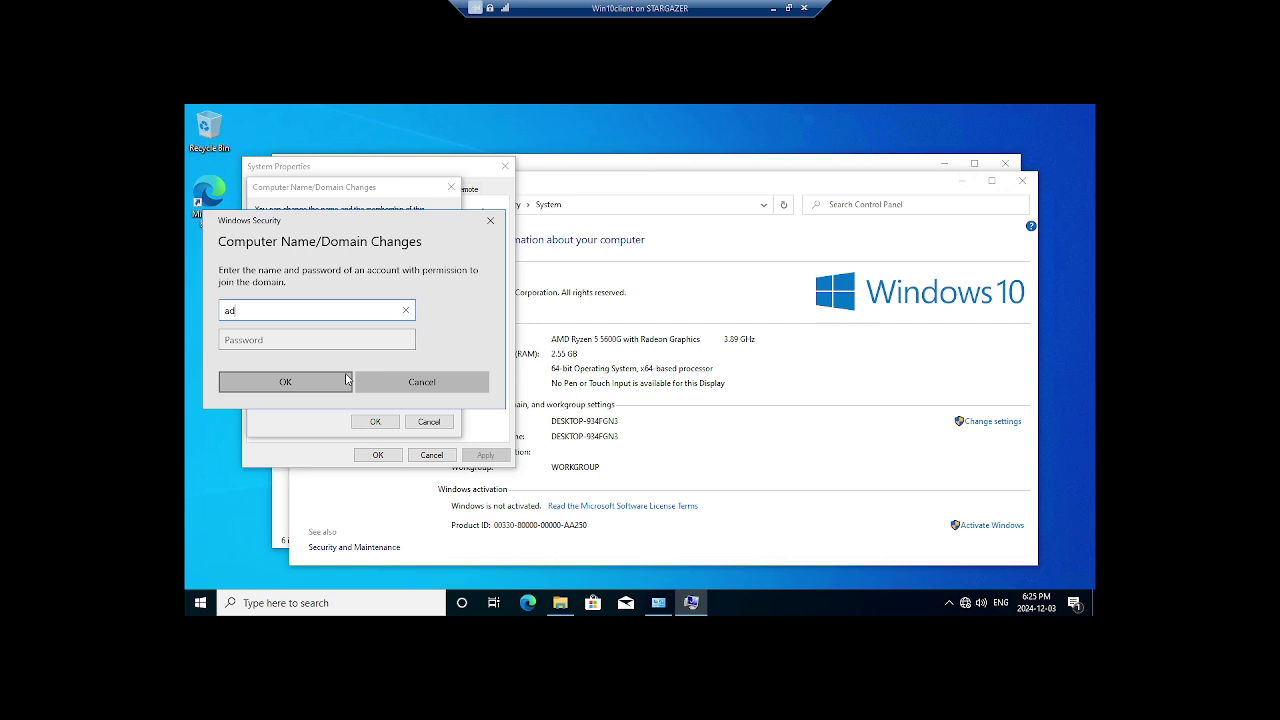
pyautogui.write('ministrator')
pyautogui.write('@sith.la')
pyautogui.write('n')
# Submit the domain administrator's password and acknowledge the welcome, DNS error and restart messages
pyautogui.press('Tab')
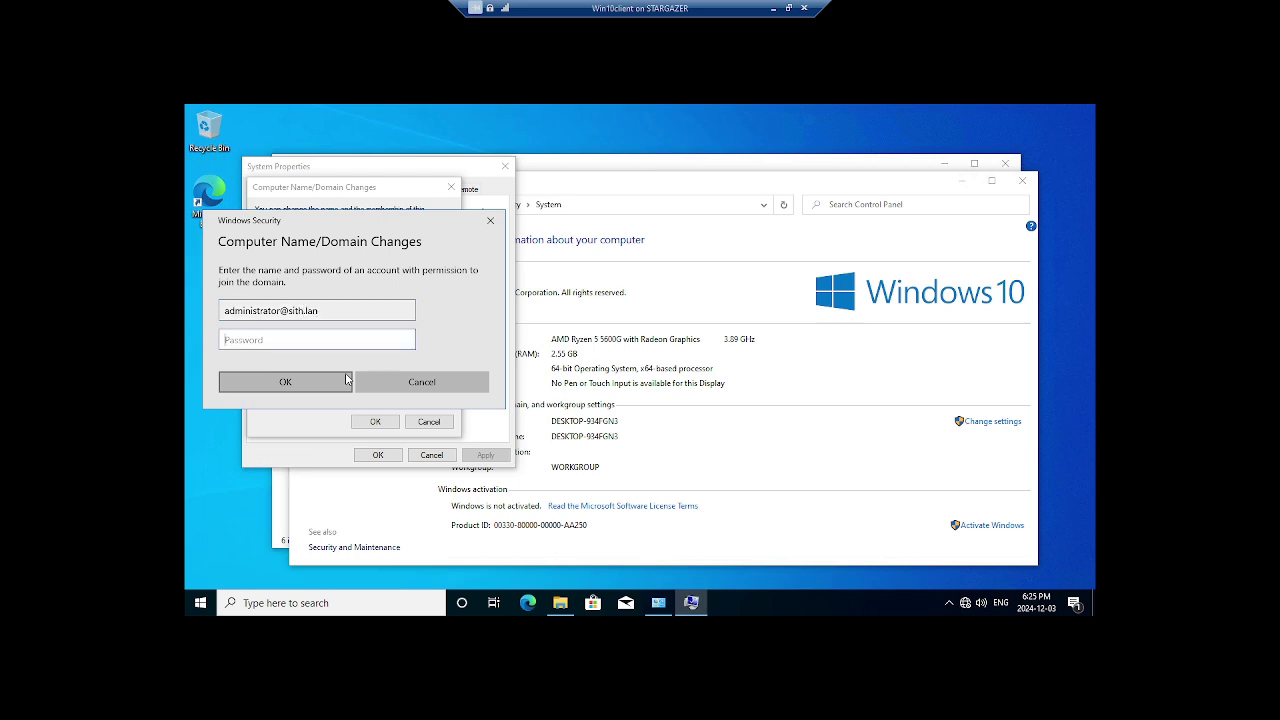
pyautogui.write('*********')
pyautogui.click(331, 381)
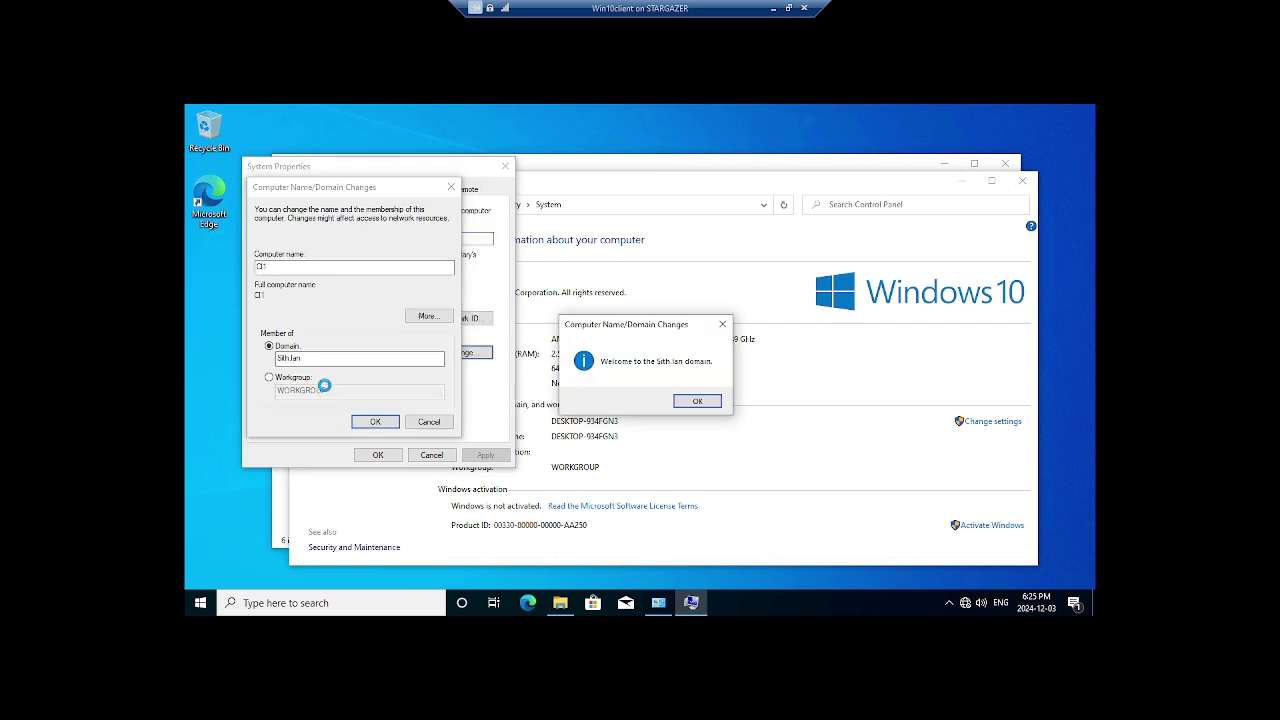
pyautogui.click(689, 403)
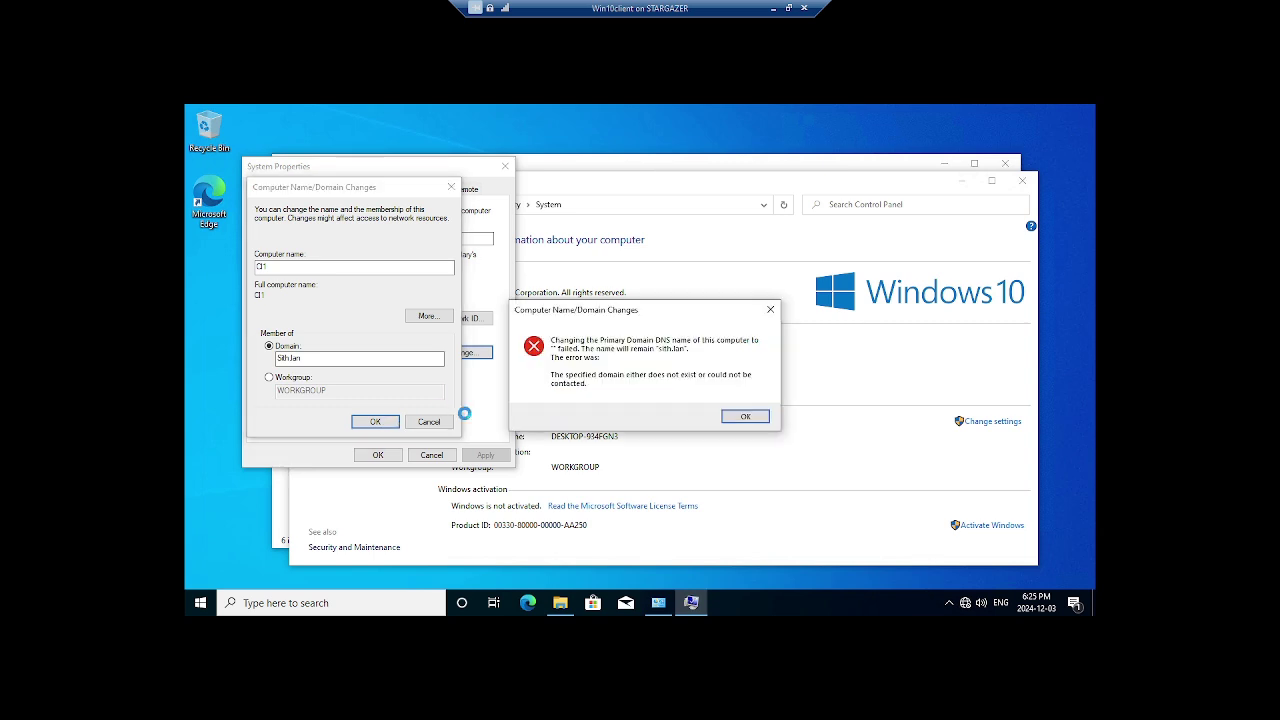
pyautogui.click(745, 418)
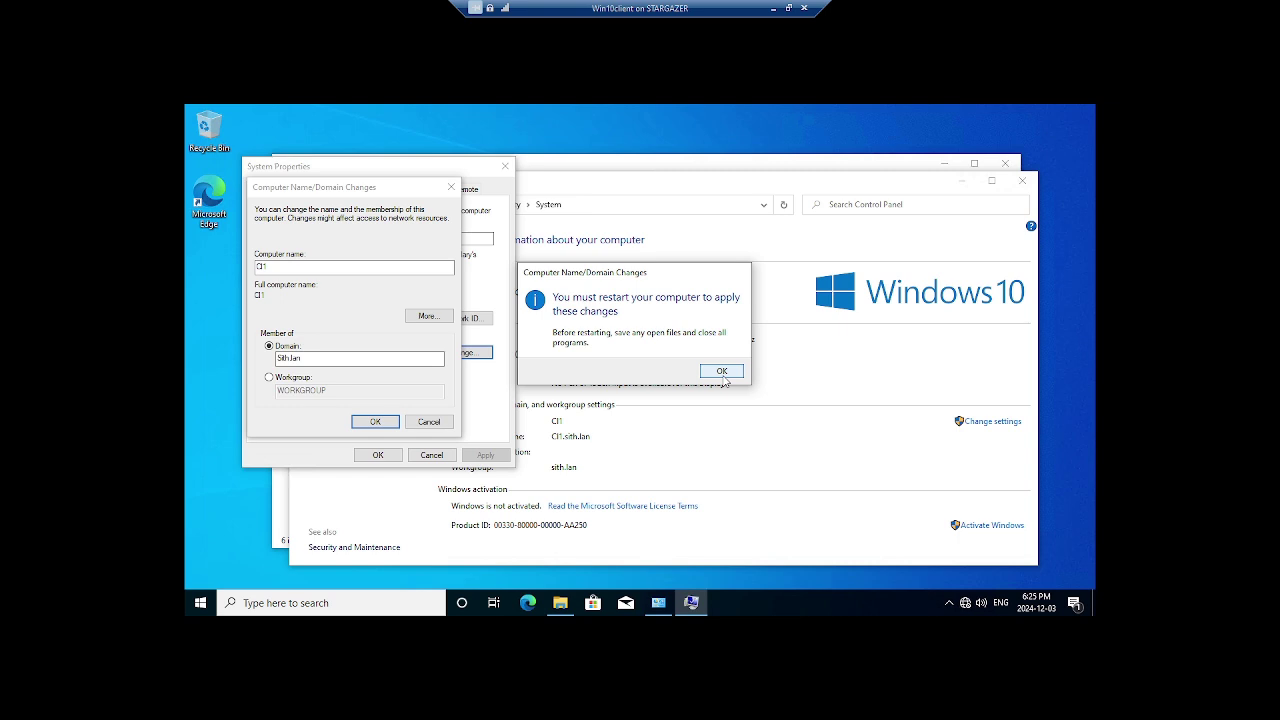
pyautogui.click(721, 371)
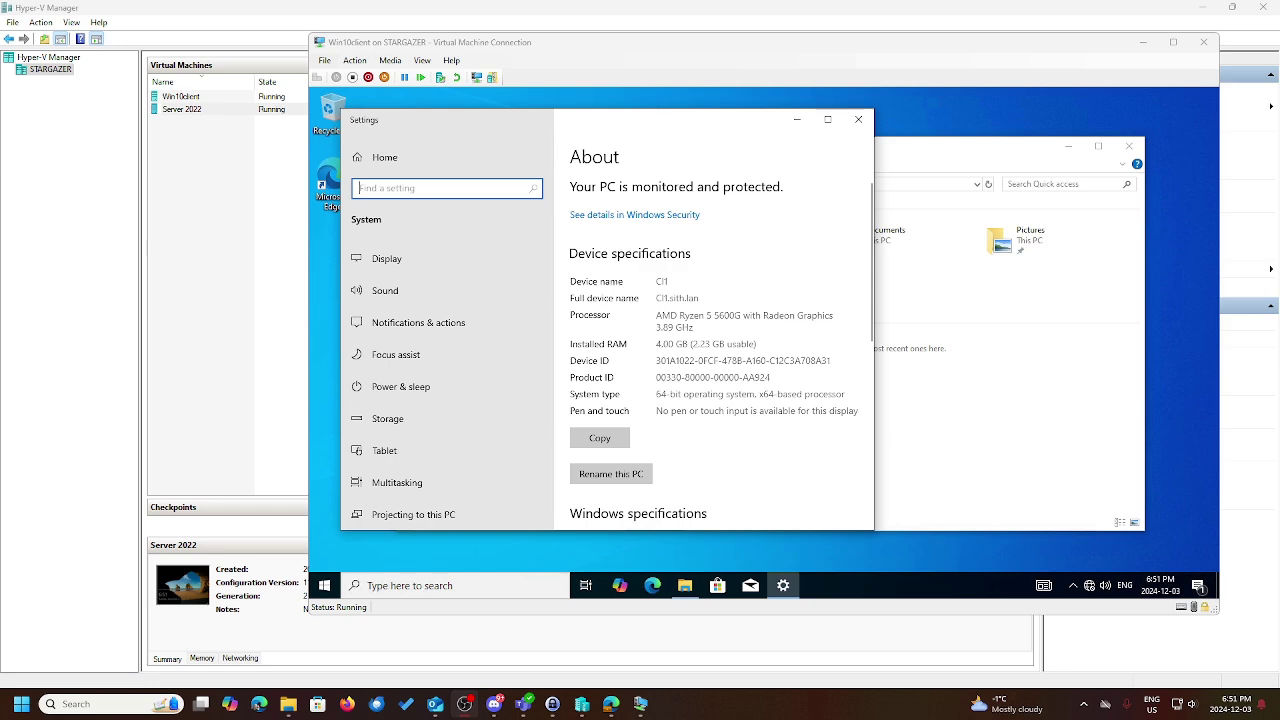
# Close the client's Settings and File Explorer, then switch to the Server 2022 VM
pyautogui.click(1173, 43)
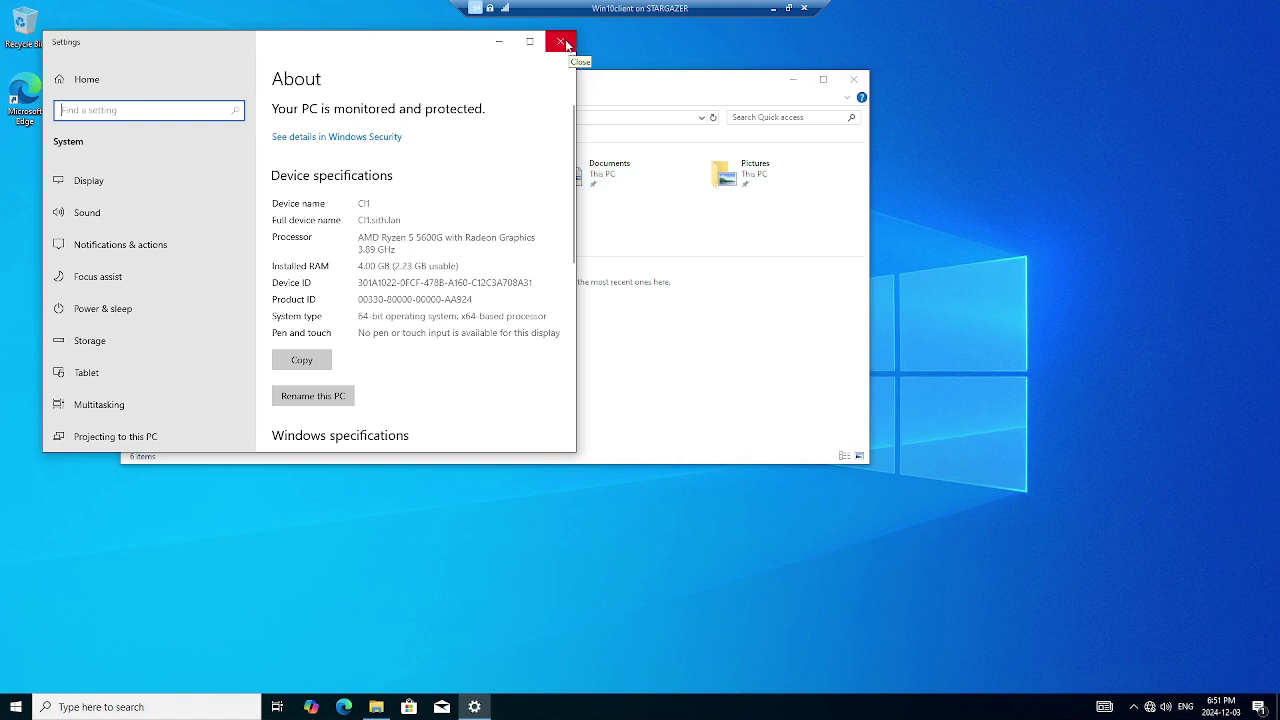
pyautogui.click(563, 42)
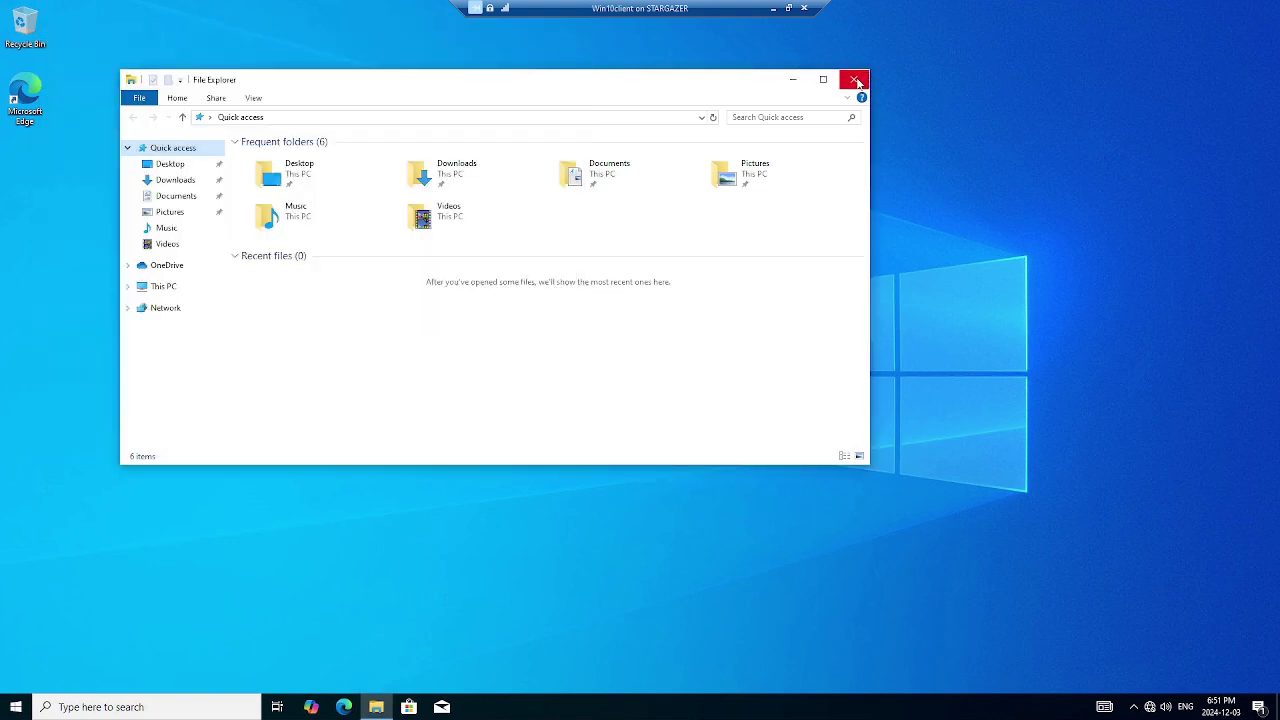
pyautogui.click(857, 82)
pyautogui.click(788, 10)
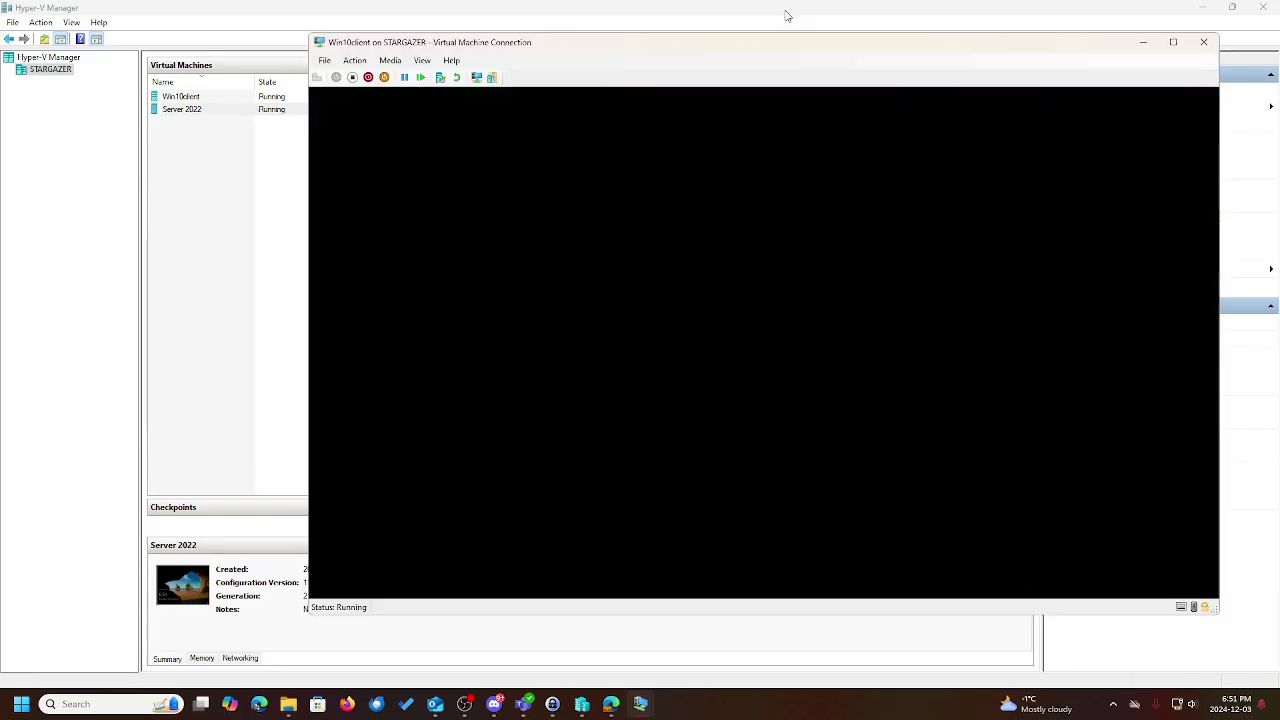
pyautogui.moveTo(640, 704)
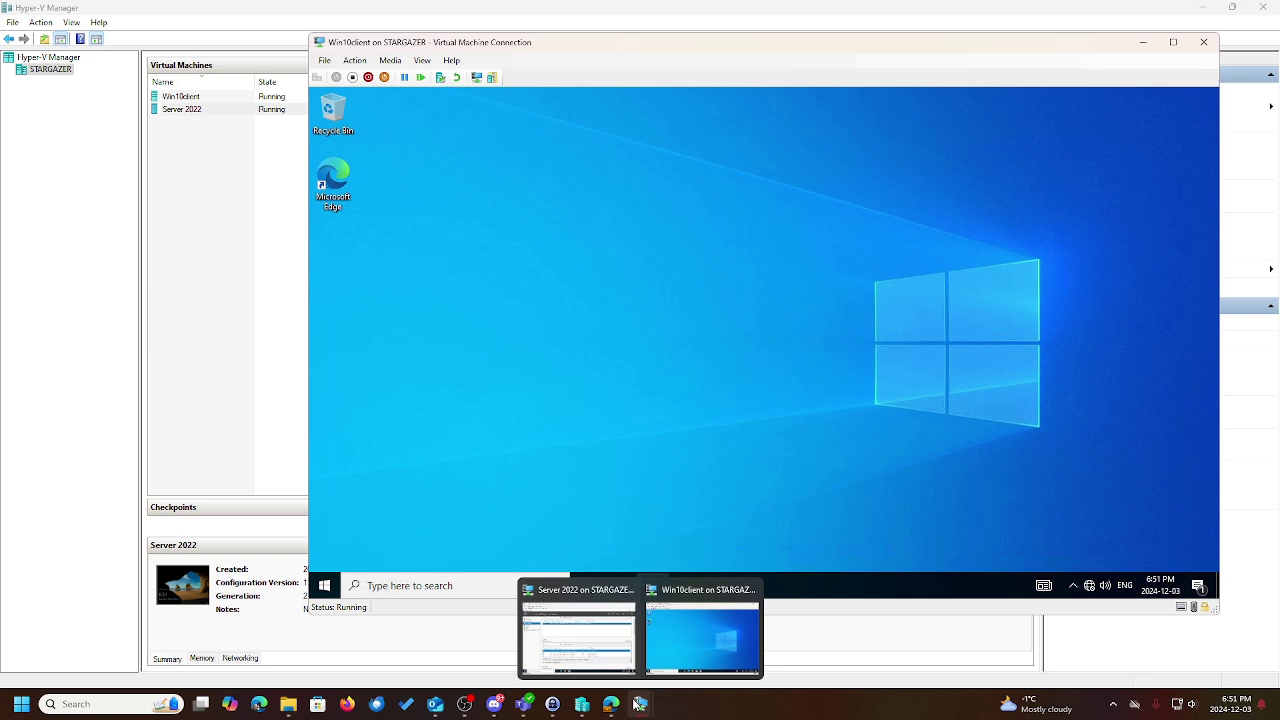
pyautogui.click(616, 641)
# Launch Active Directory Users and Computers from Tools and open sith.lan's Users container
pyautogui.click(1172, 42)
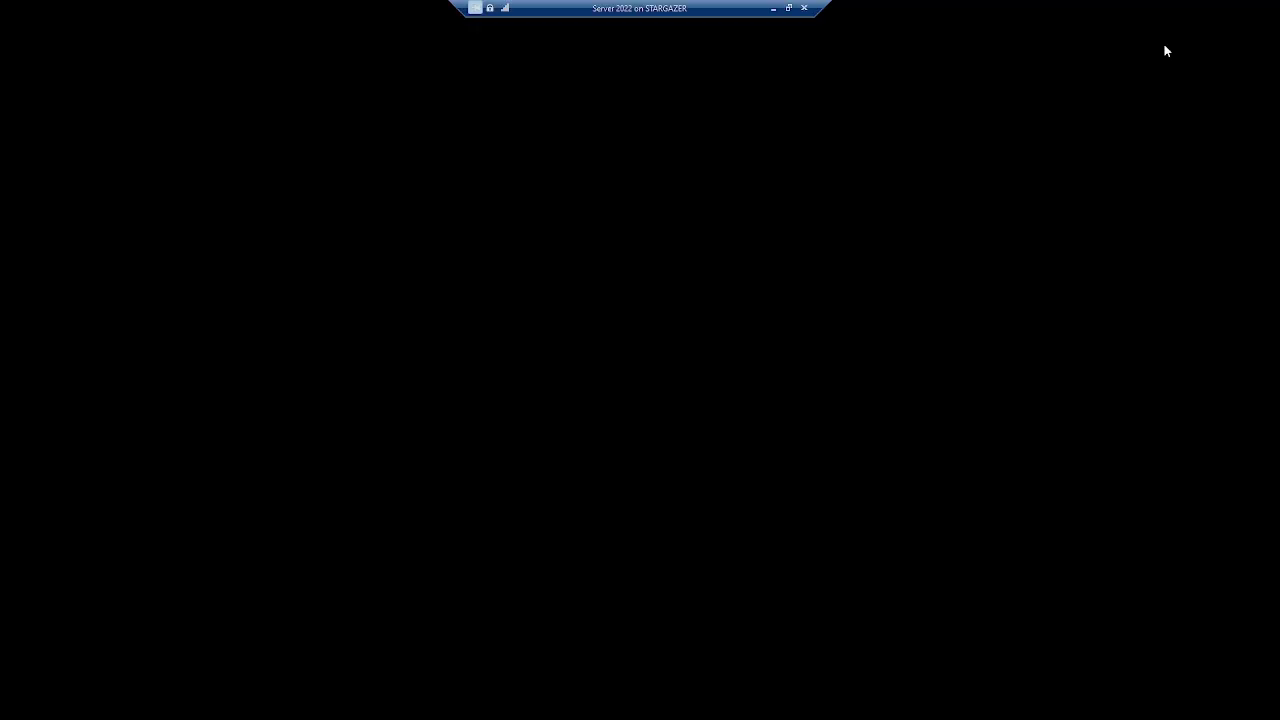
pyautogui.click(1178, 37)
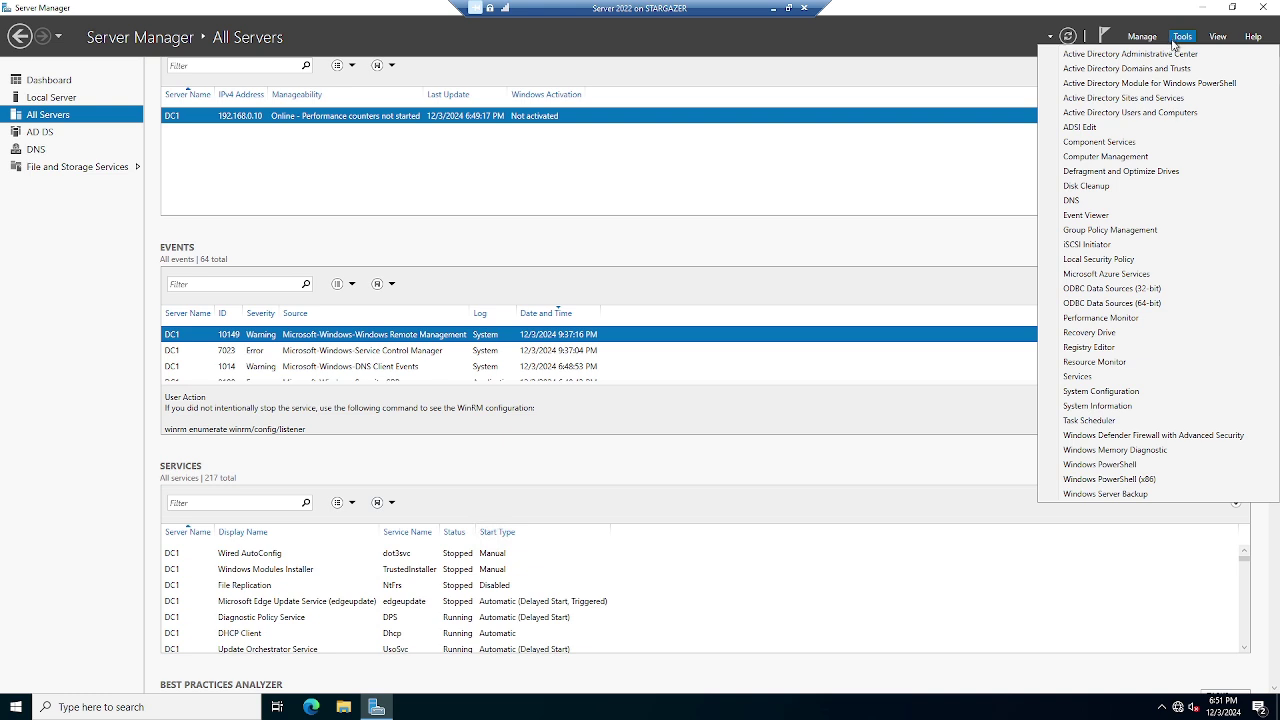
pyautogui.click(1157, 118)
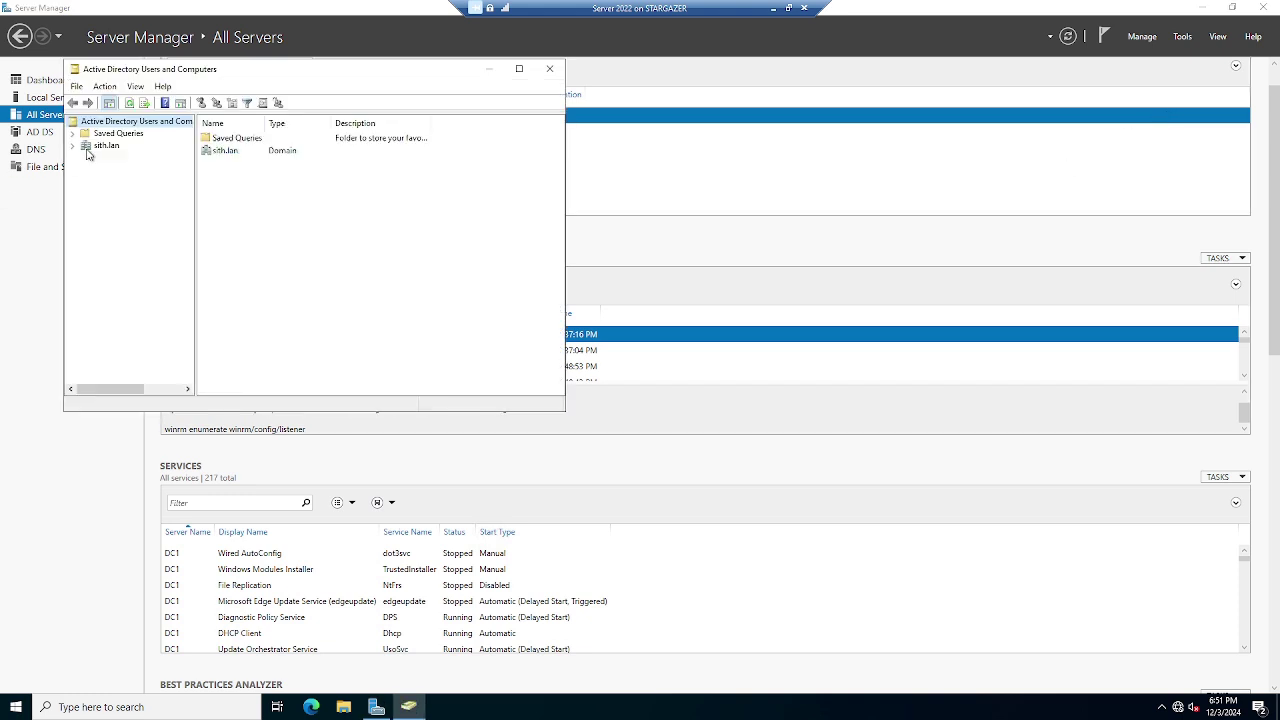
pyautogui.click(73, 146)
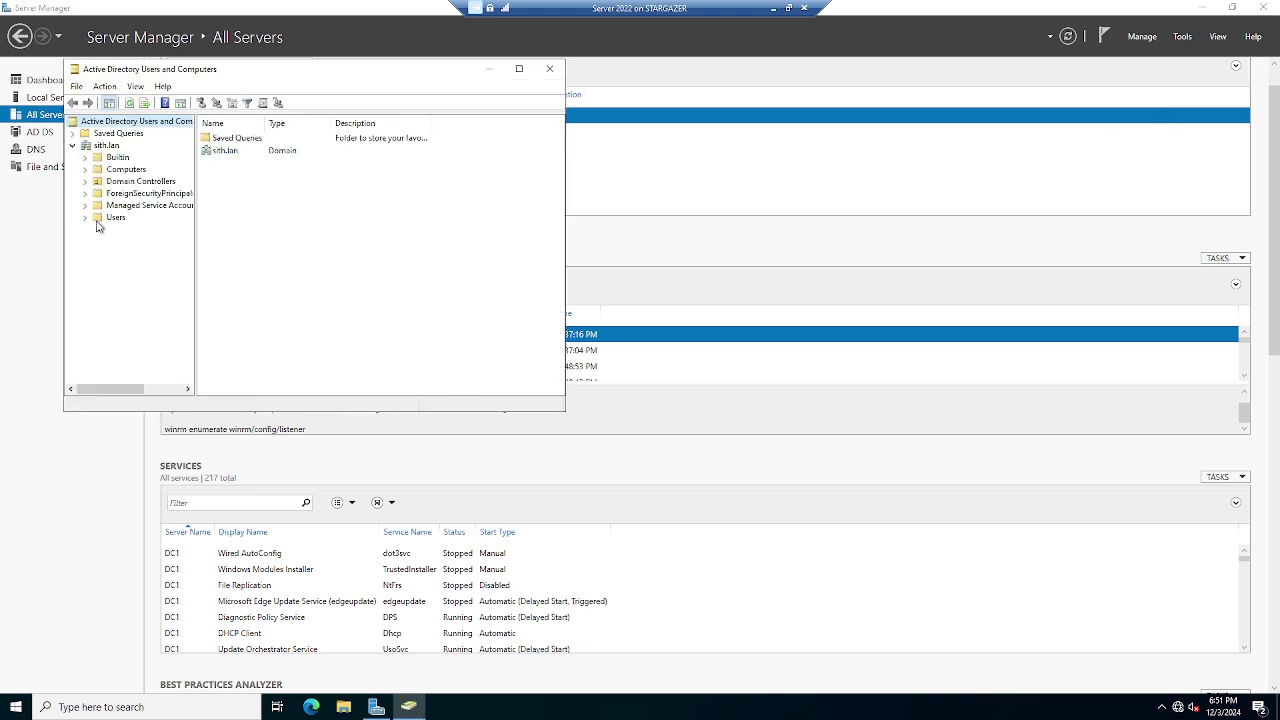
pyautogui.click(97, 219)
pyautogui.rightClick(97, 220)
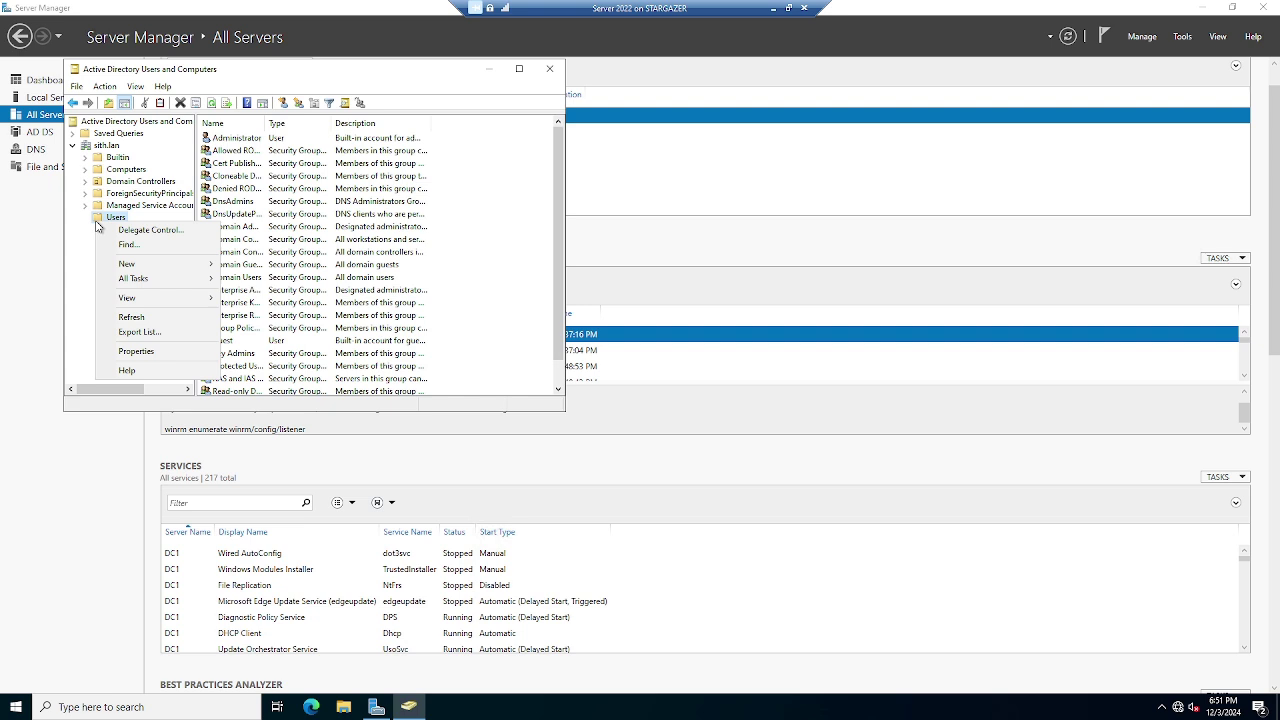
# Start a new user in the Users container and enter its first name and logon name
pyautogui.moveTo(129, 264)
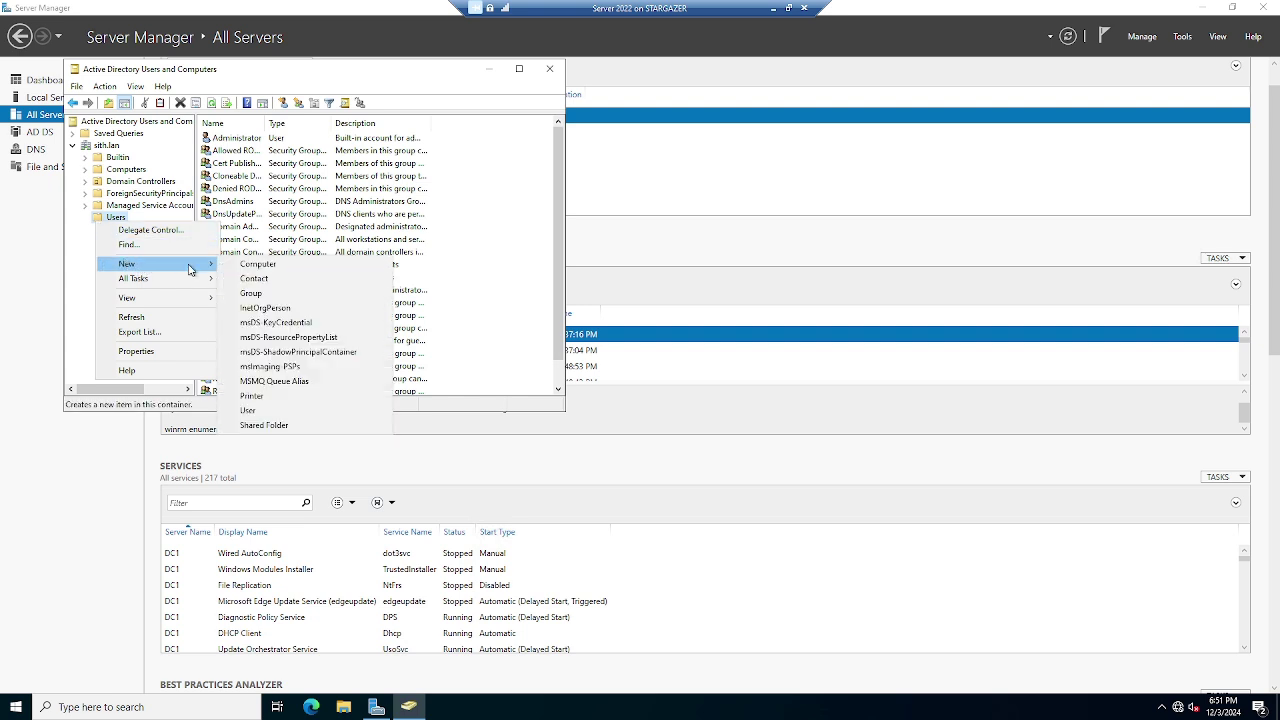
pyautogui.click(261, 411)
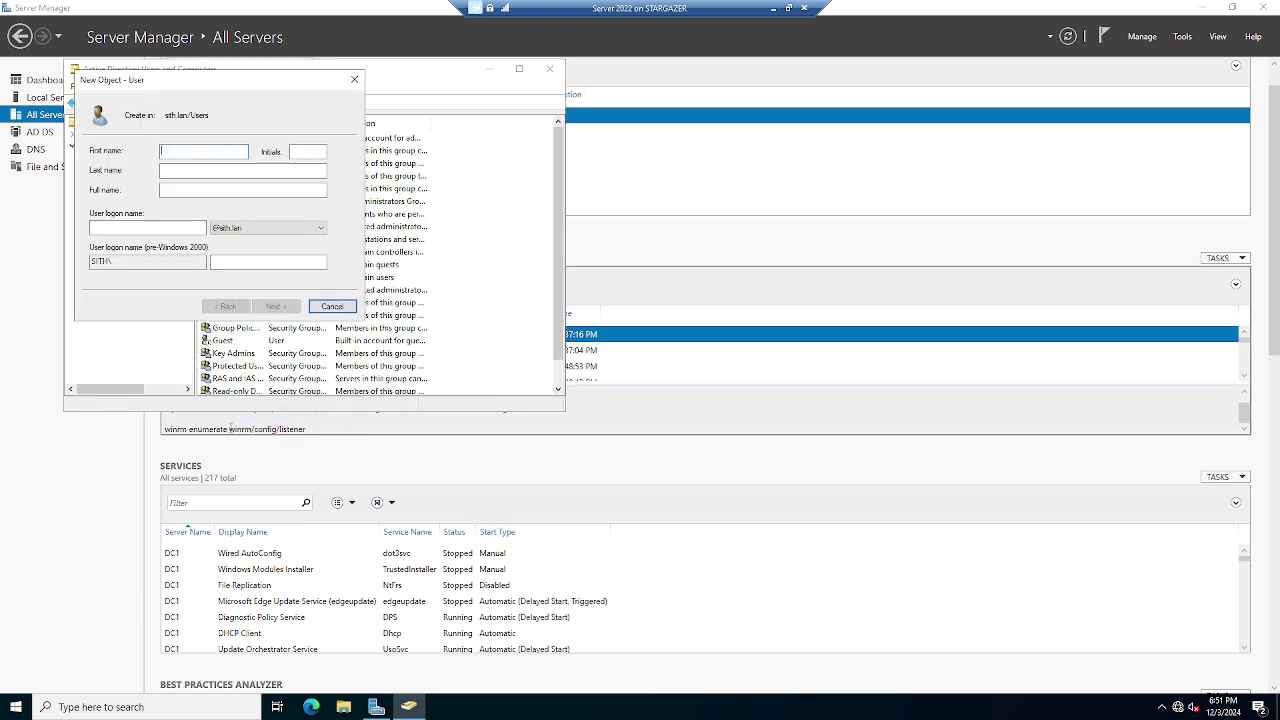
pyautogui.write('Jean-Luc')
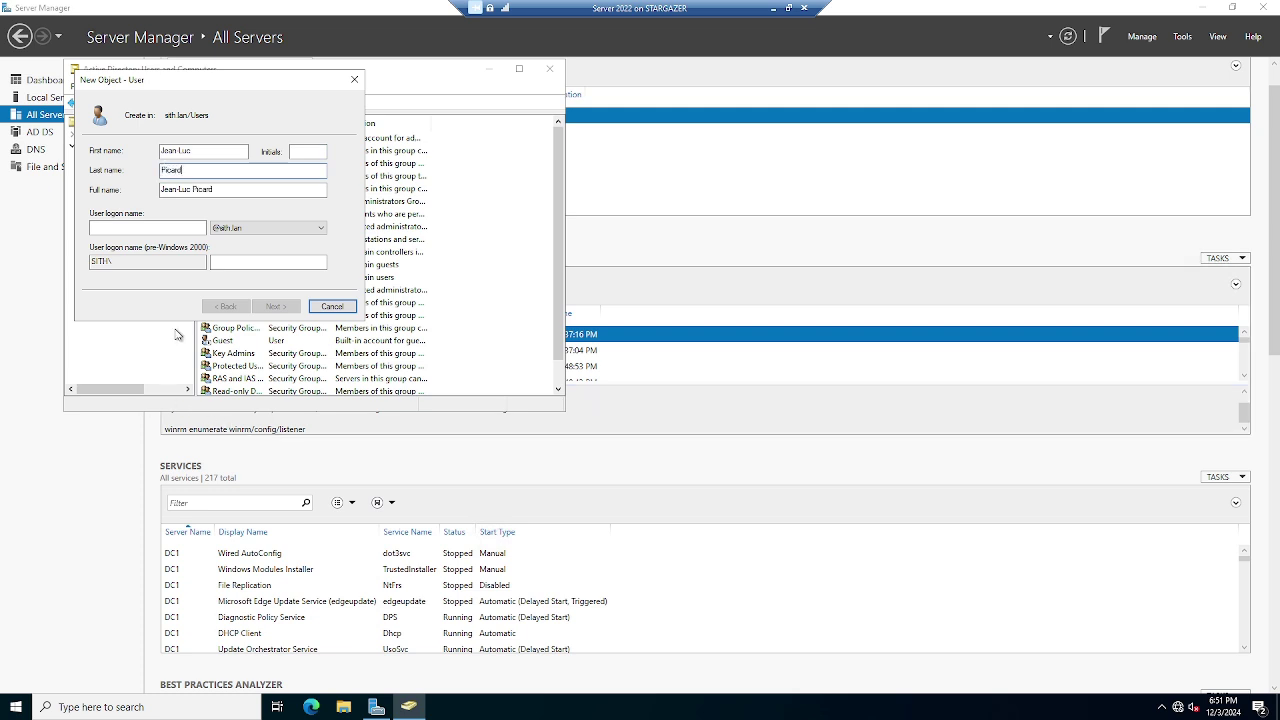
pyautogui.click(157, 230)
pyautogui.write('jlpicard')
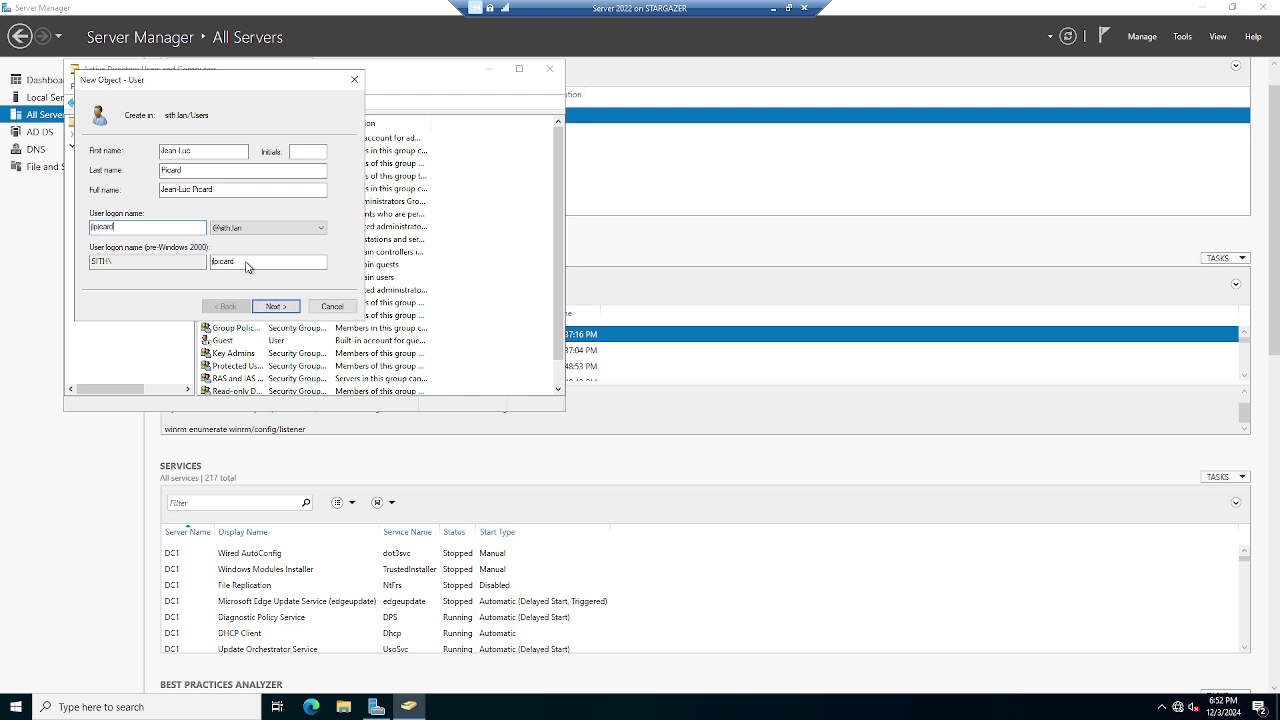
# Set and confirm the password, with no forced change at first logon, then finish creating the user
pyautogui.click(271, 309)
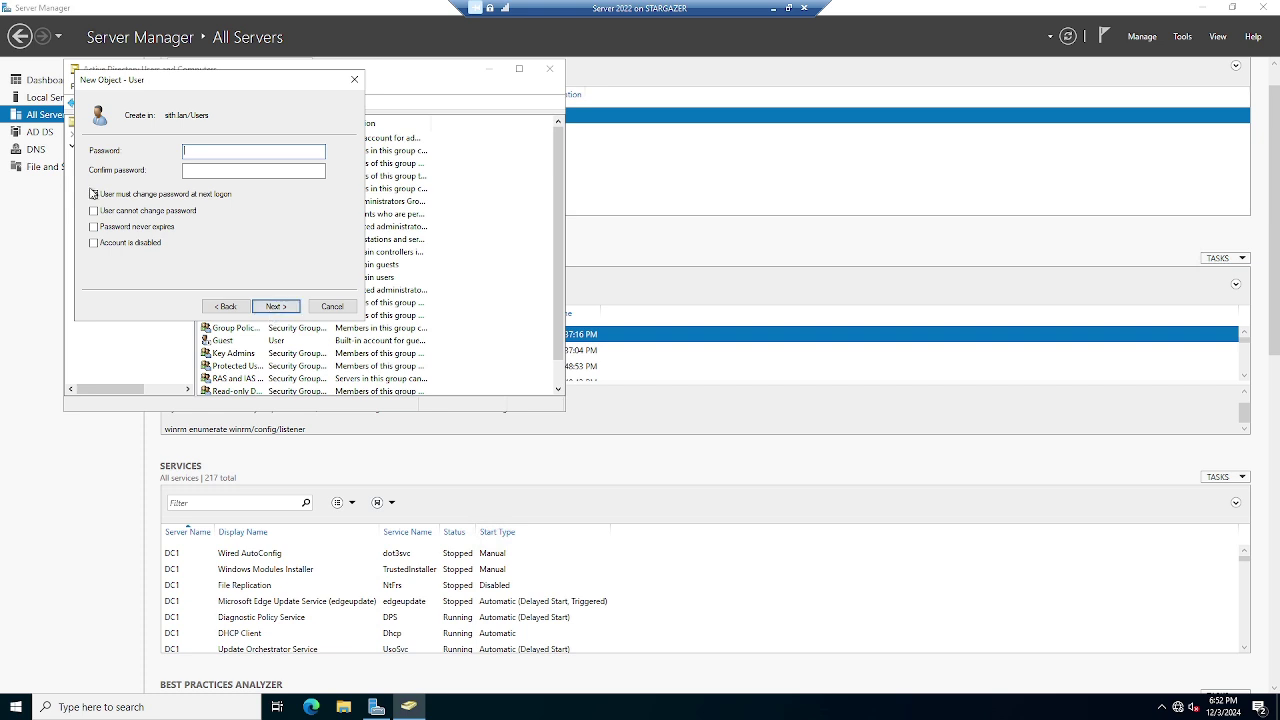
pyautogui.click(101, 194)
pyautogui.click(195, 153)
pyautogui.write('P@1')
pyautogui.click(193, 171)
pyautogui.write('P@ssw0rd1')
pyautogui.click(287, 311)
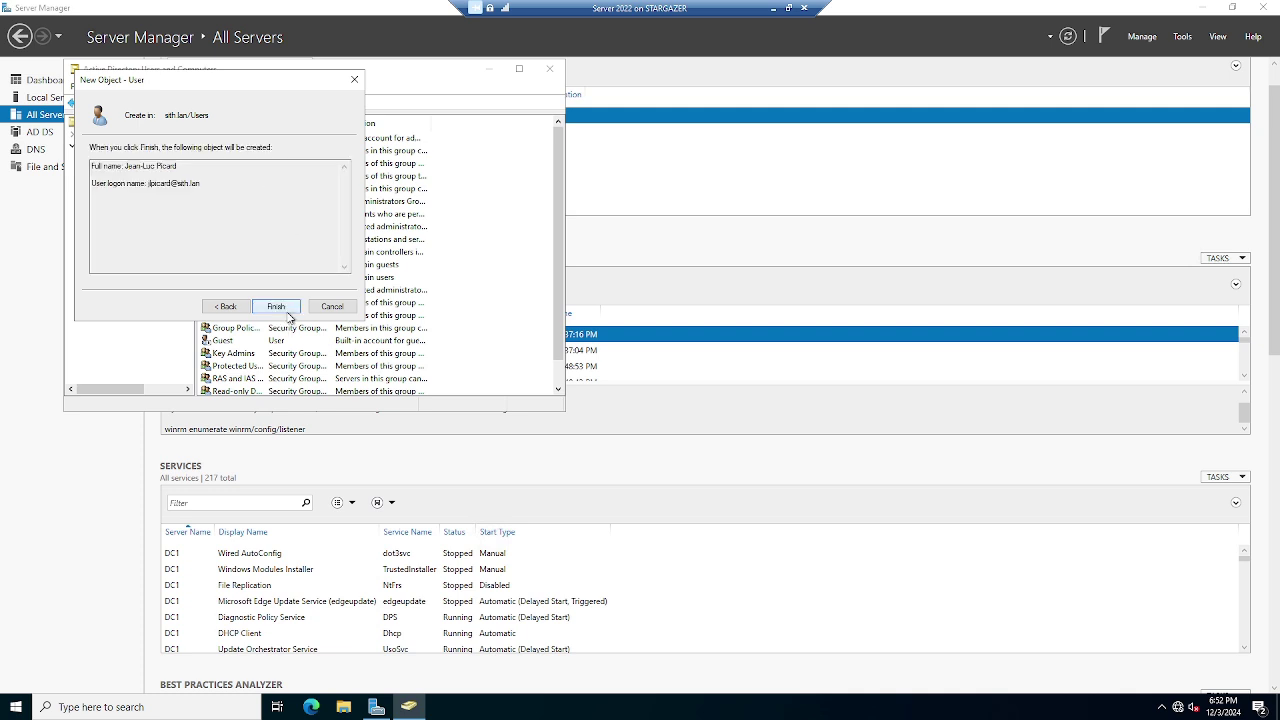
pyautogui.click(288, 316)
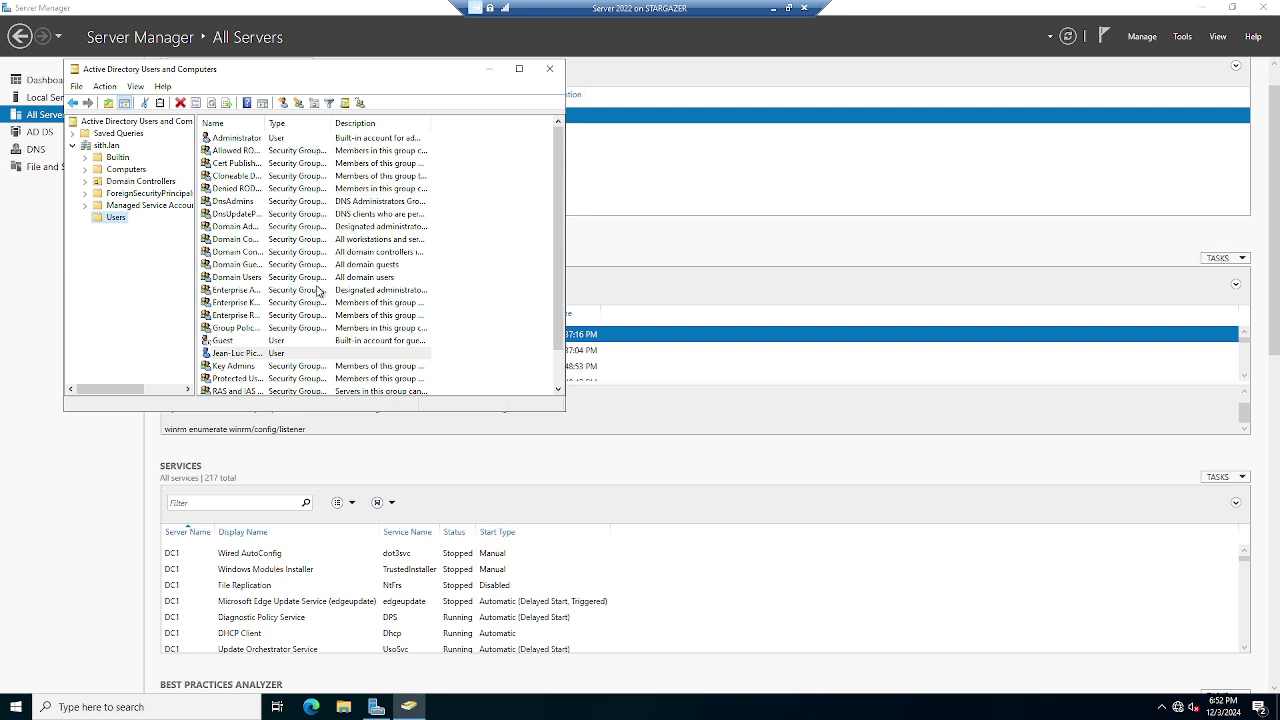
# Start another new user in Users and fill in its first name and logon name
pyautogui.rightClick(104, 221)
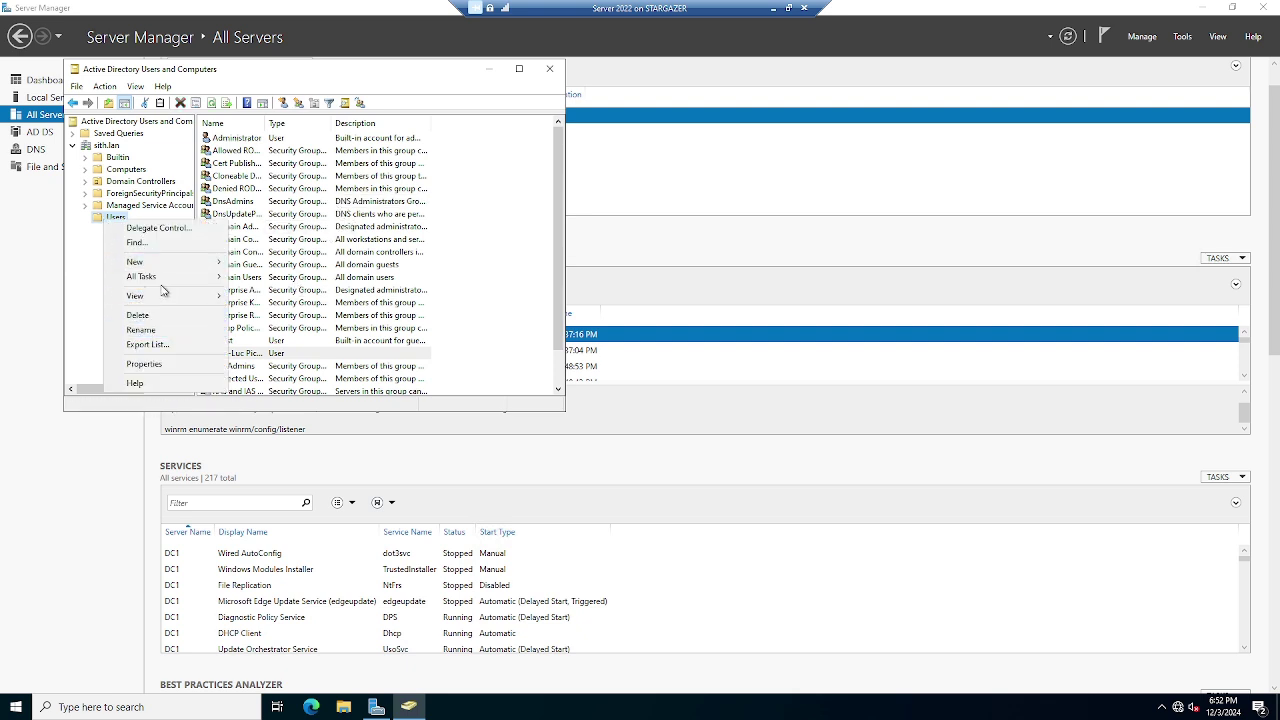
pyautogui.moveTo(165, 262)
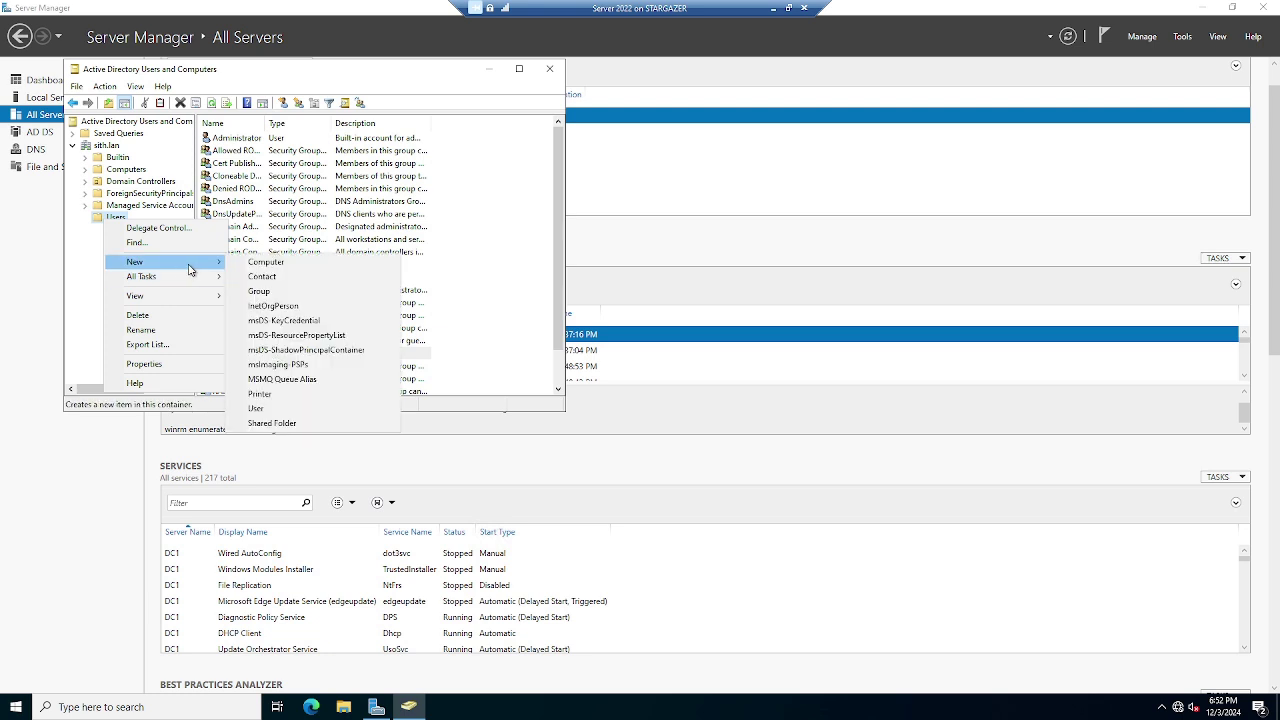
pyautogui.click(259, 409)
pyautogui.write('G')
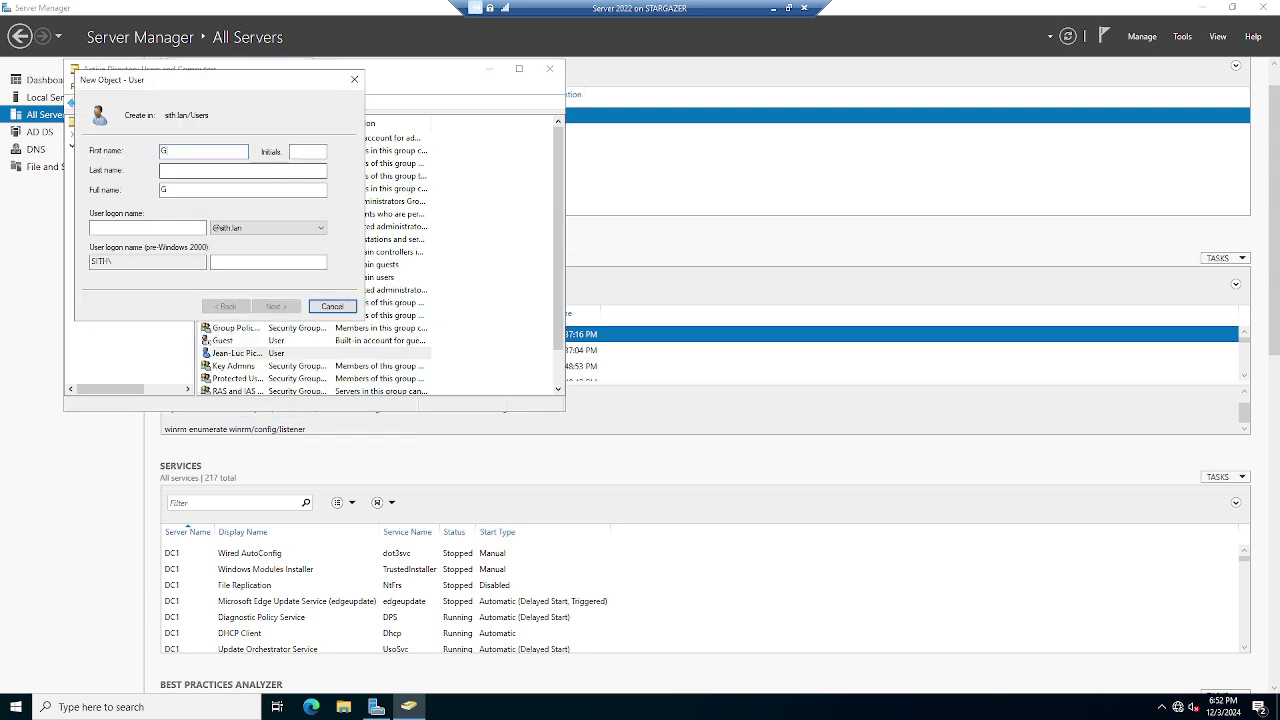
pyautogui.press('Tab')
pyautogui.press('Tab')
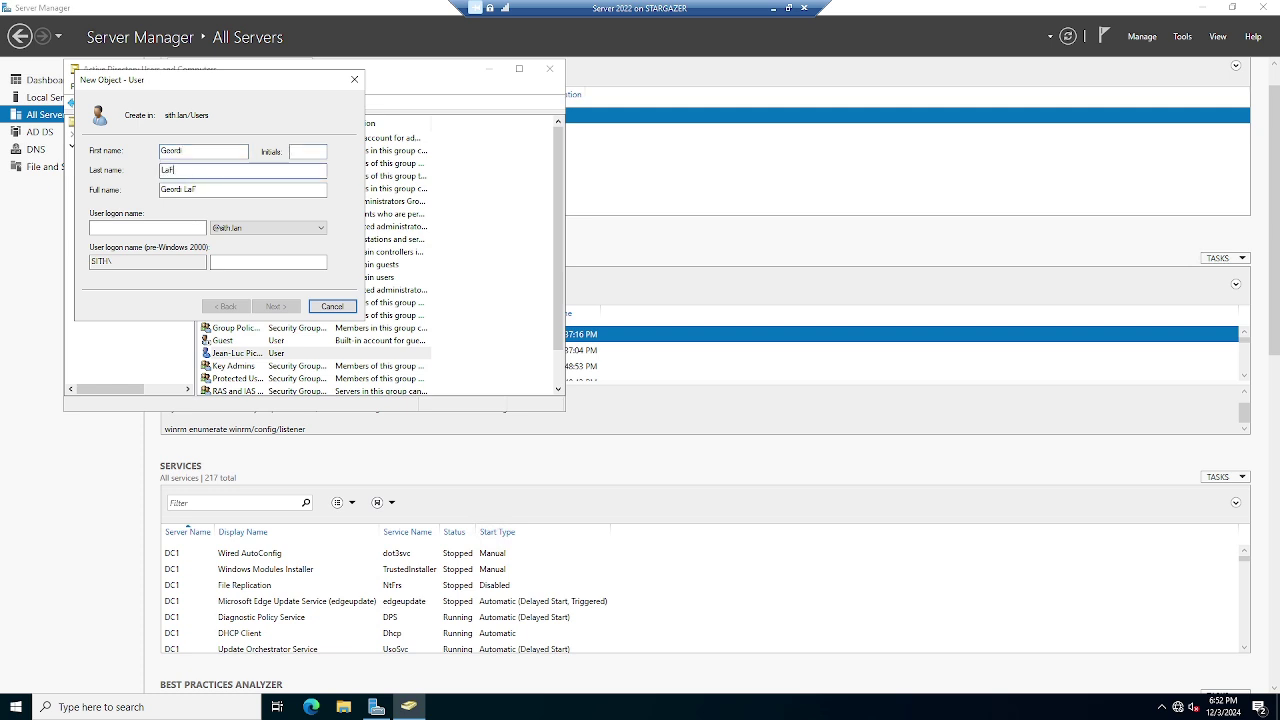
pyautogui.click(164, 226)
pyautogui.write('glaforge')
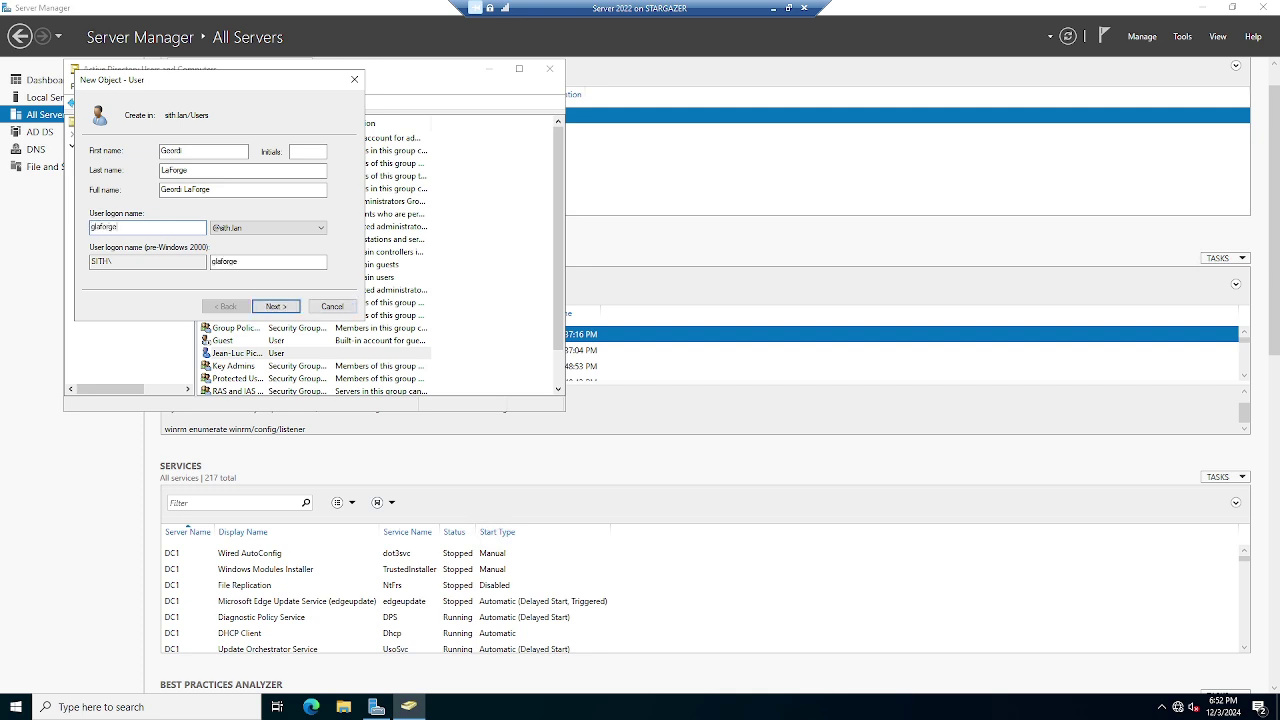
# Enter and confirm the password, keeping 'must change password at next logon' checked, and finish
pyautogui.click(262, 307)
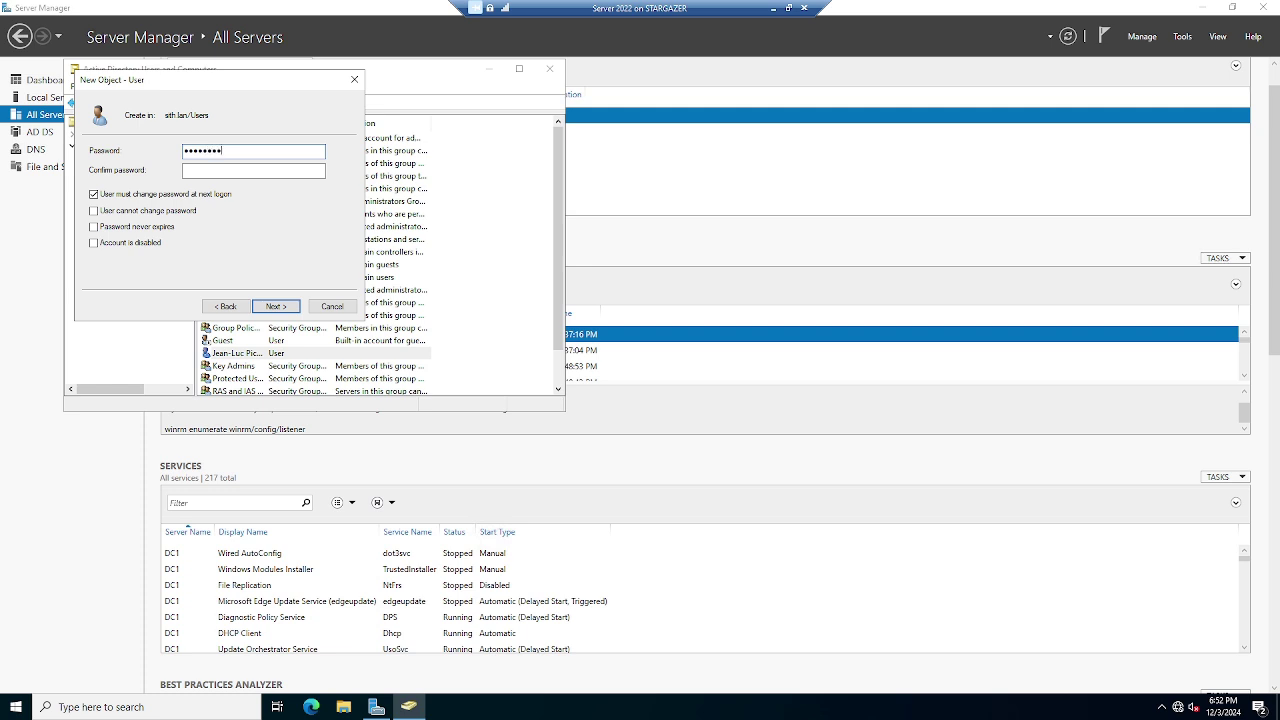
pyautogui.click(185, 171)
pyautogui.write('•••••••••')
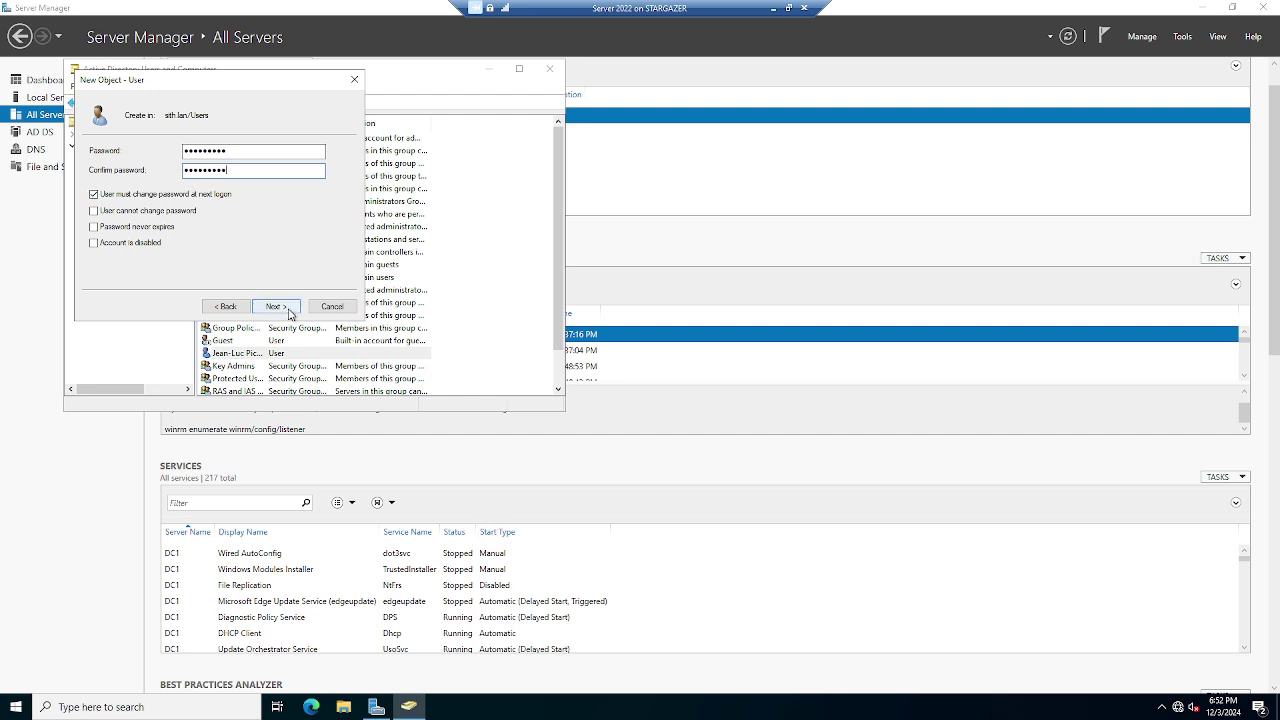
pyautogui.click(289, 313)
pyautogui.click(288, 310)
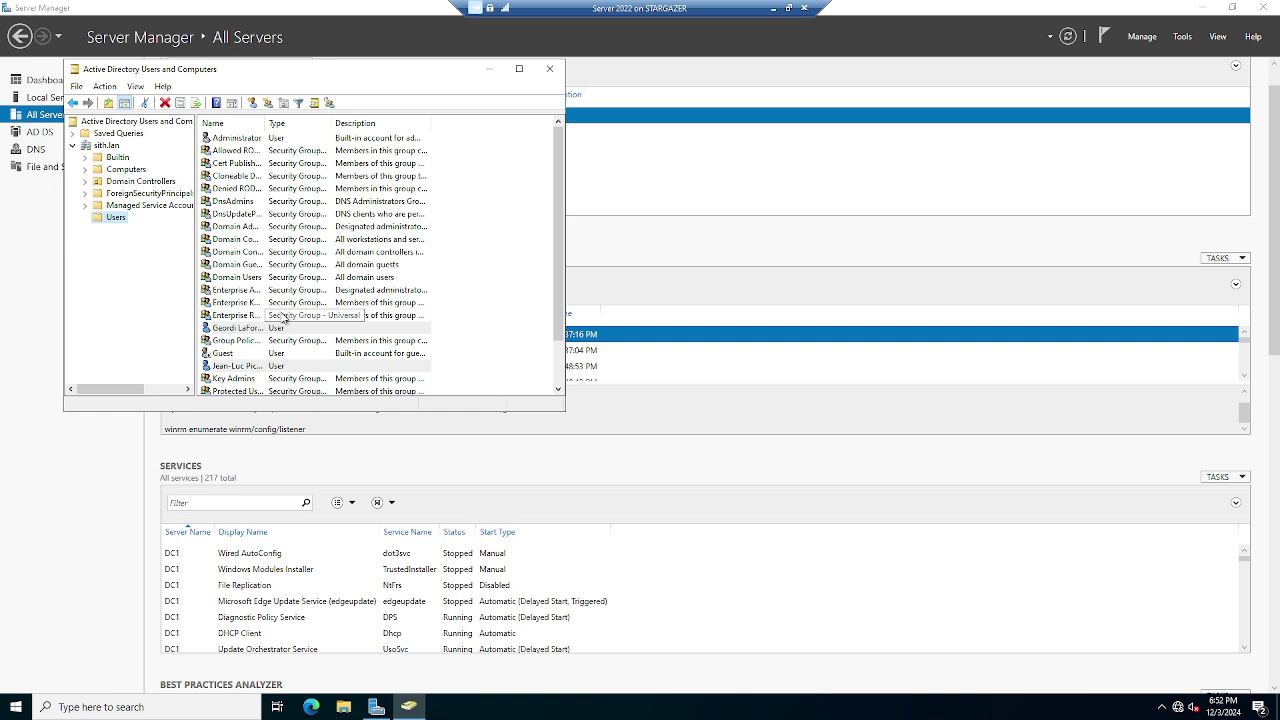
# Switch to the Win10 client VM in full screen and sign out of Windows
pyautogui.click(787, 10)
pyautogui.moveTo(640, 706)
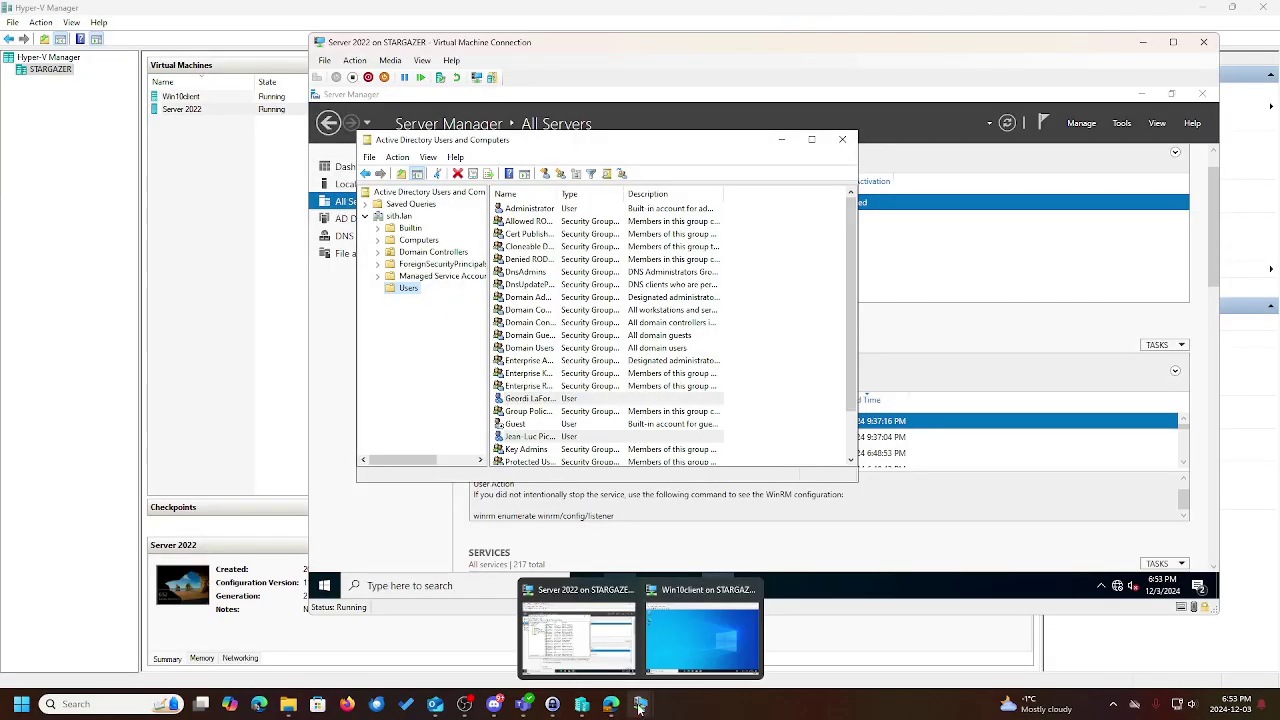
pyautogui.click(690, 632)
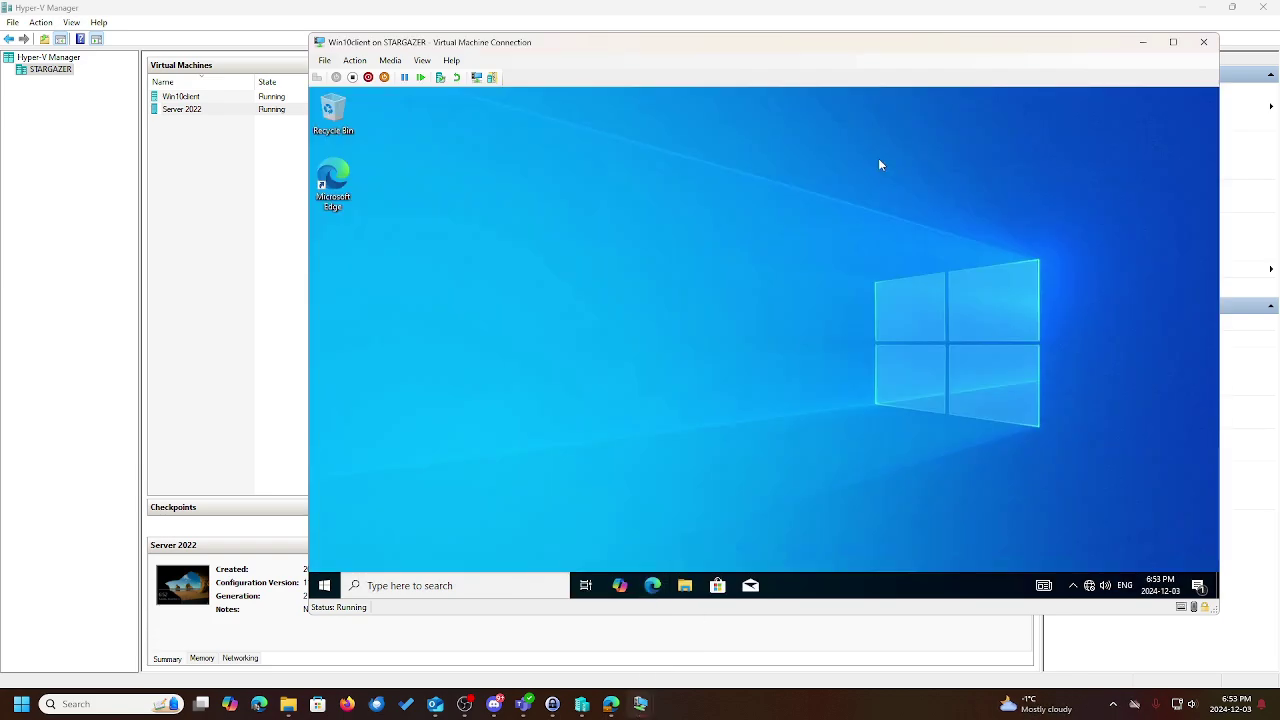
pyautogui.click(1170, 43)
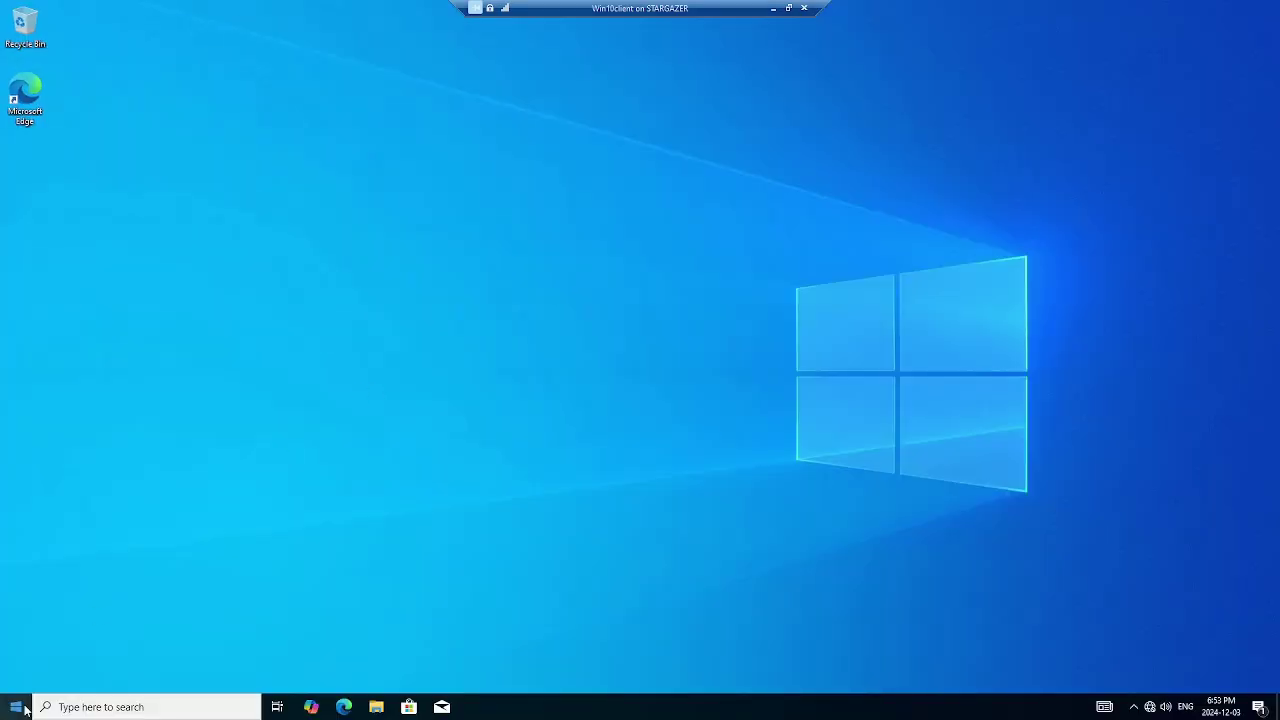
pyautogui.rightClick(14, 705)
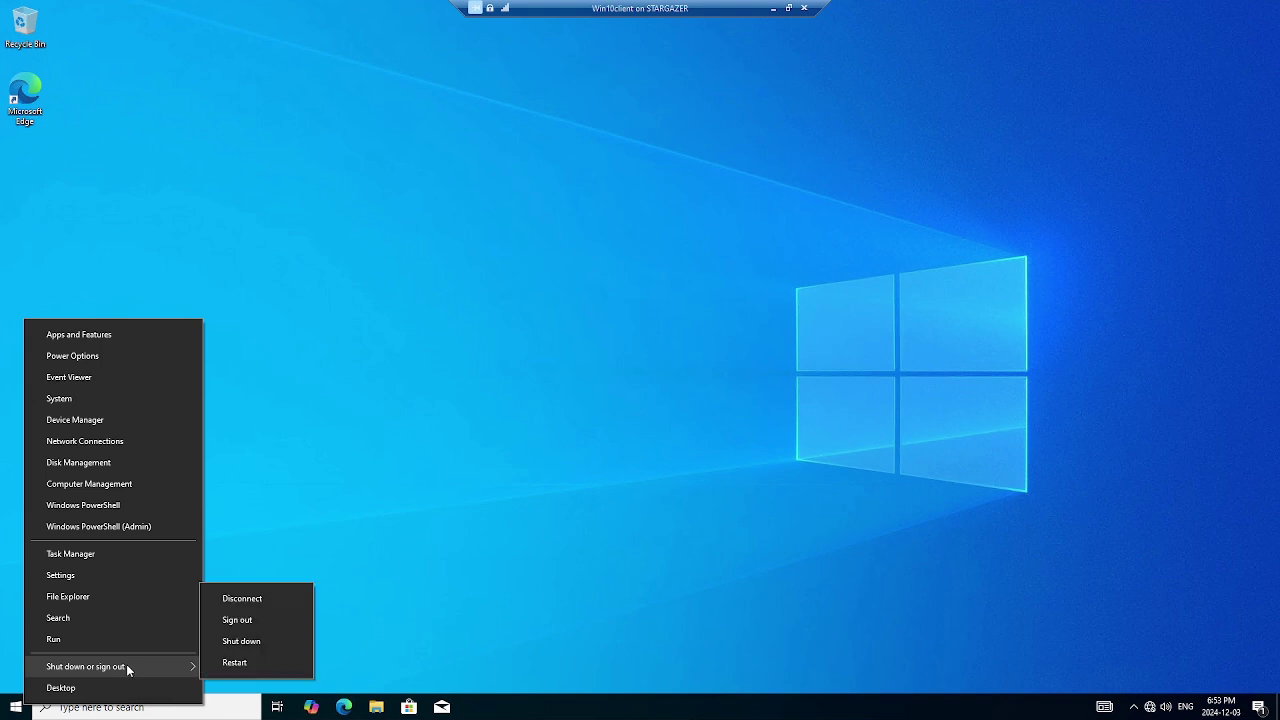
pyautogui.moveTo(162, 663)
pyautogui.click(251, 618)
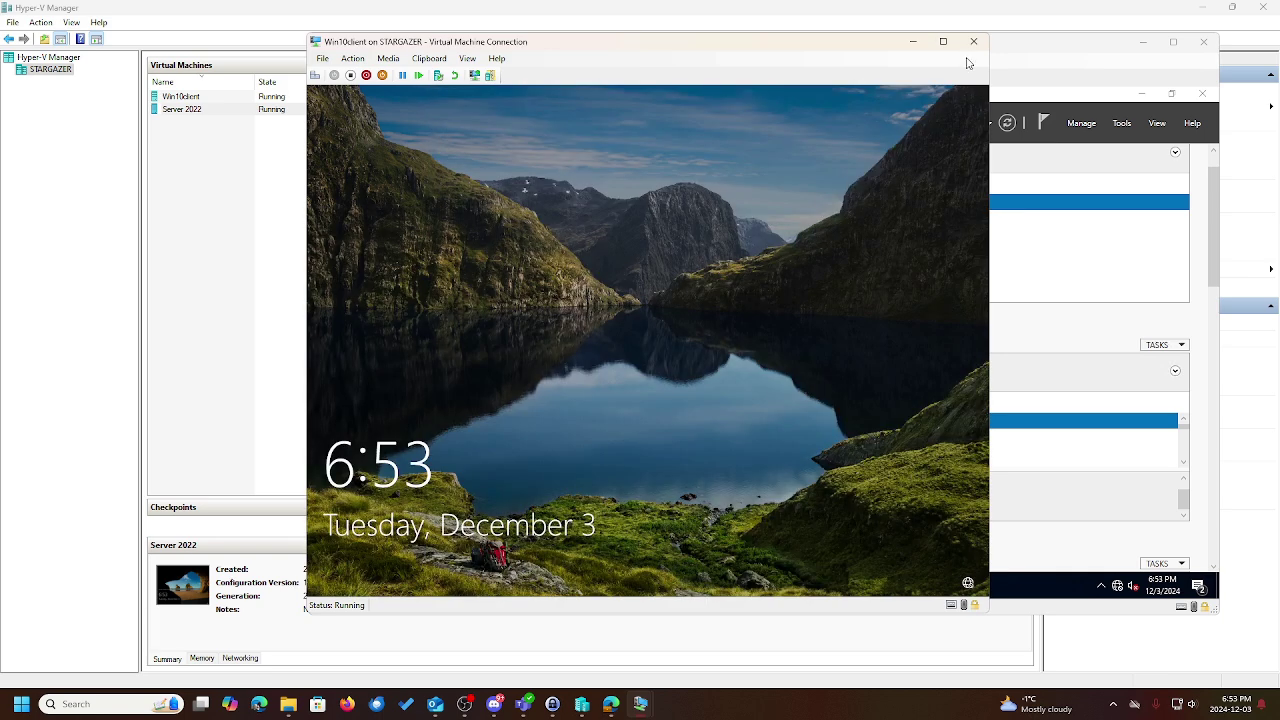
# Sign in through Other user with the domain account's sith.lan UPN and password
pyautogui.click(942, 41)
pyautogui.click(745, 218)
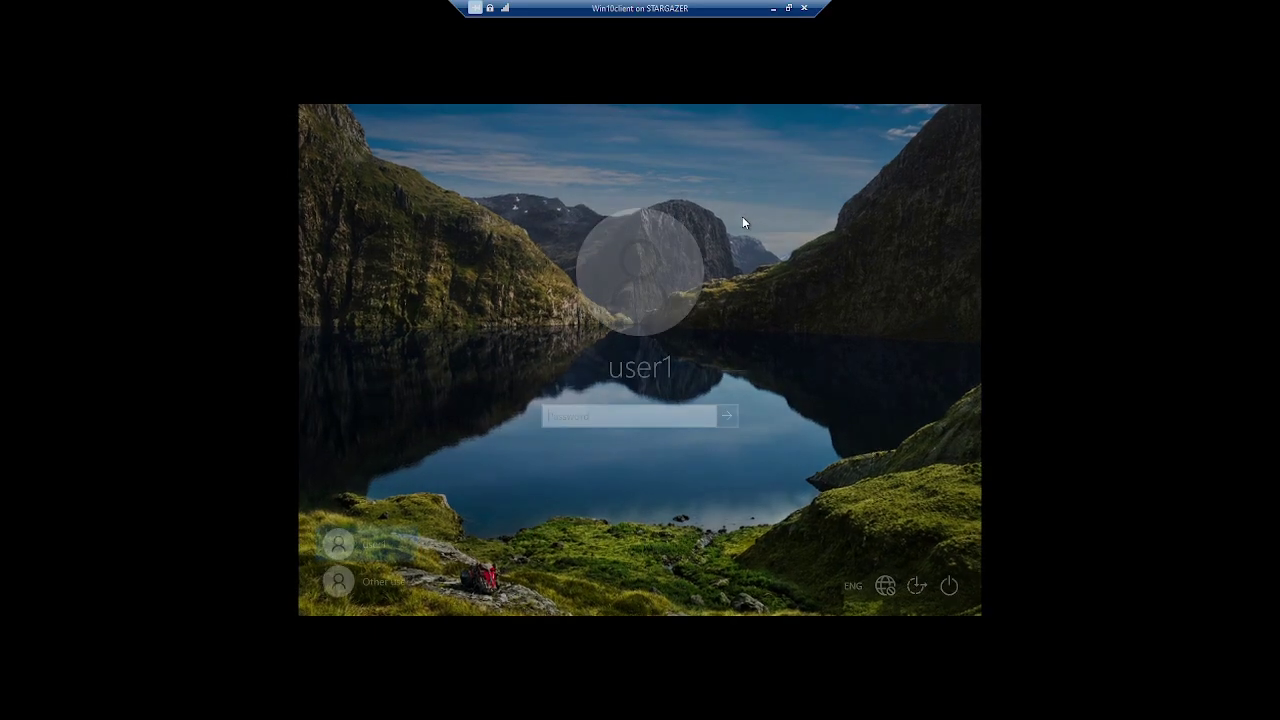
pyautogui.click(408, 582)
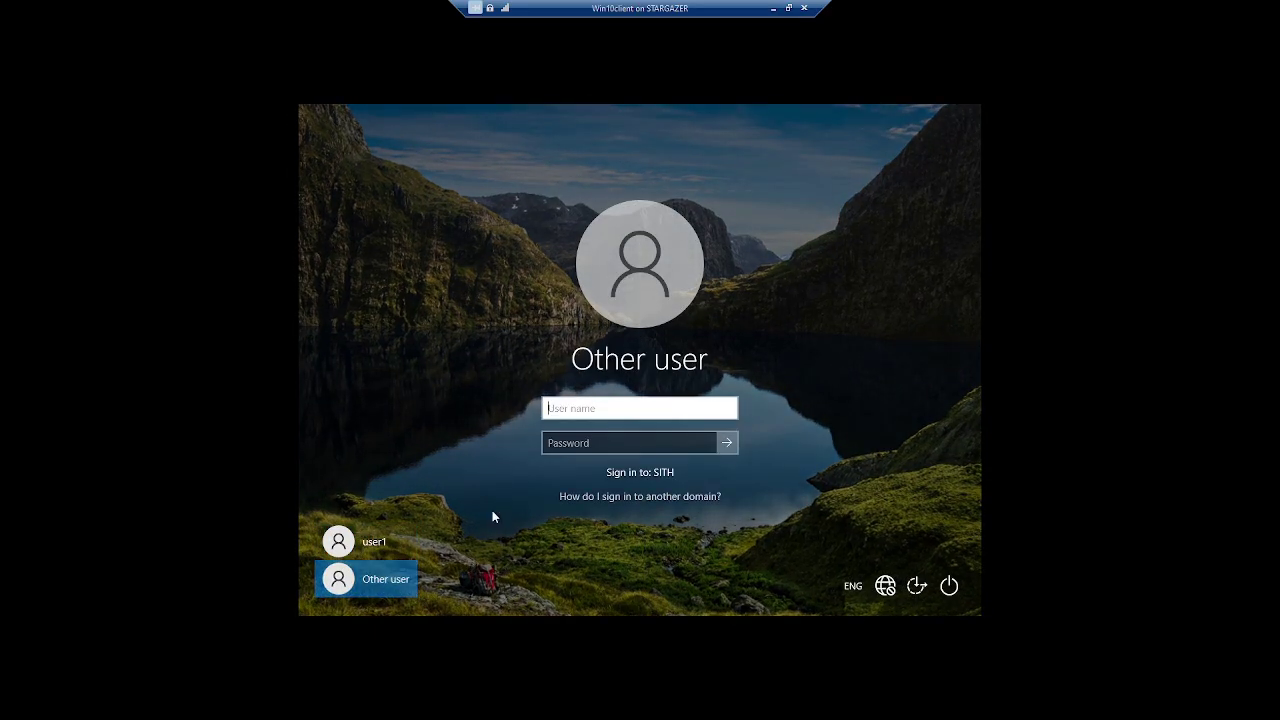
pyautogui.write('jlpicard@sith')
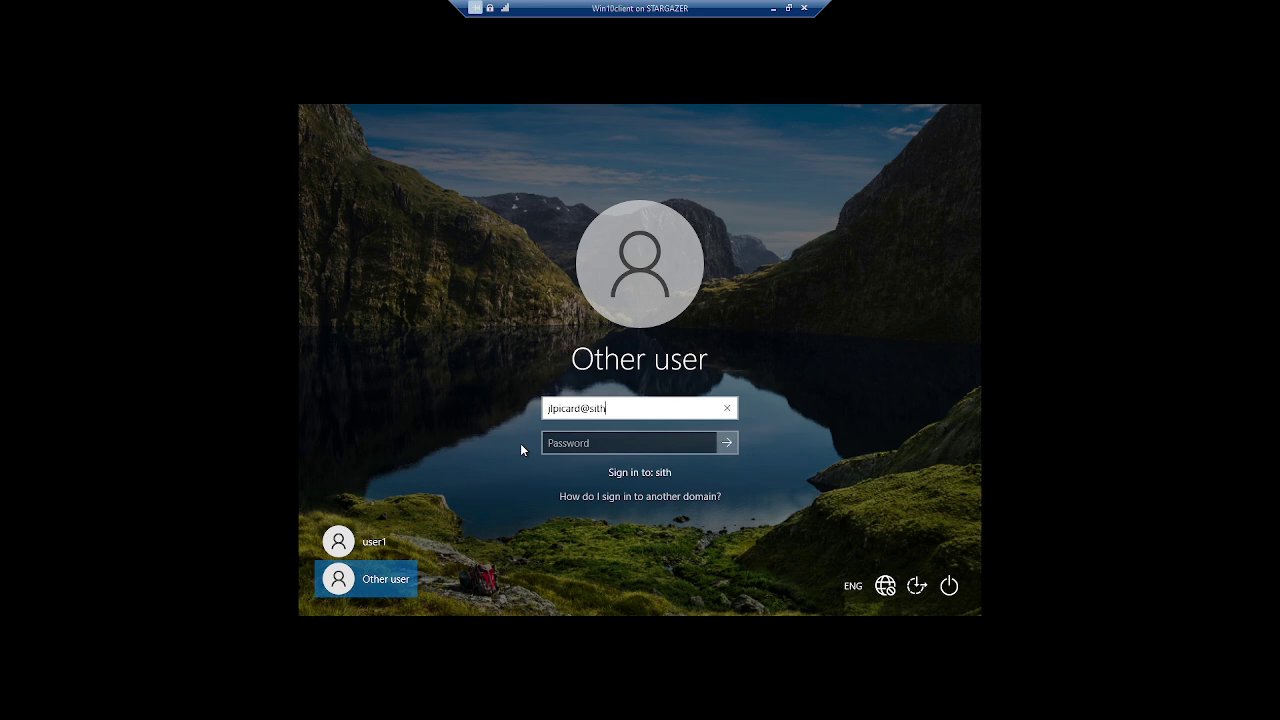
pyautogui.write('.lan')
pyautogui.press('Tab')
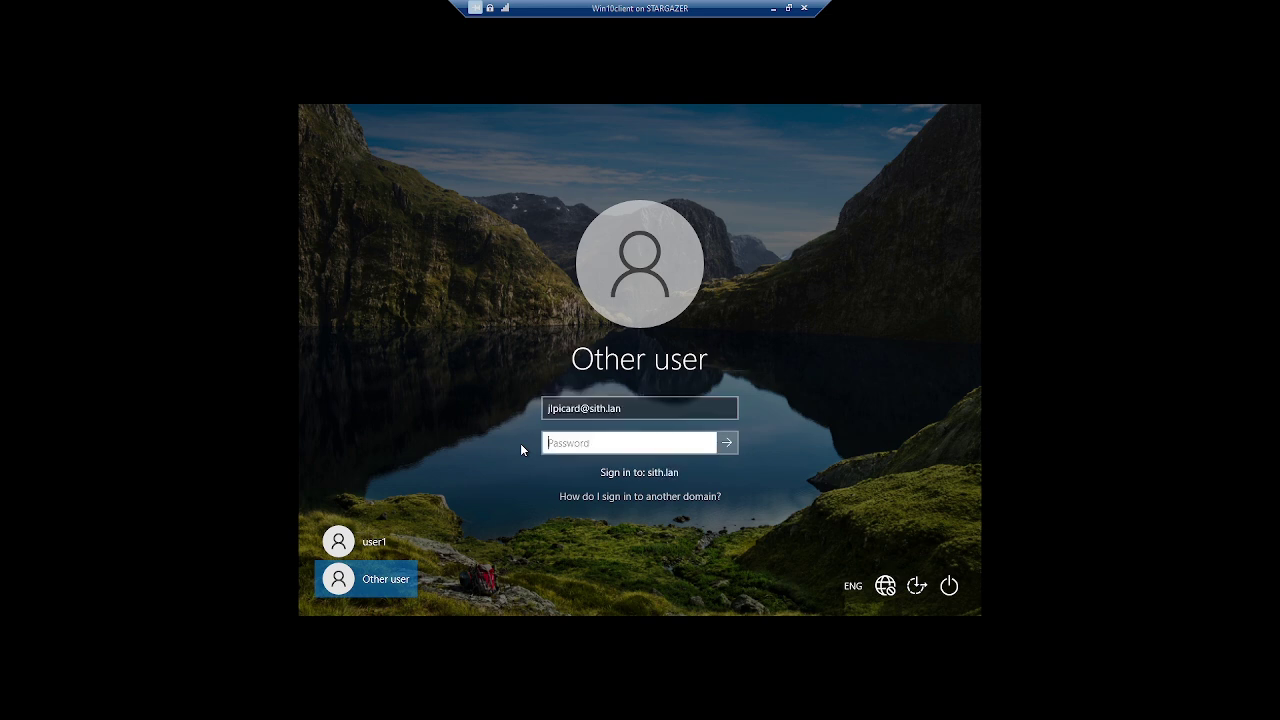
pyautogui.write('•••••••••')
pyautogui.press('Return')
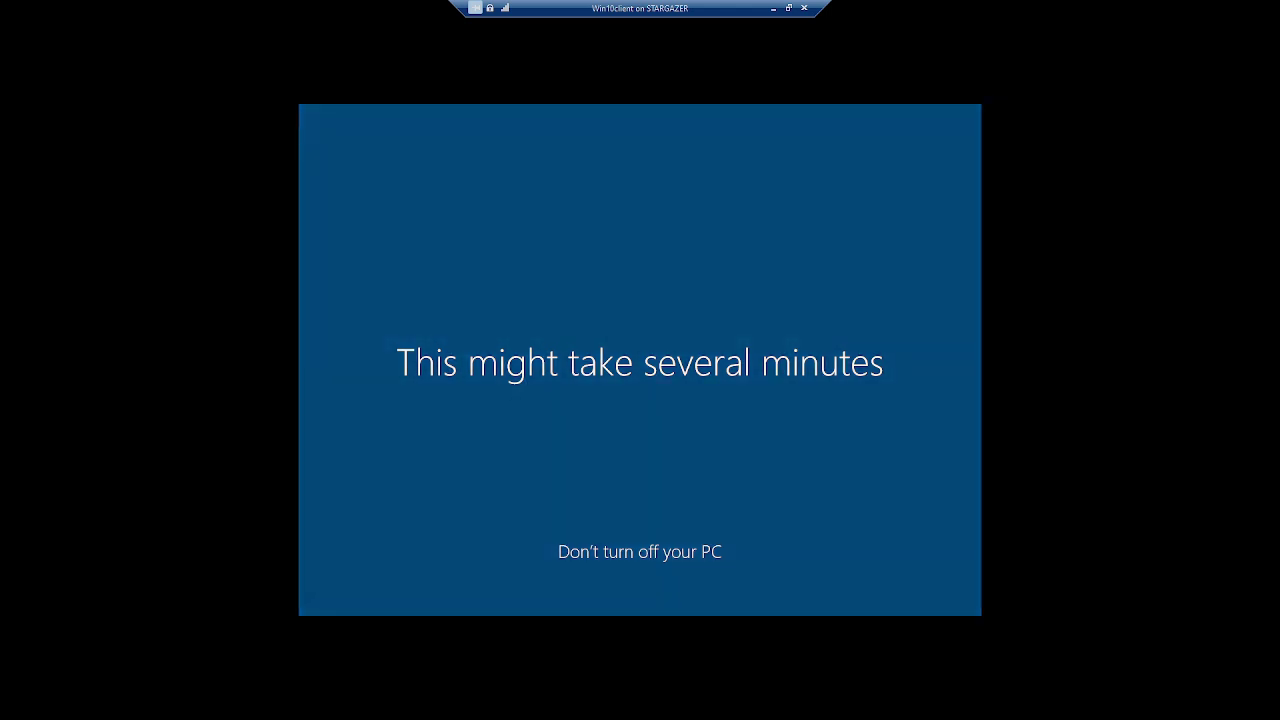
pyautogui.click(788, 8)
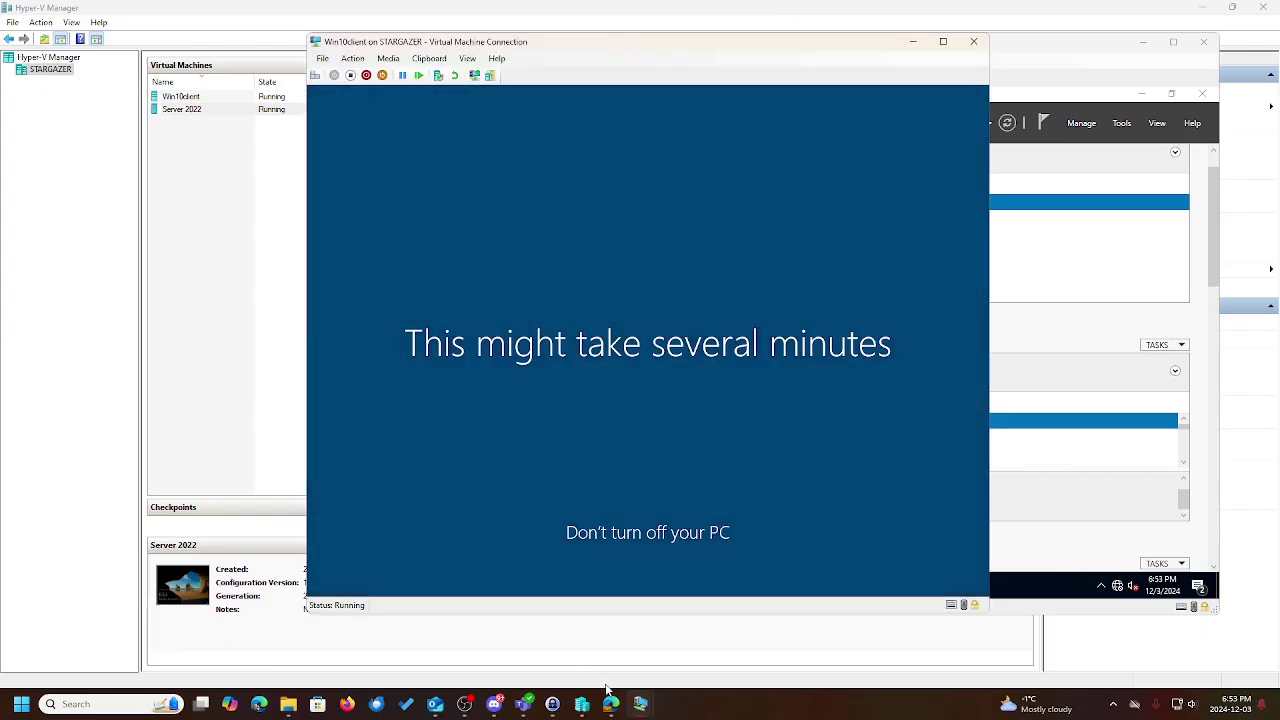
# Bring the Server 2022 VM full screen and start a new user with first and logon names
pyautogui.moveTo(612, 702)
pyautogui.click(610, 640)
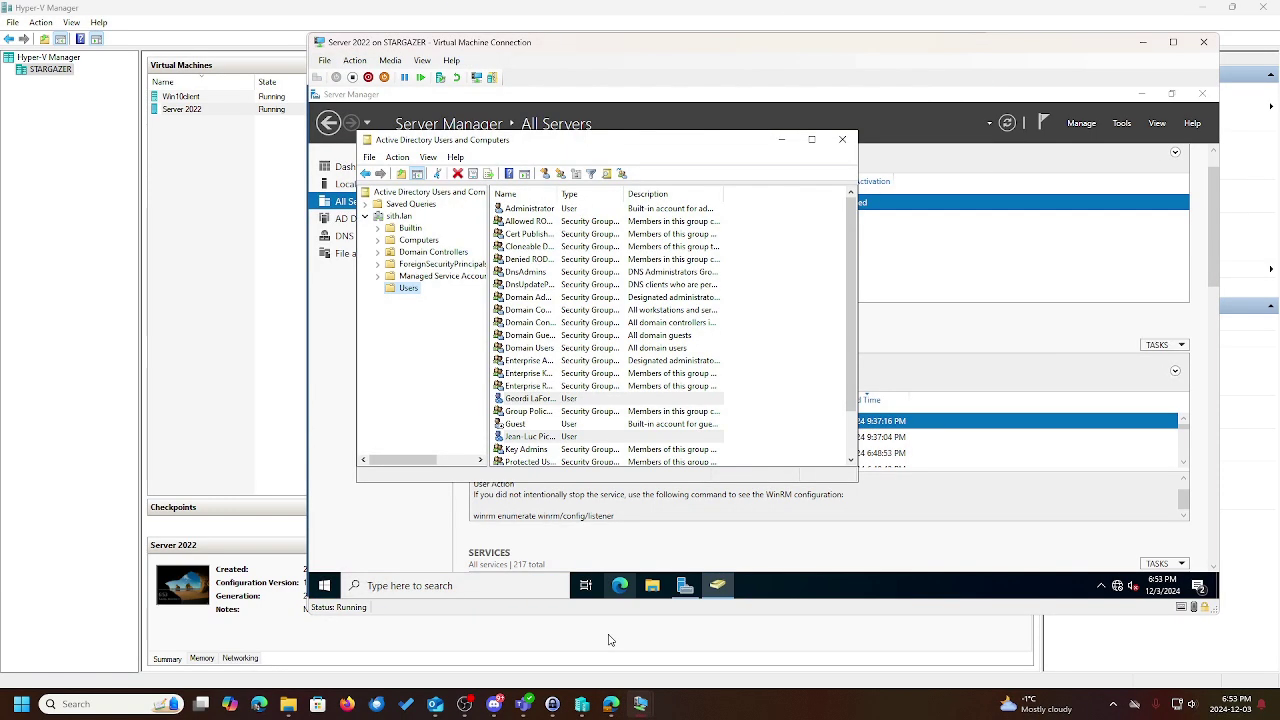
pyautogui.click(1173, 43)
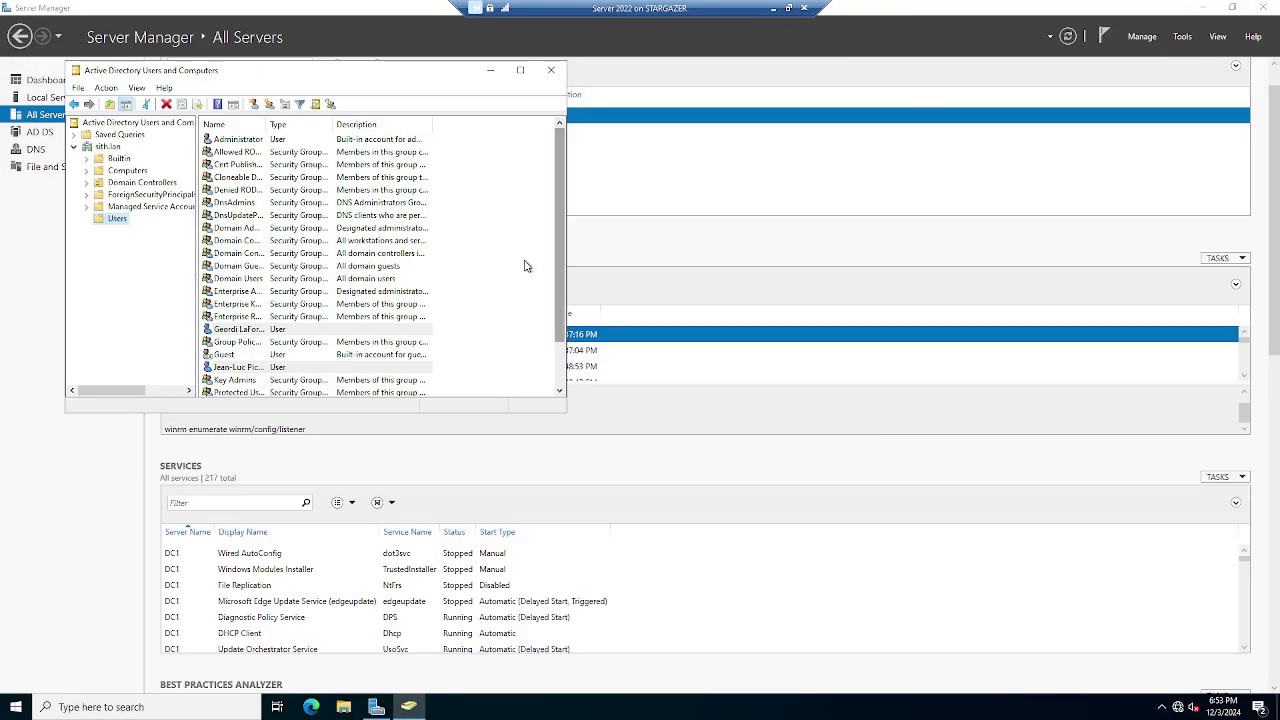
pyautogui.rightClick(115, 218)
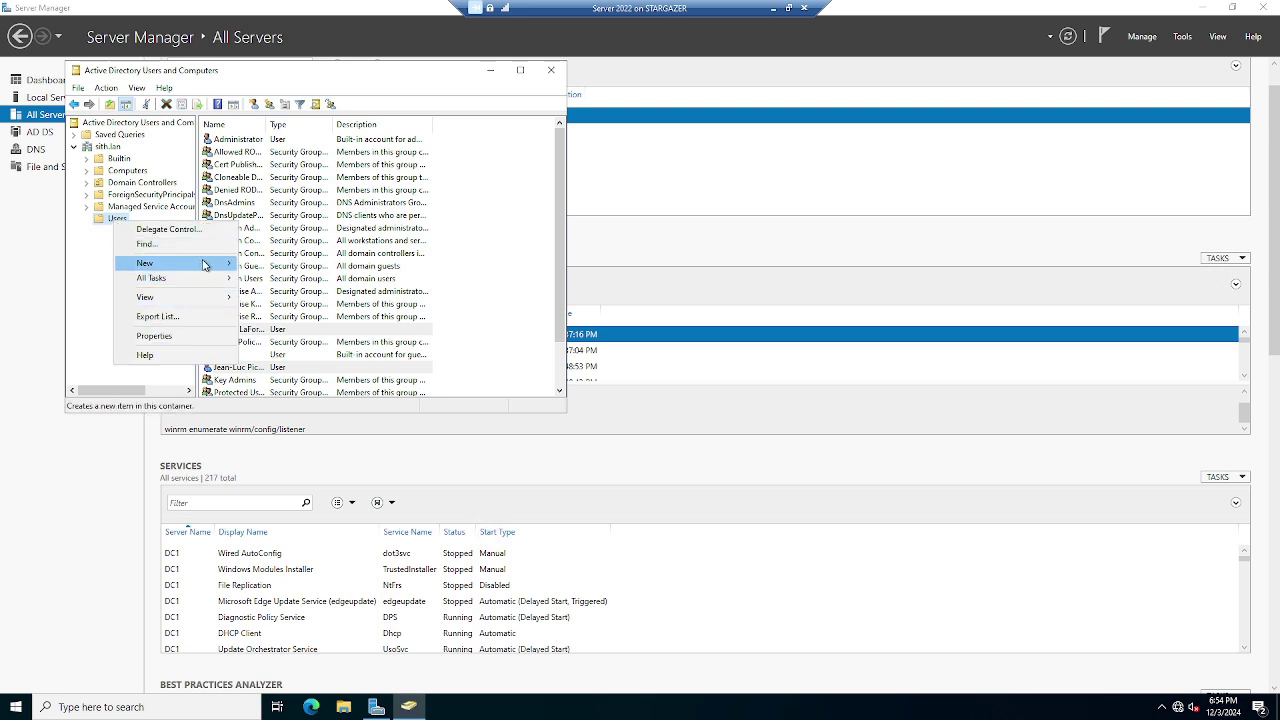
pyautogui.moveTo(205, 263)
pyautogui.click(300, 406)
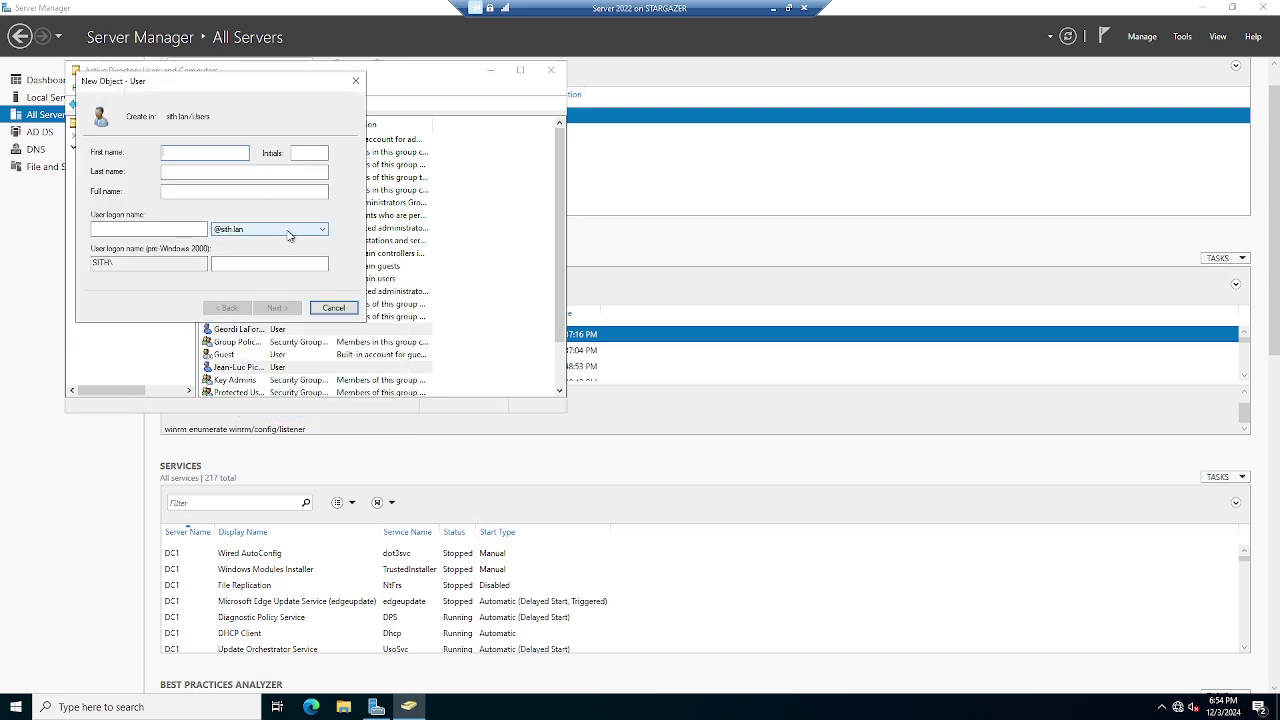
pyautogui.write('G')
pyautogui.click(175, 229)
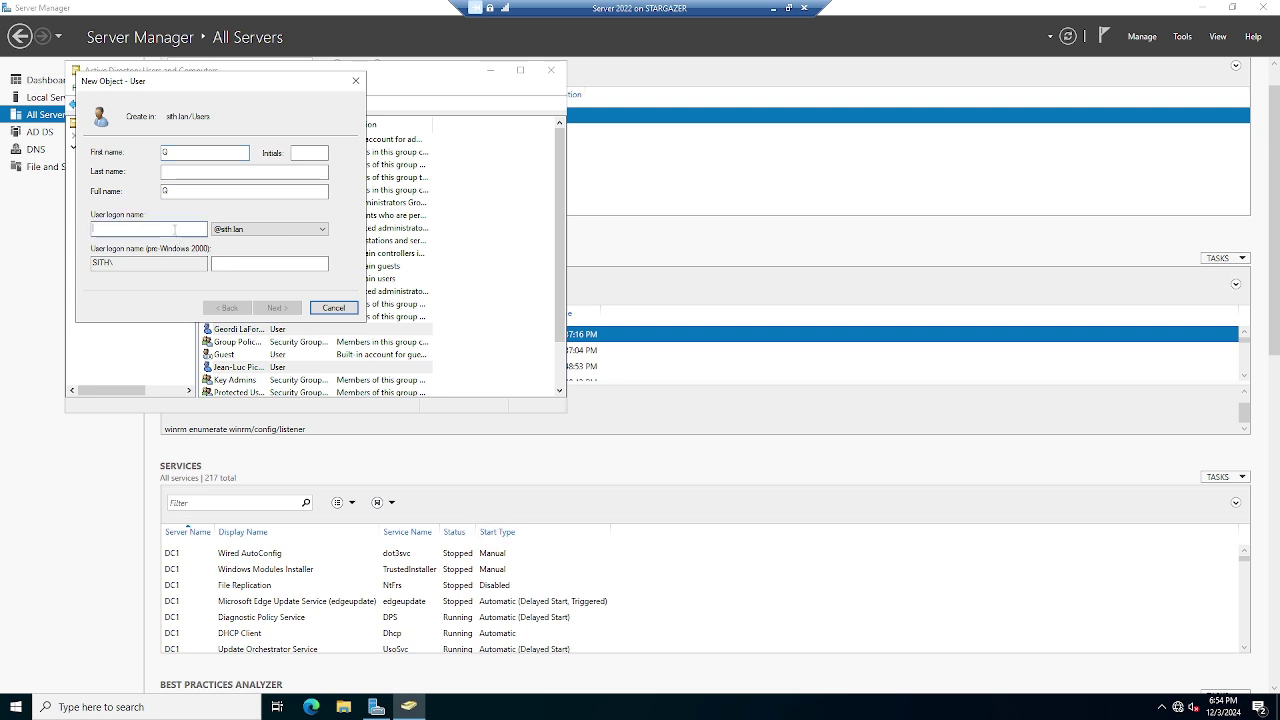
pyautogui.write('G')
# Set and confirm the password, untick 'must change password at next logon', and finish the user
pyautogui.click(274, 308)
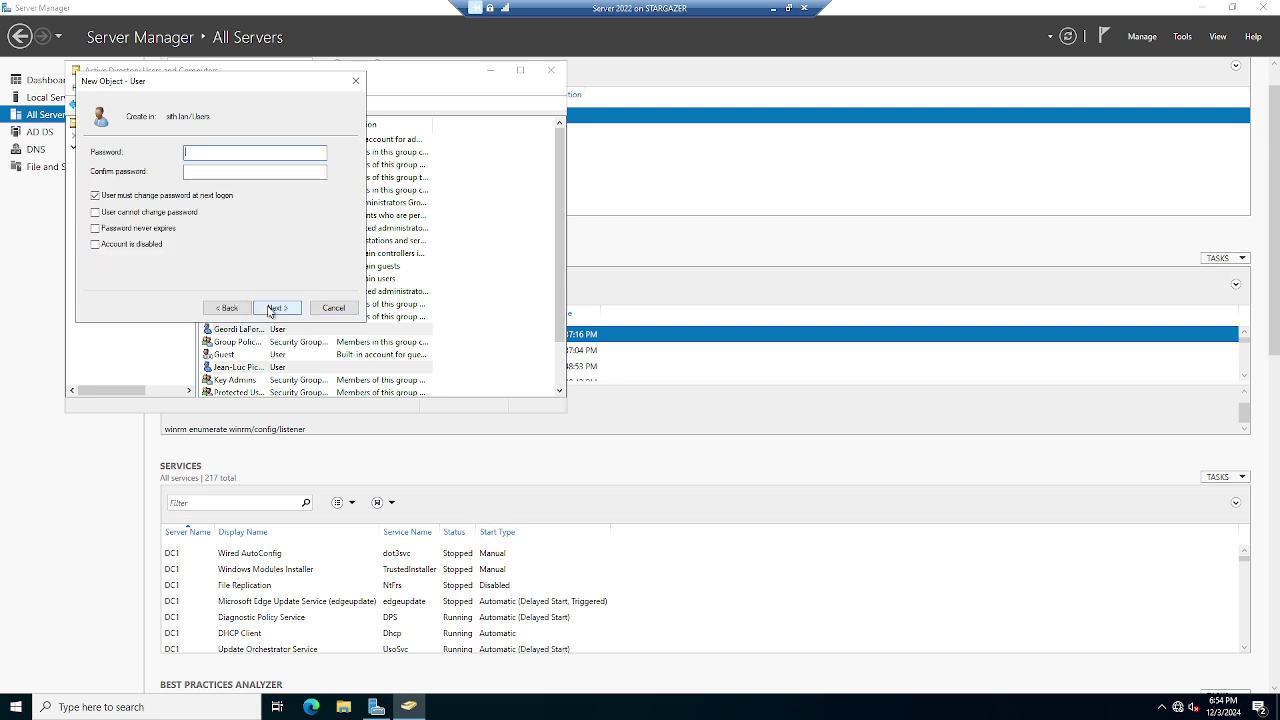
pyautogui.click(185, 199)
pyautogui.click(200, 155)
pyautogui.write('Passw0r')
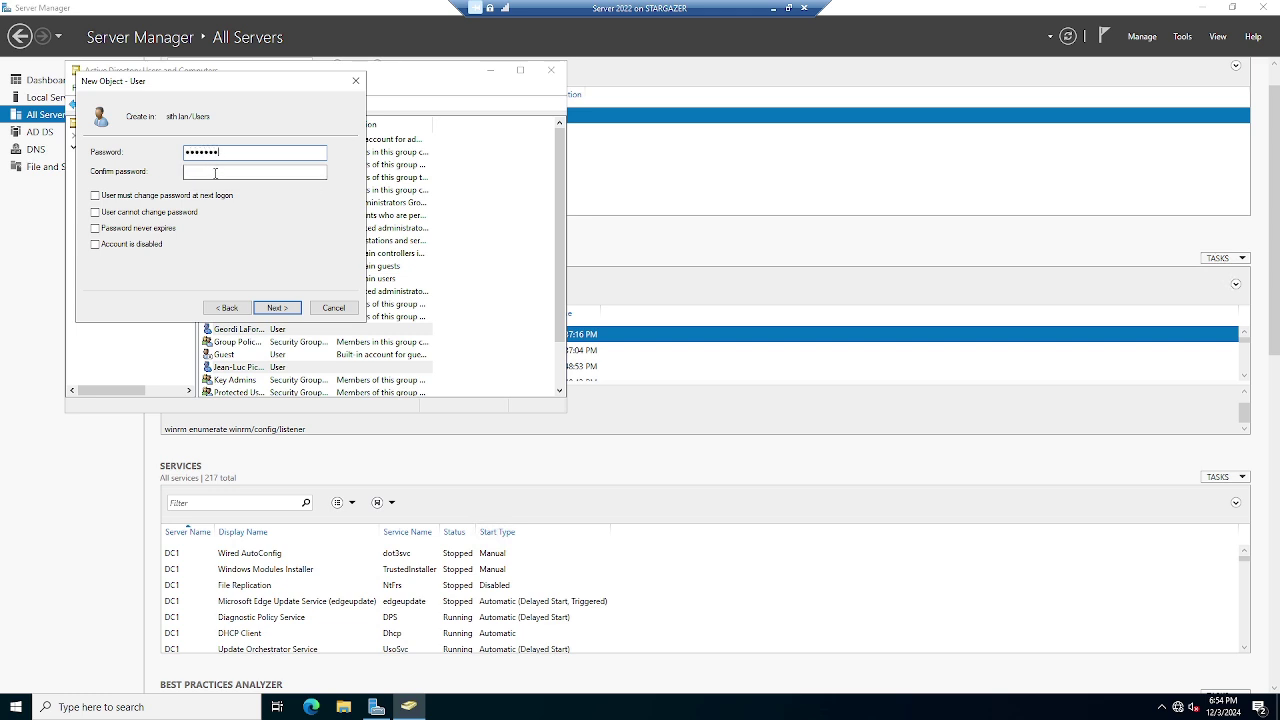
pyautogui.write('d!')
pyautogui.click(225, 177)
pyautogui.write('Passw0rd!')
pyautogui.click(278, 309)
pyautogui.click(278, 309)
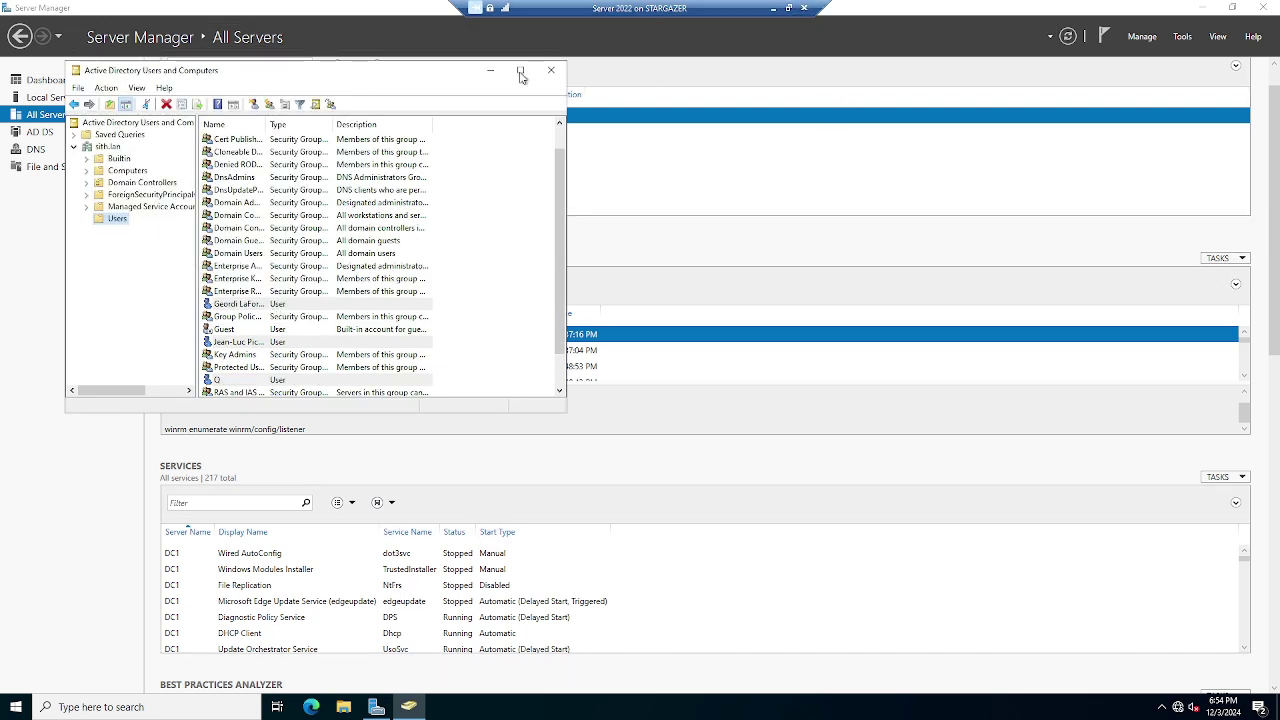
# Switch to the Win10 client full screen, dismiss the diagnostic data notice, and cancel the power options
pyautogui.click(787, 9)
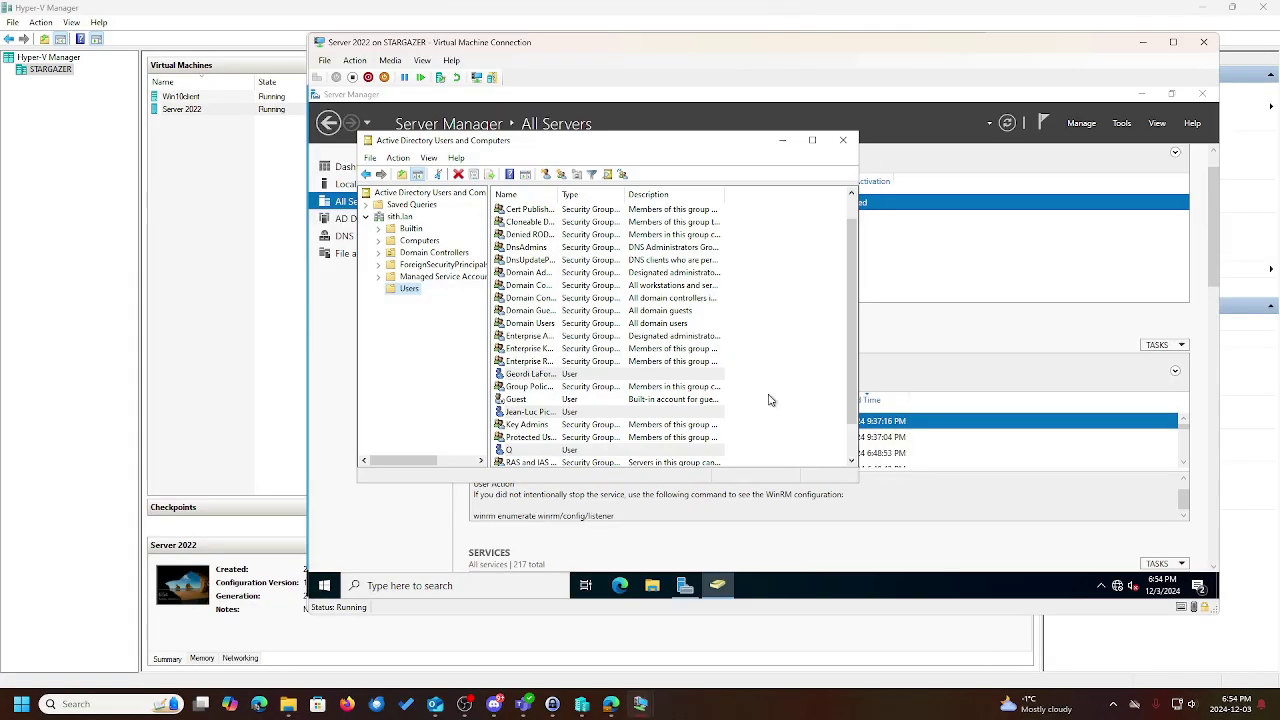
pyautogui.click(681, 646)
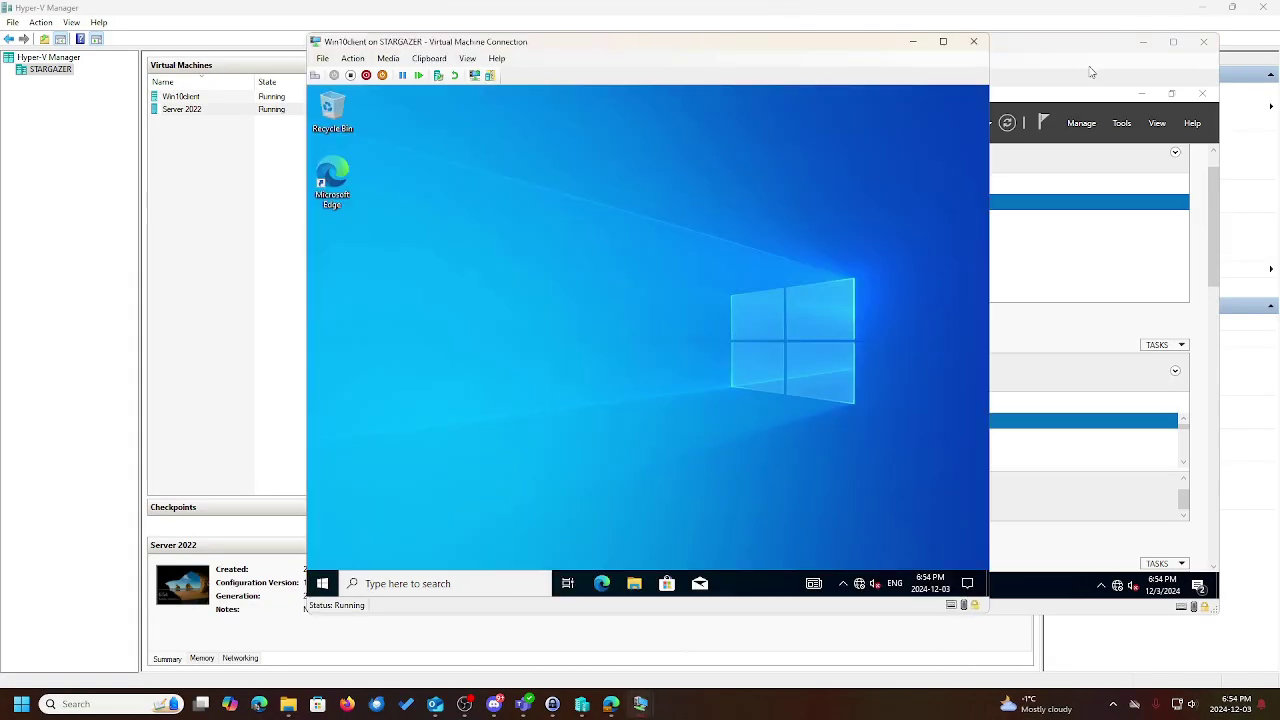
pyautogui.click(941, 42)
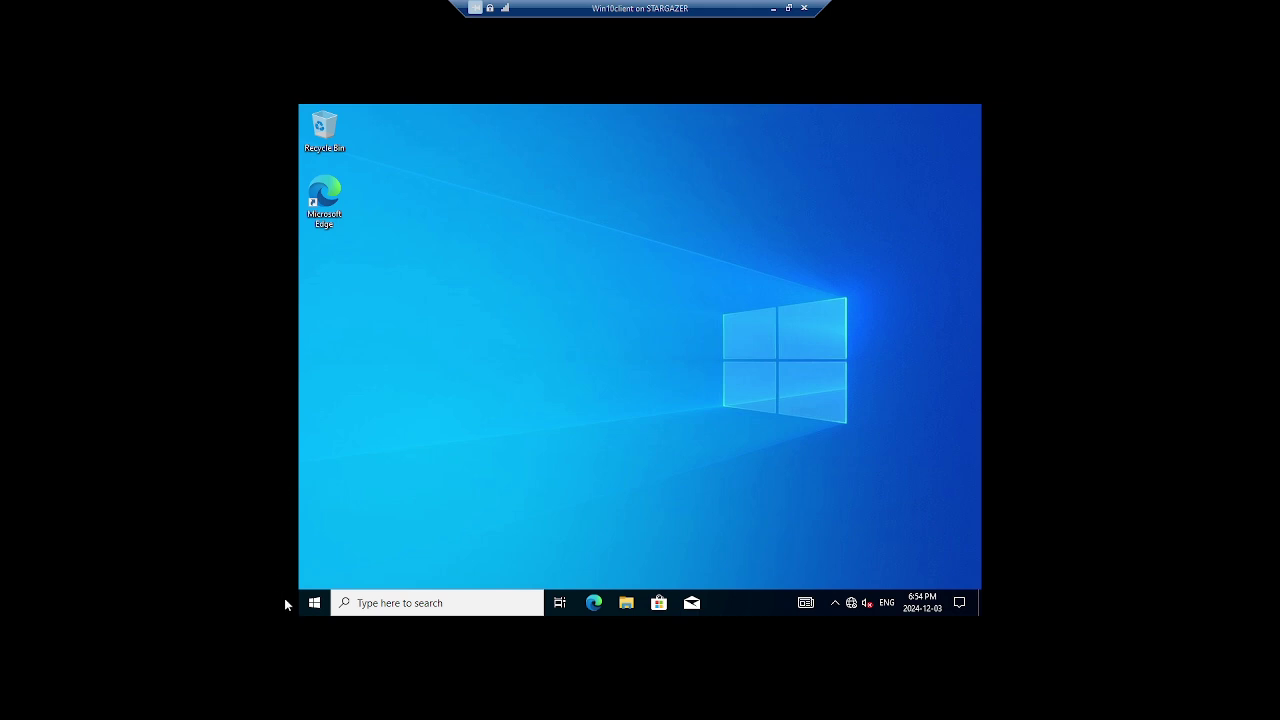
pyautogui.click(311, 603)
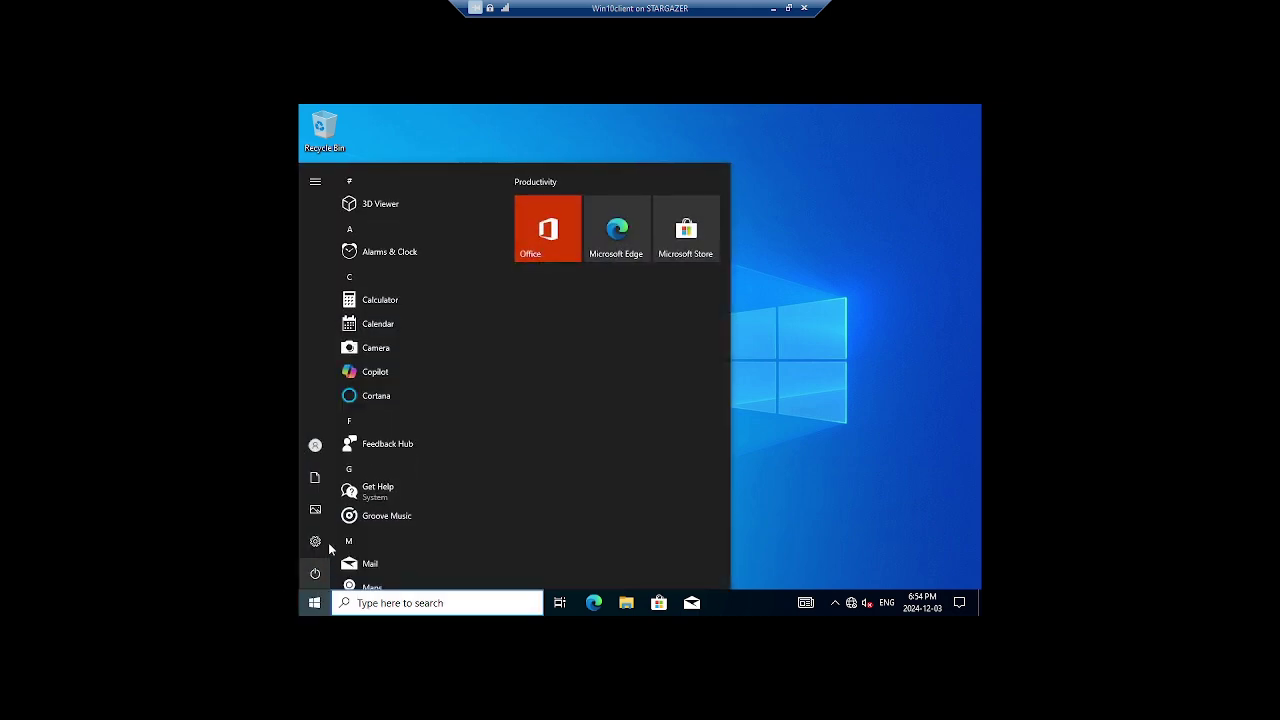
pyautogui.moveTo(315, 446)
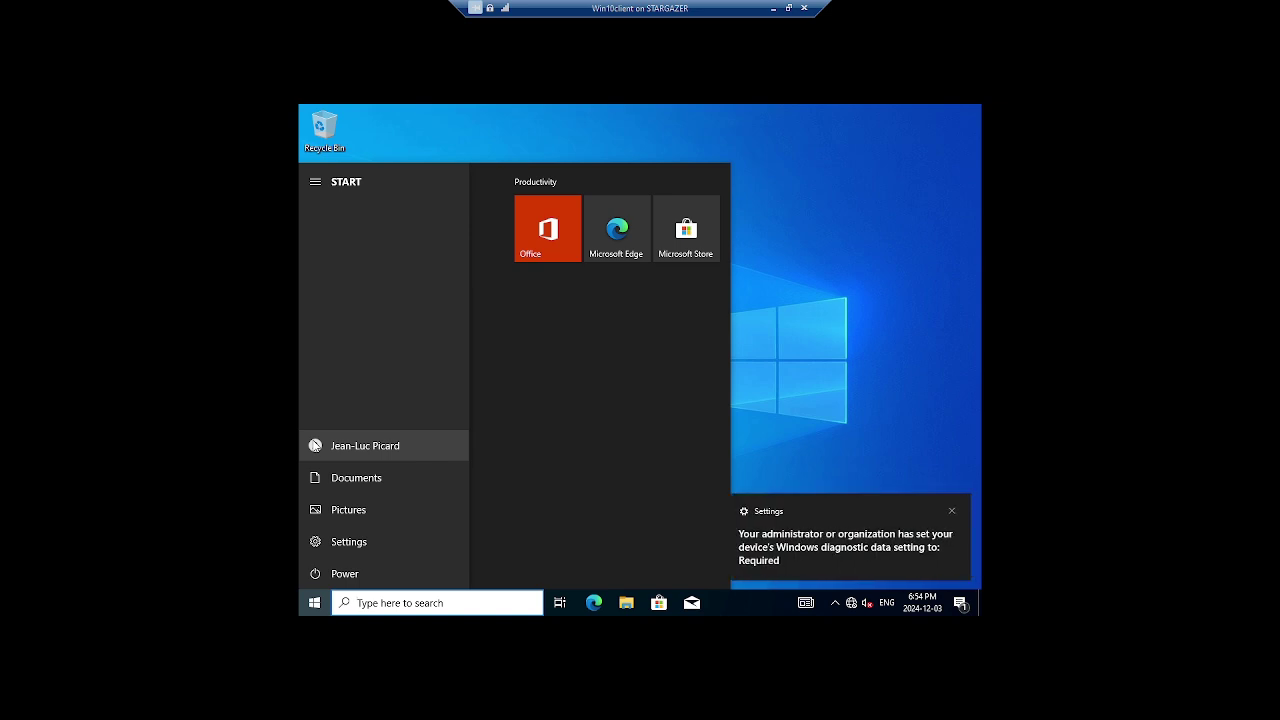
pyautogui.click(954, 509)
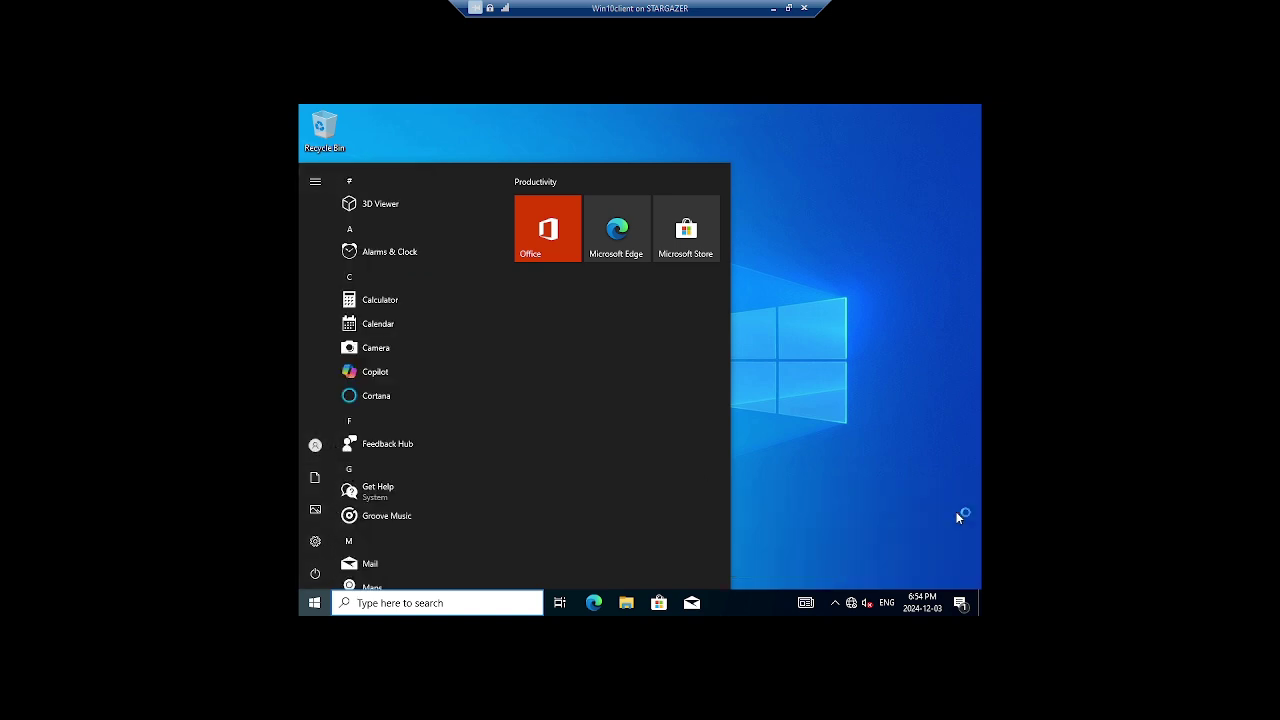
pyautogui.click(323, 573)
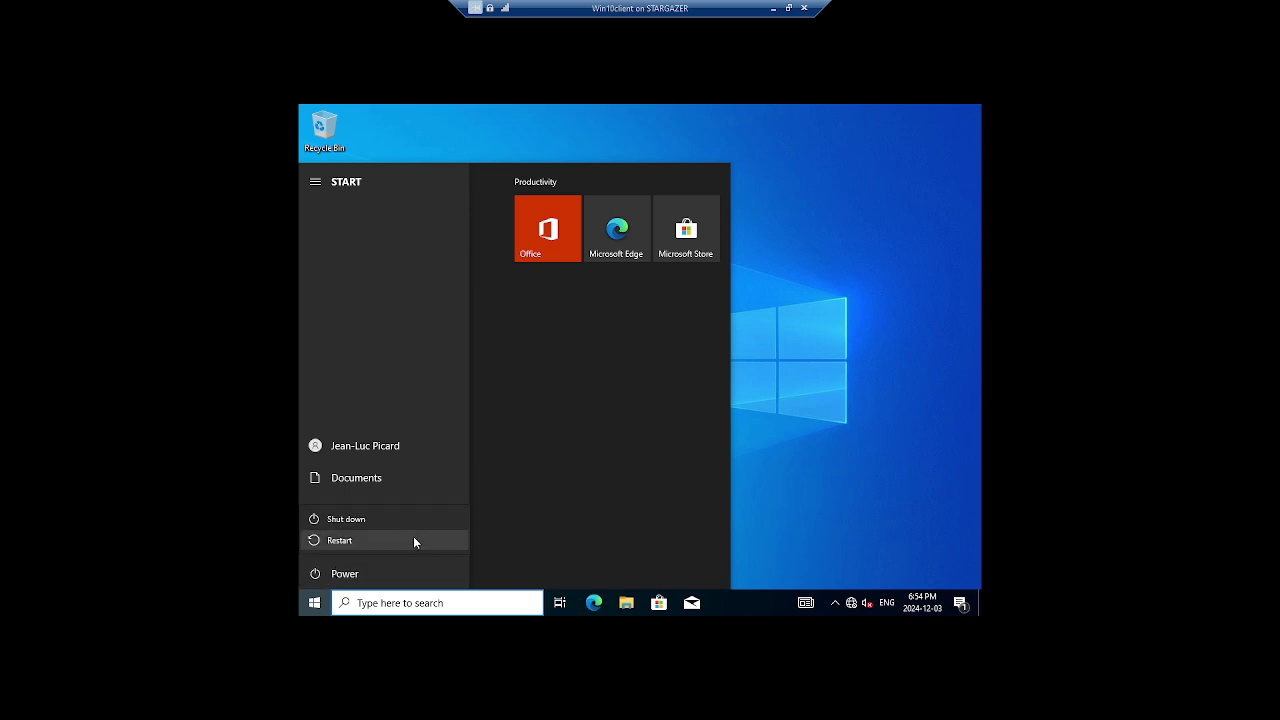
pyautogui.click(767, 520)
pyautogui.click(767, 525)
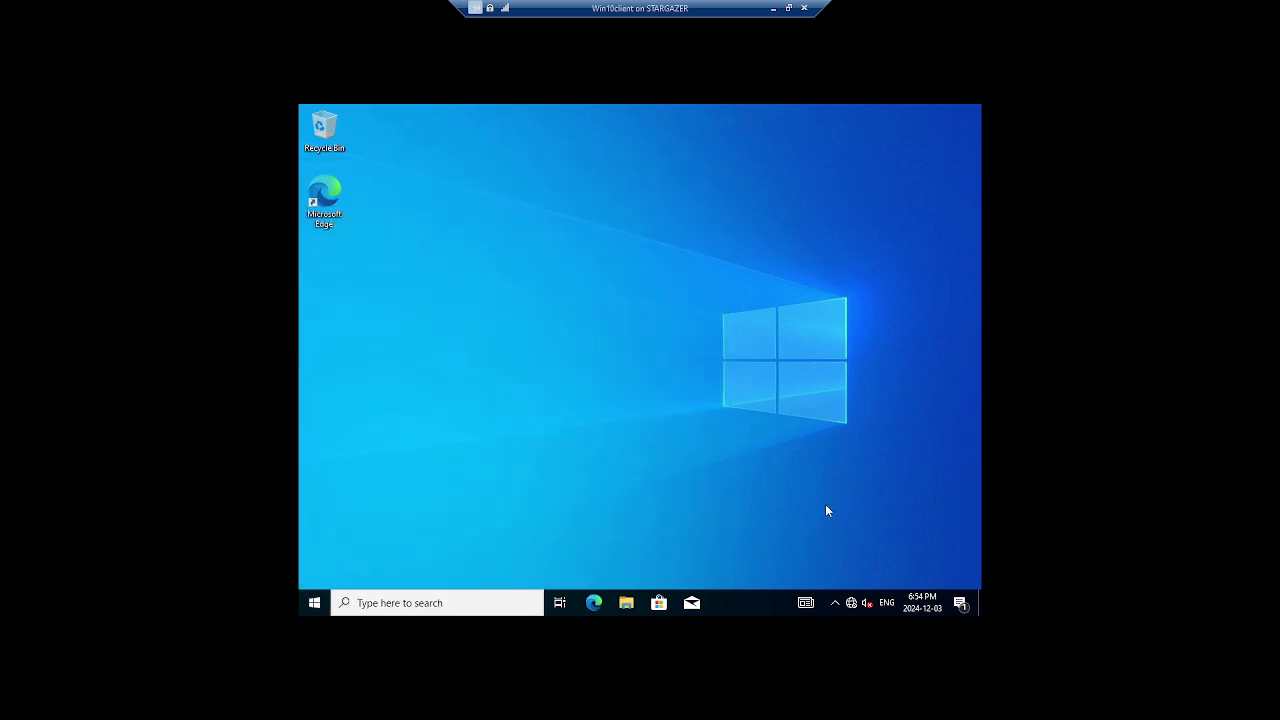
# Sign the domain user out via the Start context menu and dismiss the lock screen
pyautogui.rightClick(313, 602)
pyautogui.moveTo(388, 560)
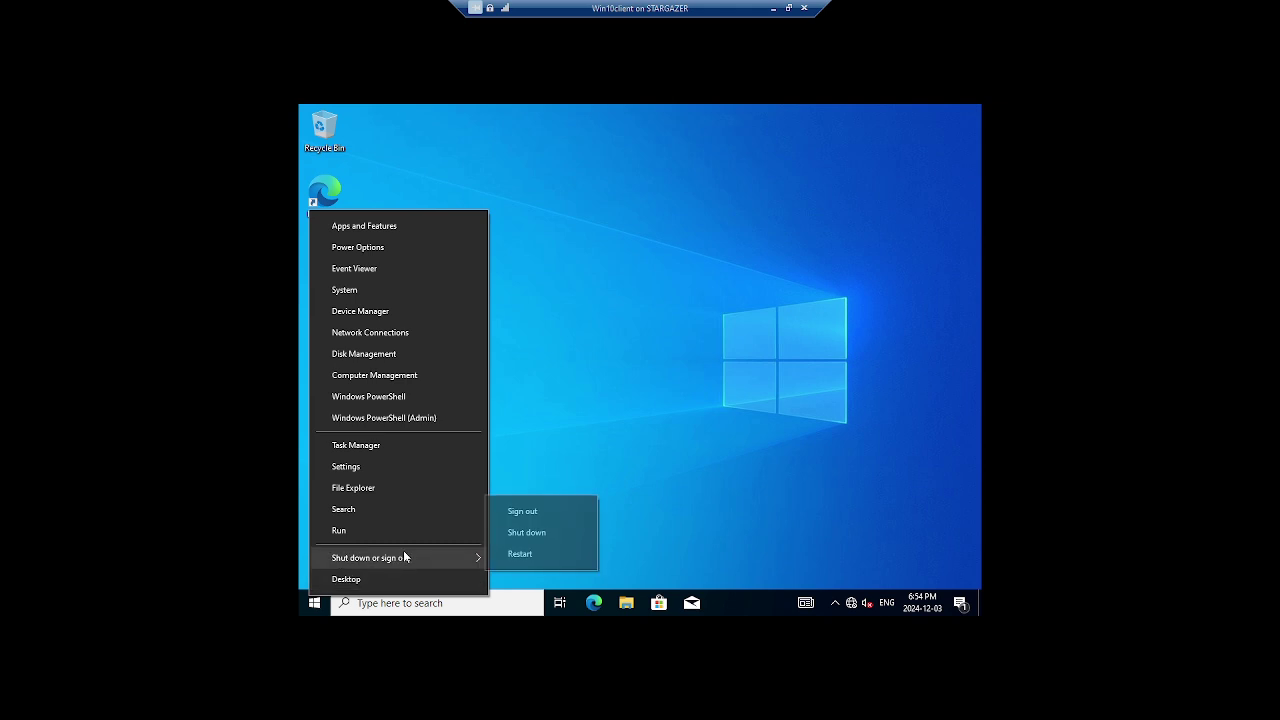
pyautogui.click(520, 515)
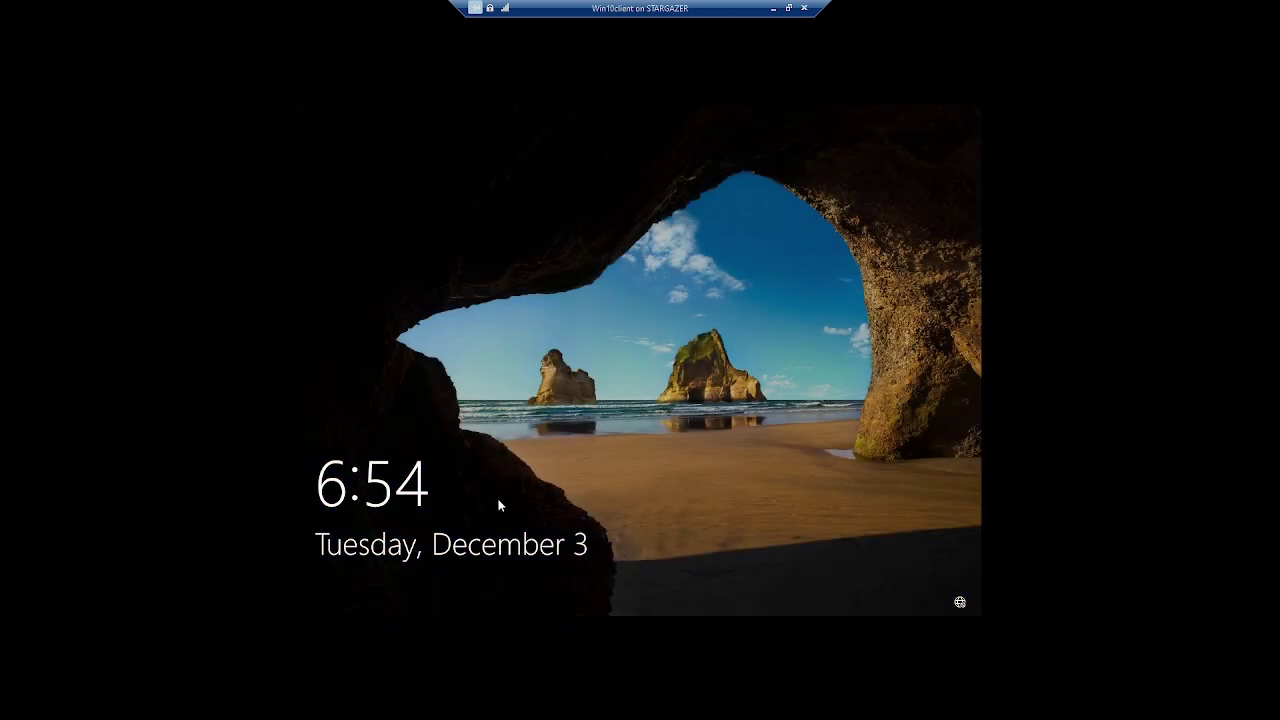
pyautogui.click(492, 512)
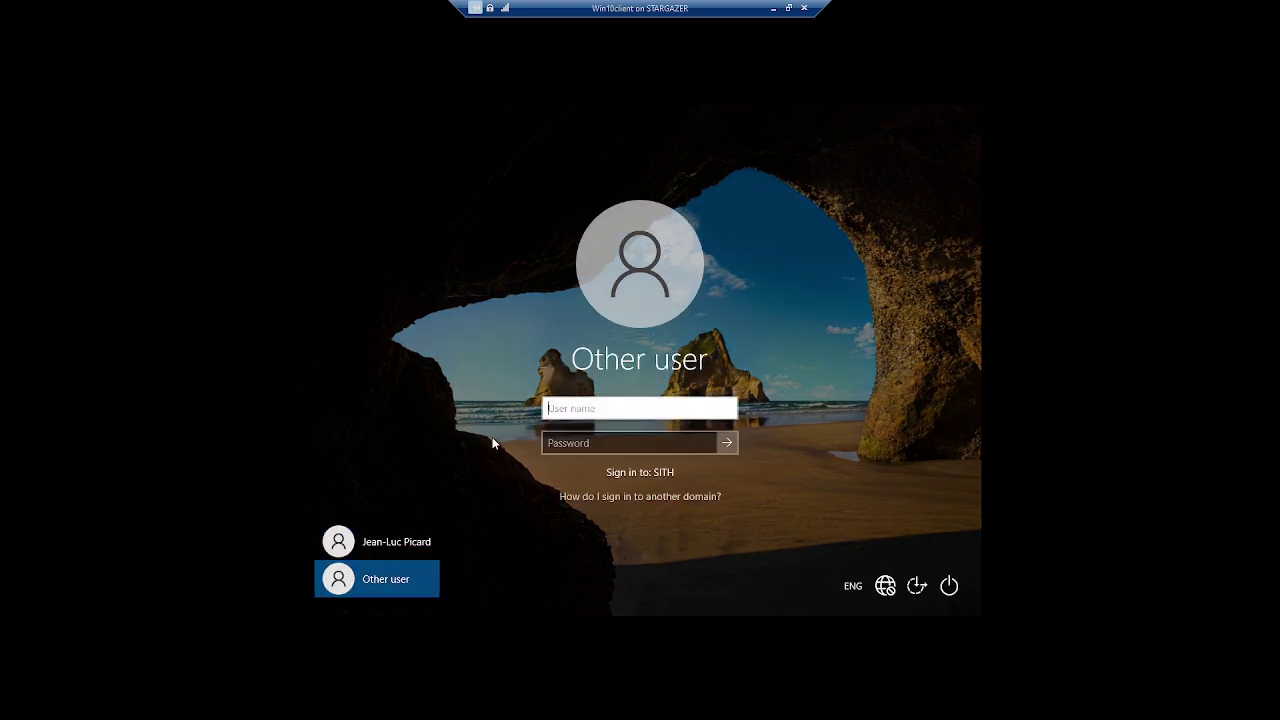
# Sign in with the new single-letter account's sith.lan UPN and its password
pyautogui.write('Q@sith.lan')
pyautogui.press('Tab')
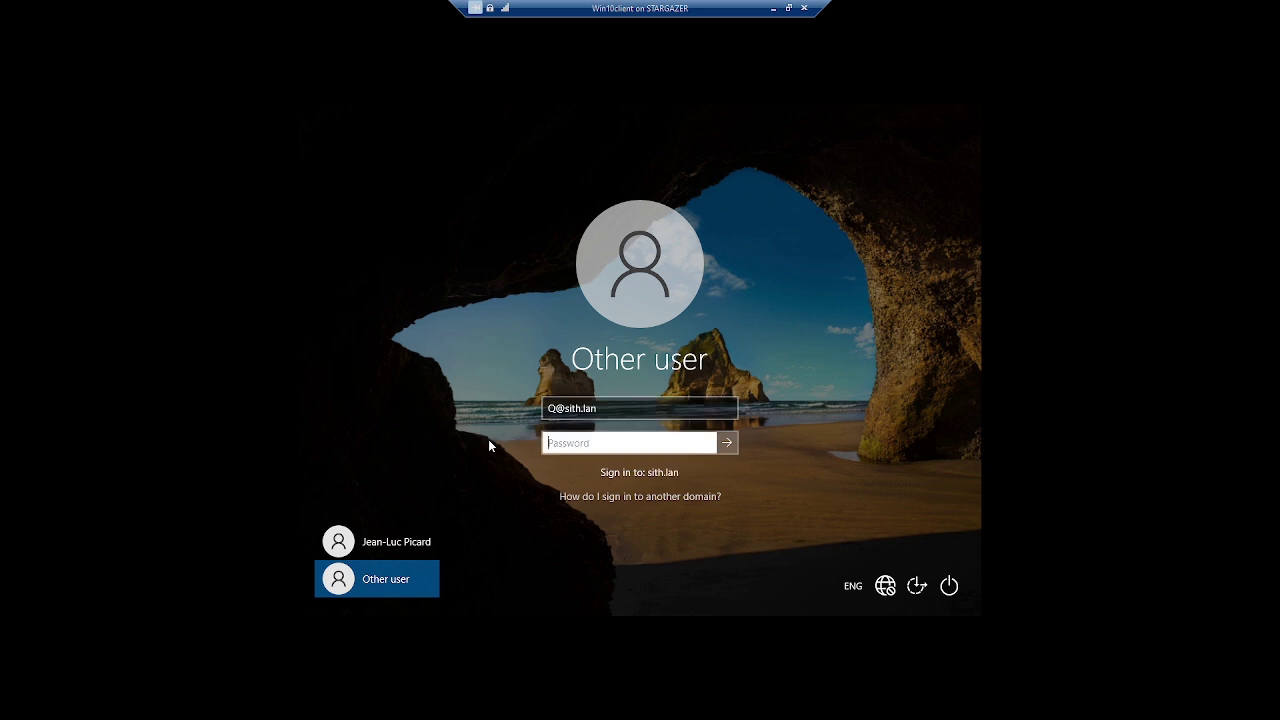
pyautogui.write('•••••••••')
pyautogui.press('Return')
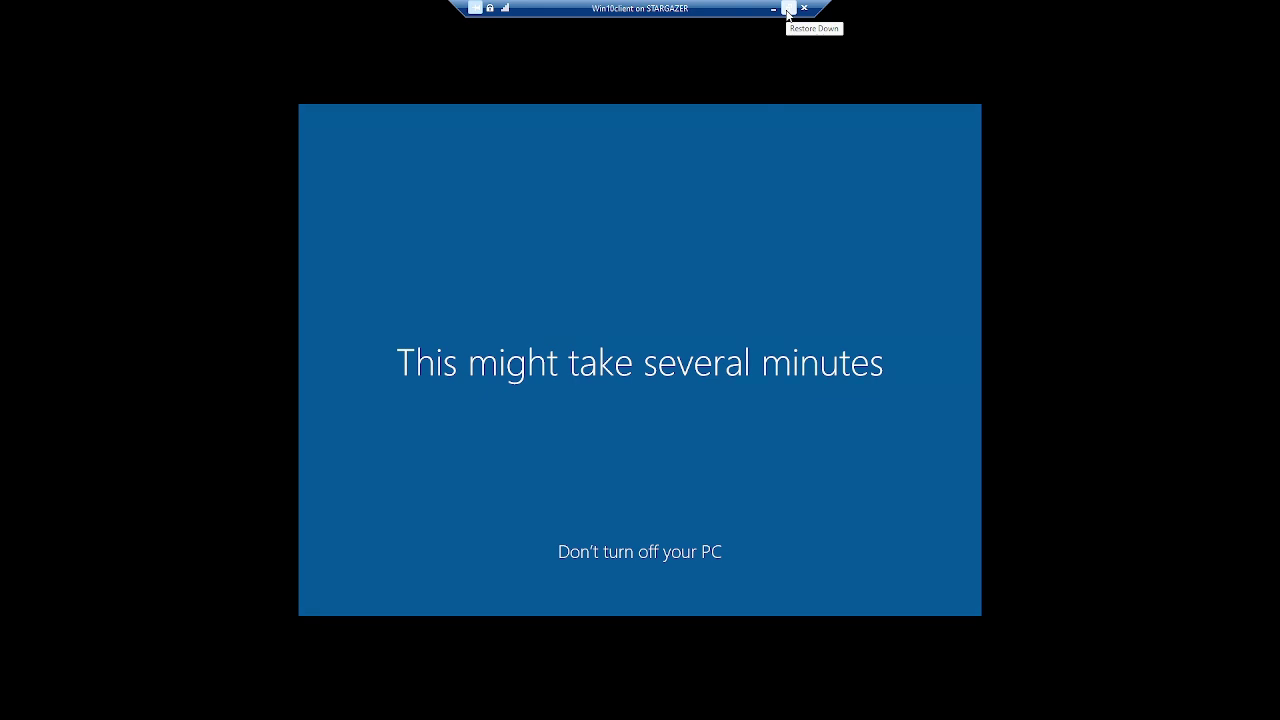
# On the Server 2022 VM, open Active Directory Users and Computers and view, then close, the selected users' Properties
pyautogui.click(787, 9)
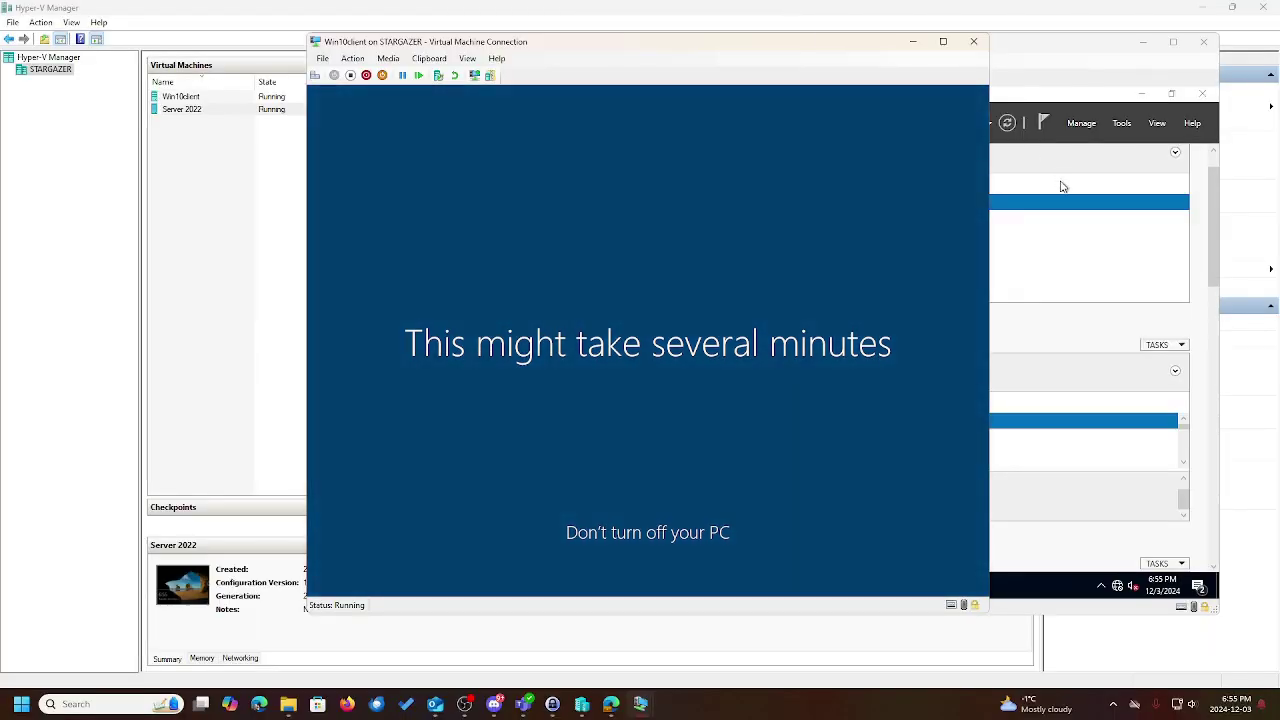
pyautogui.click(1092, 236)
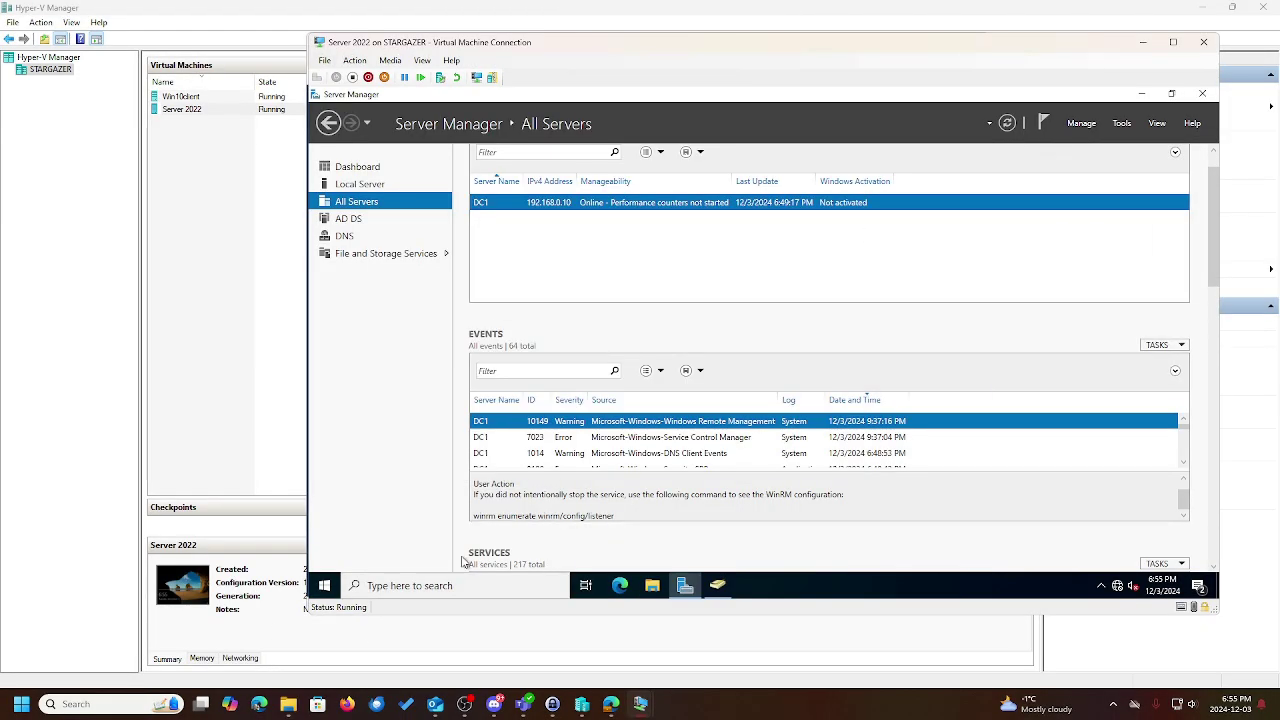
pyautogui.click(717, 586)
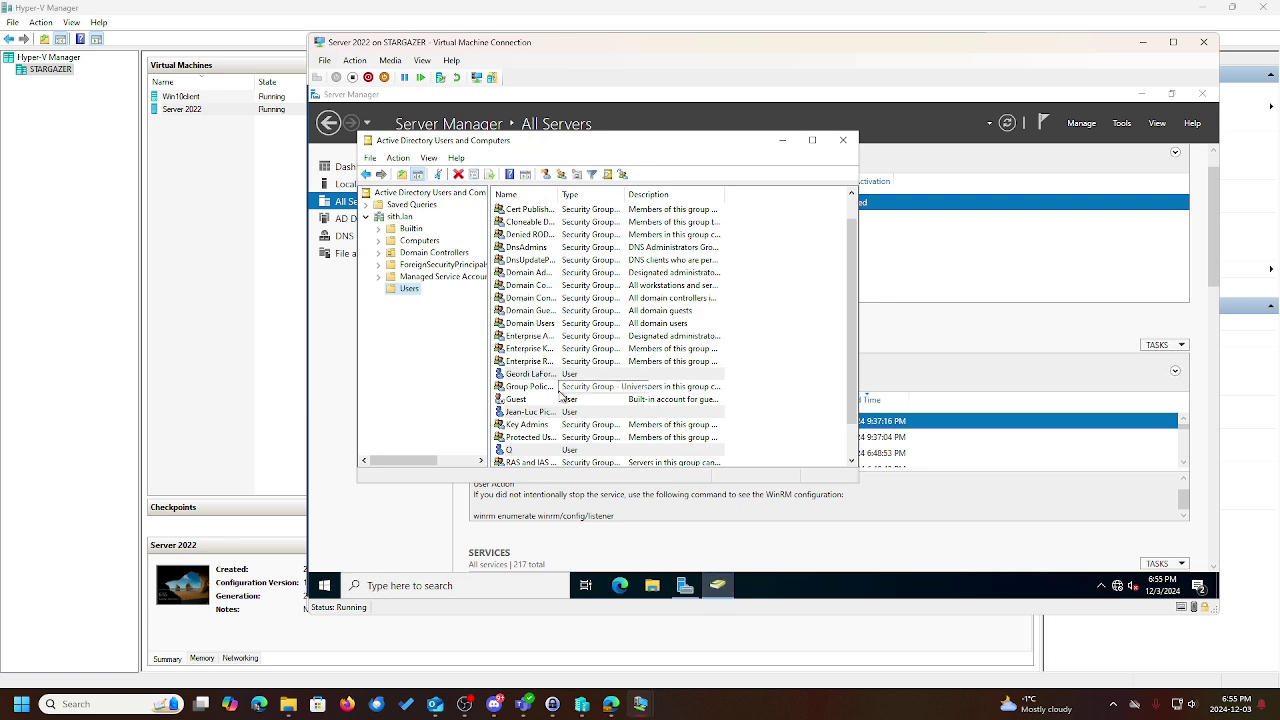
pyautogui.rightClick(569, 449)
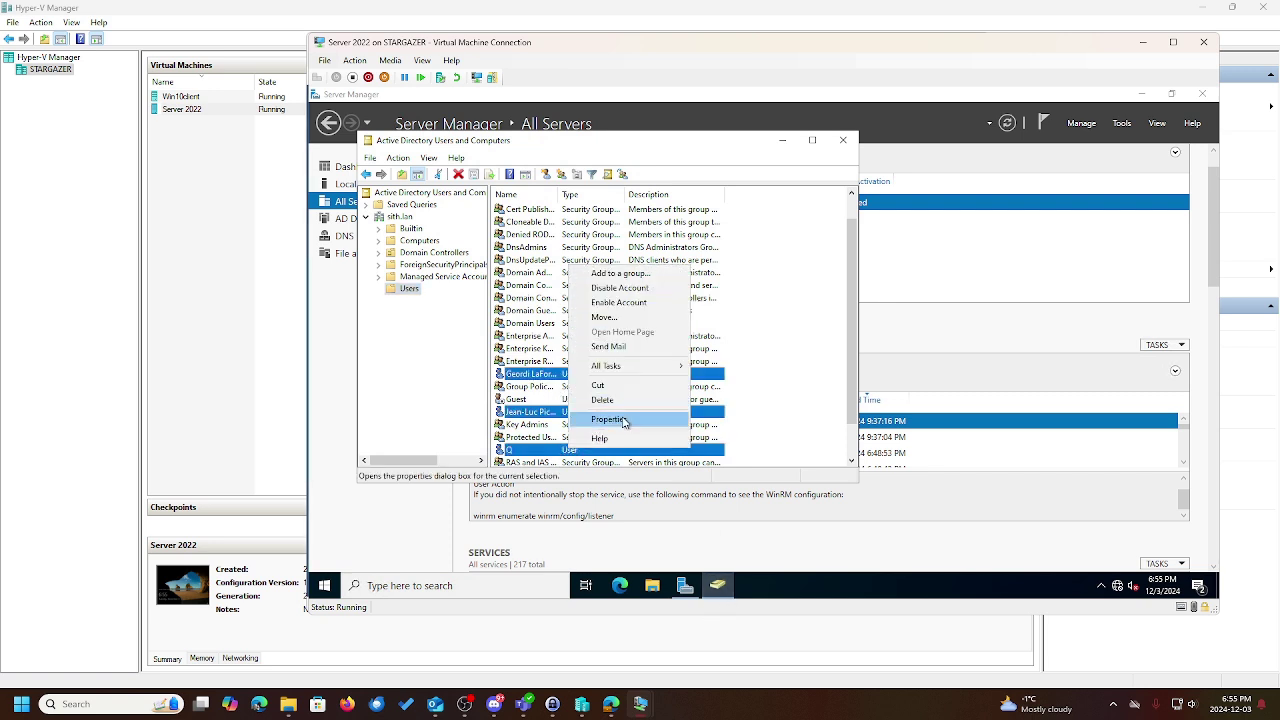
pyautogui.click(623, 421)
pyautogui.click(542, 189)
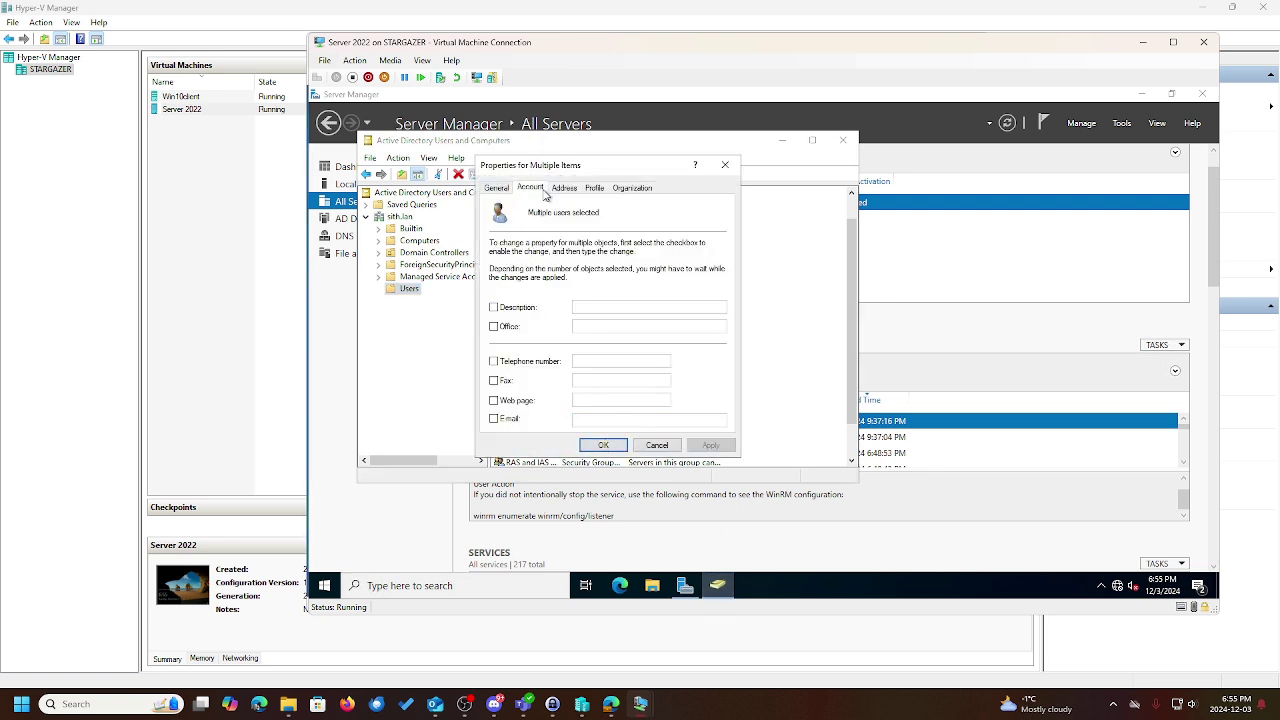
pyautogui.click(726, 167)
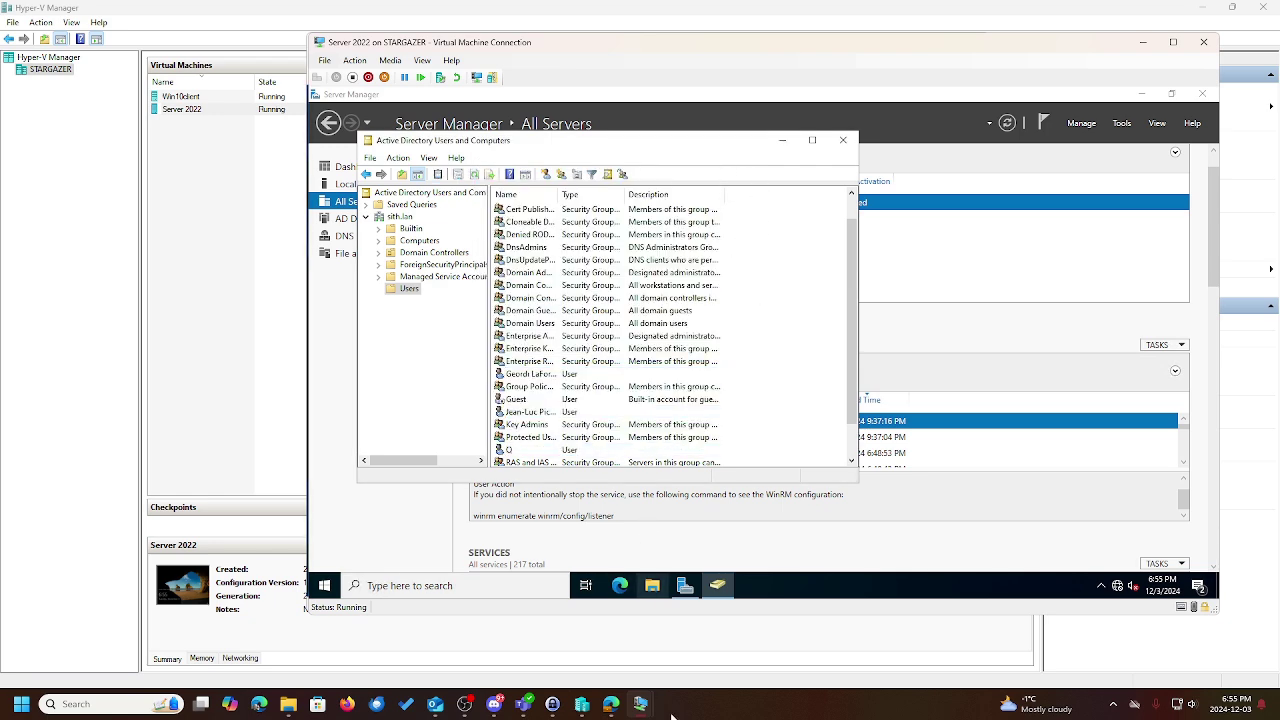
# Briefly switch to the Win10 client, then return to the Server 2022 VM in full screen
pyautogui.moveTo(655, 710)
pyautogui.click(699, 632)
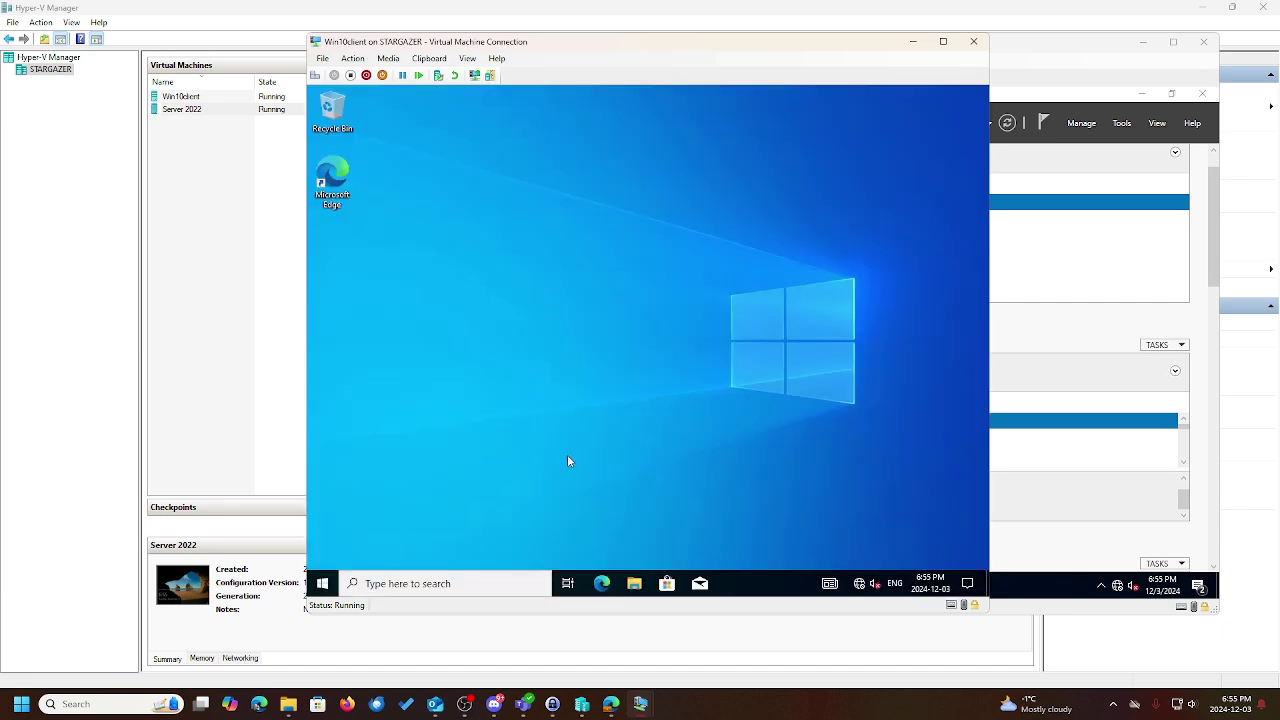
pyautogui.moveTo(640, 704)
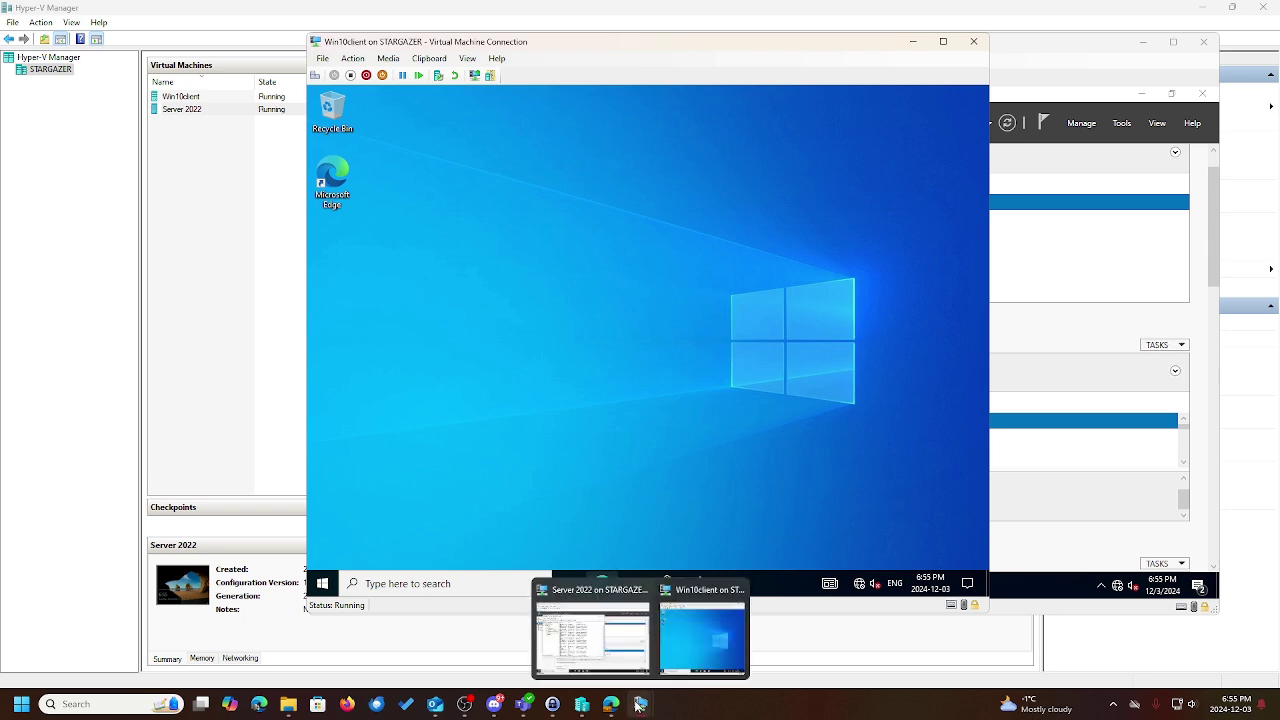
pyautogui.click(614, 640)
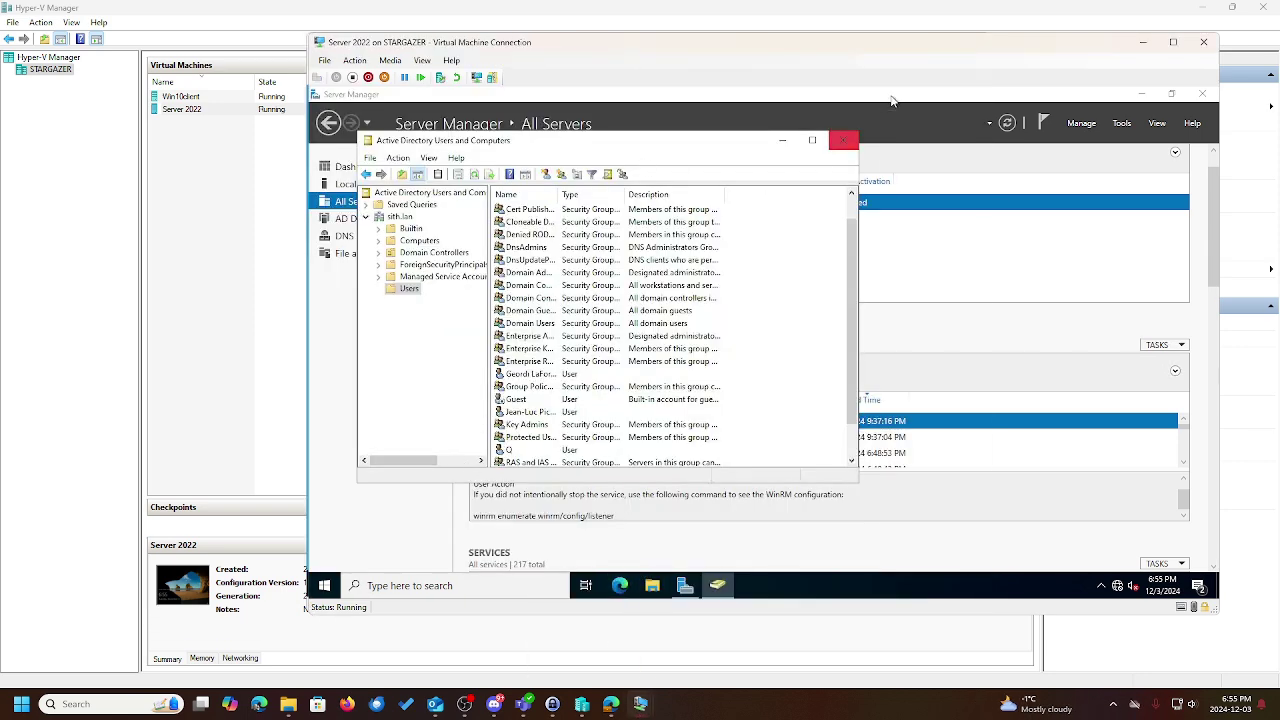
pyautogui.click(1172, 42)
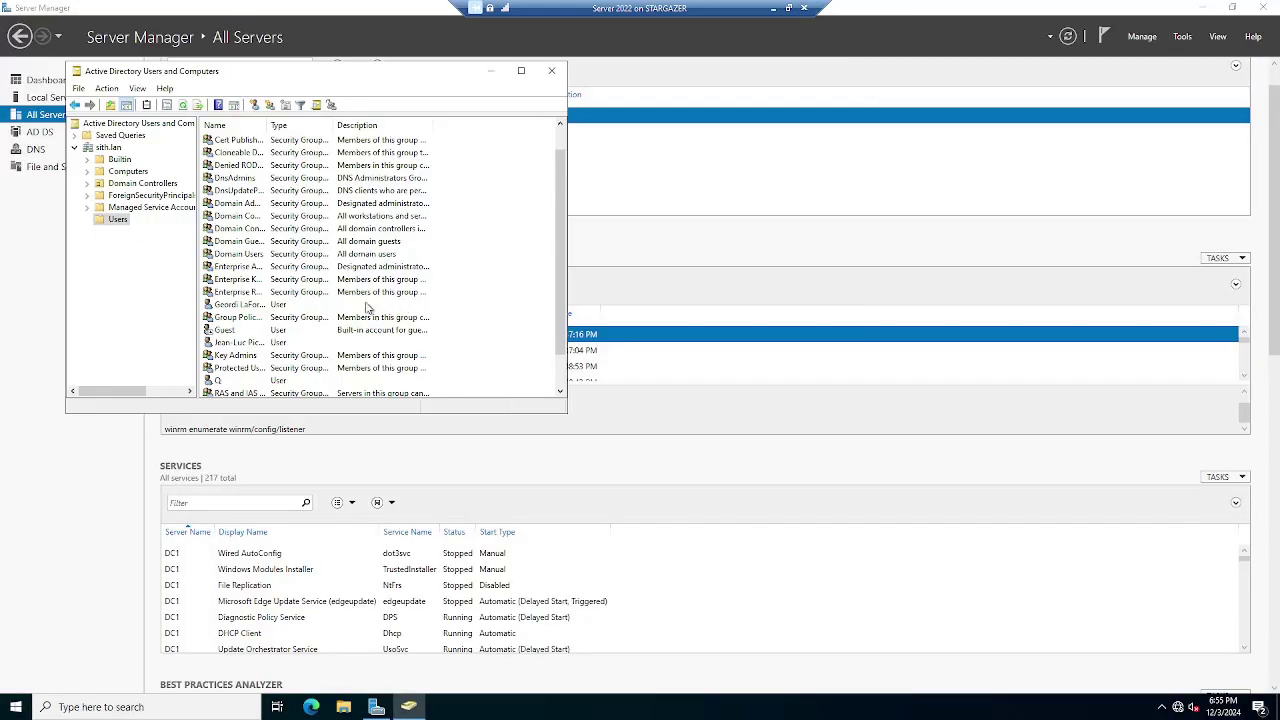
# Disable the single-letter user account and acknowledge the confirmation
pyautogui.click(230, 382)
pyautogui.rightClick(231, 384)
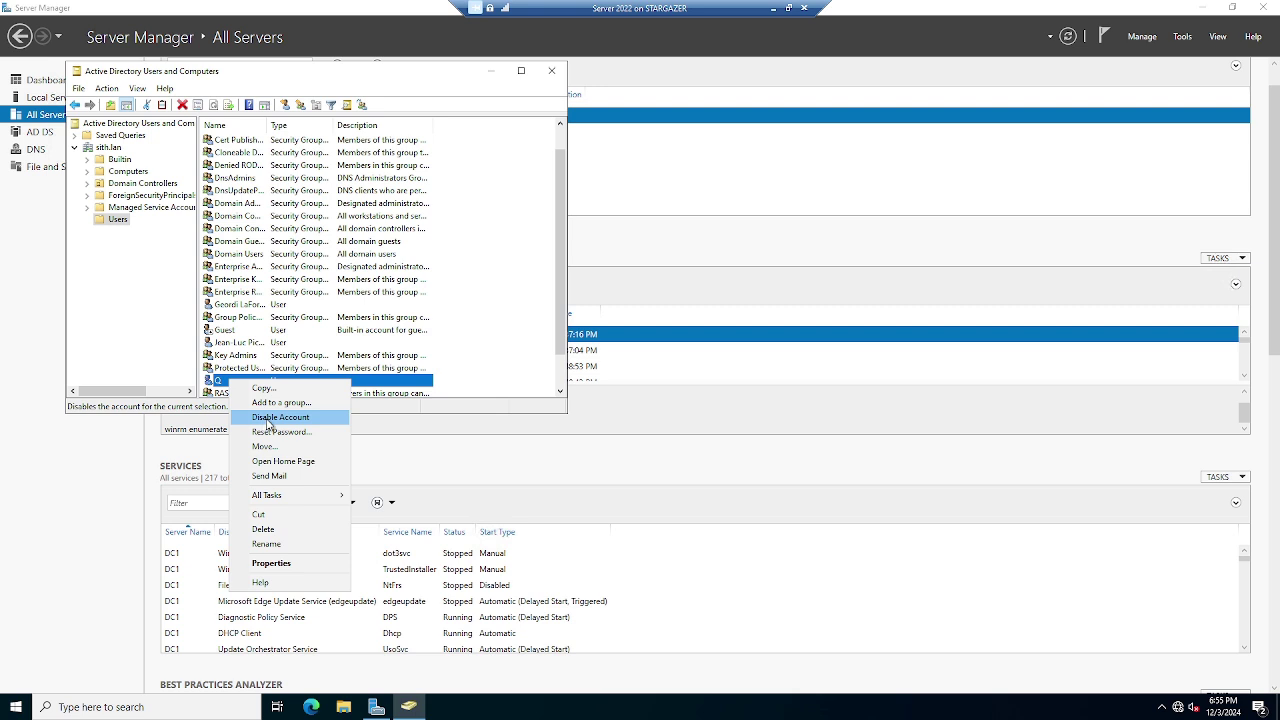
pyautogui.click(266, 420)
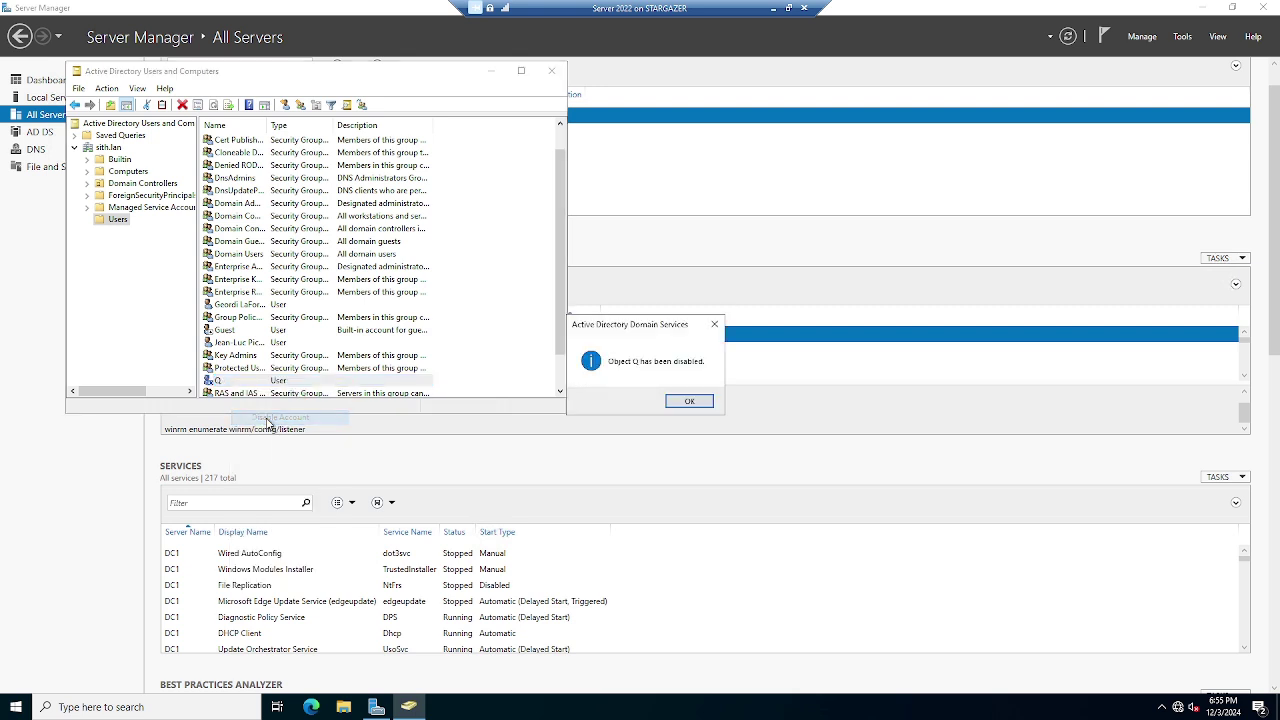
pyautogui.click(689, 401)
# Check the account's context menu without choosing anything, then restore the Server 2022 VM to a window
pyautogui.rightClick(335, 381)
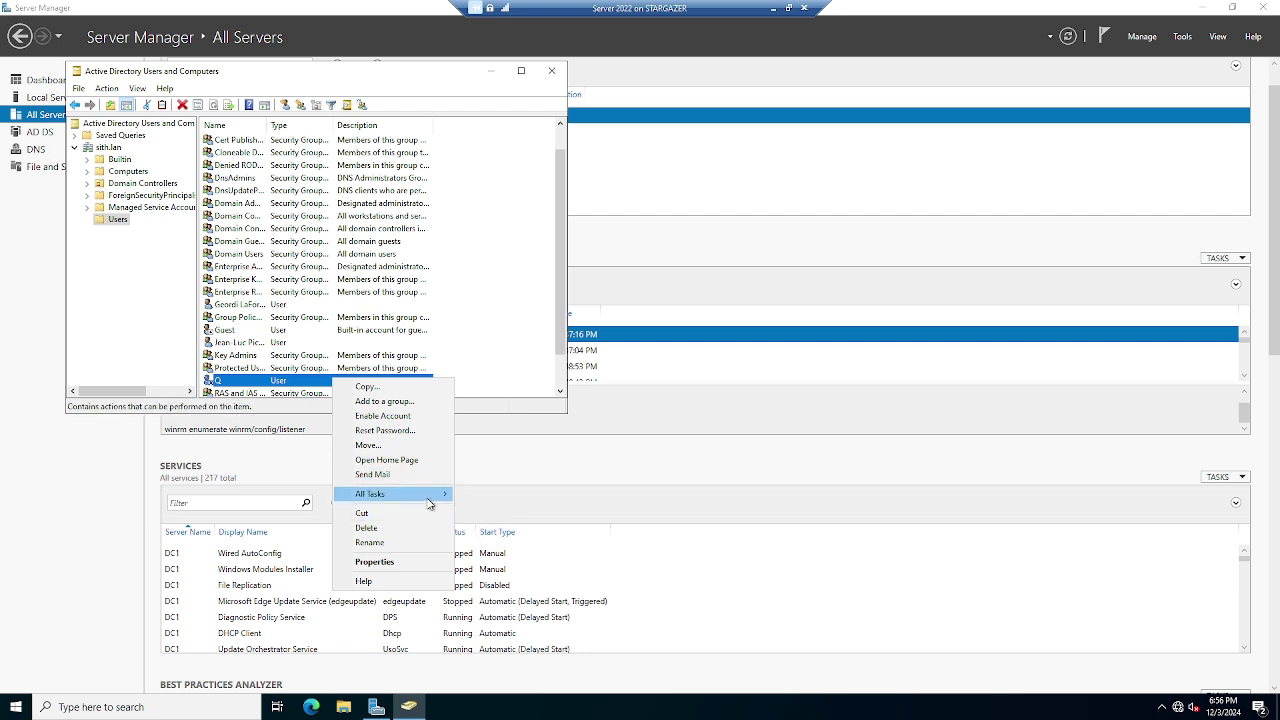
pyautogui.moveTo(428, 493)
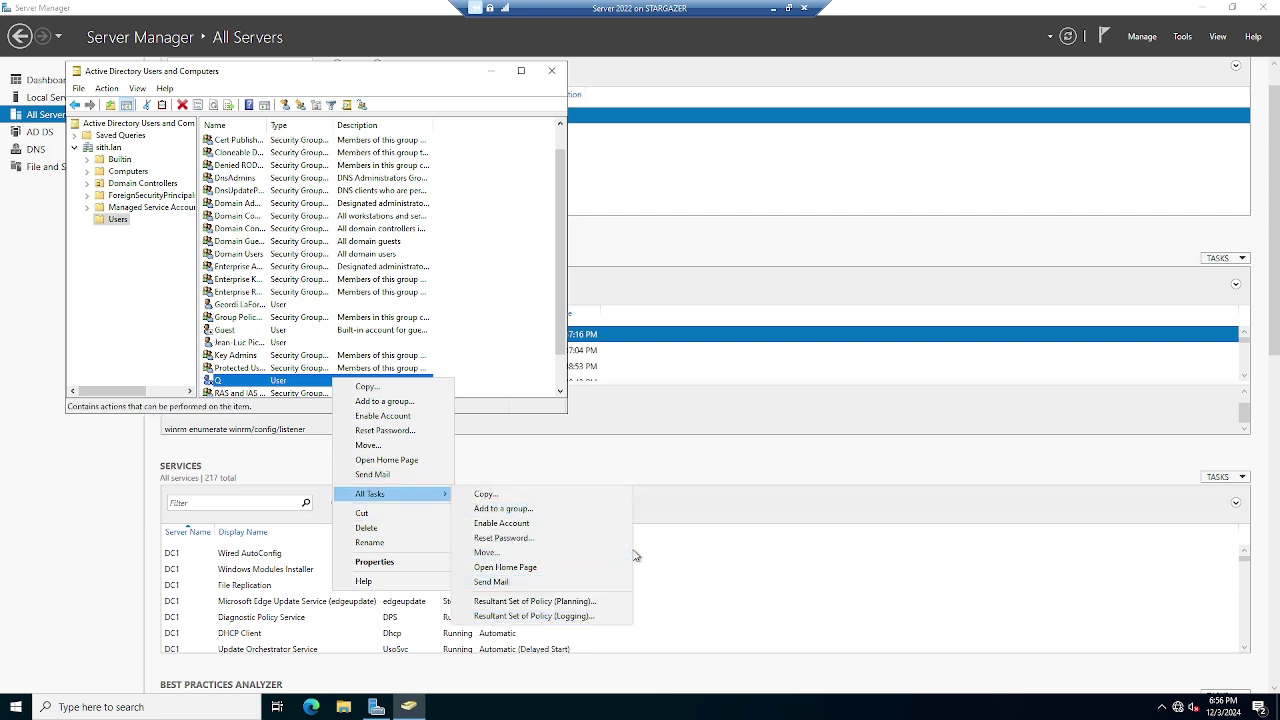
pyautogui.click(500, 310)
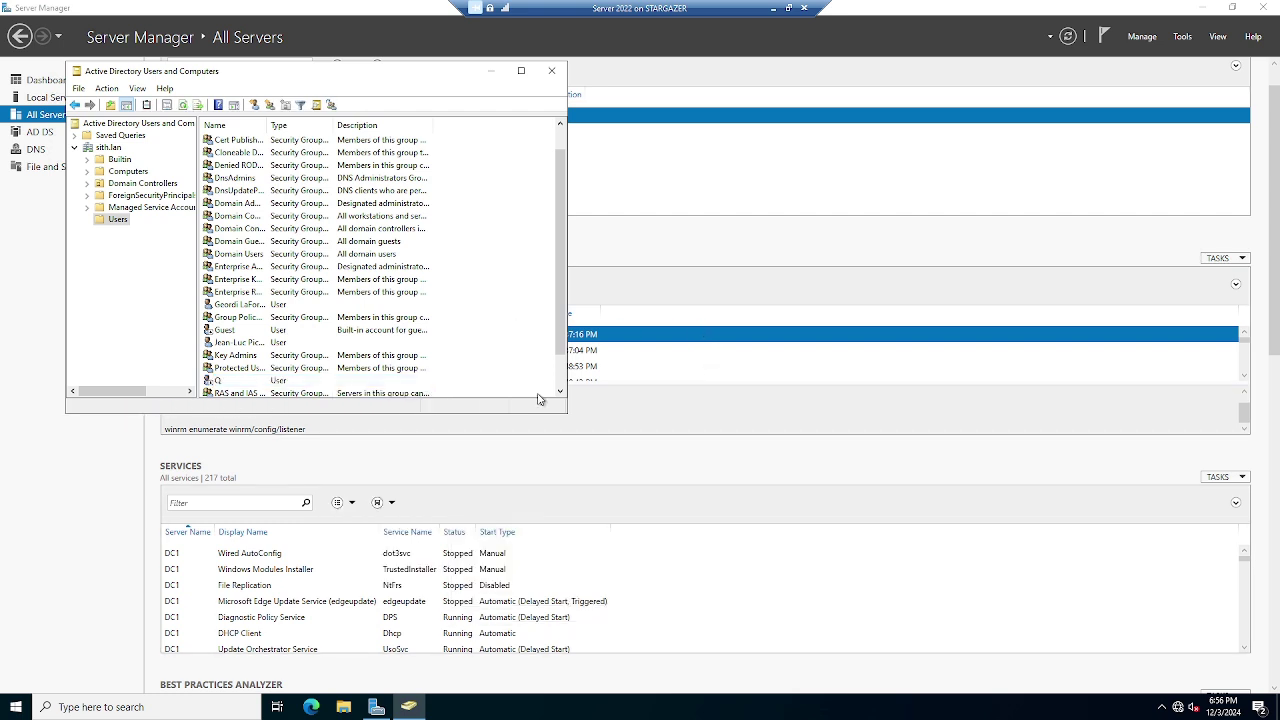
pyautogui.click(805, 12)
# Switch to the Win10 client in full screen and sign out from the Start context menu
pyautogui.moveTo(640, 702)
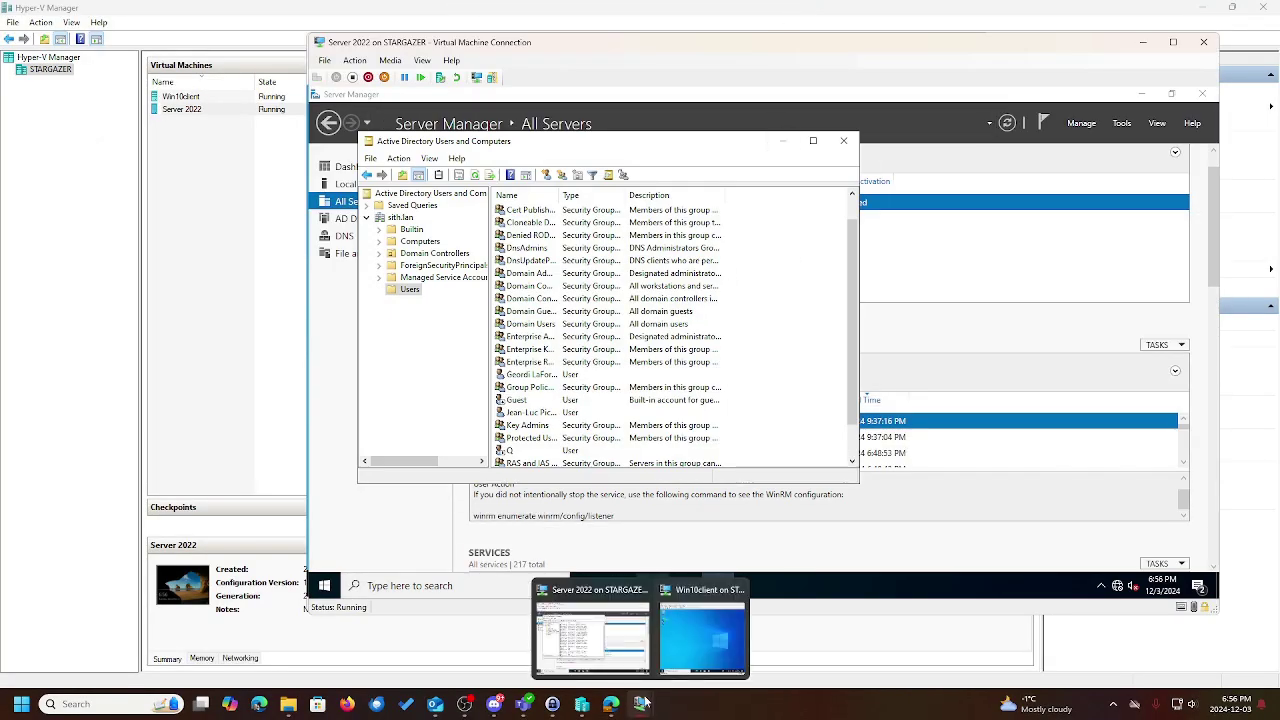
pyautogui.click(757, 635)
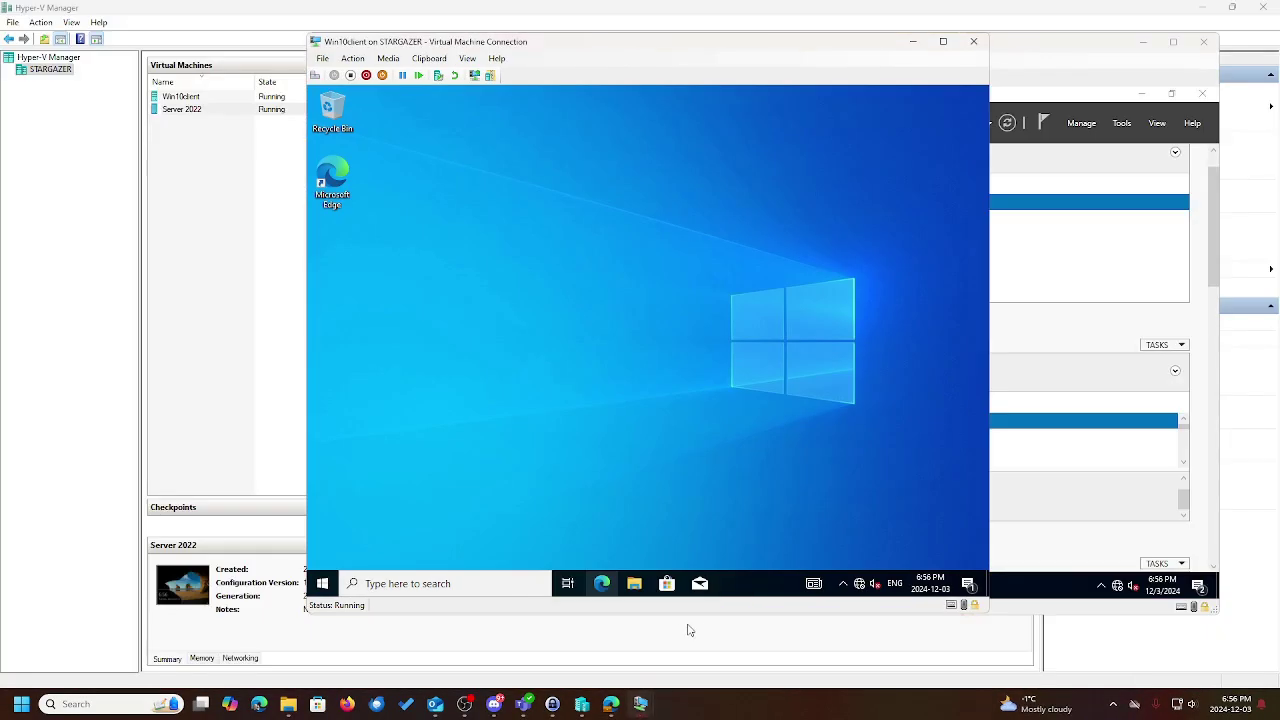
pyautogui.click(942, 41)
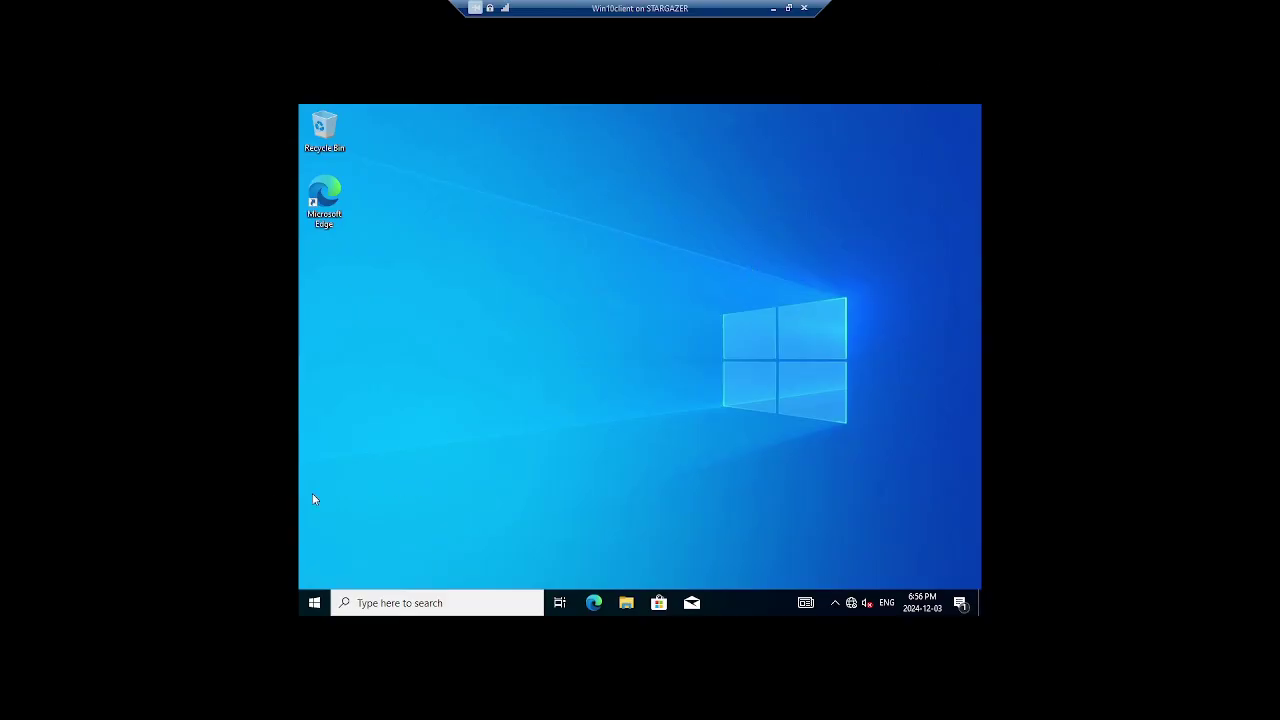
pyautogui.rightClick(314, 602)
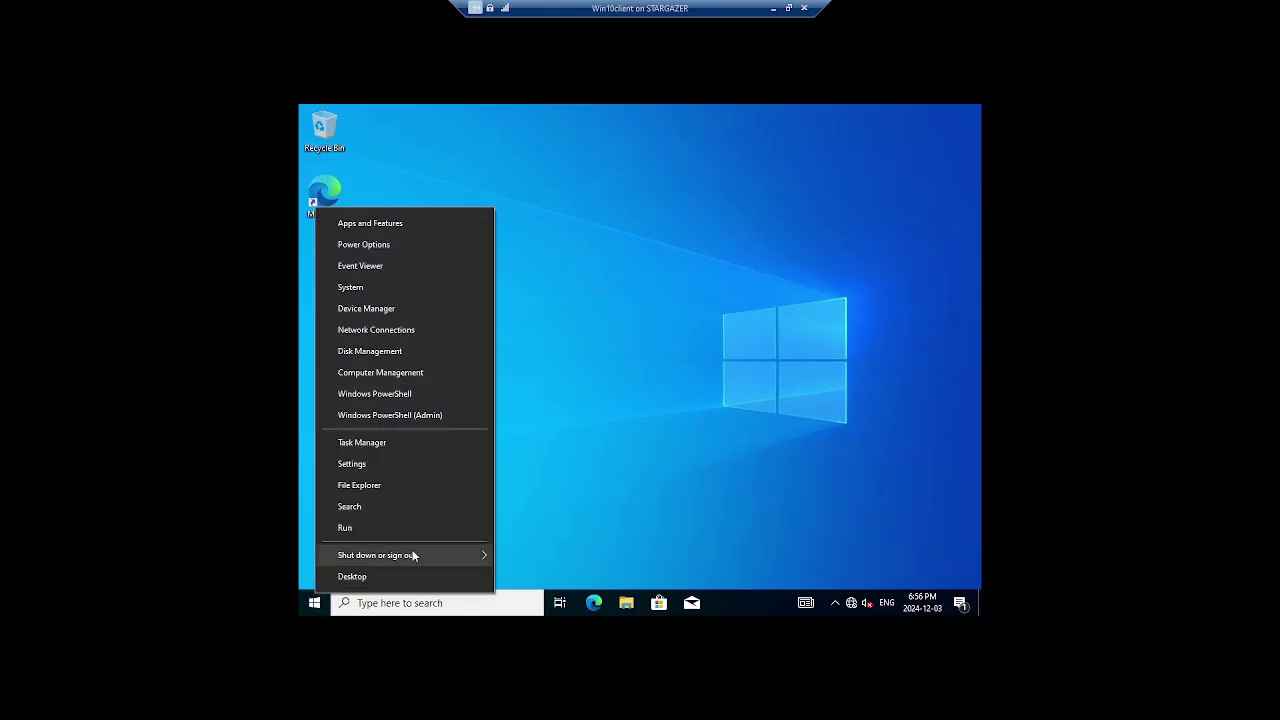
pyautogui.moveTo(453, 560)
pyautogui.click(528, 508)
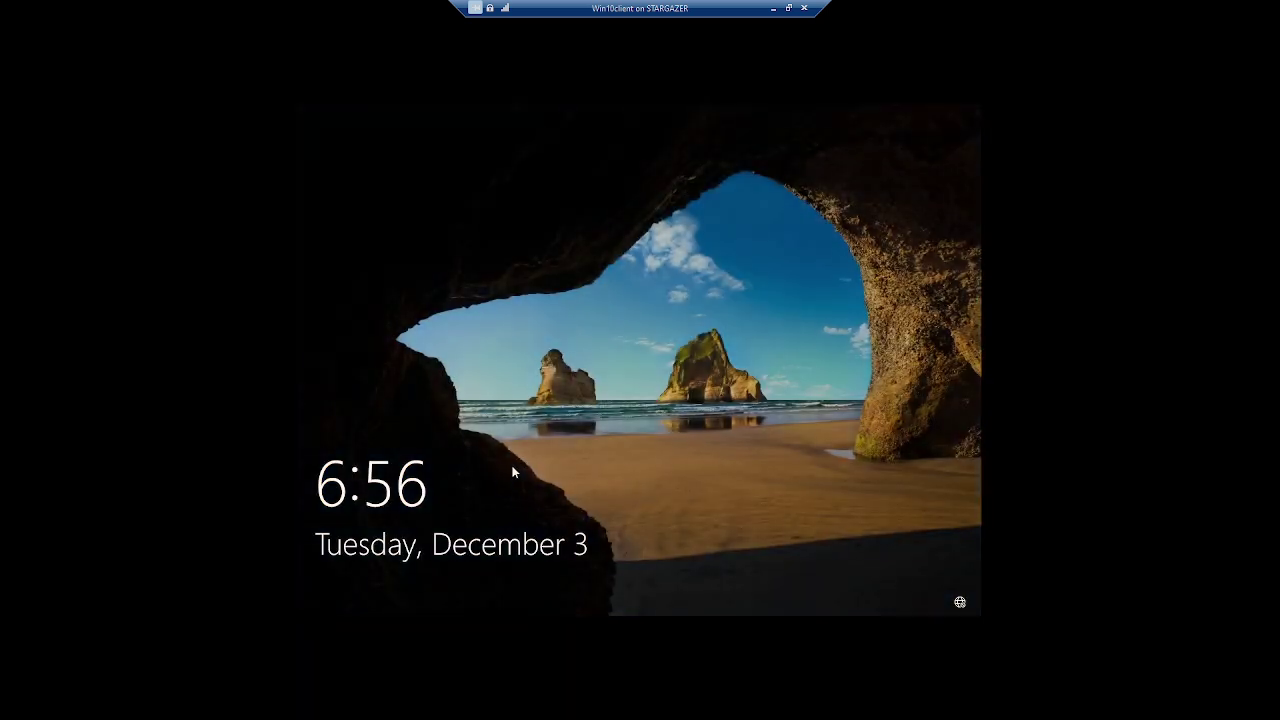
# Try signing in with the disabled account's password and acknowledge the 'account has been disabled' message
pyautogui.click(500, 476)
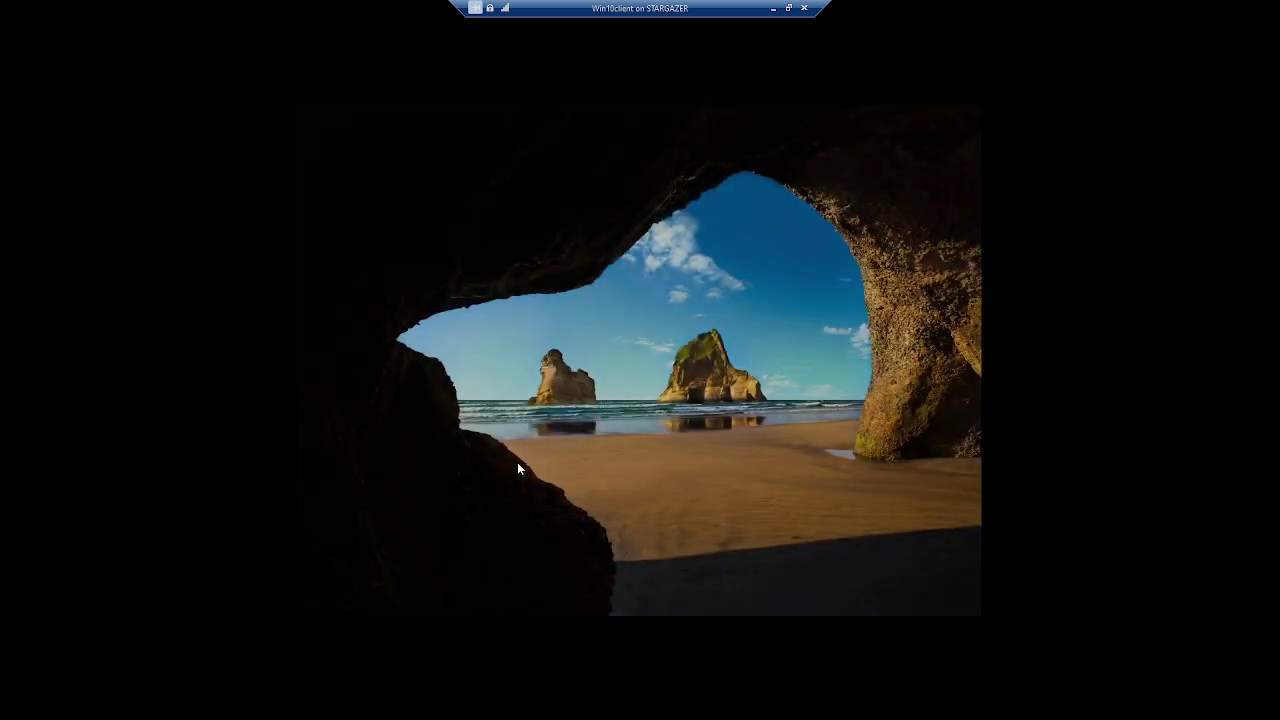
pyautogui.write('****')
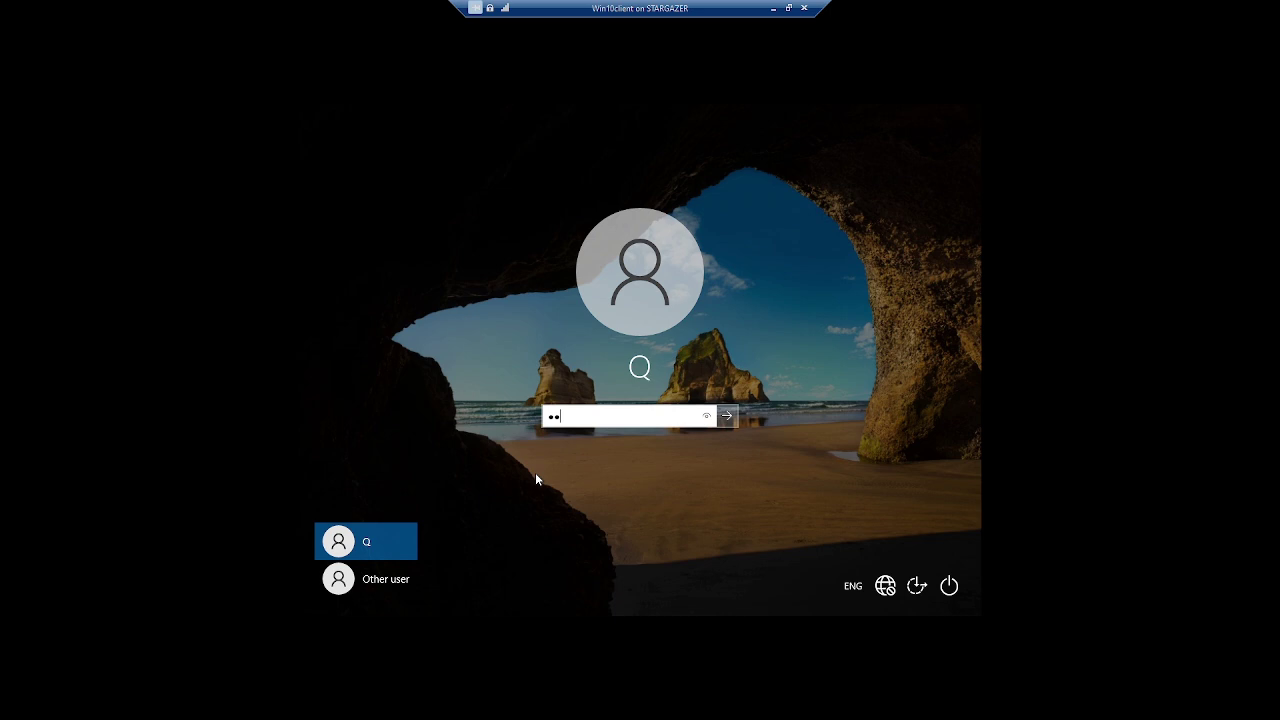
pyautogui.write('*****')
pyautogui.click(728, 416)
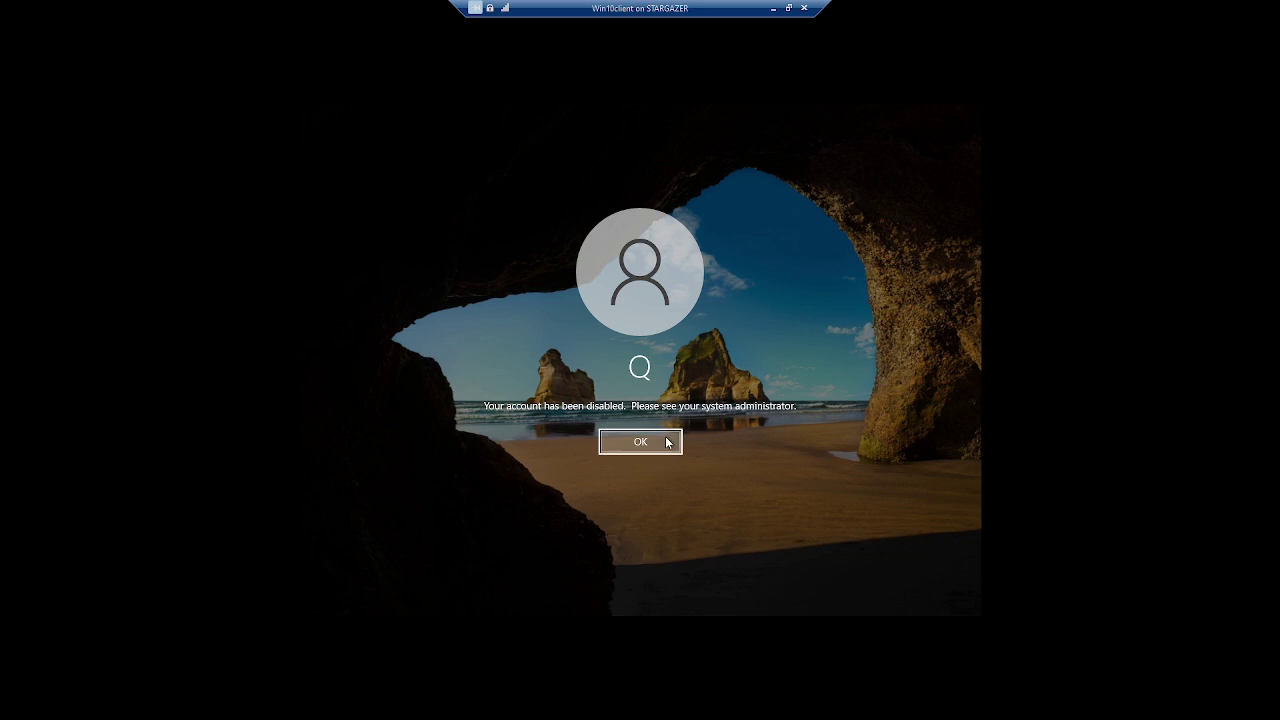
pyautogui.click(662, 447)
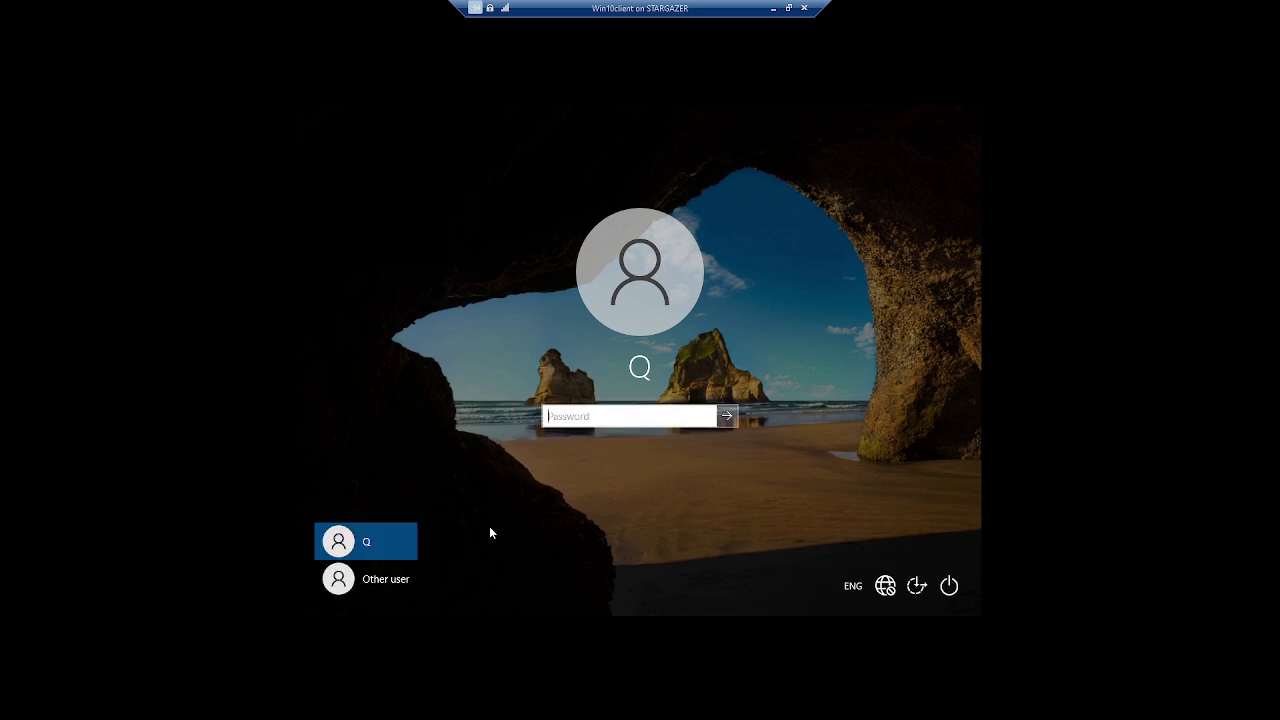
# Sign in through Other user with another domain user's sith.lan UPN and password
pyautogui.click(380, 579)
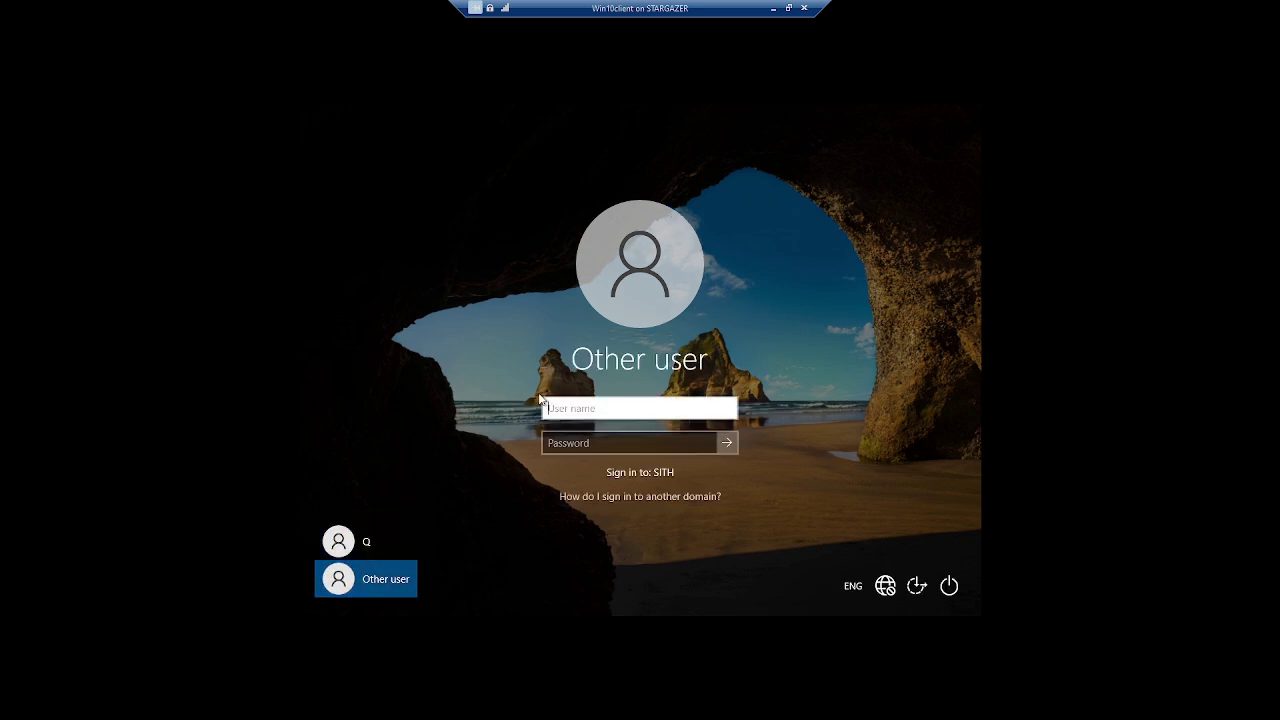
pyautogui.write('glaforge@')
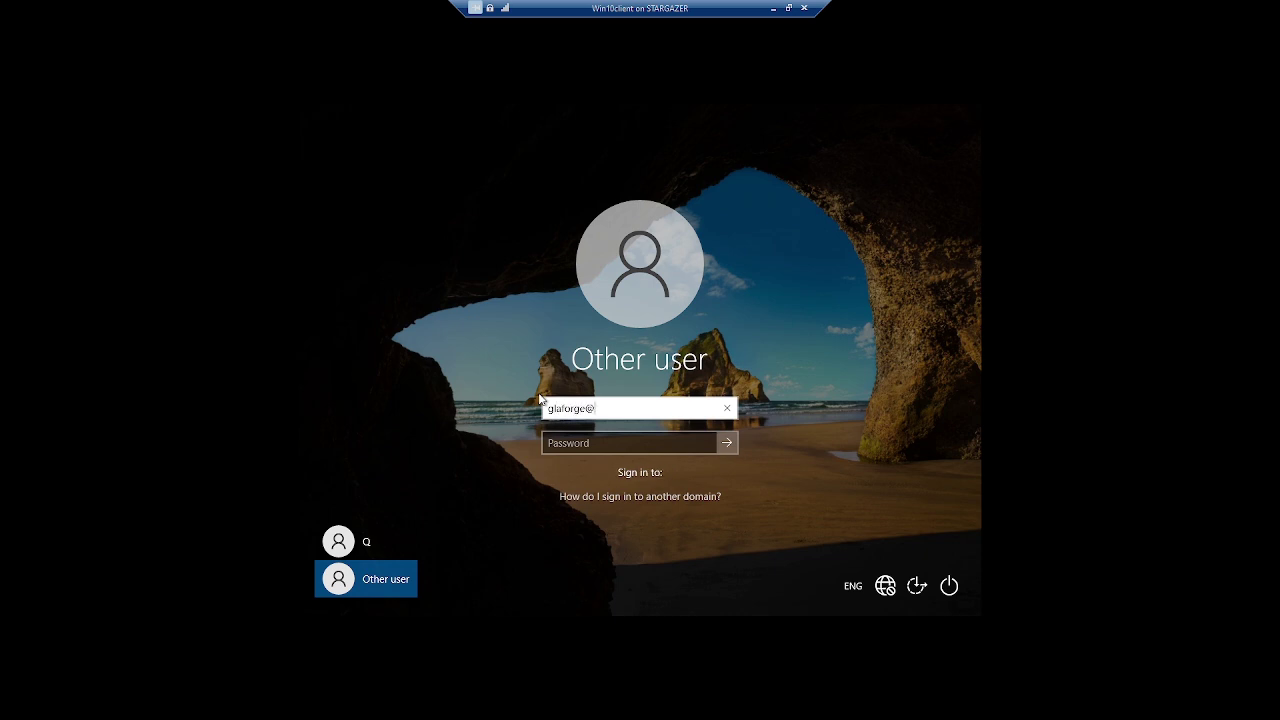
pyautogui.write('sith.lan')
pyautogui.press('Tab')
pyautogui.write('******')
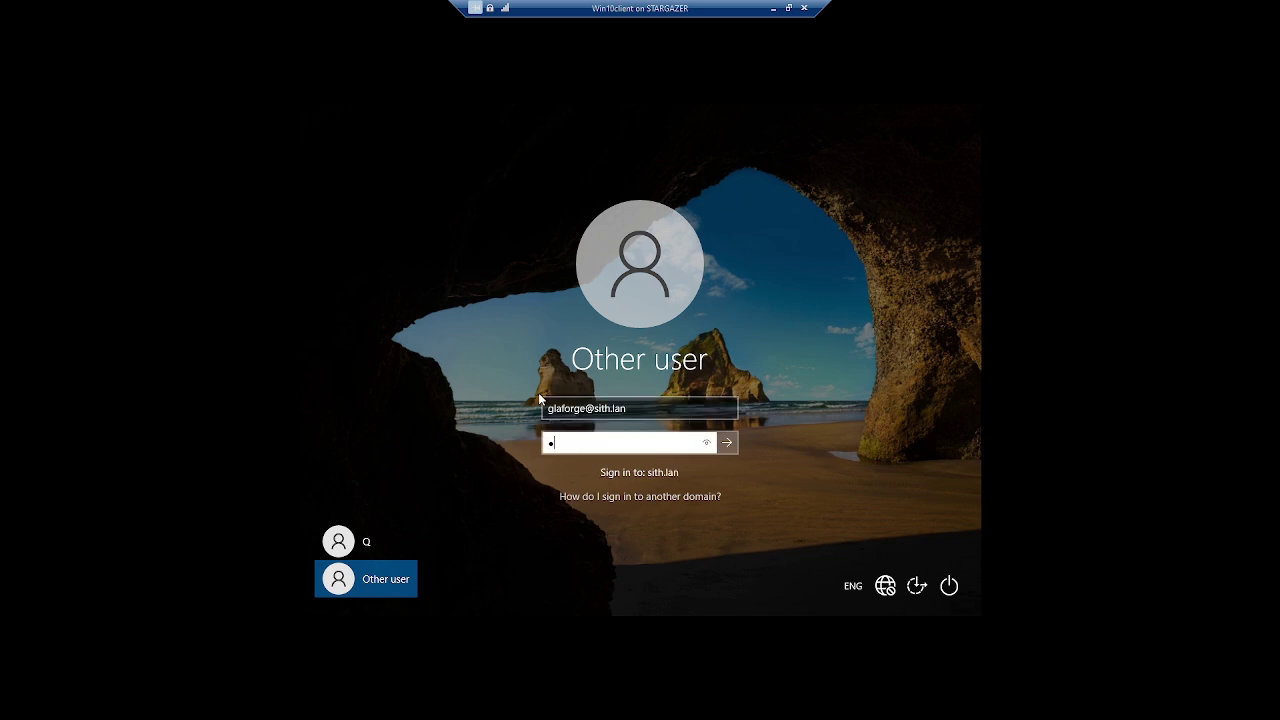
pyautogui.write('***')
pyautogui.press('Return')
pyautogui.press('Return')
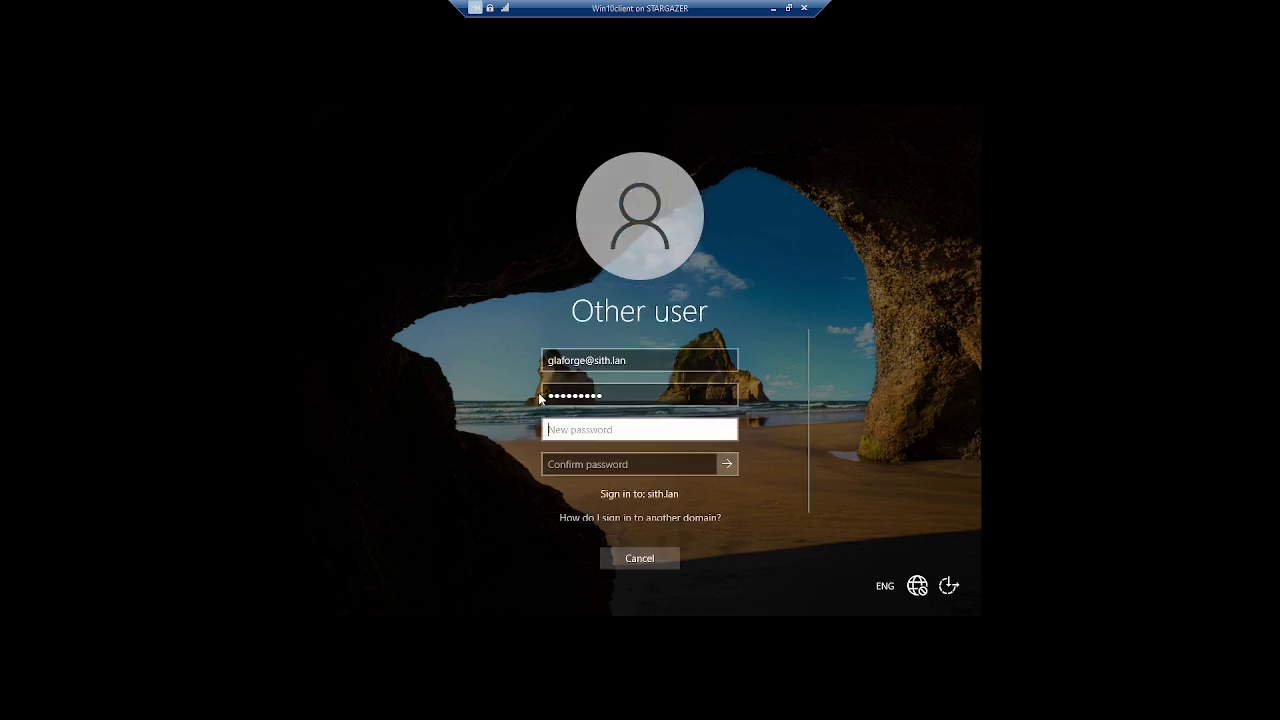
# Enter and confirm a new password at the change prompt, then acknowledge the password change
pyautogui.write('**')
pyautogui.press('Tab')
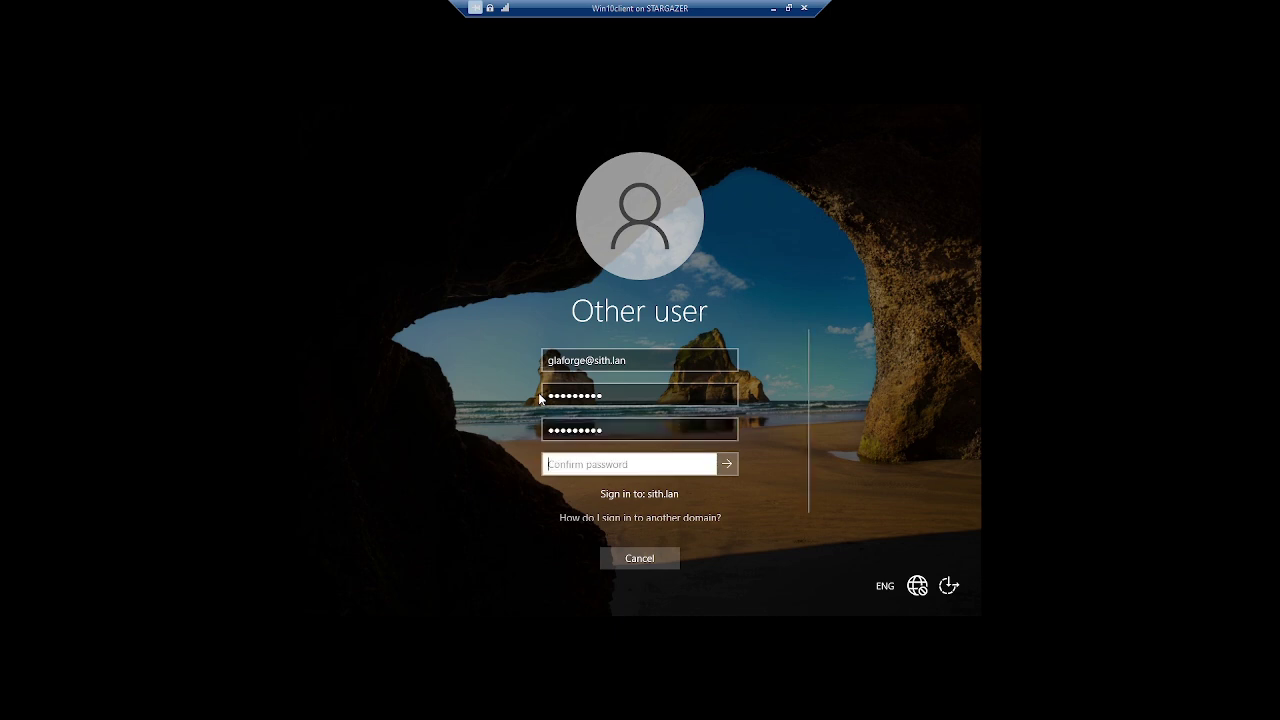
pyautogui.write('********')
pyautogui.click(727, 464)
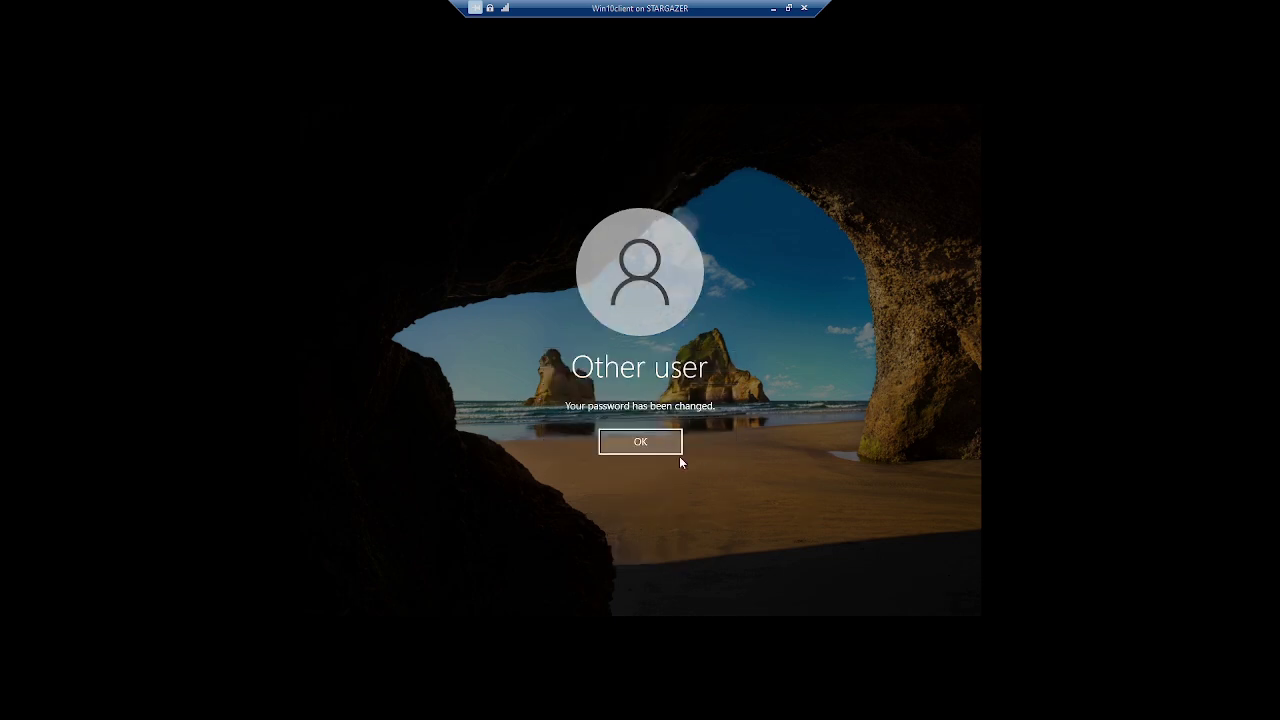
pyautogui.click(677, 449)
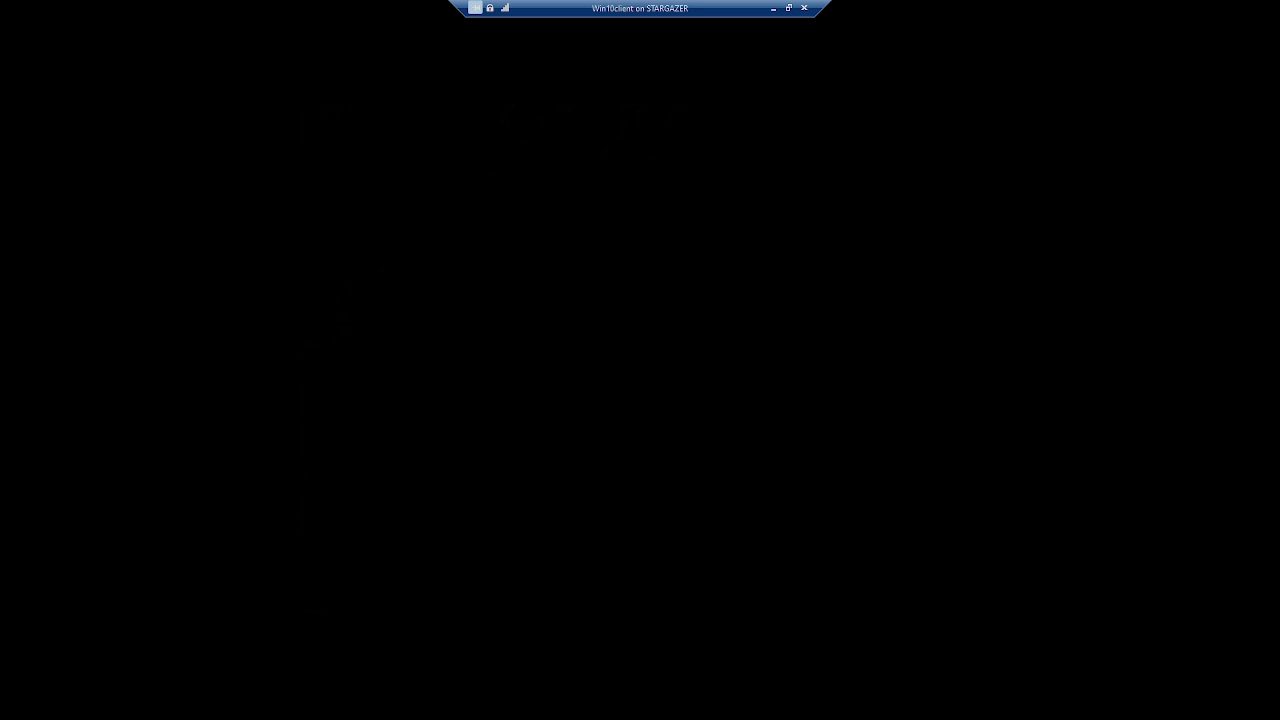
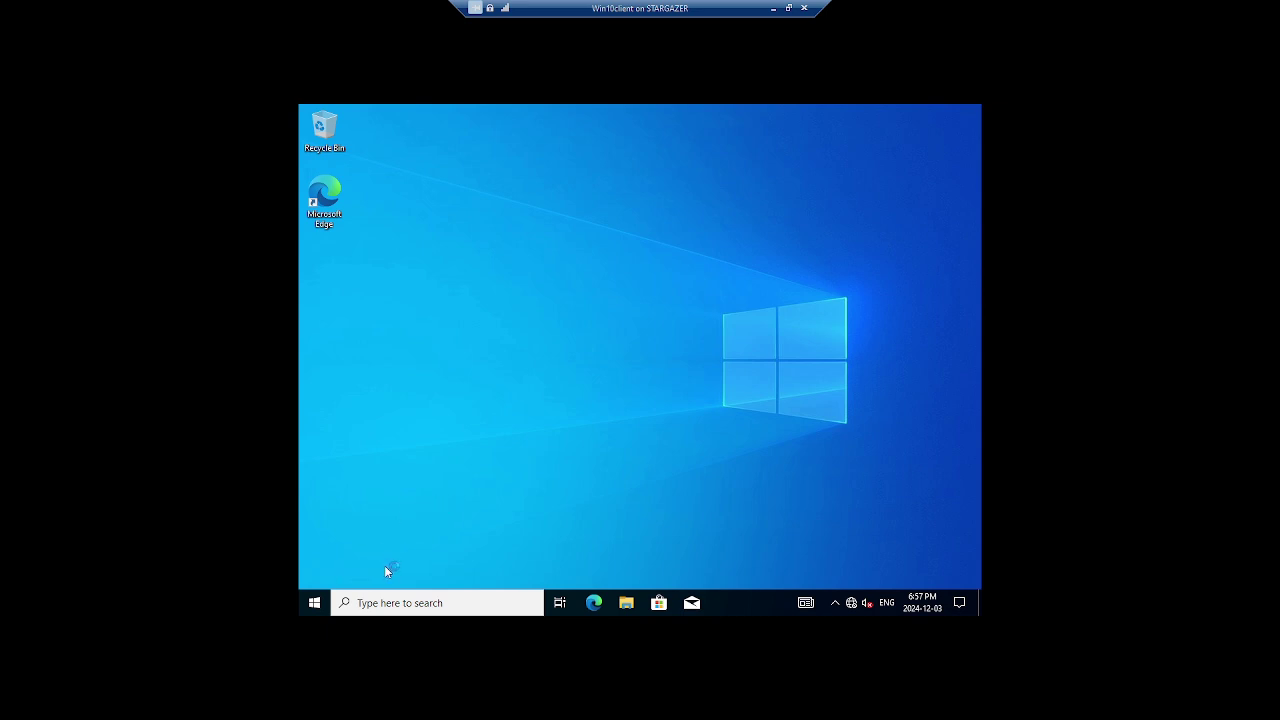
# Shut down the Win10client guest from the power menu on its Start button
pyautogui.rightClick(315, 603)
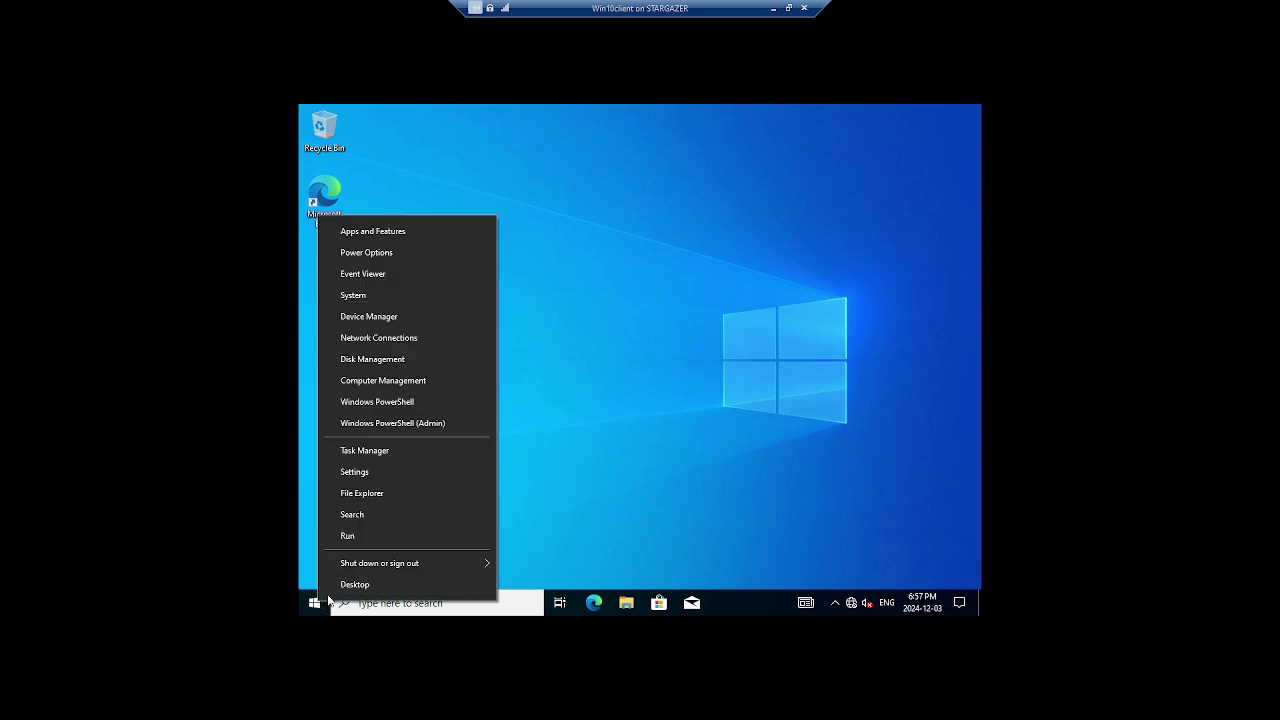
pyautogui.moveTo(418, 564)
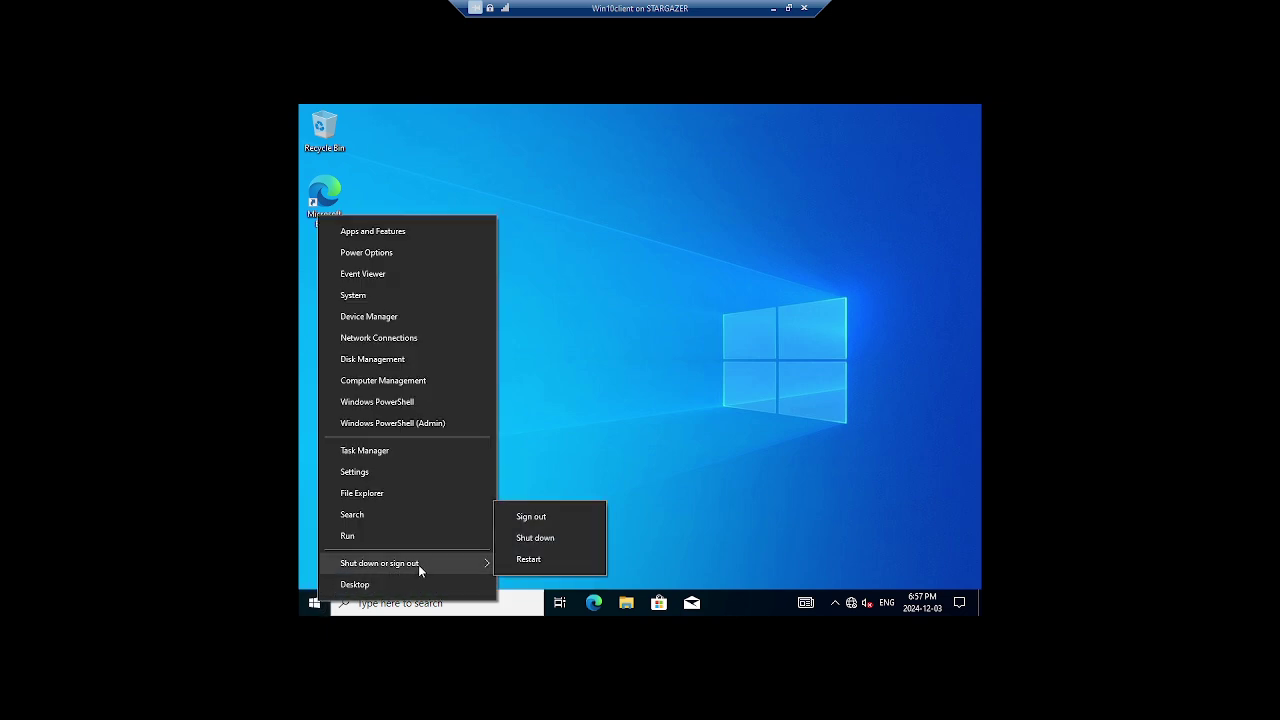
pyautogui.click(547, 538)
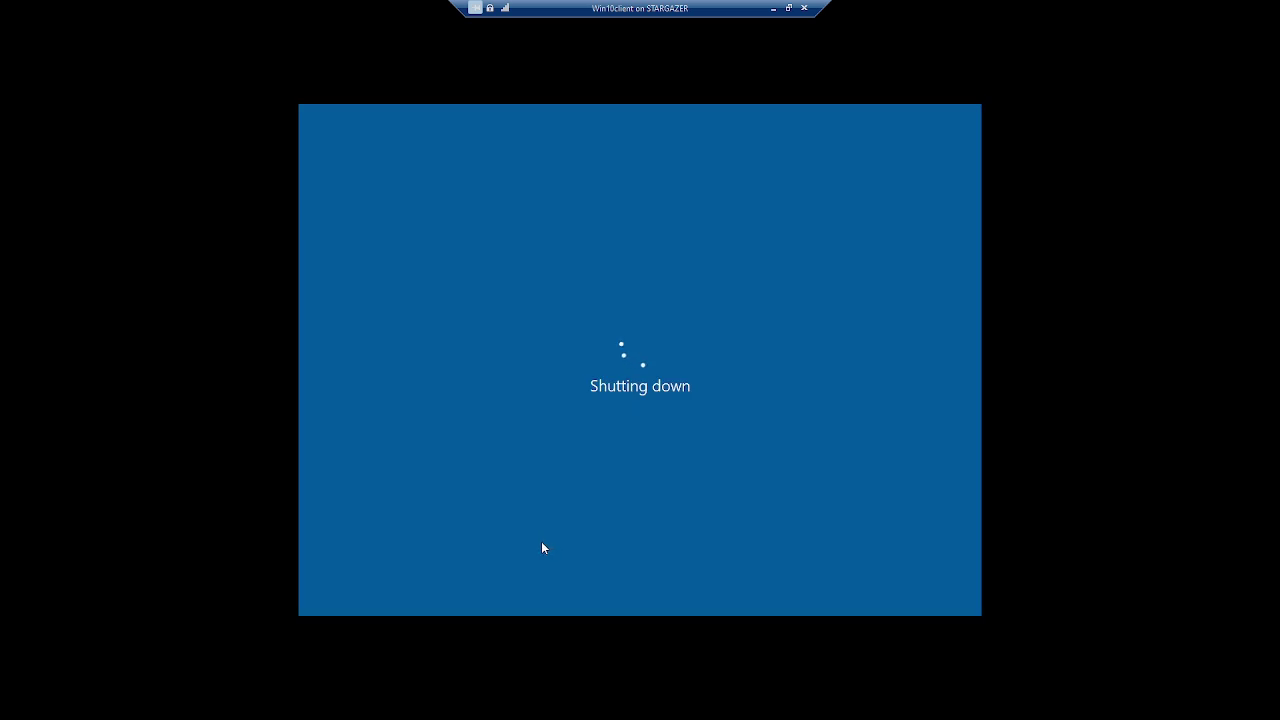
# Close the Win10client connection window, maximize Server 2022, and close Active Directory Users and Computers
pyautogui.click(789, 13)
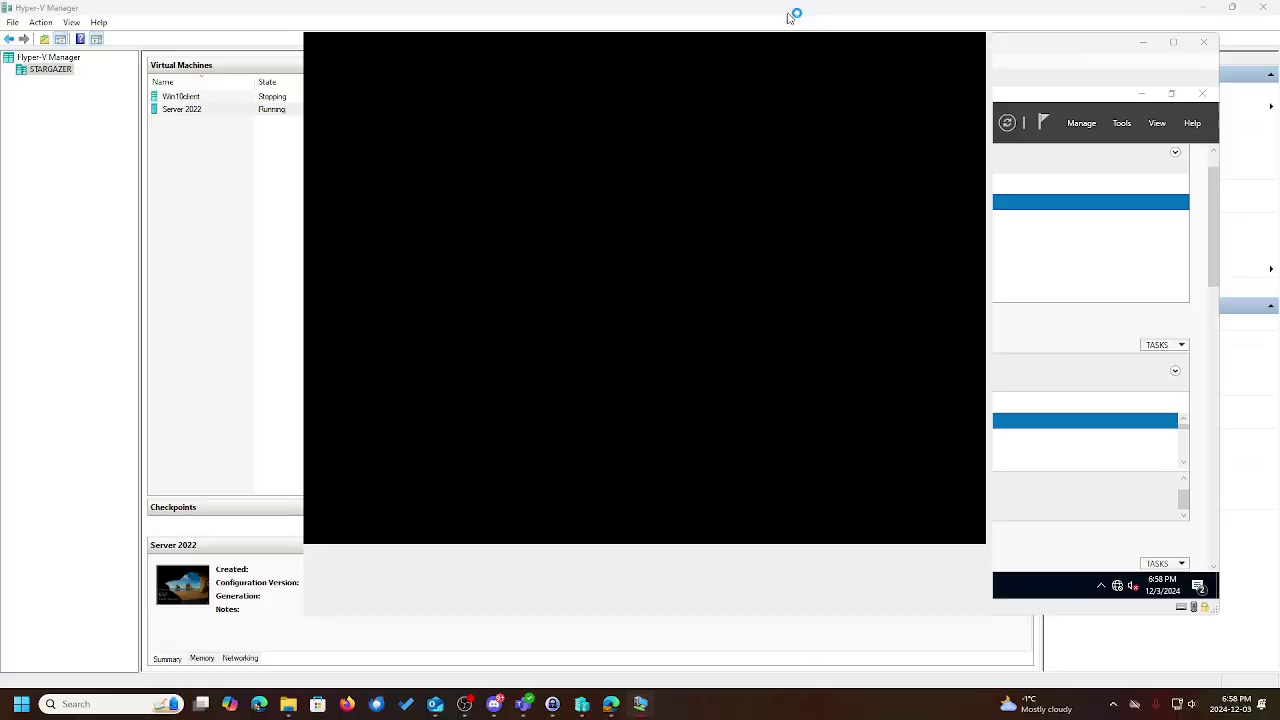
pyautogui.click(722, 44)
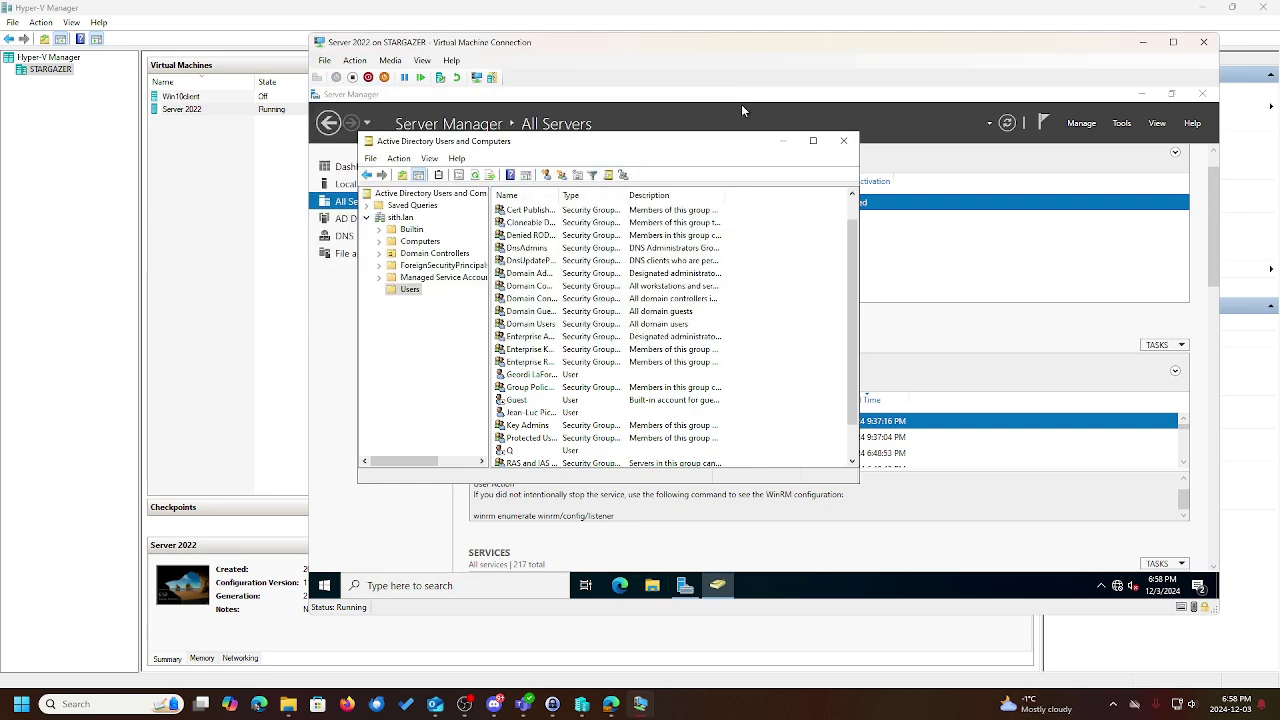
pyautogui.doubleClick(965, 49)
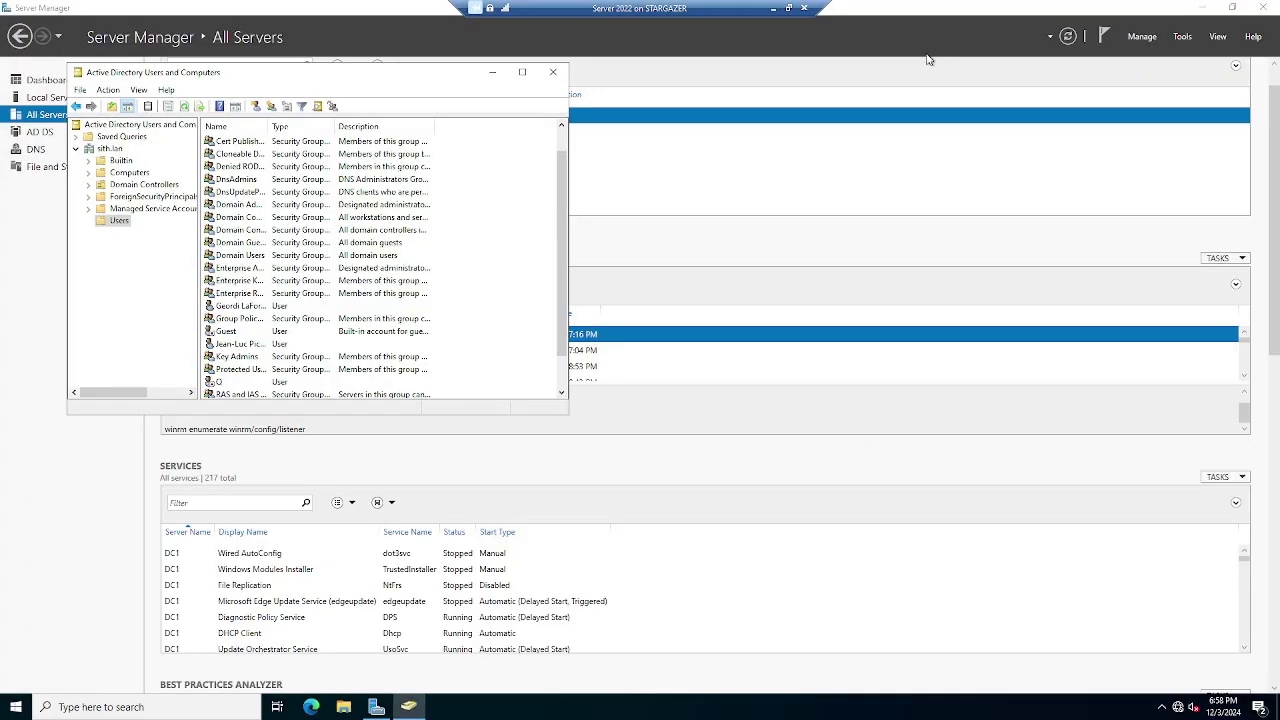
pyautogui.click(555, 73)
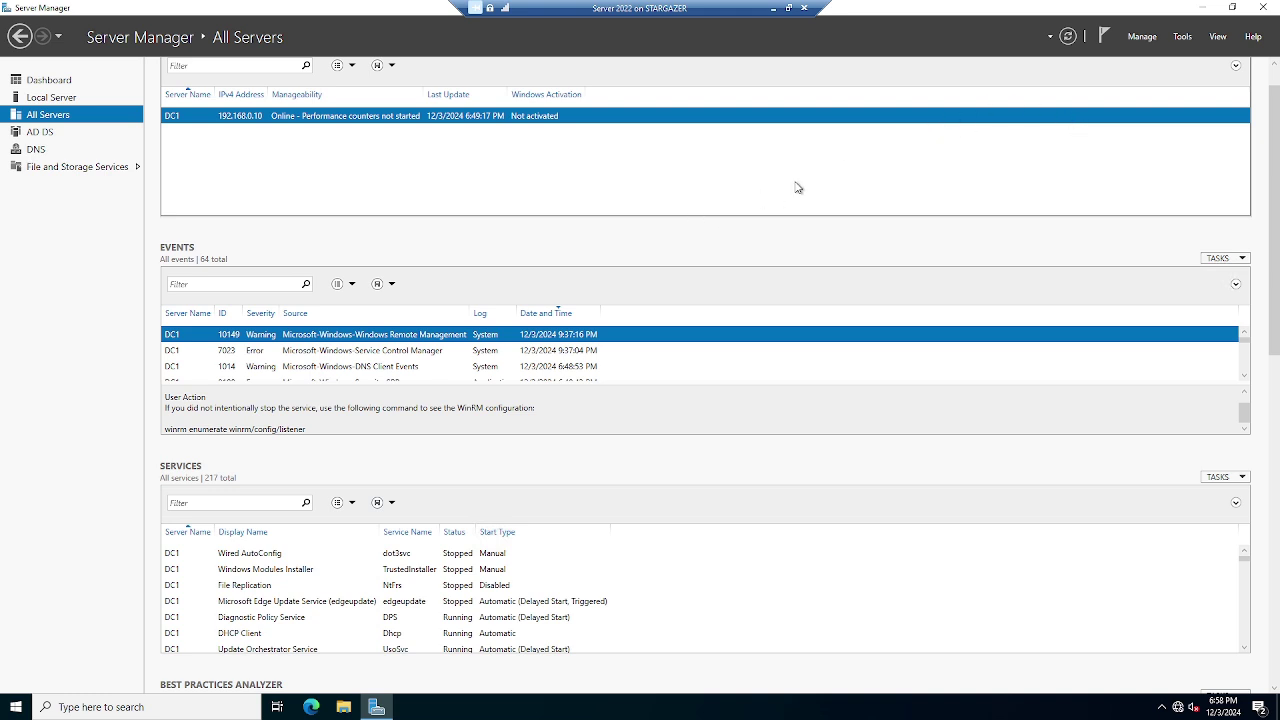
# Shut down the Server 2022 DC1 guest, bringing up the Other (Unplanned) reason prompt
pyautogui.rightClick(14, 710)
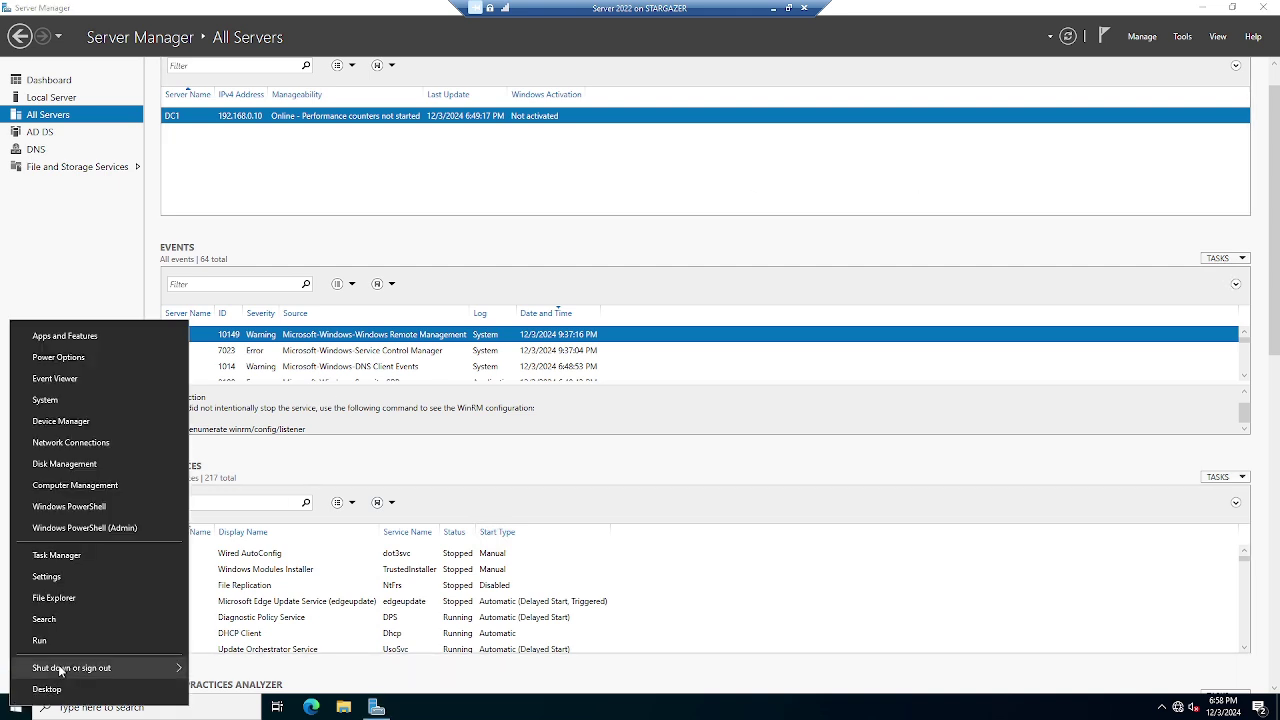
pyautogui.moveTo(64, 668)
pyautogui.click(205, 648)
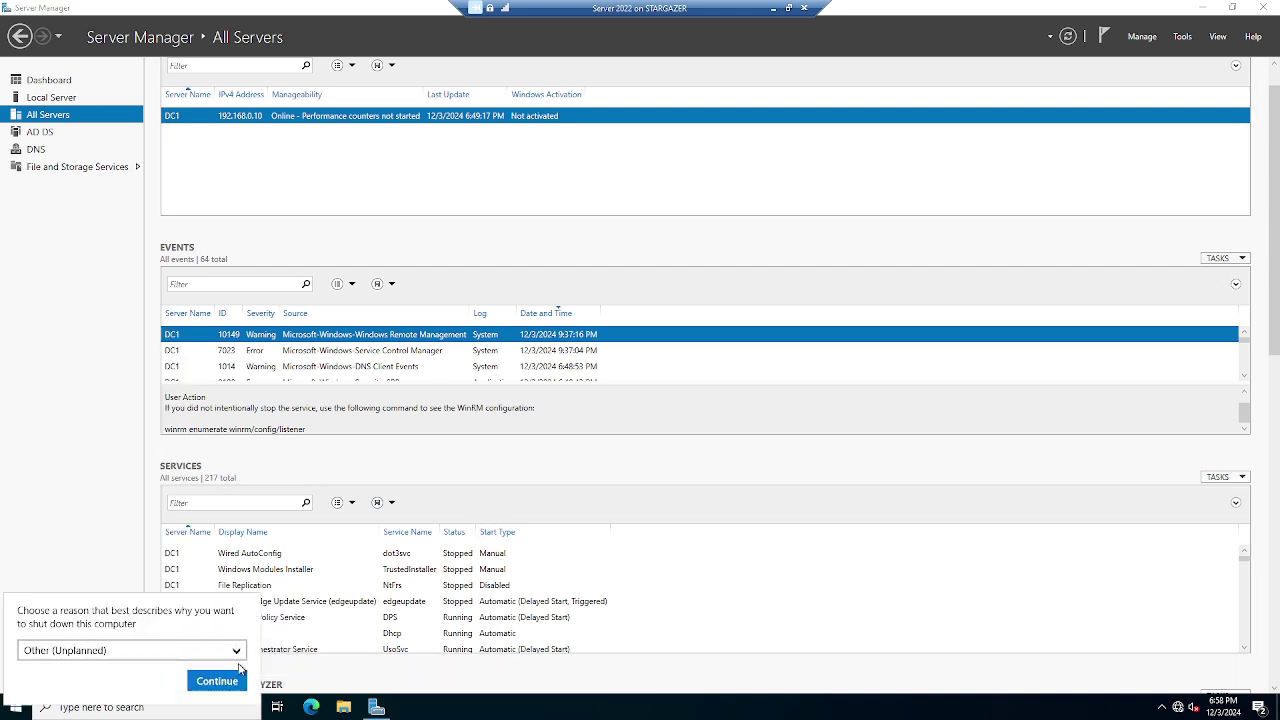